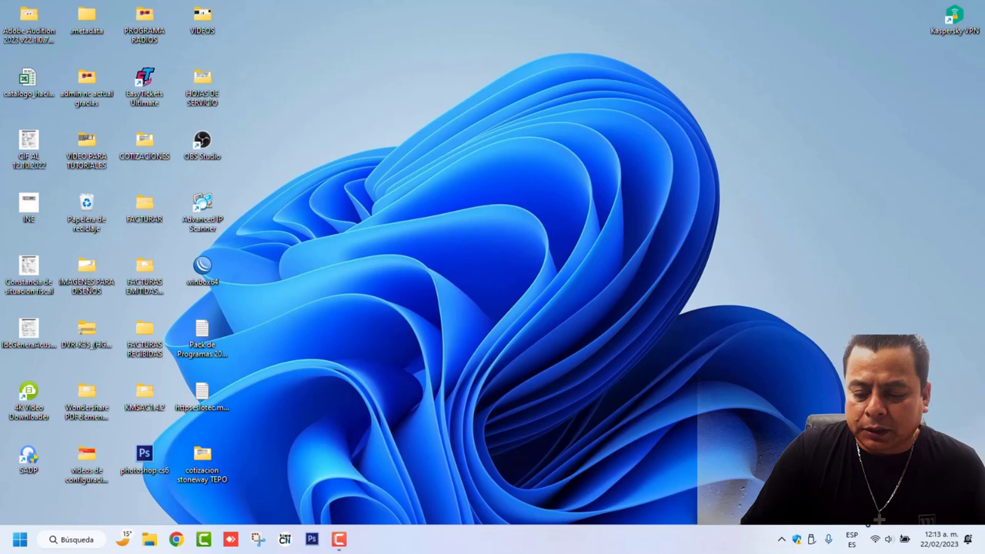
Go to Red e Internet > Configuración de red avanzada and scroll to Más configuraciones
click(875, 540)
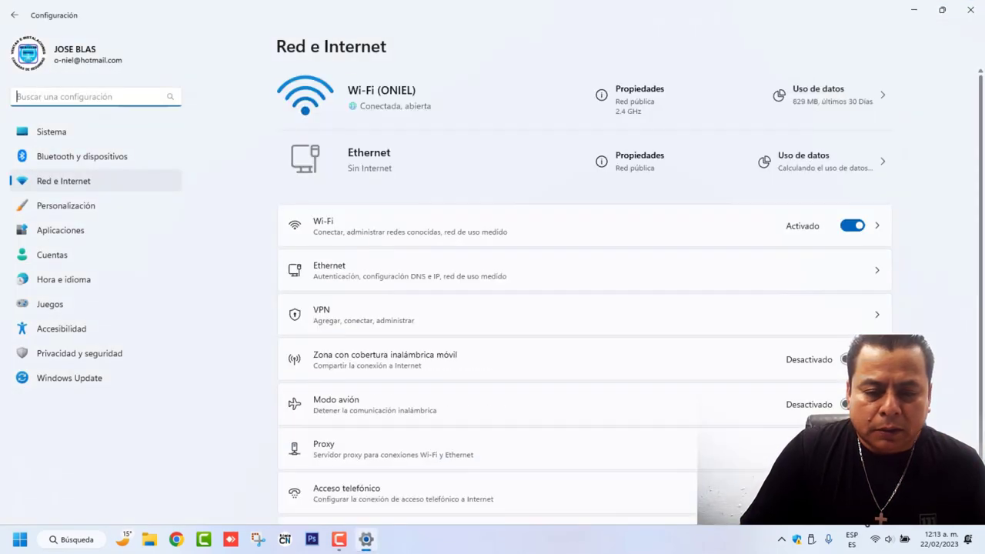
scroll(493, 301, down, 2)
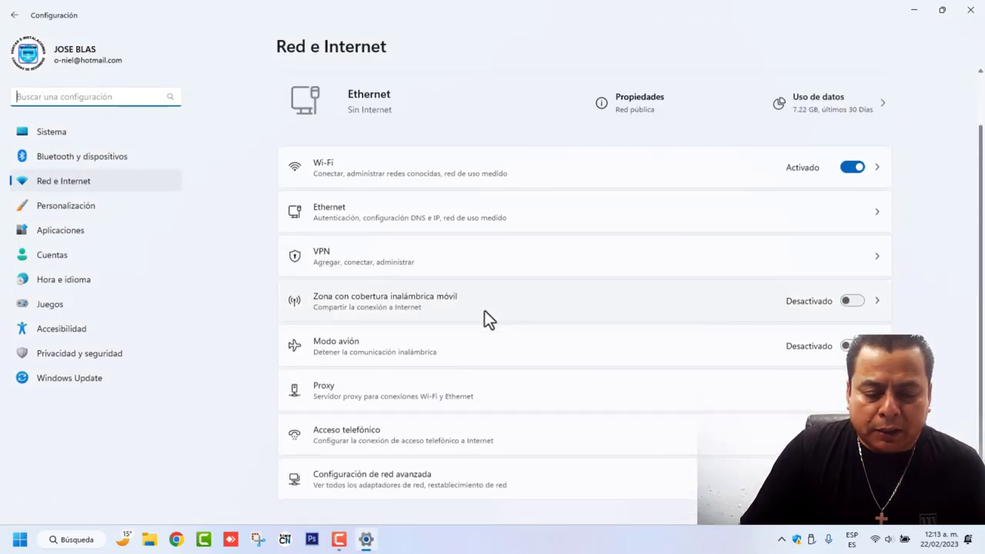
click(407, 478)
scroll(537, 388, down, 3)
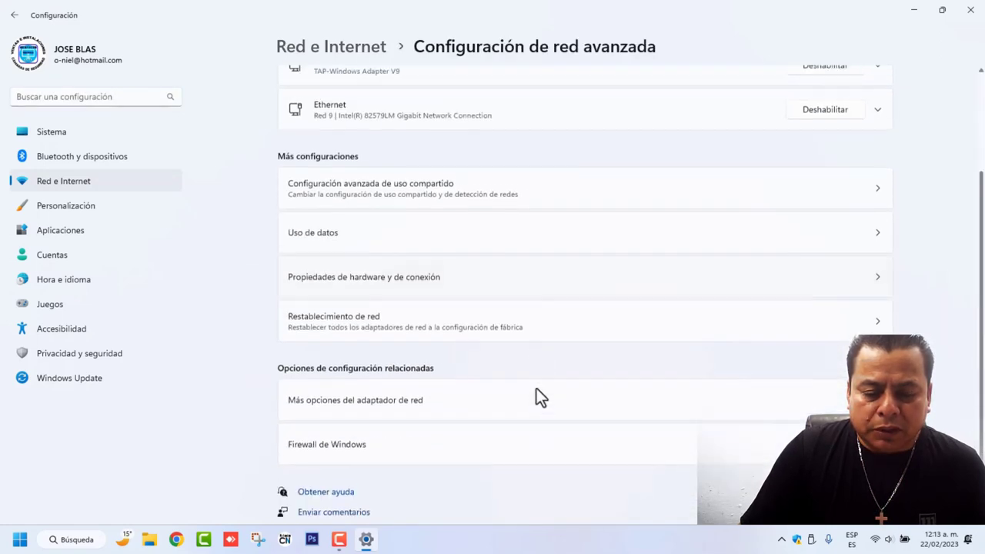
scroll(536, 388, down, 1)
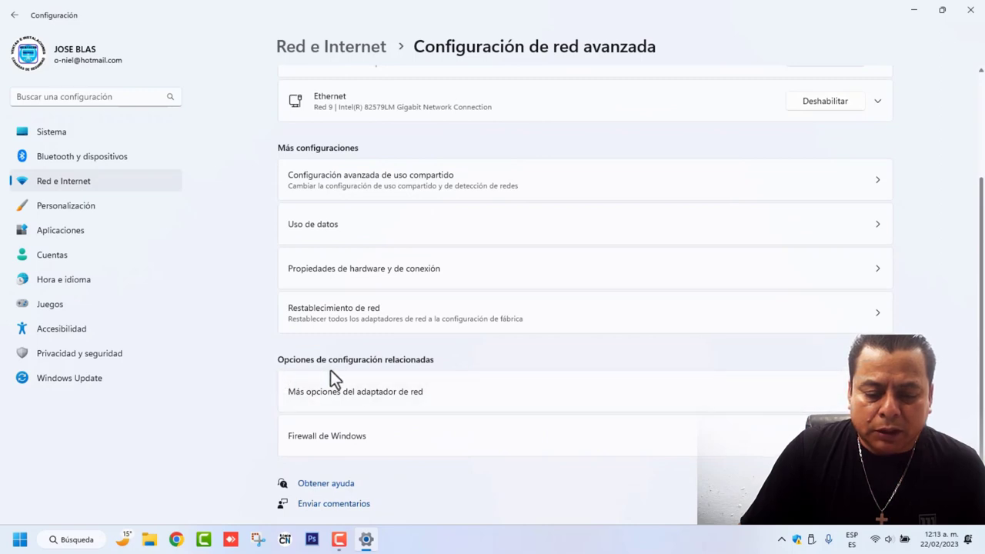
From Más opciones del adaptador de red, open the Ethernet adapter's TCP/IPv4 properties
click(397, 392)
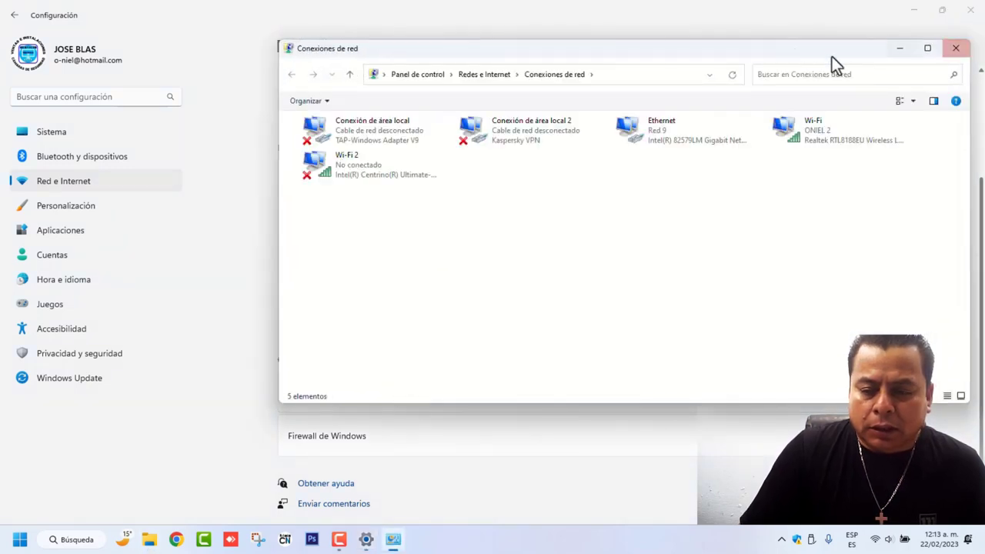
drag(760, 47, 647, 94)
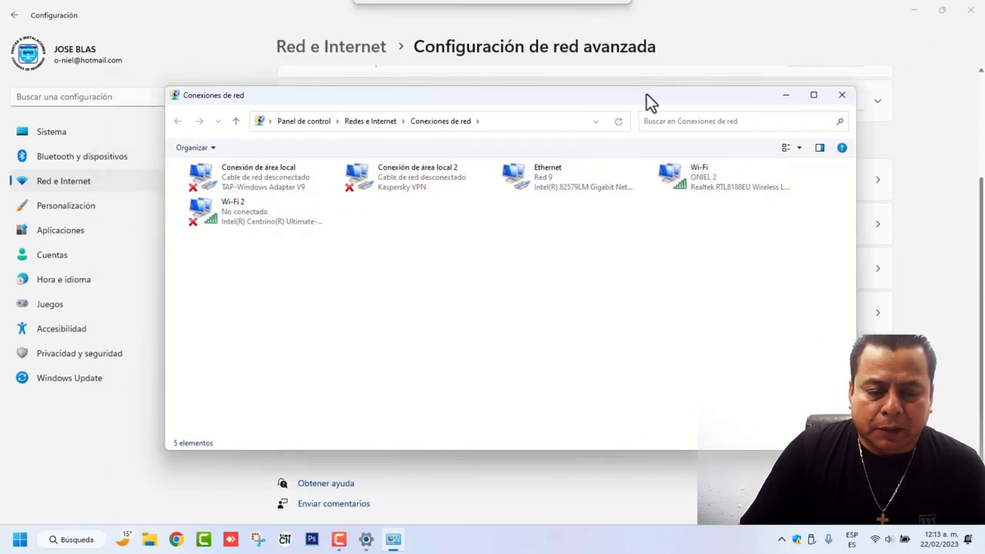
right_click(544, 182)
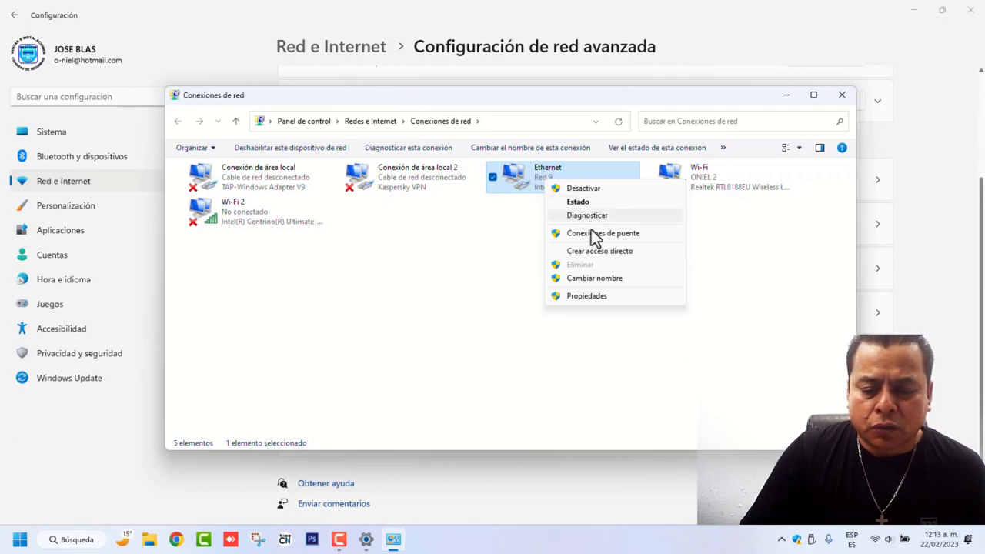
click(595, 296)
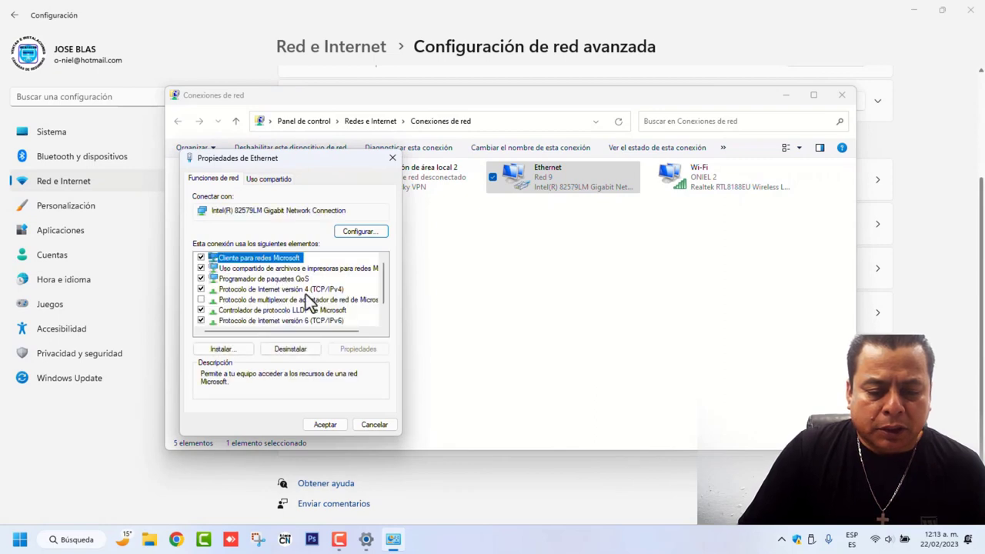
click(306, 290)
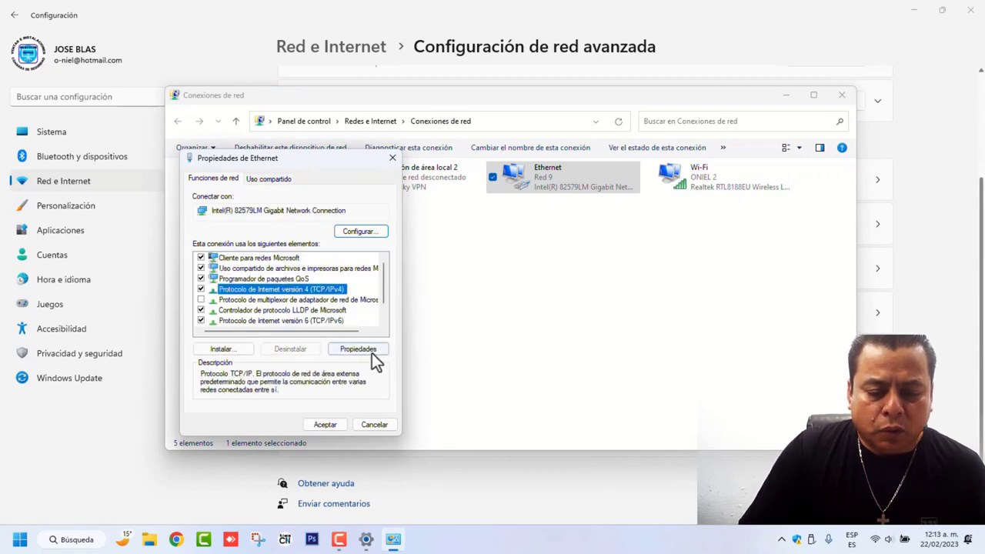
click(369, 350)
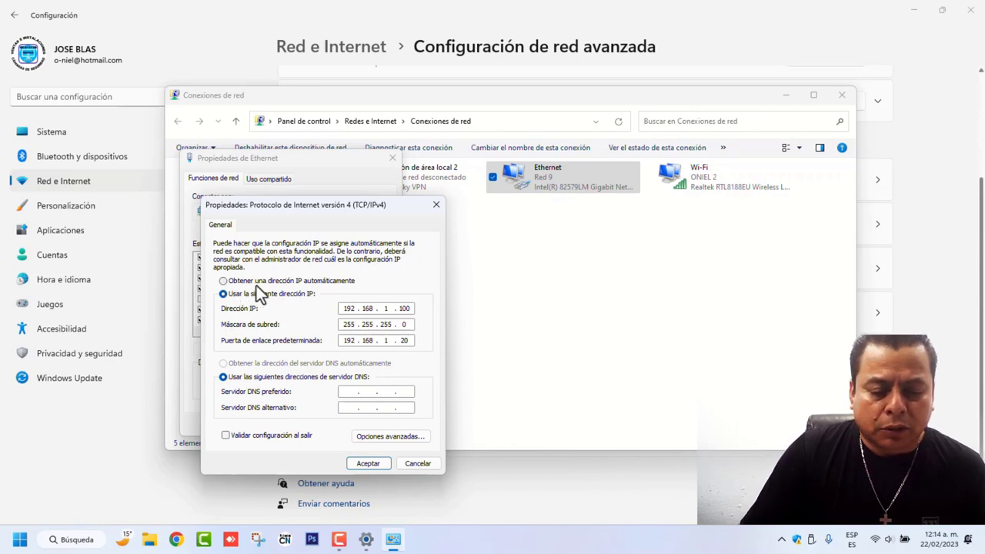
Give Ethernet static IP 192.168.1.100, mask 255.255.255.0, gateway 192.168.1.20, and confirm
click(225, 281)
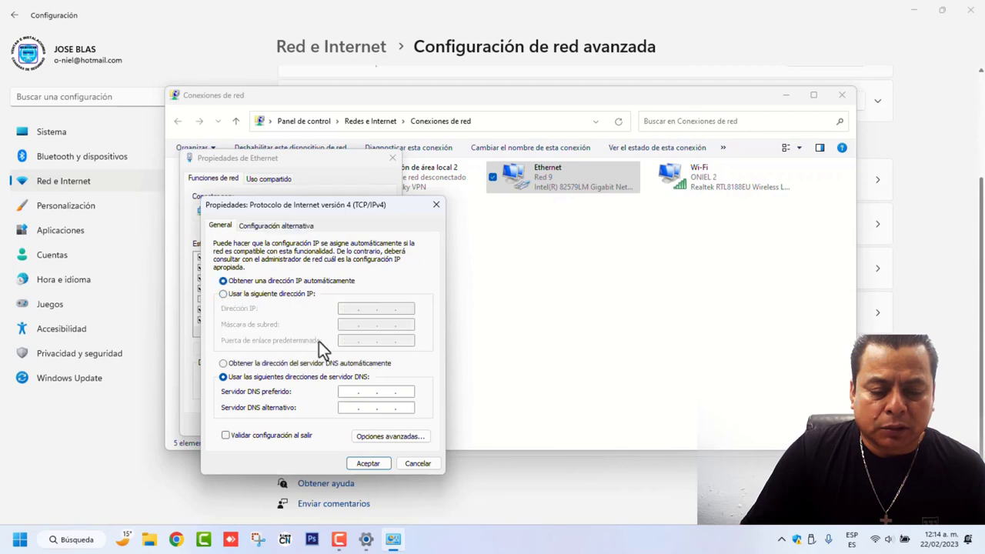
click(224, 295)
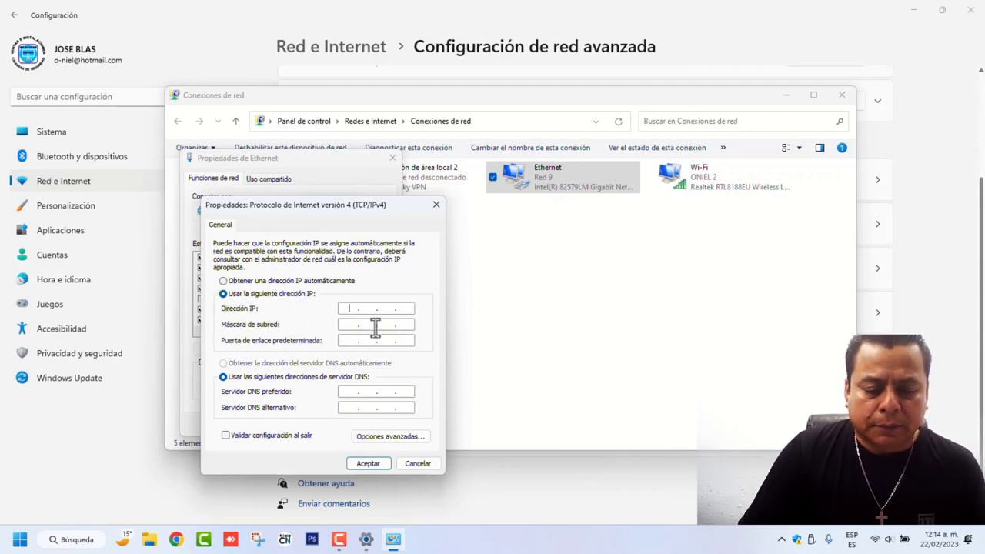
text(192 . )
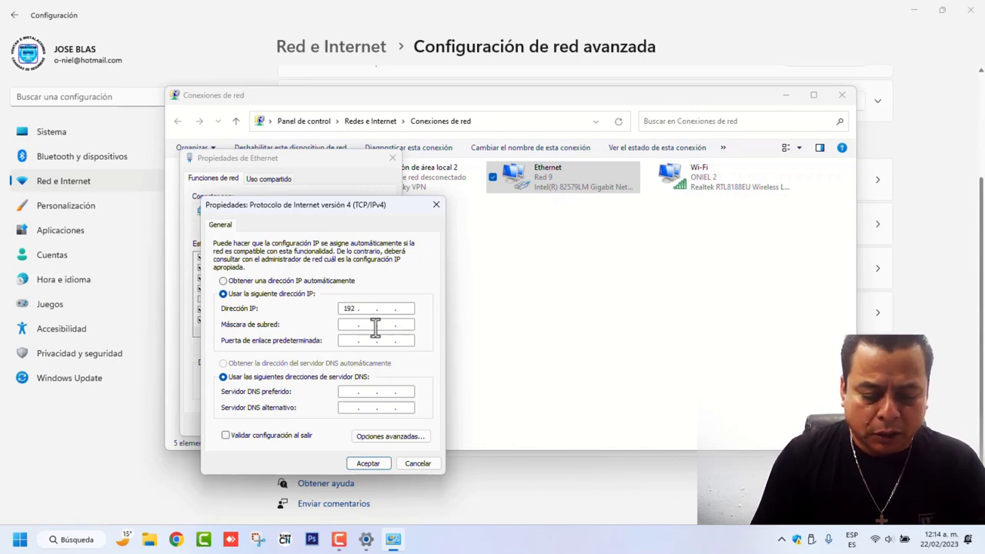
text(168 . )
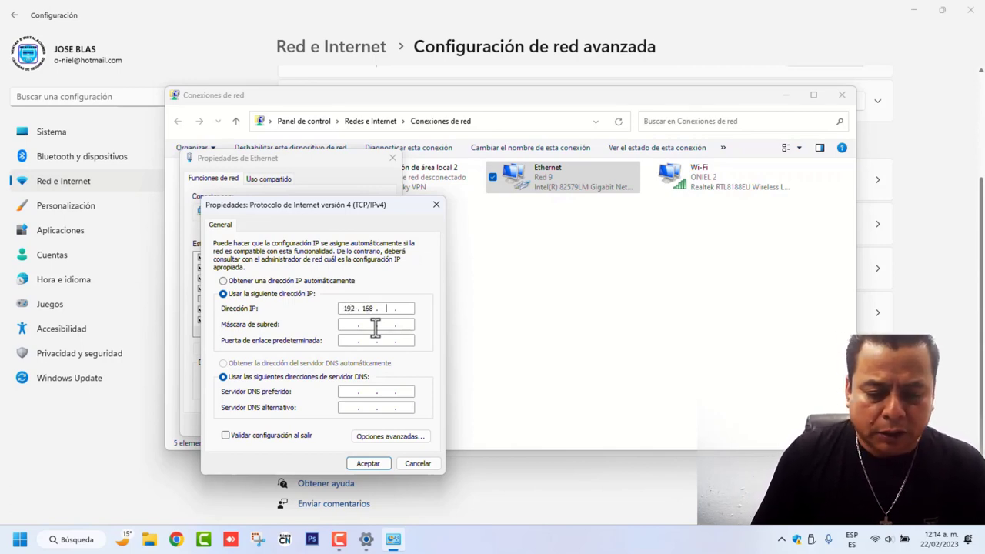
text(1 . )
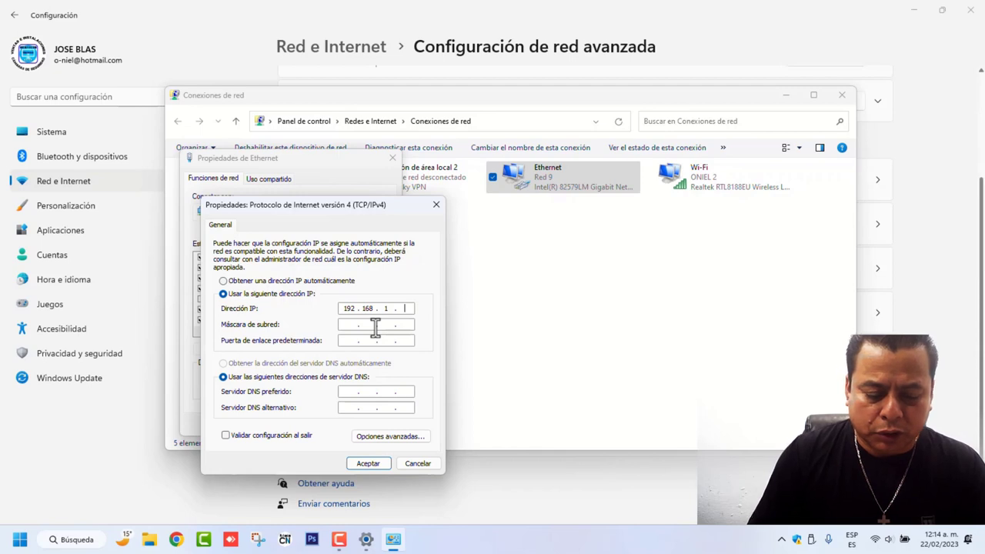
text(100)
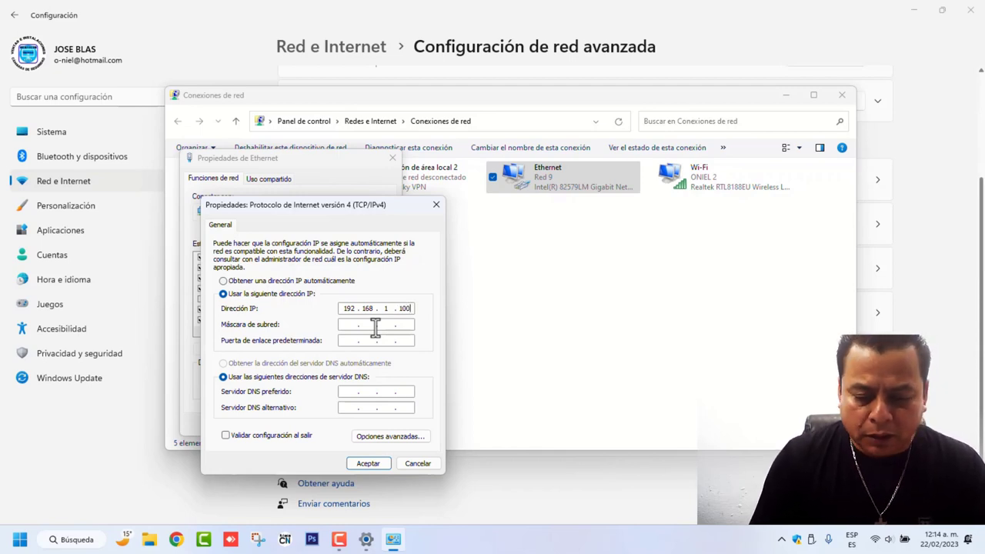
key(BackSpace)
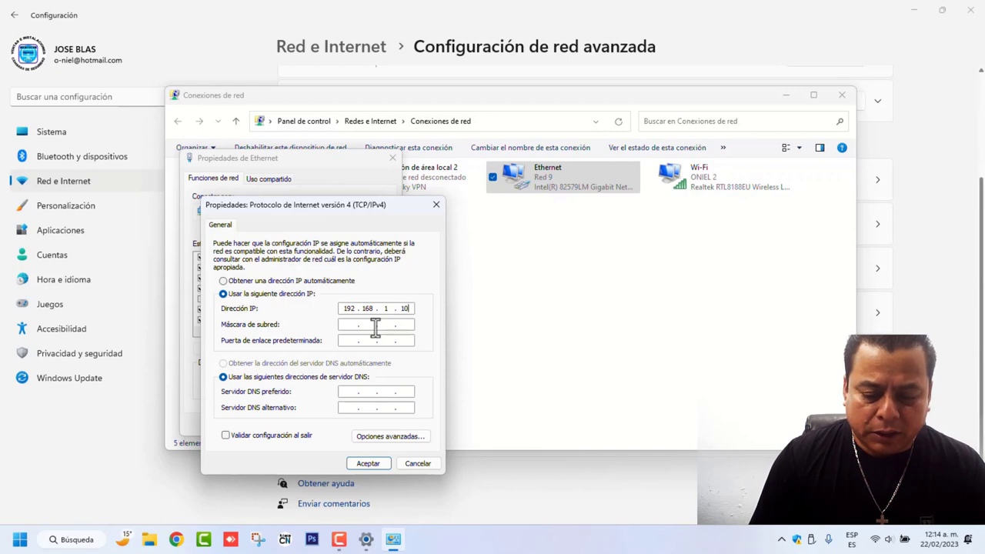
text(0)
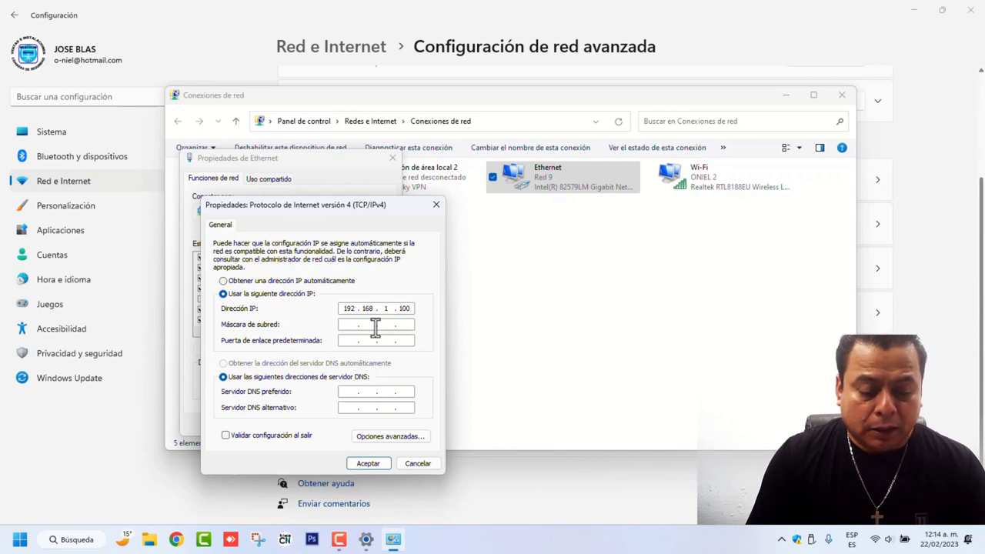
click(374, 327)
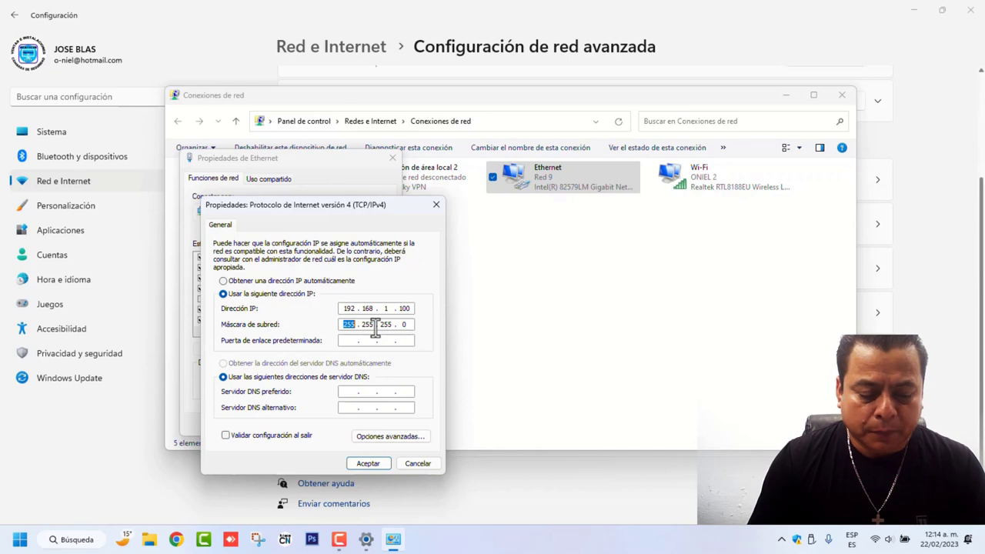
key(Tab)
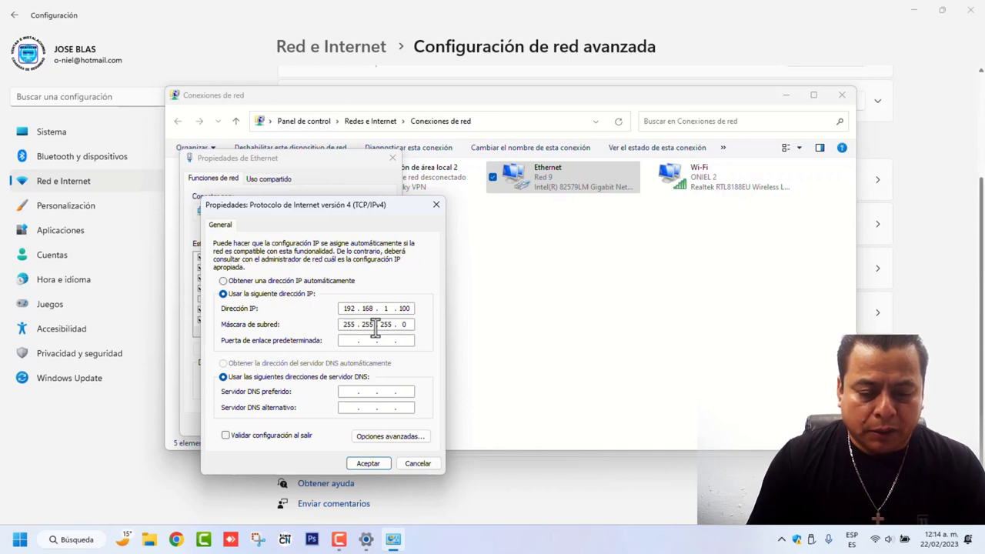
text(192 . )
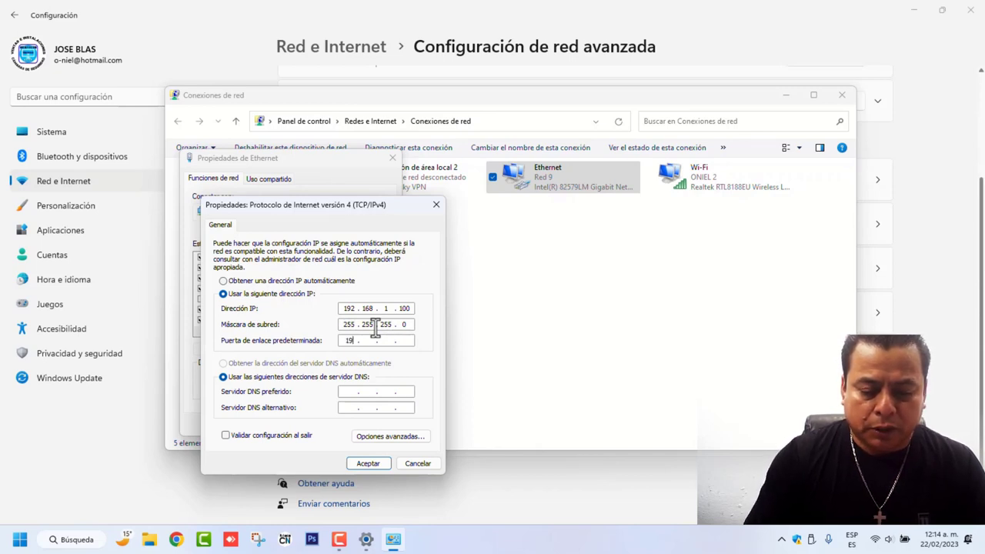
text(1)
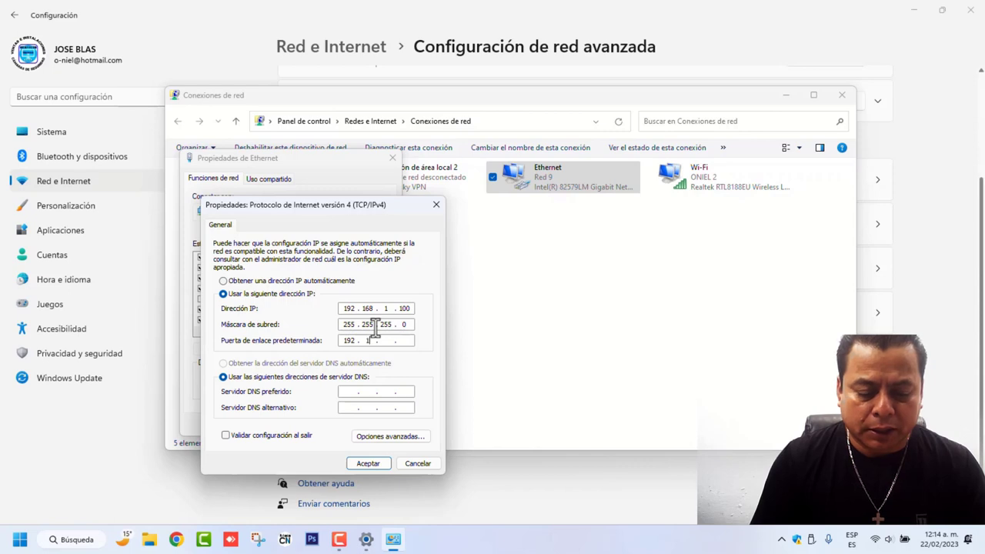
text(68)
text(1 . )
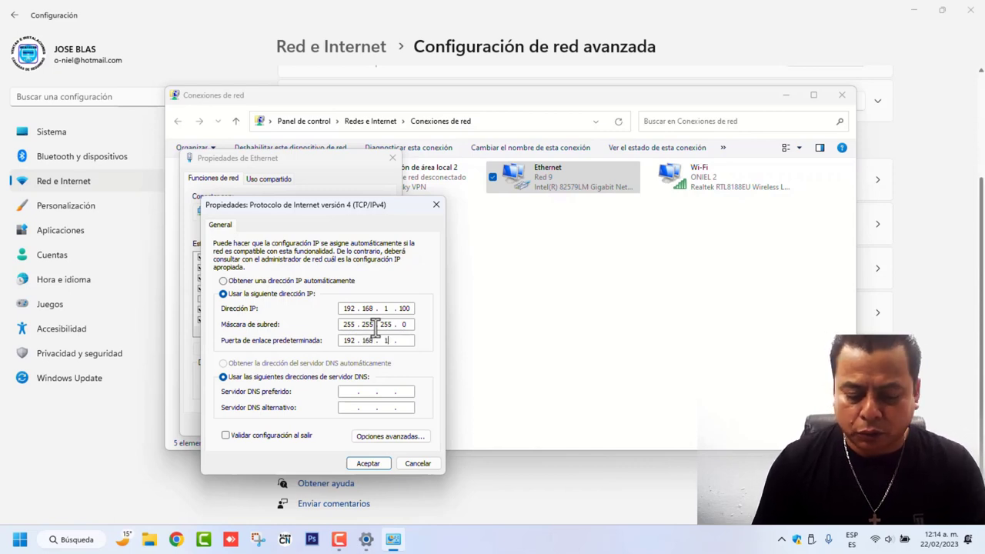
text(20)
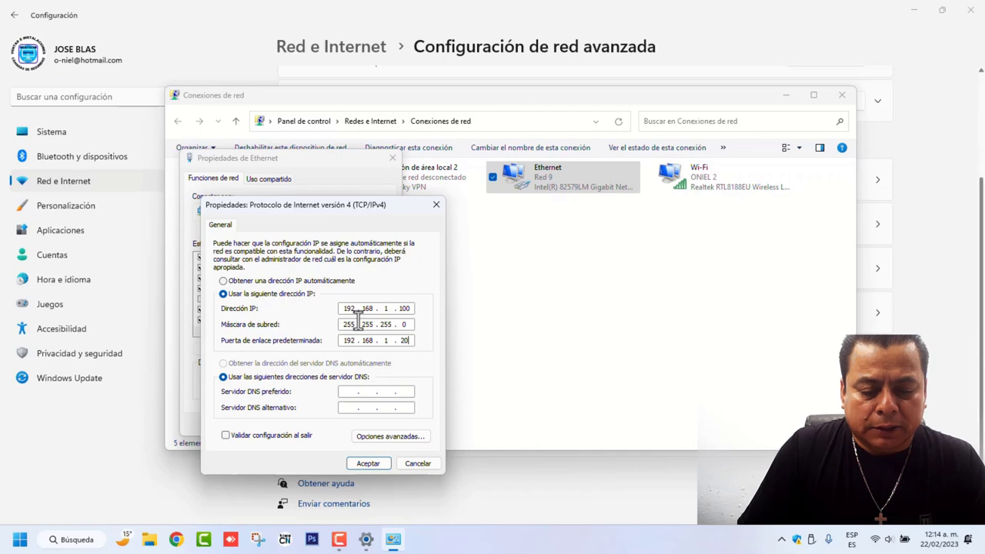
click(368, 462)
click(327, 425)
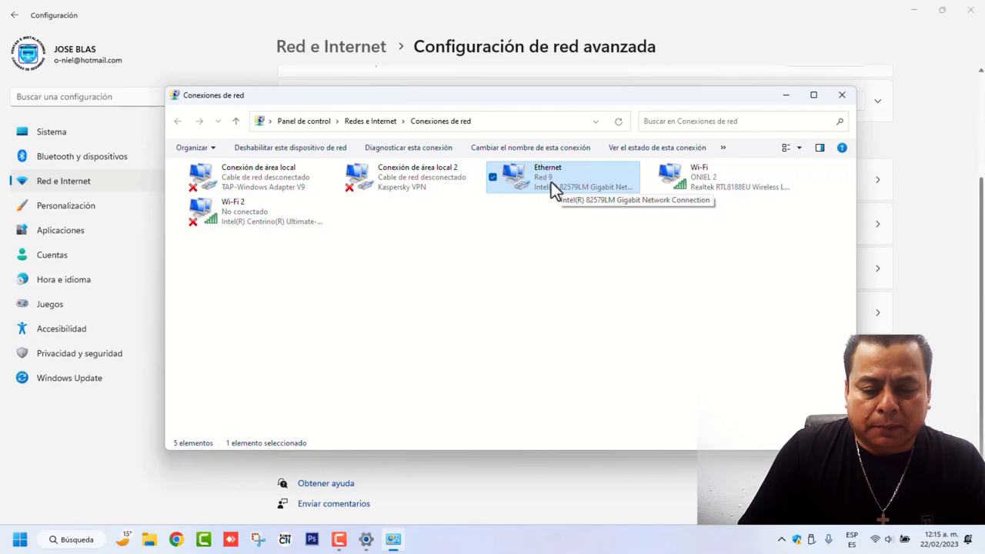
Close Conexiones de red and Settings, then launch Google Chrome from the taskbar
click(785, 96)
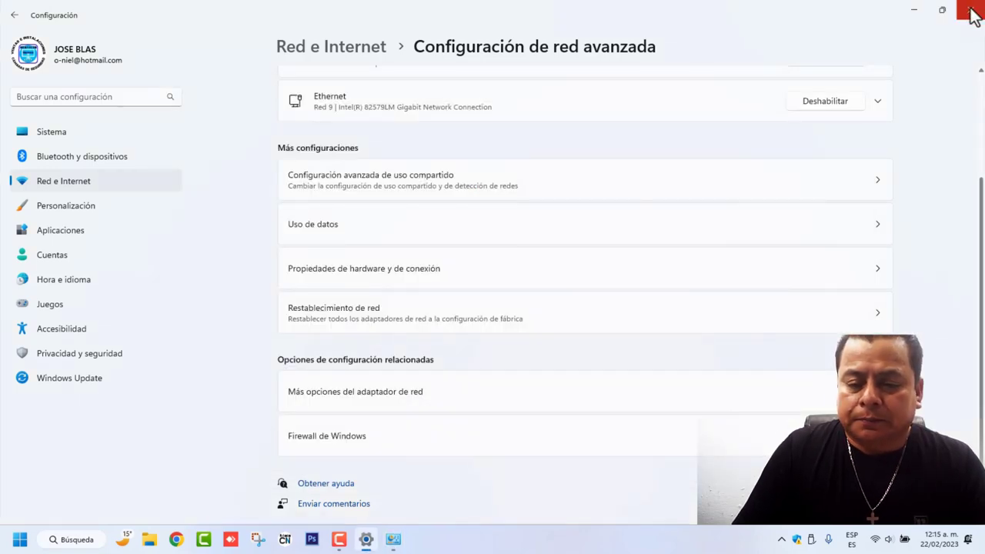
click(971, 9)
click(176, 540)
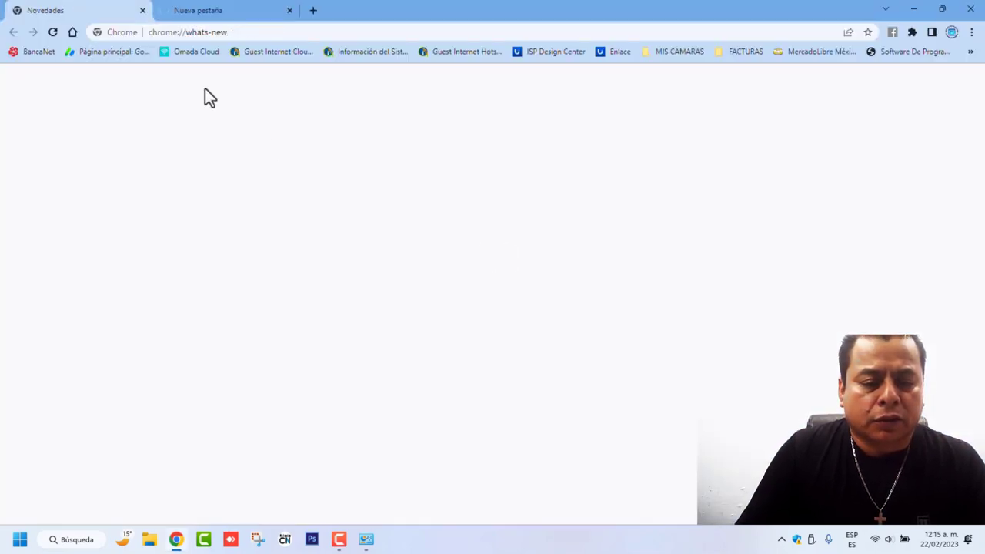
Load the device address 192.168.1.20 in Chrome's address bar
click(192, 33)
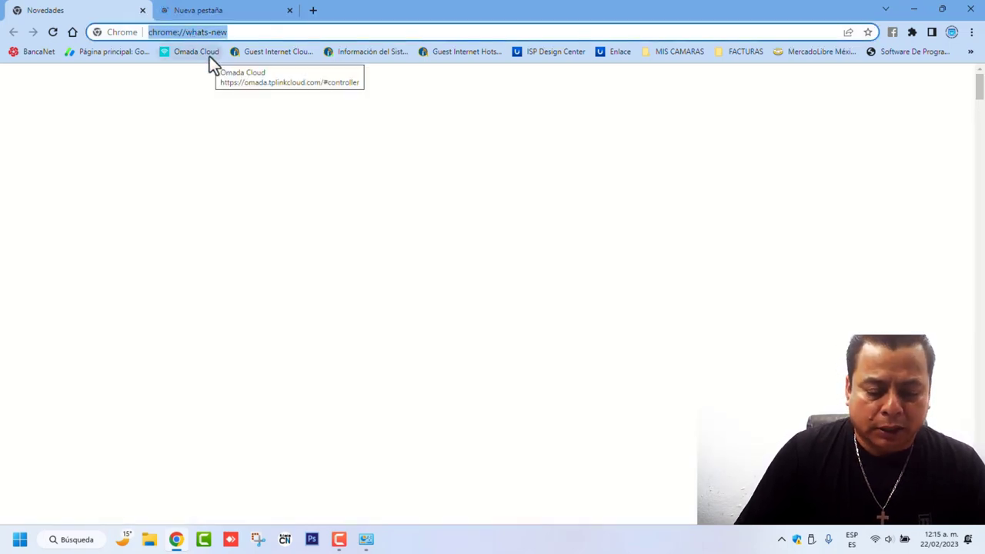
text(192)
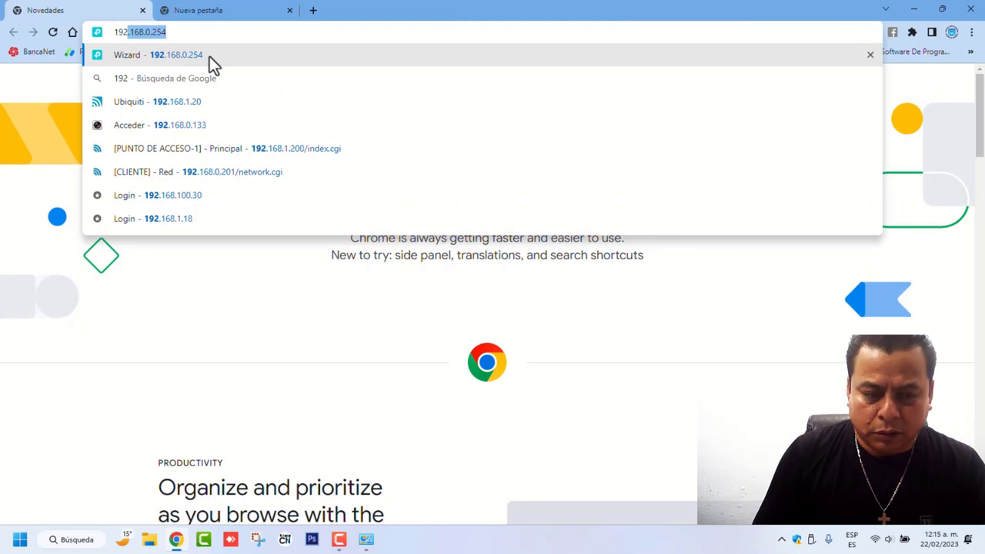
text(.168.0.2)
key(BackSpace)
key(BackSpace)
key(BackSpace)
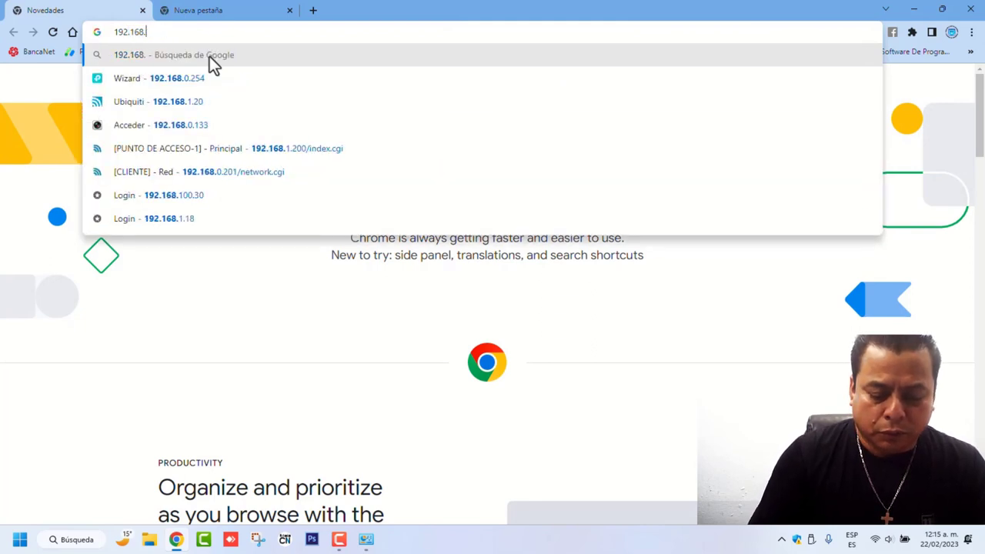
text(1.20)
key(Return)
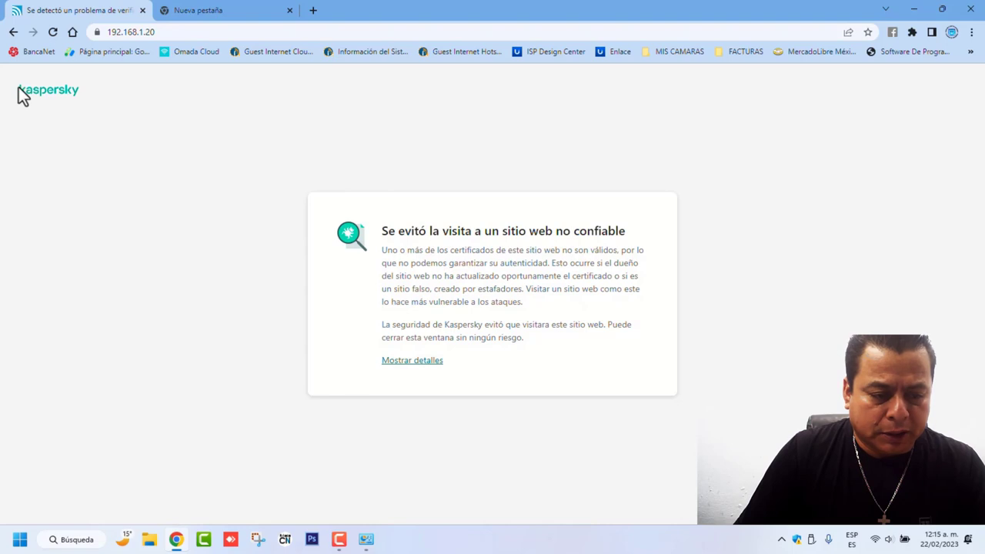
Show the Kaspersky warning details and choose 'deseo continuar' to reach the device
click(401, 362)
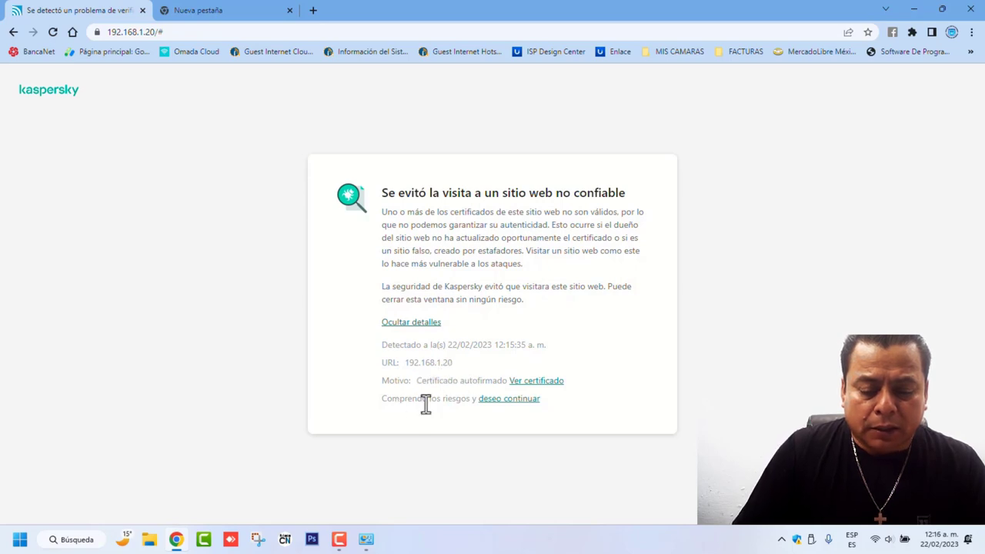
click(511, 401)
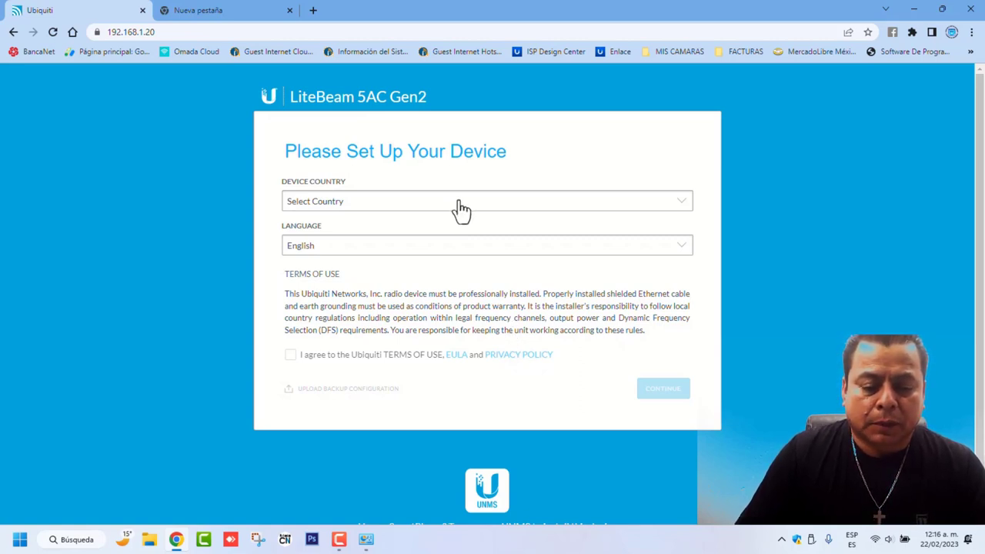
Set the setup language to Español and the device country to Mexico
click(445, 254)
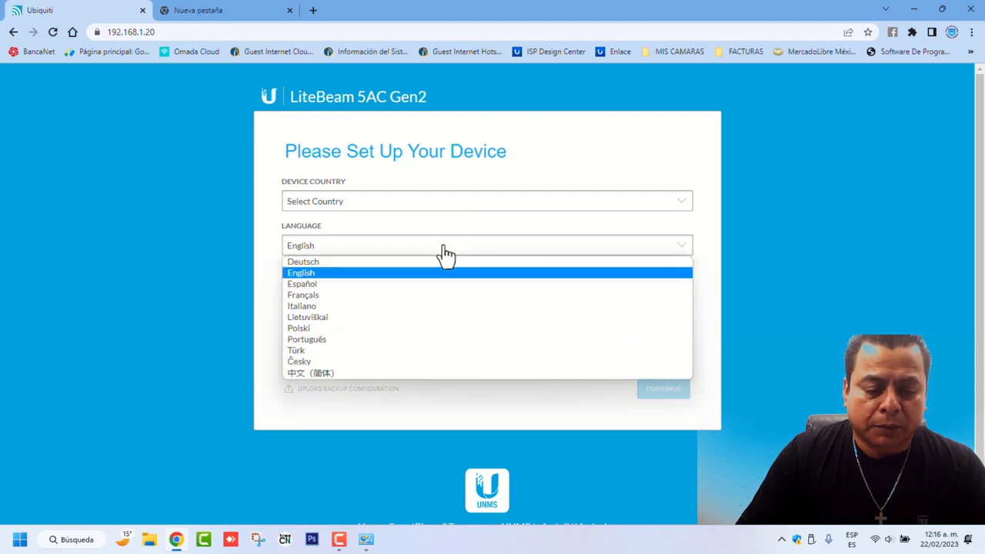
click(372, 284)
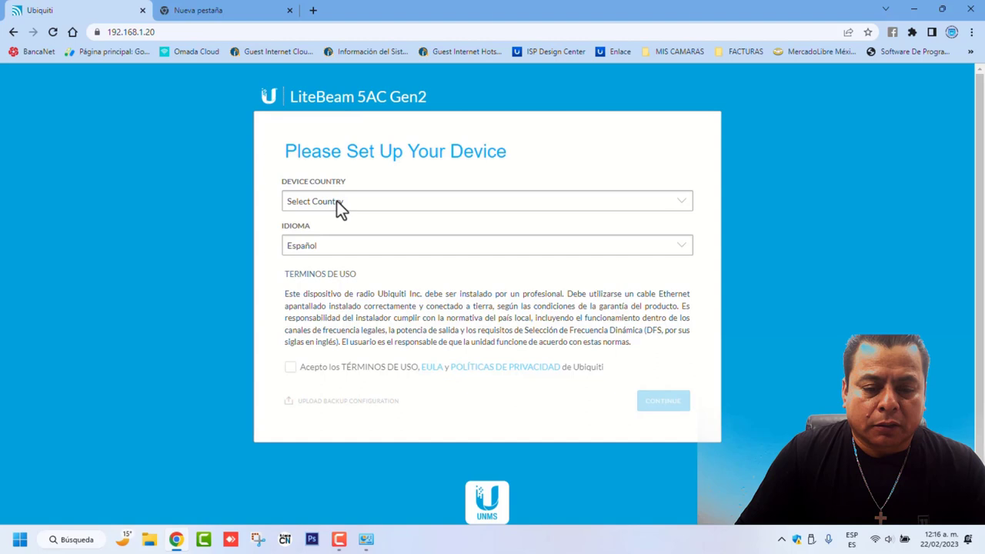
click(354, 203)
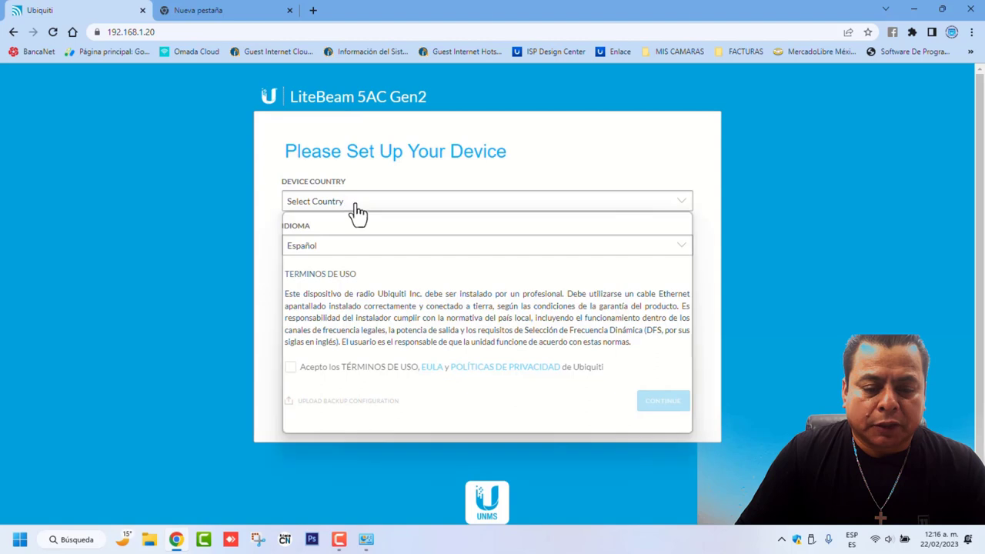
scroll(375, 270, down, 20)
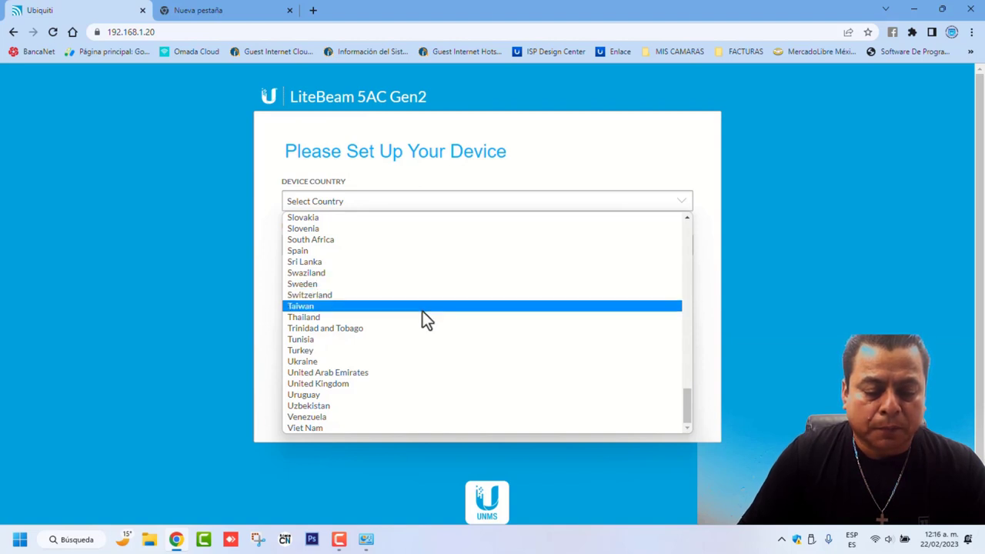
scroll(398, 328, up, 6)
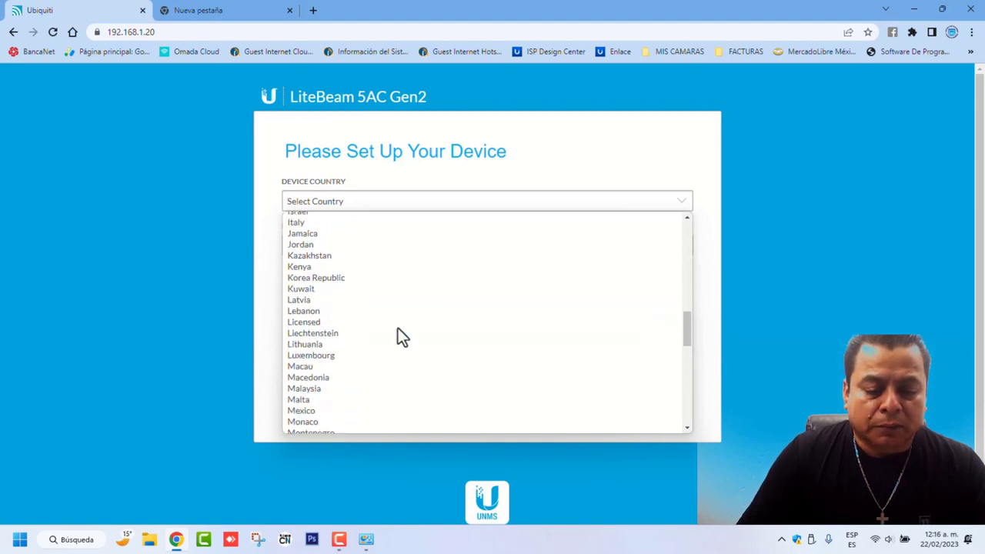
scroll(395, 330, down, 2)
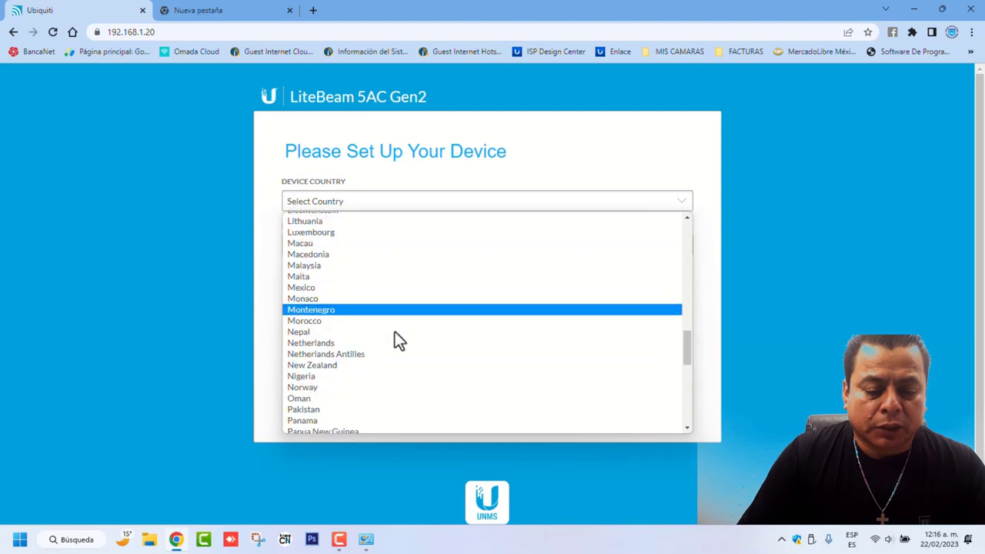
click(317, 289)
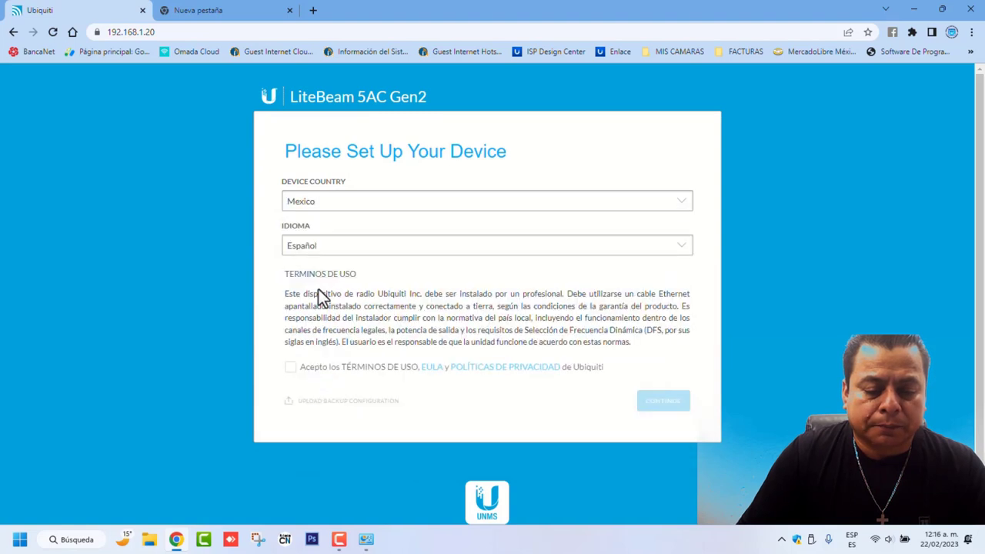
Accept the Ubiquiti terms of use and continue to the account creation page
click(290, 368)
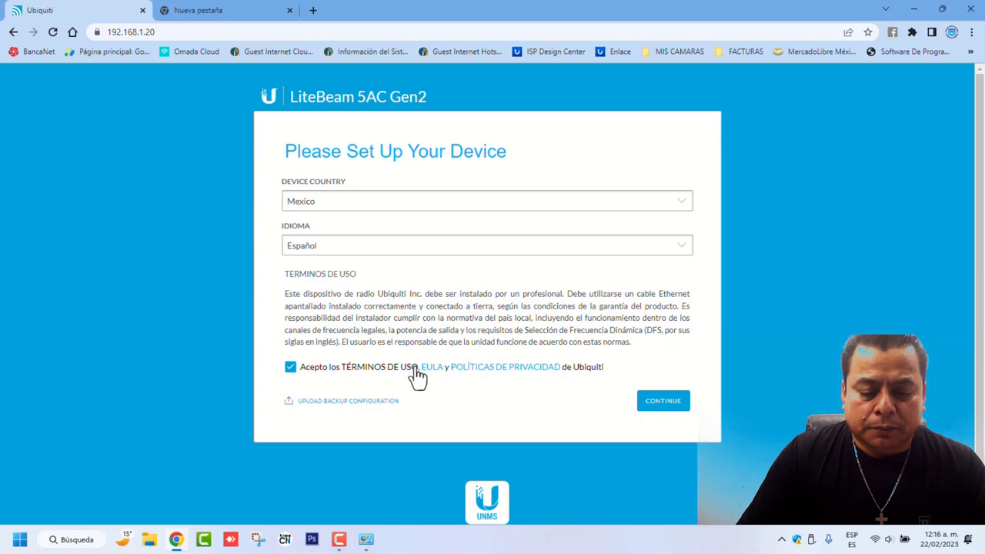
click(661, 410)
click(372, 201)
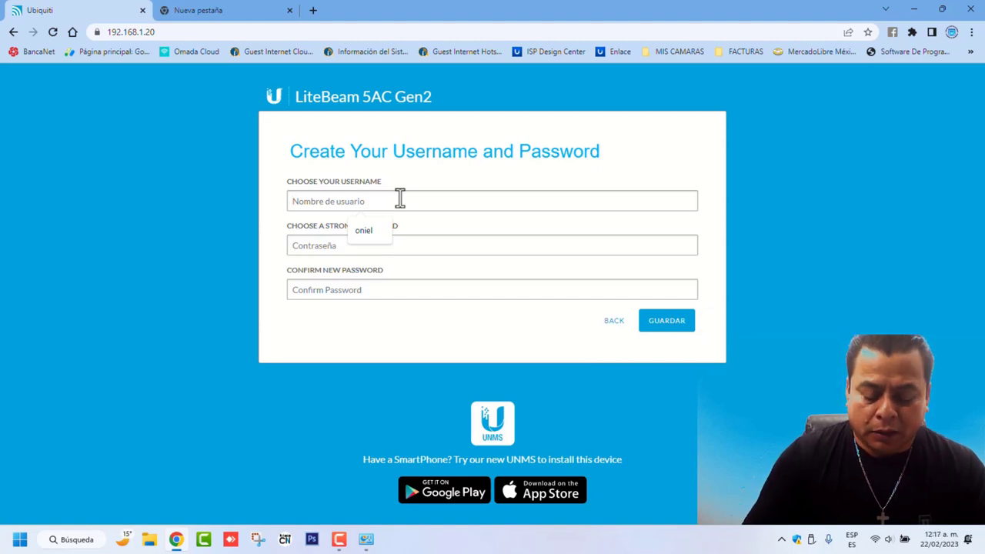
Enter a lowercase admin username, the password and its confirmation, then save them
text(ONIEL)
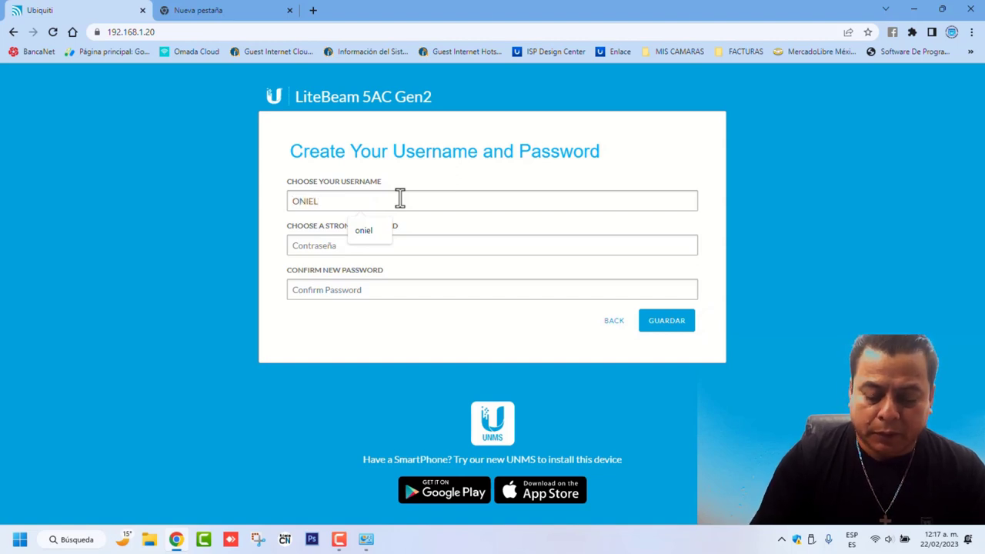
key(BackSpace)
key(BackSpace)
key(BackSpace)
key(BackSpace)
key(BackSpace)
text(oniel)
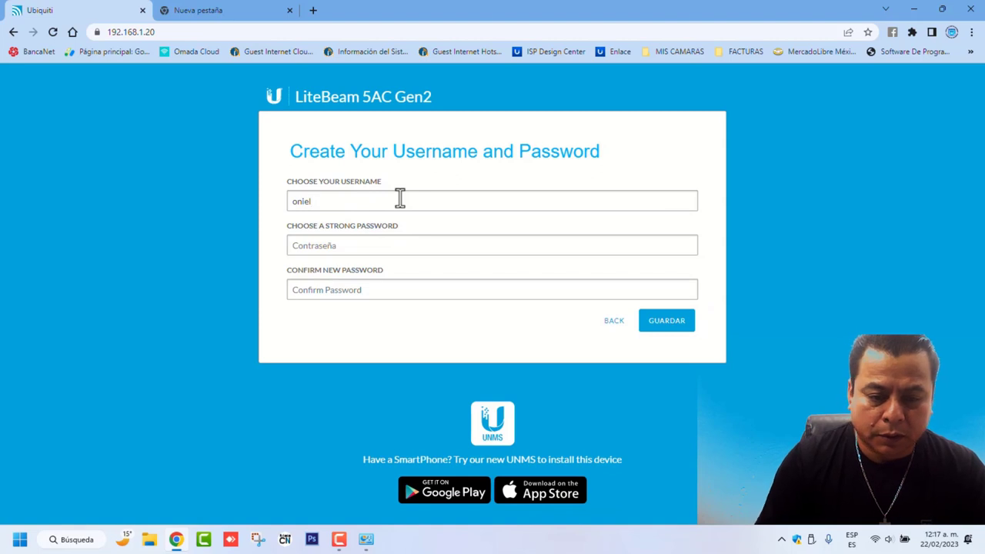
click(328, 245)
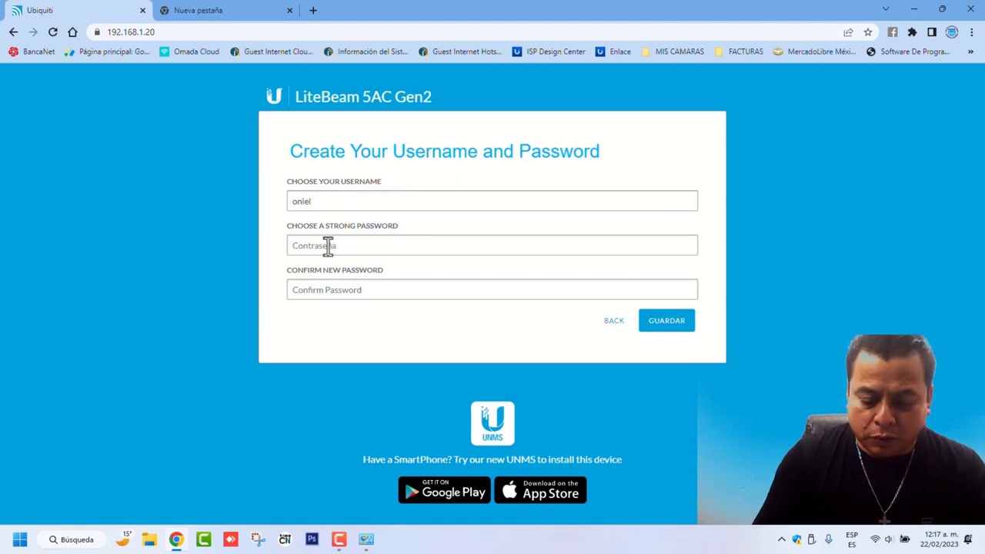
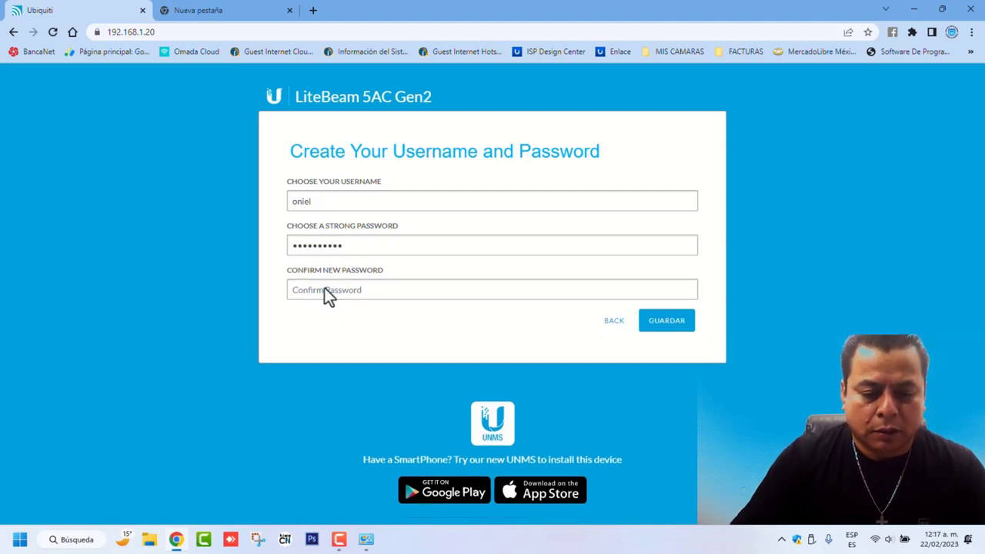
click(330, 293)
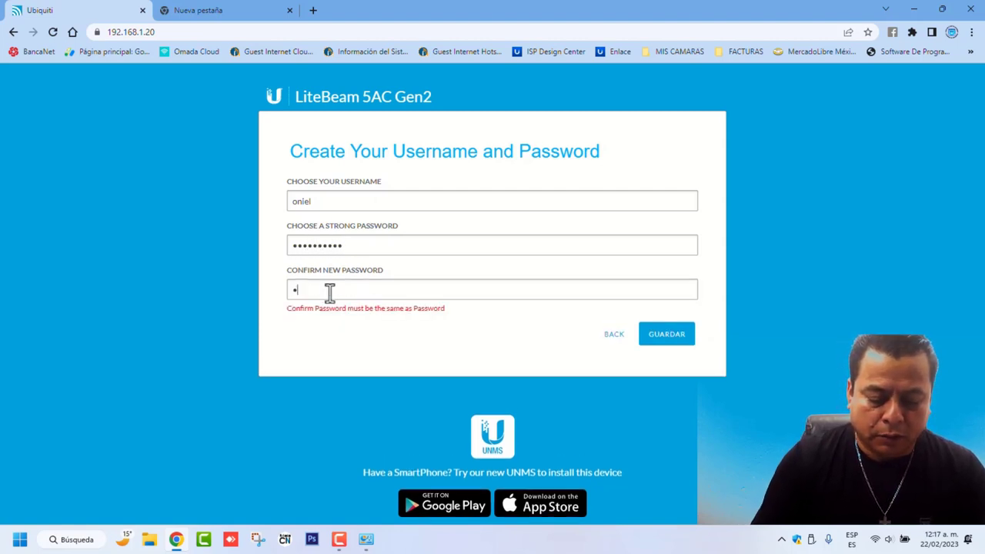
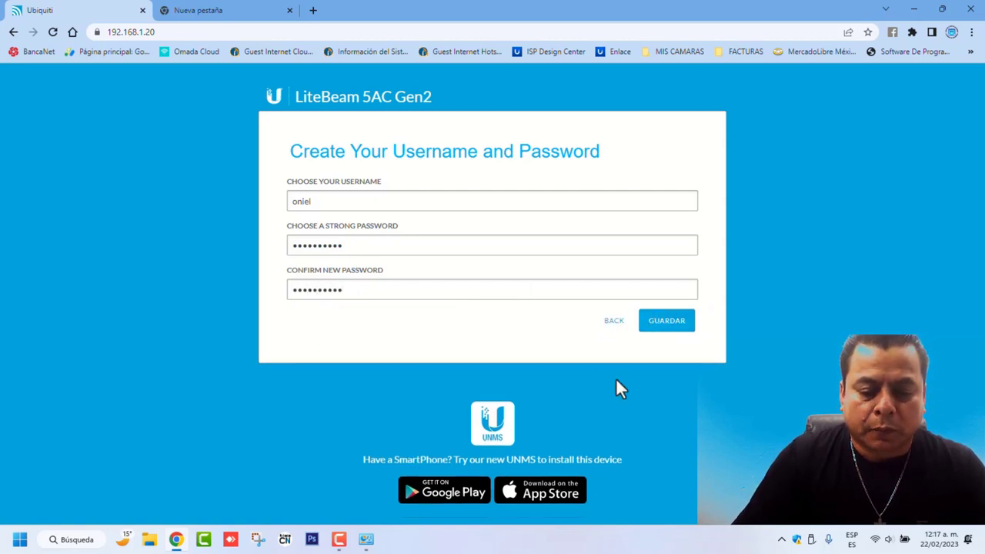
click(676, 332)
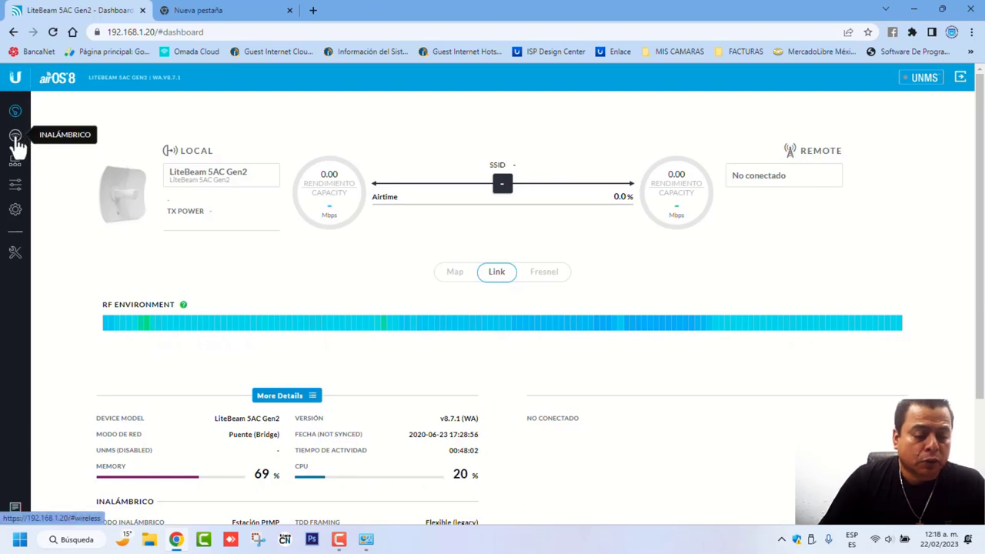
Open the Inalámbrico wireless settings page from the left sidebar
click(17, 140)
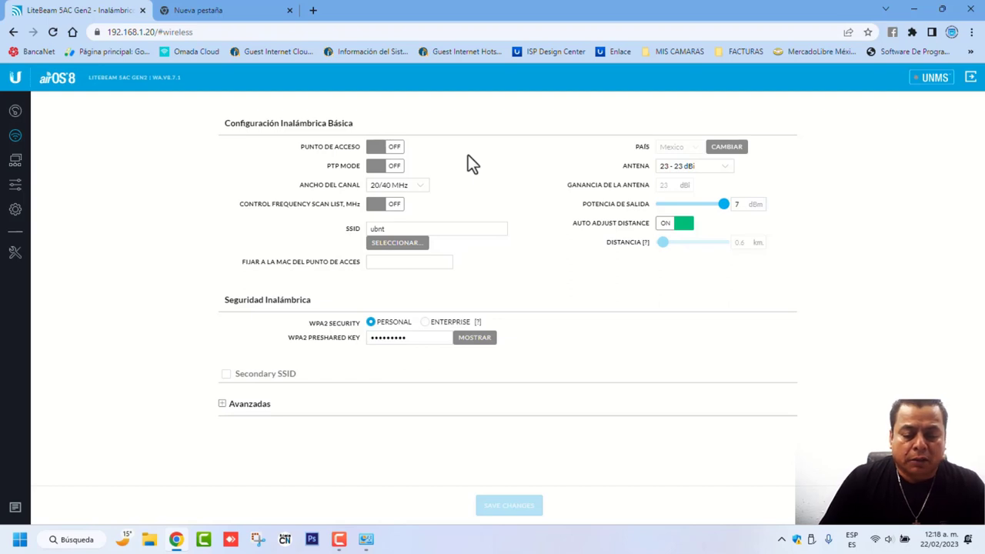
Leave Punto de Acceso off after toggling it, and switch Control Frequency Scan List on
click(382, 154)
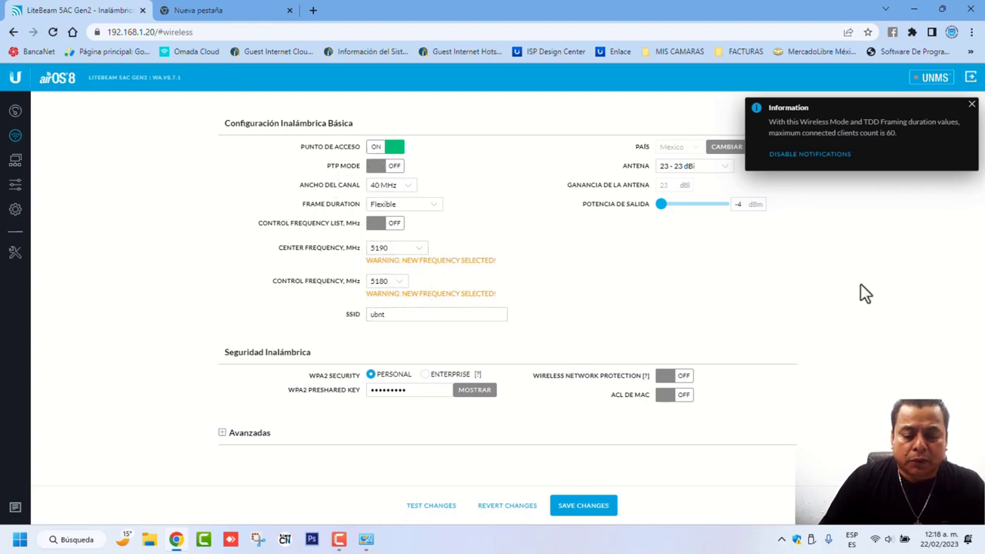
click(971, 103)
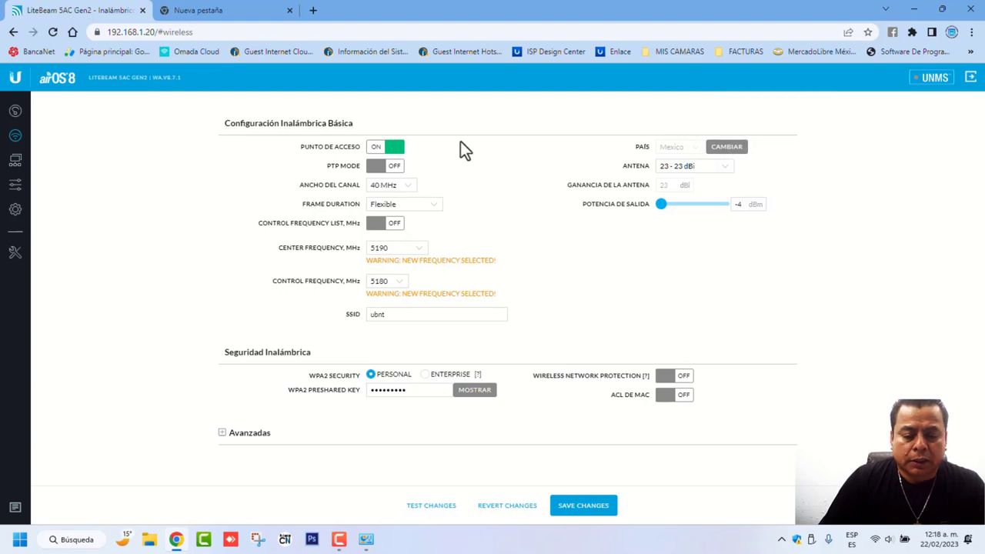
click(402, 147)
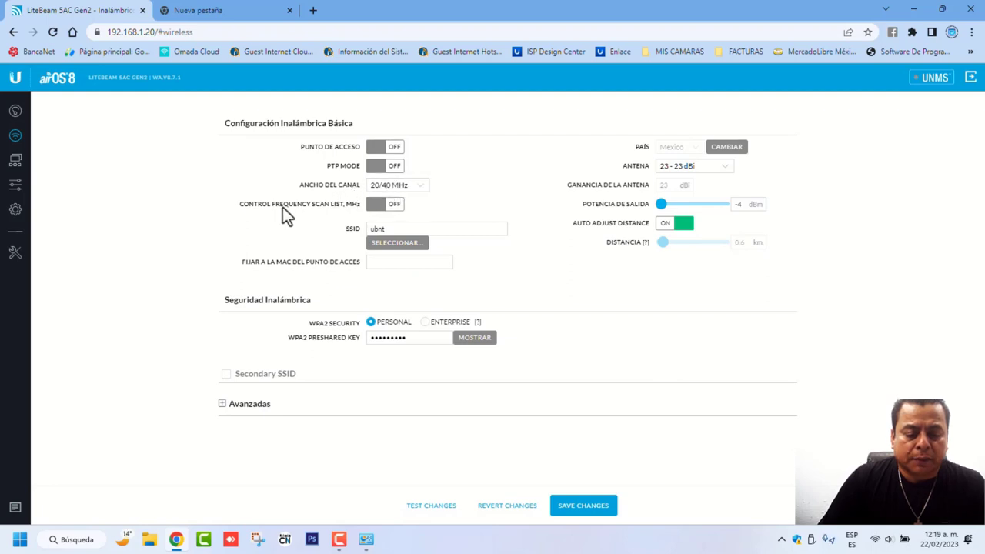
click(386, 216)
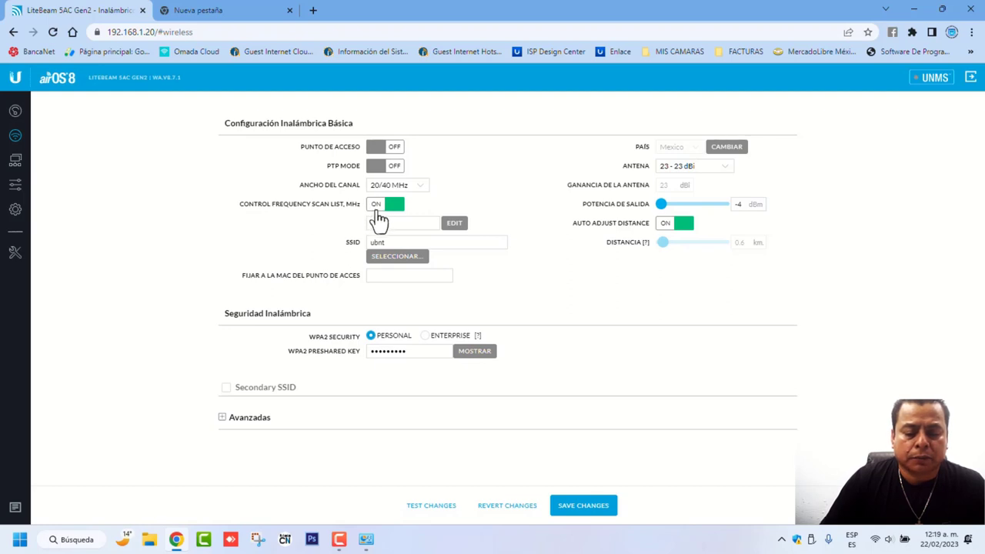
Open the Control Frequency List and scroll through its channels
click(454, 225)
scroll(581, 290, down, 5)
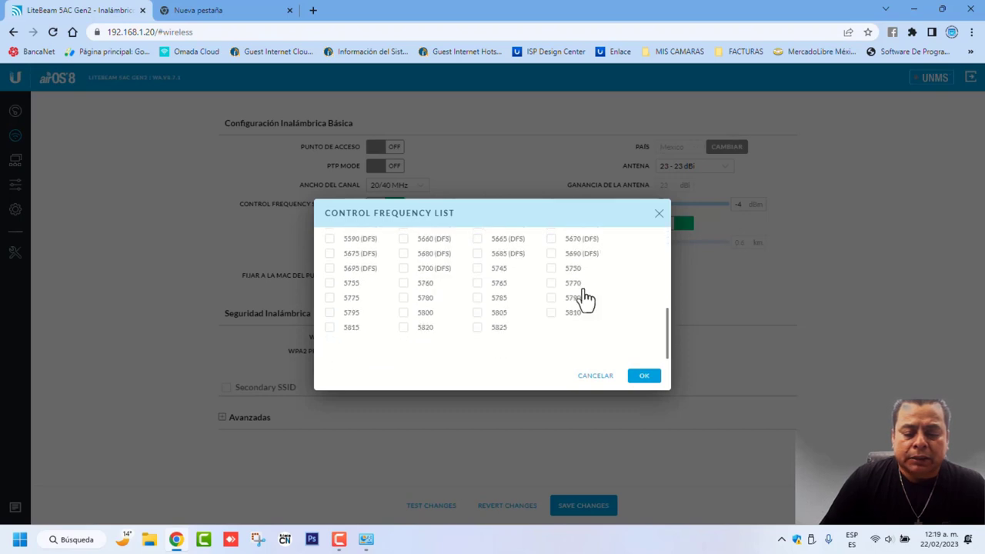
scroll(620, 282, up, 5)
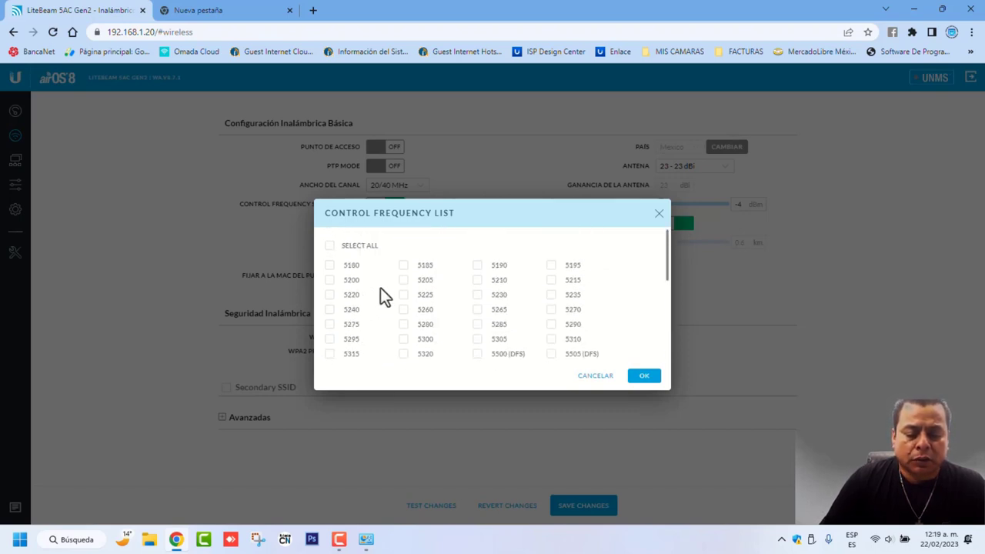
scroll(380, 289, down, 5)
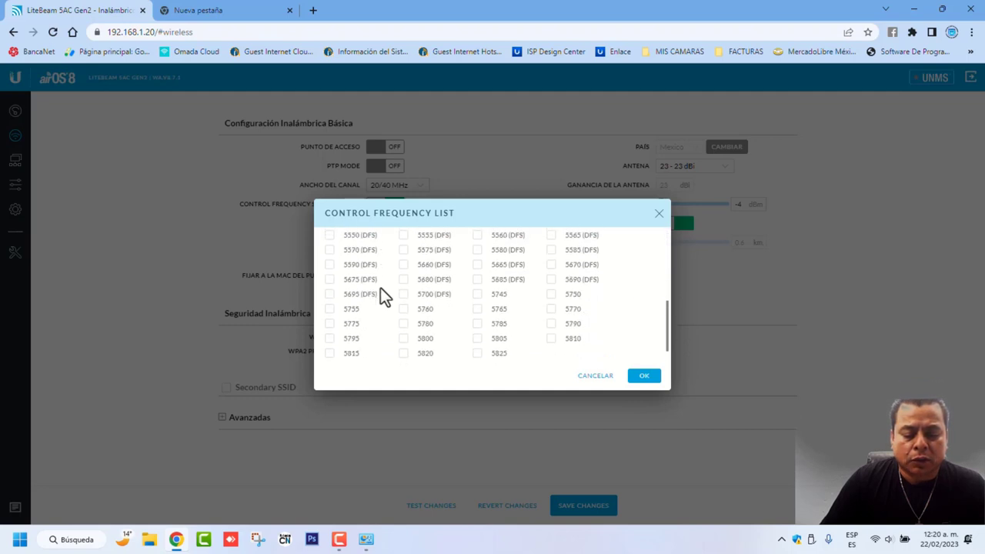
scroll(381, 288, up, 5)
scroll(380, 287, down, 5)
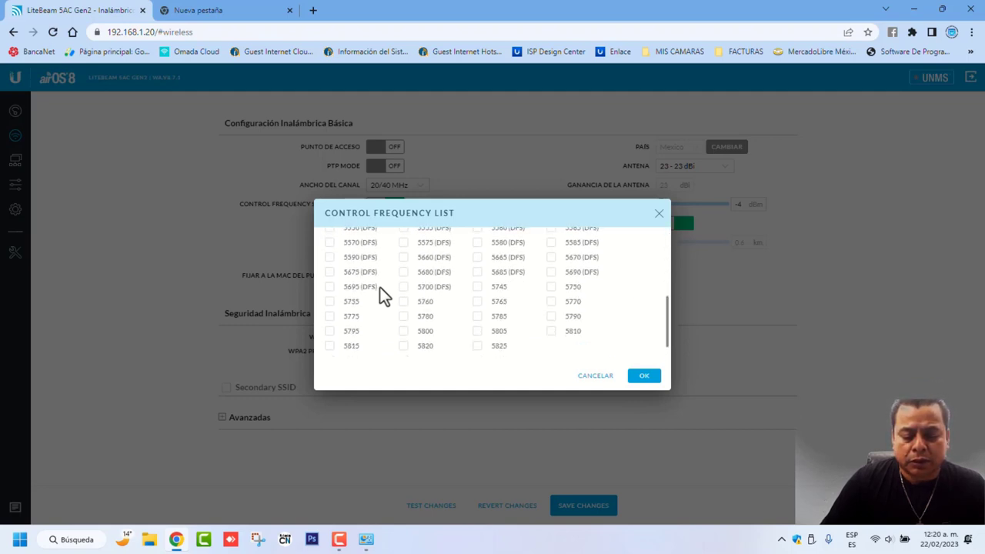
scroll(415, 308, up, 5)
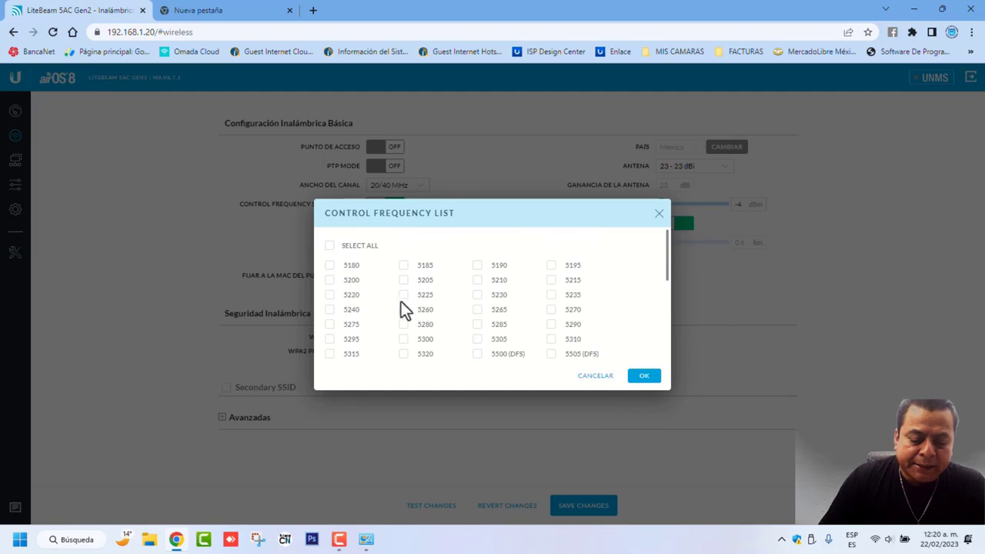
Select all channels 5180–5825, review them, and close the list without applying
click(330, 246)
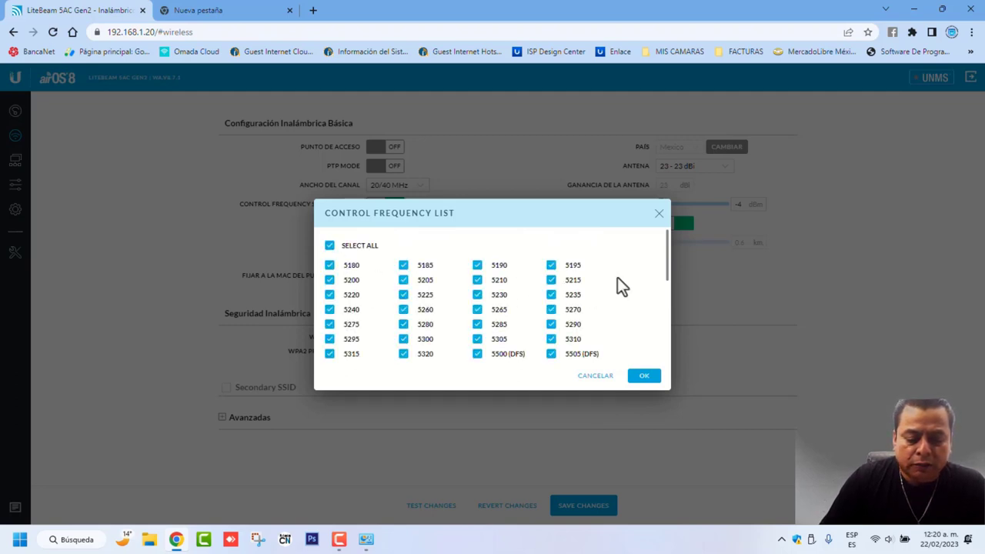
scroll(616, 278, down, 2)
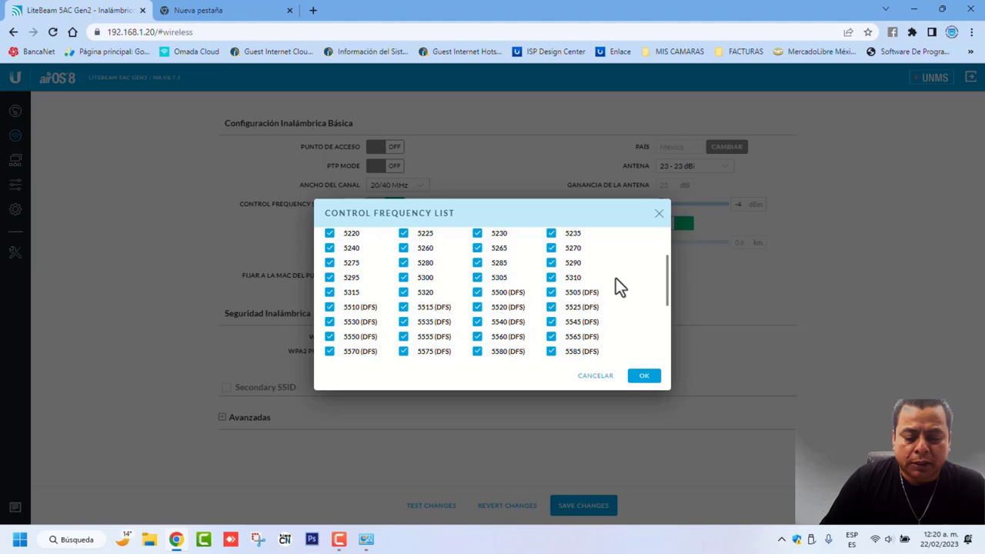
scroll(603, 313, down, 5)
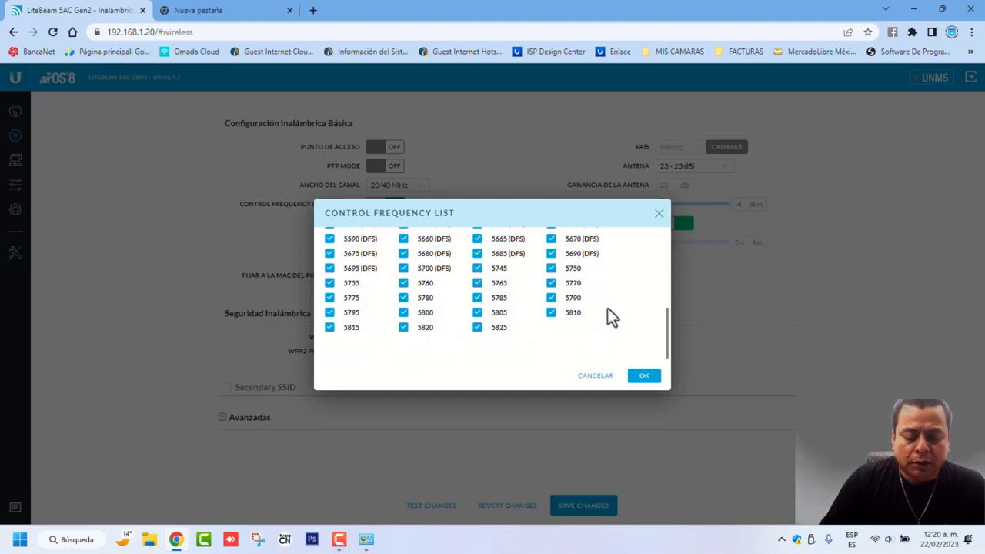
scroll(608, 307, up, 10)
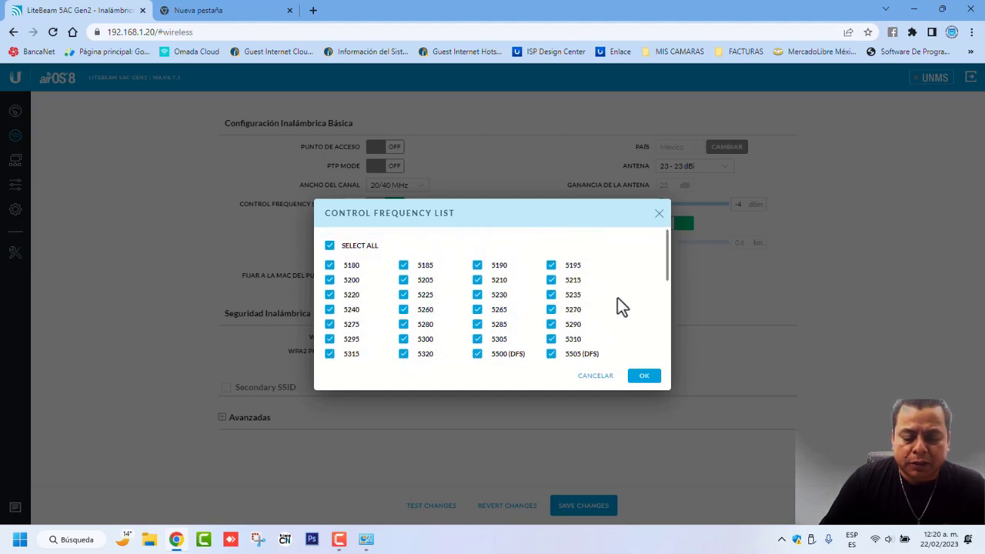
scroll(619, 300, down, 3)
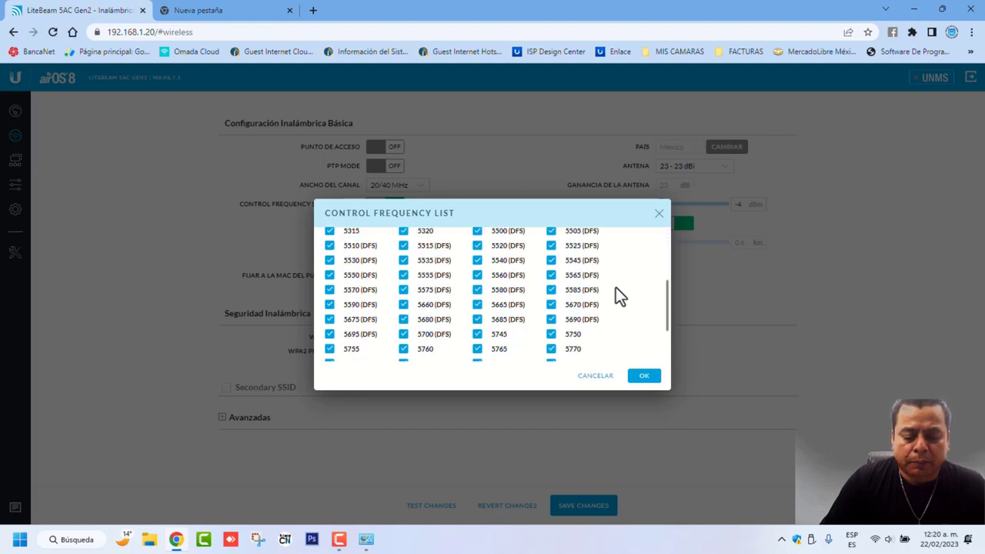
scroll(616, 289, down, 2)
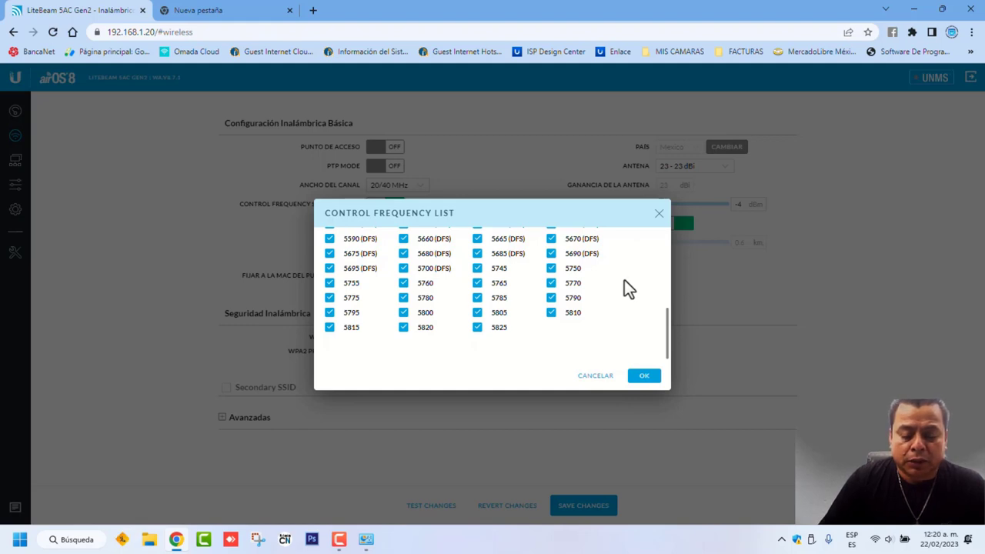
scroll(624, 280, up, 5)
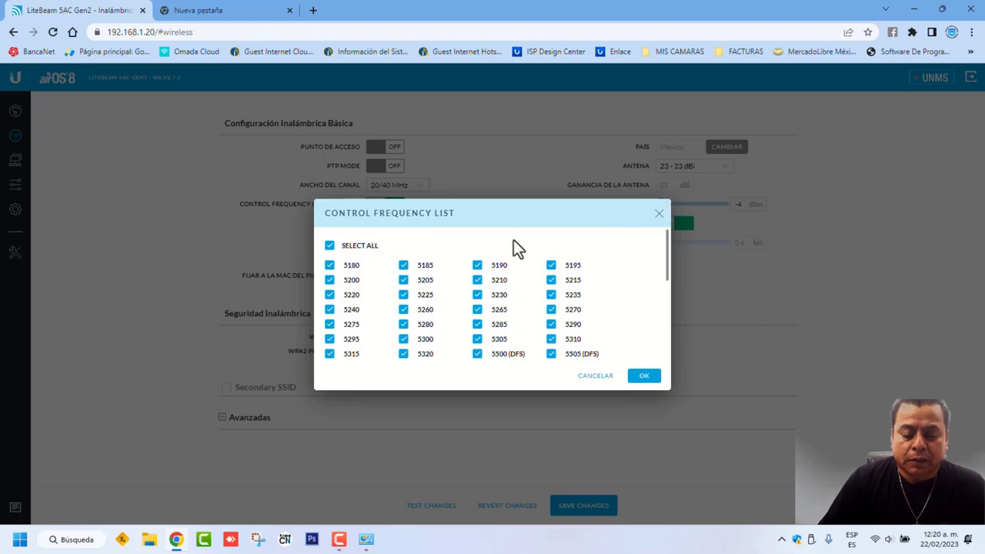
click(660, 215)
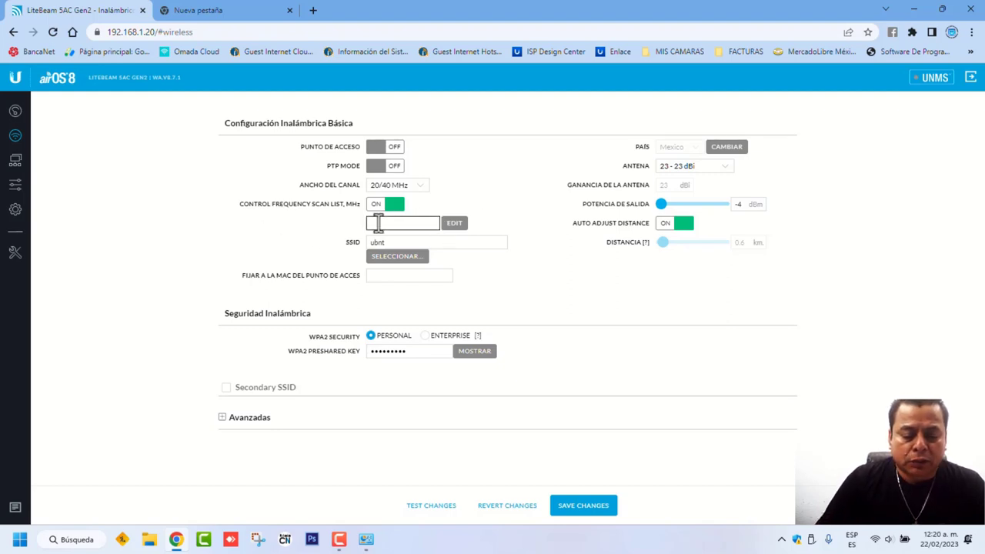
Tick only 5745 MHz in the Control Frequency List and confirm with OK
click(455, 224)
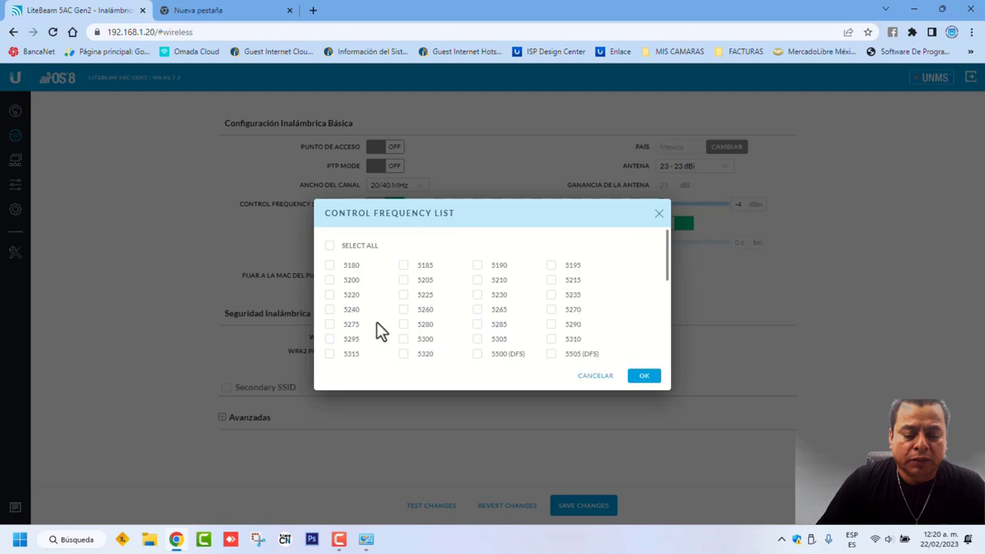
scroll(620, 306, down, 2)
scroll(618, 308, down, 4)
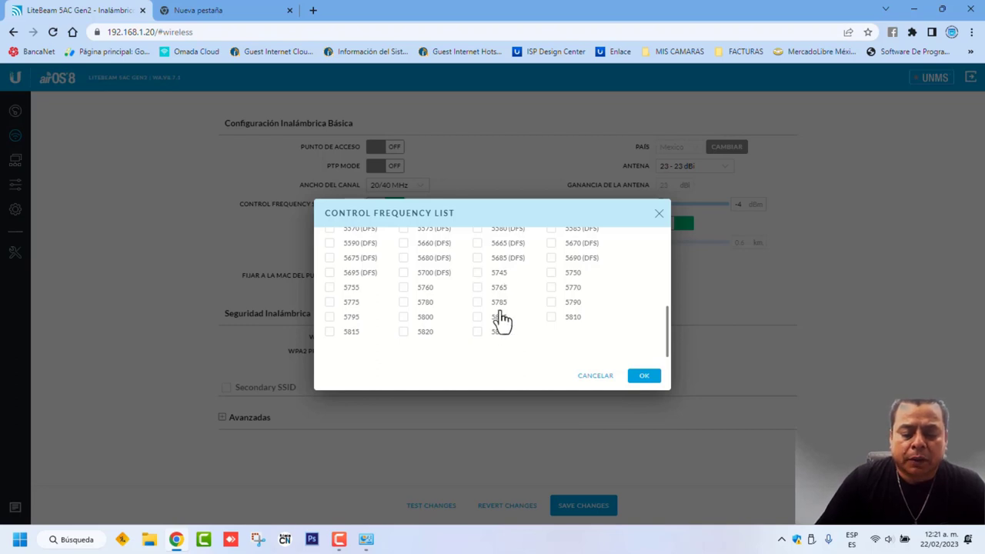
click(477, 273)
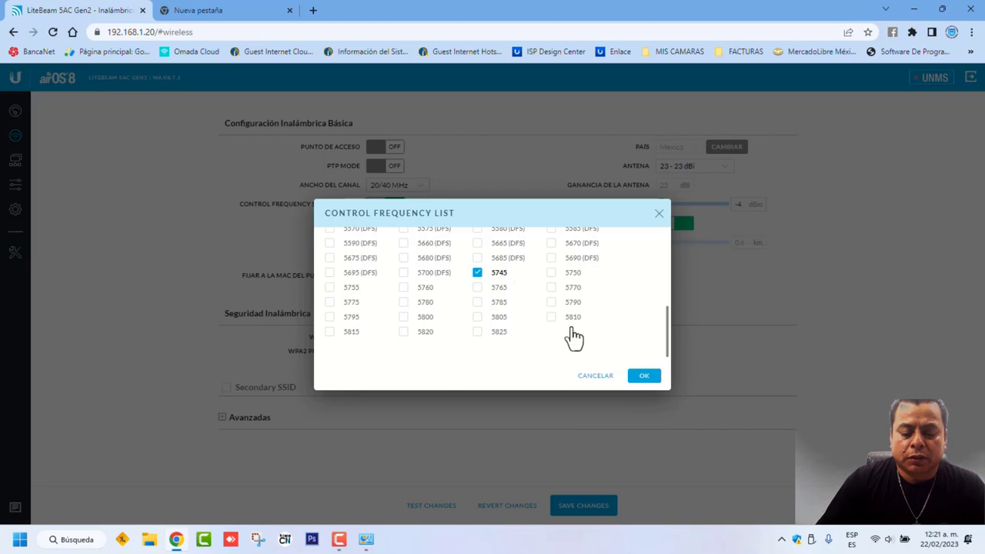
click(644, 377)
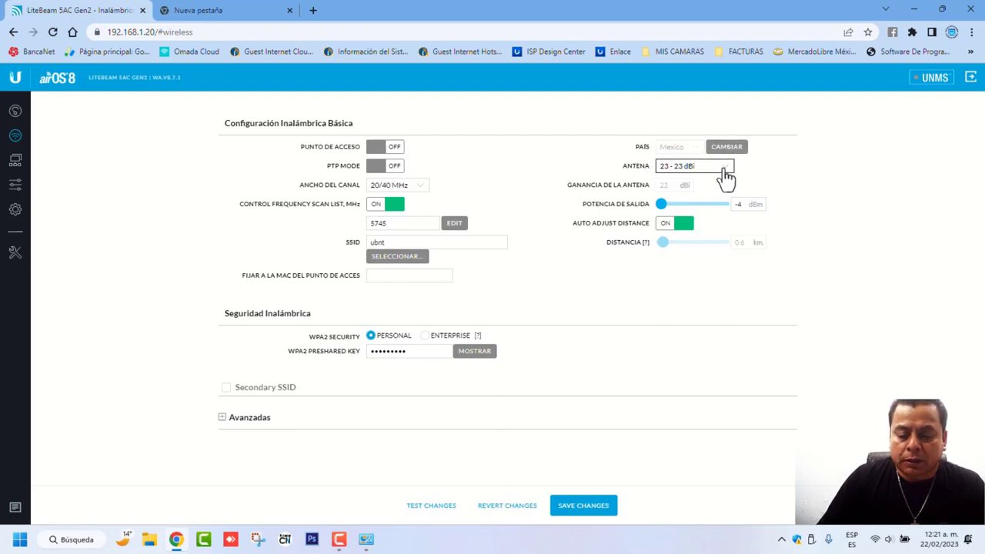
Keep the 23 dBi antenna and raise output power to its 7 dBm maximum
click(725, 175)
click(706, 177)
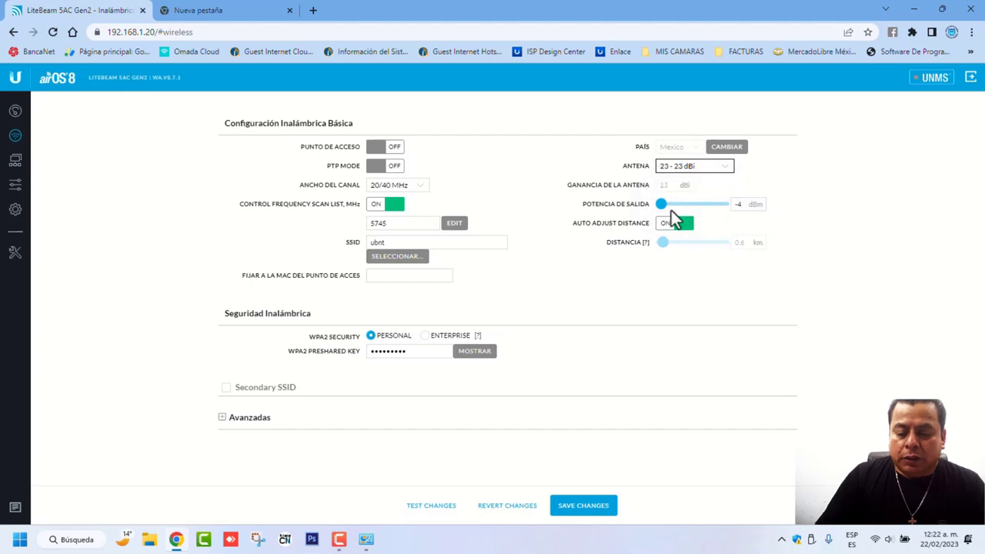
drag(664, 207, 773, 202)
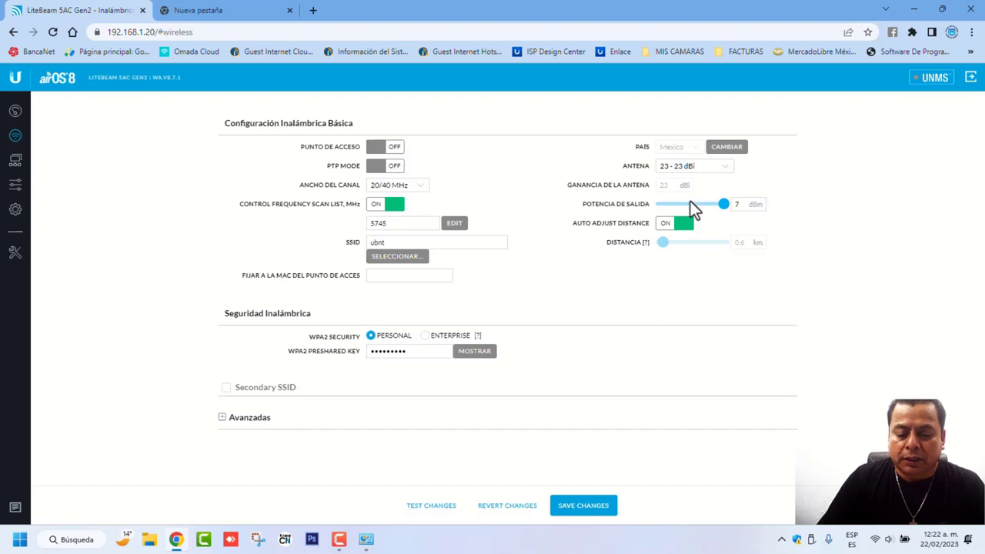
click(709, 167)
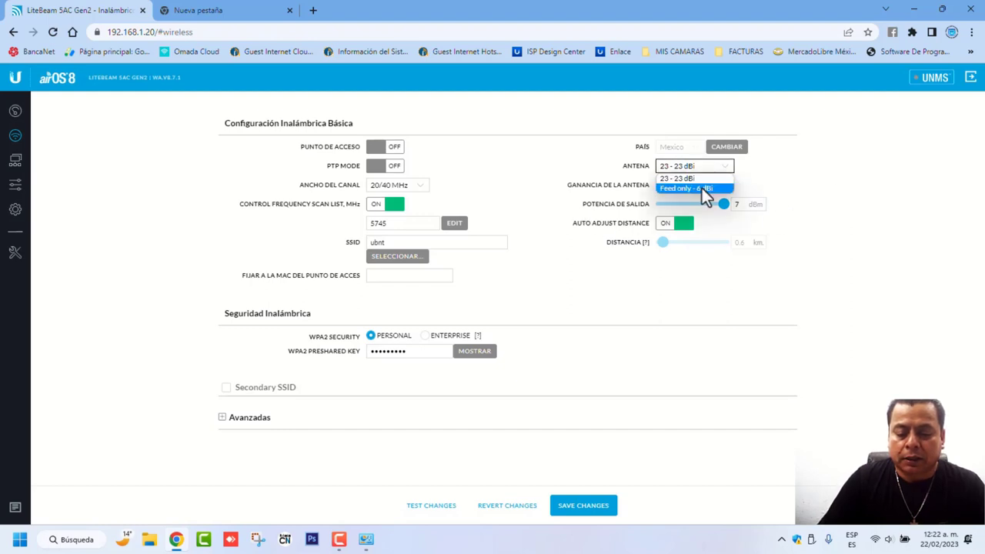
click(554, 161)
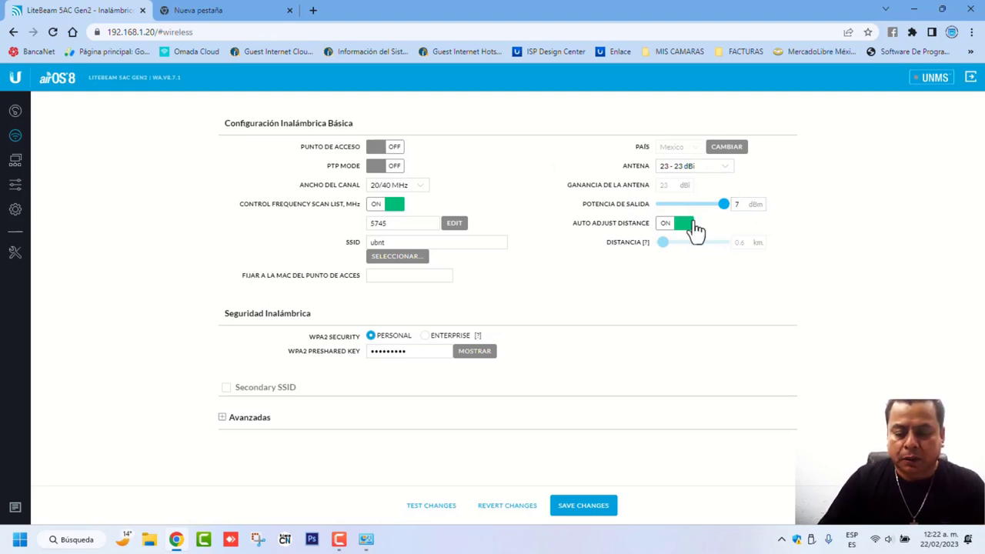
click(726, 173)
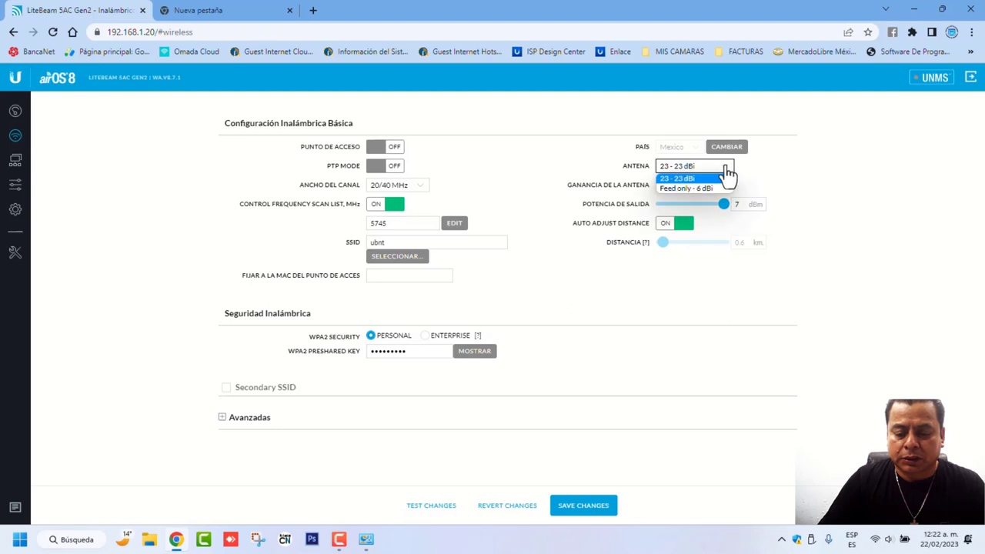
click(868, 179)
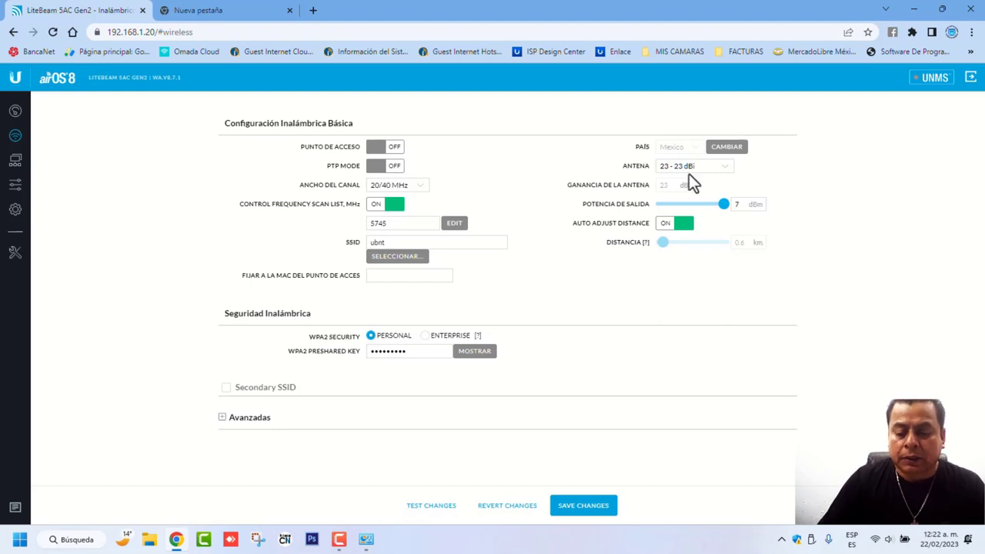
Switch the antenna to Feed only - 6 dBi, briefly raising output power to 24 dBm
click(714, 169)
click(707, 186)
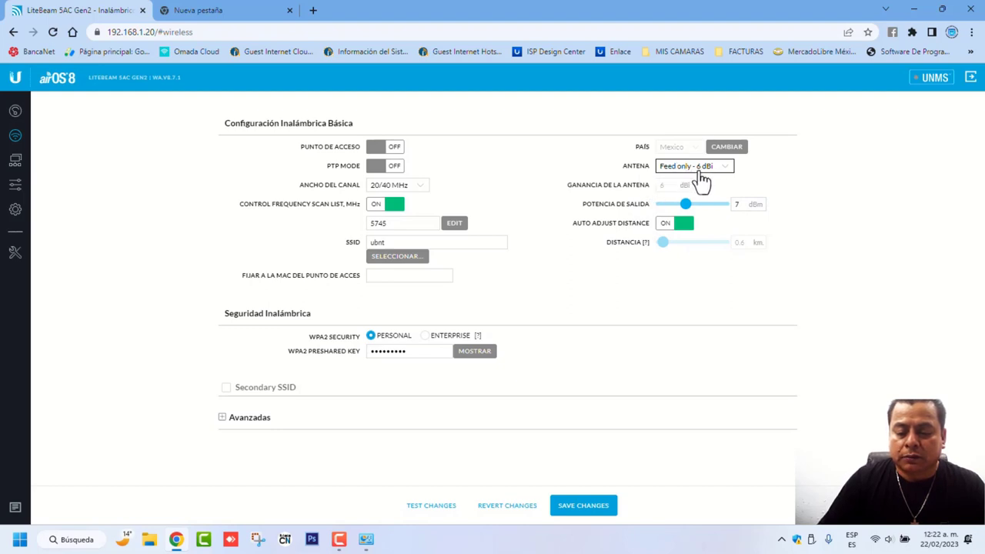
click(724, 173)
click(691, 225)
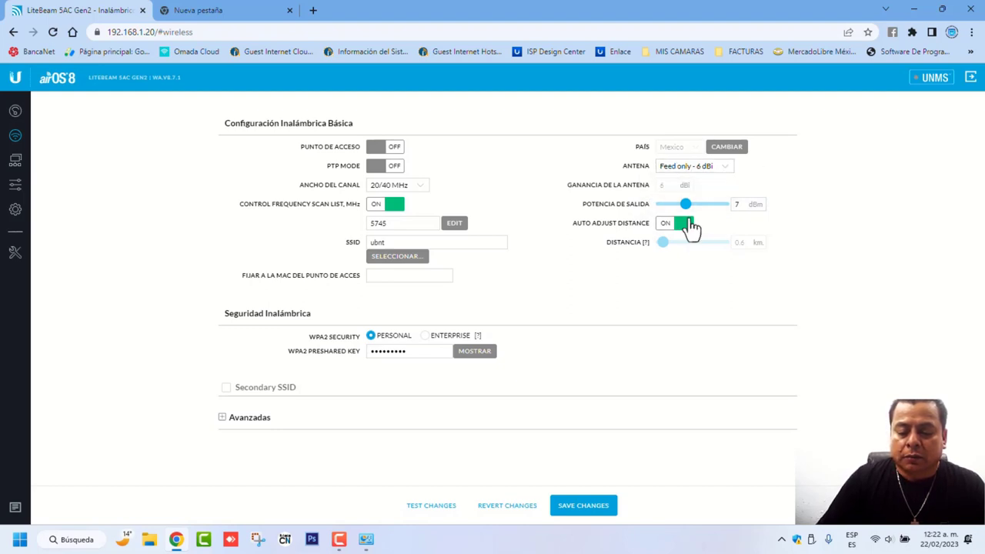
drag(687, 209, 733, 211)
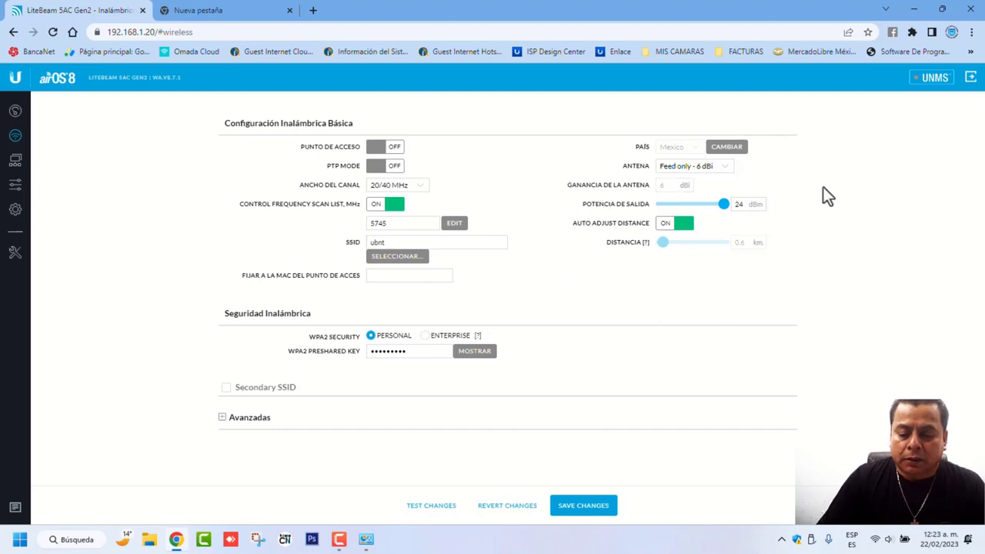
click(723, 168)
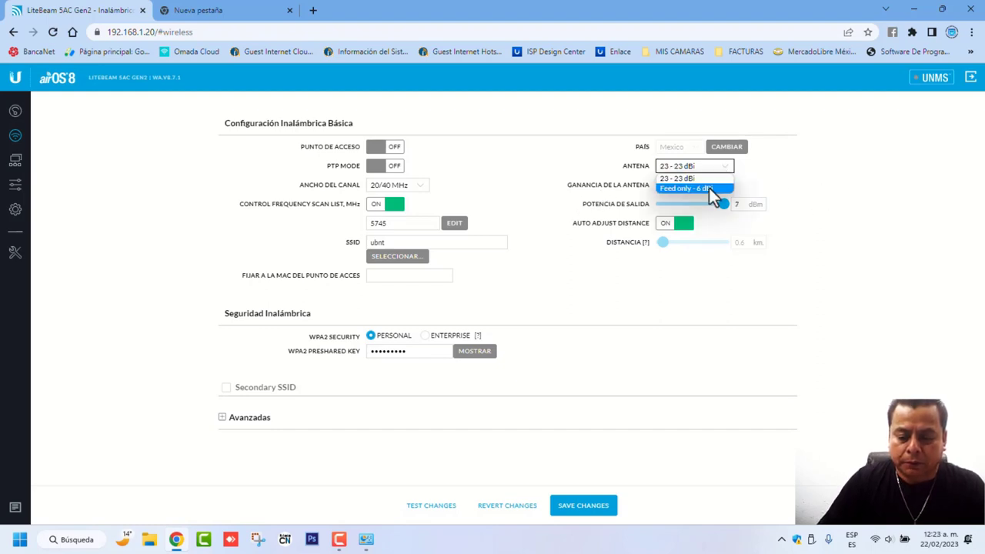
click(715, 192)
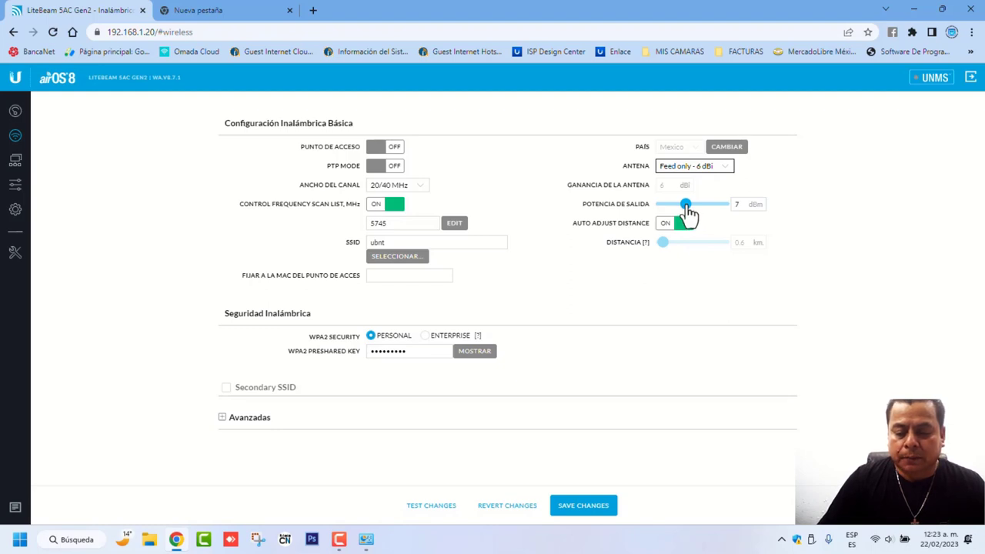
Lower output power to 2 dBm and toggle Auto Adjust Distance, trying a 6.6 km distance
drag(685, 206, 675, 210)
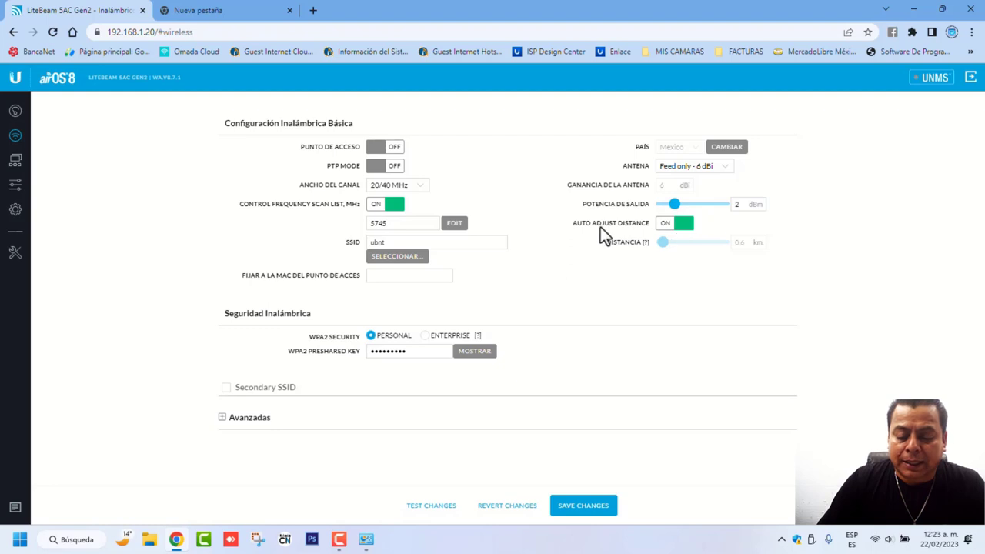
click(672, 227)
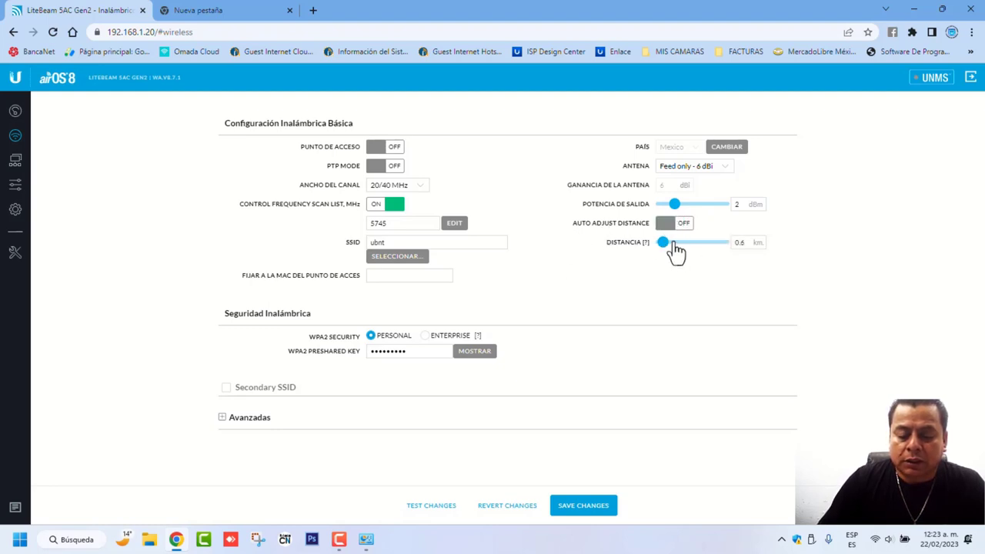
drag(663, 243, 680, 245)
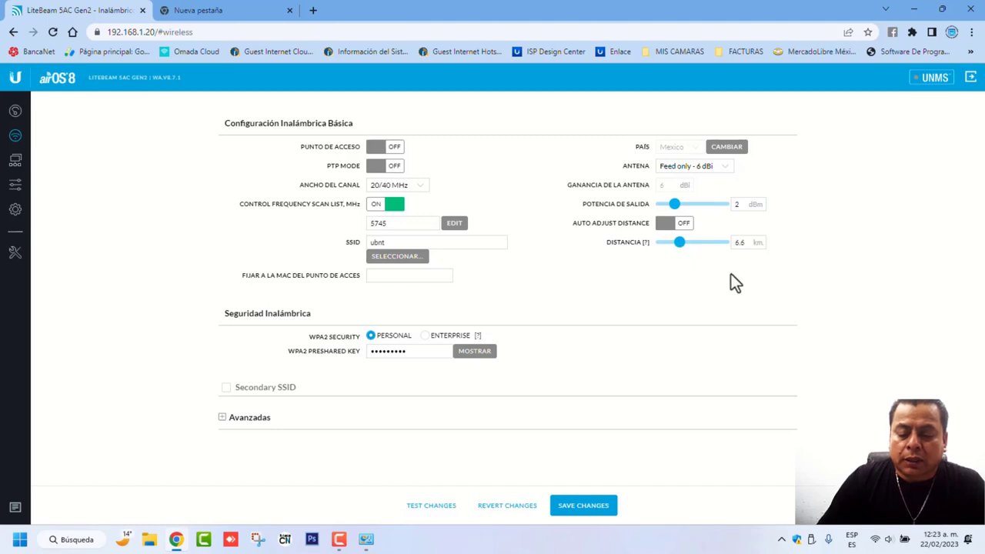
click(675, 227)
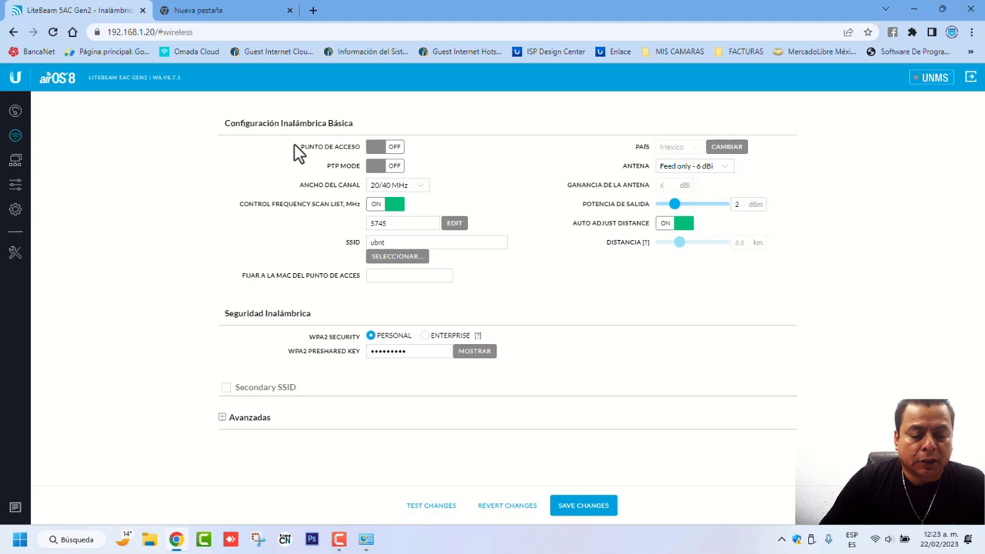
Switch the radio to access point mode with a 40 MHz channel width
click(394, 148)
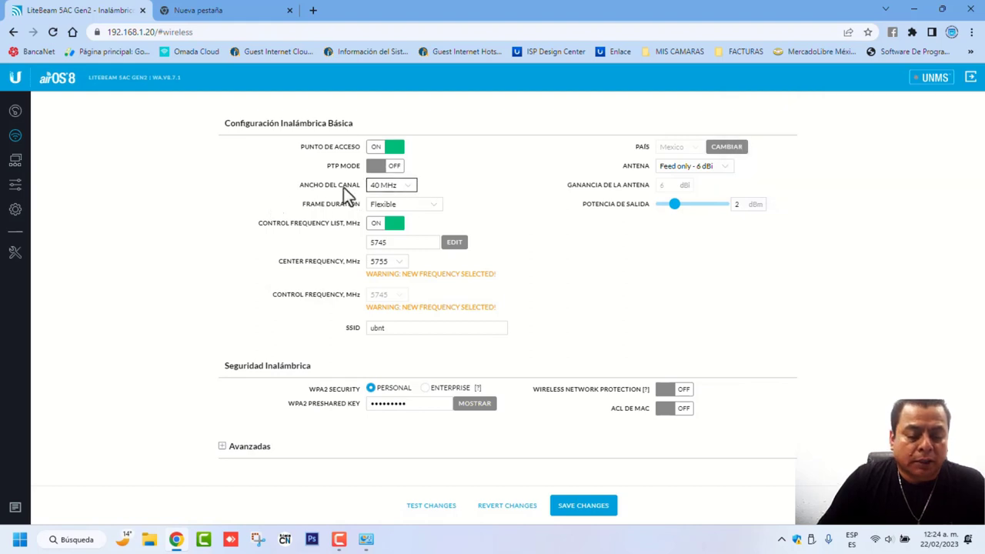
click(408, 188)
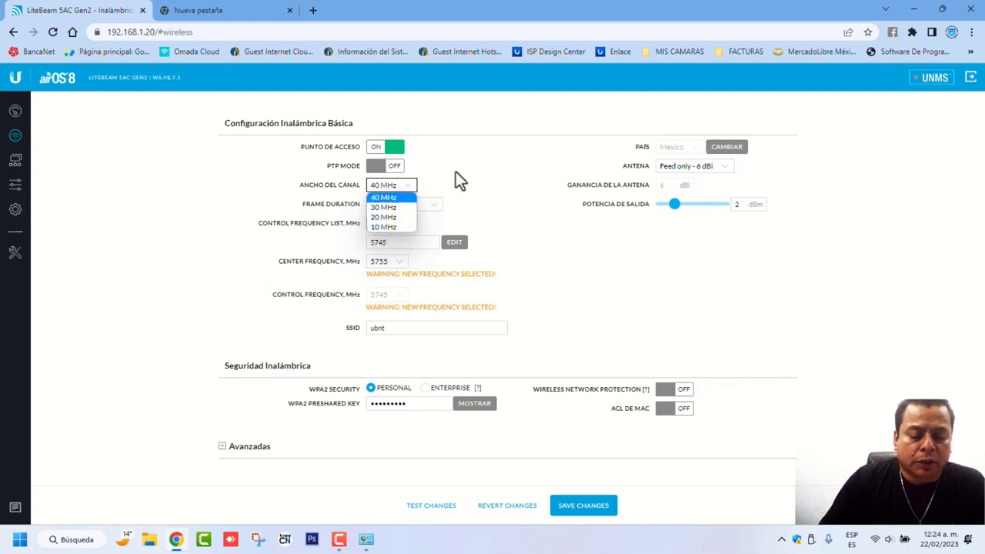
click(394, 206)
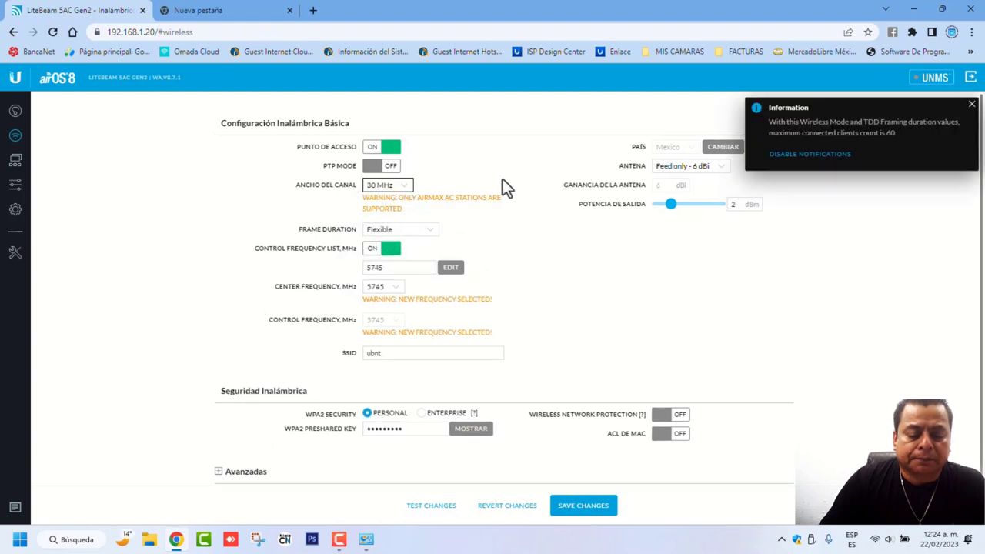
click(407, 187)
click(390, 201)
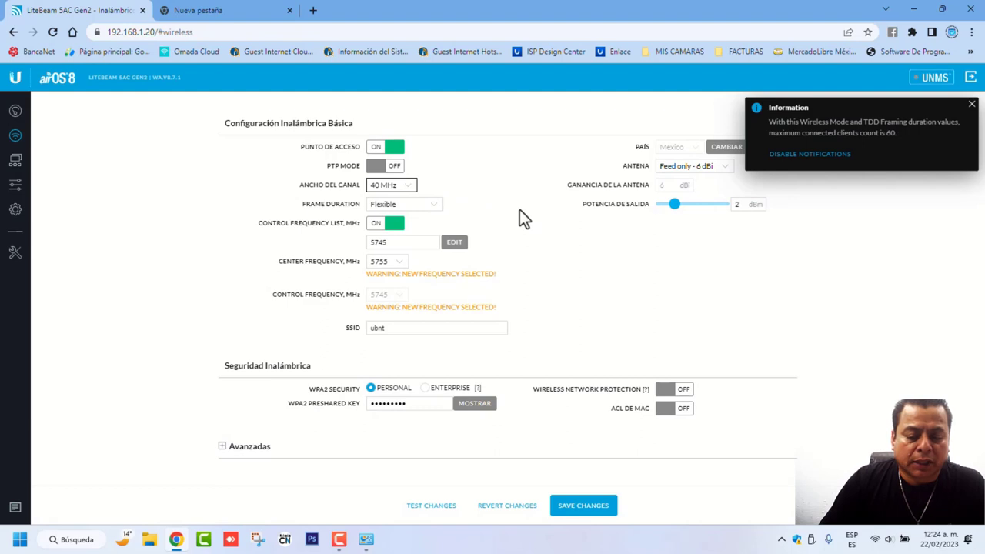
scroll(407, 189, up, 1)
click(406, 187)
click(393, 198)
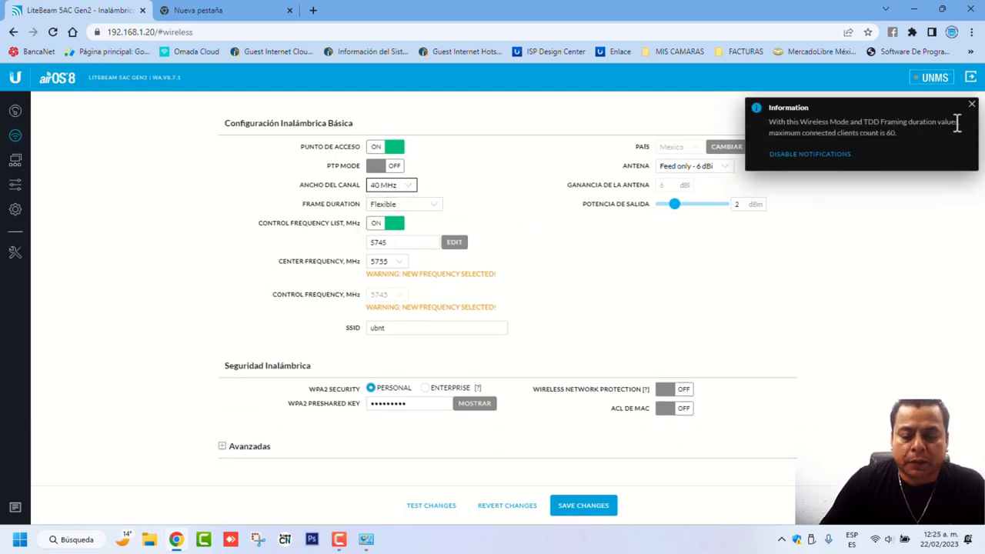
Dismiss the client-count notice and keep frame duration Flexible and output power 2 dBm
click(971, 103)
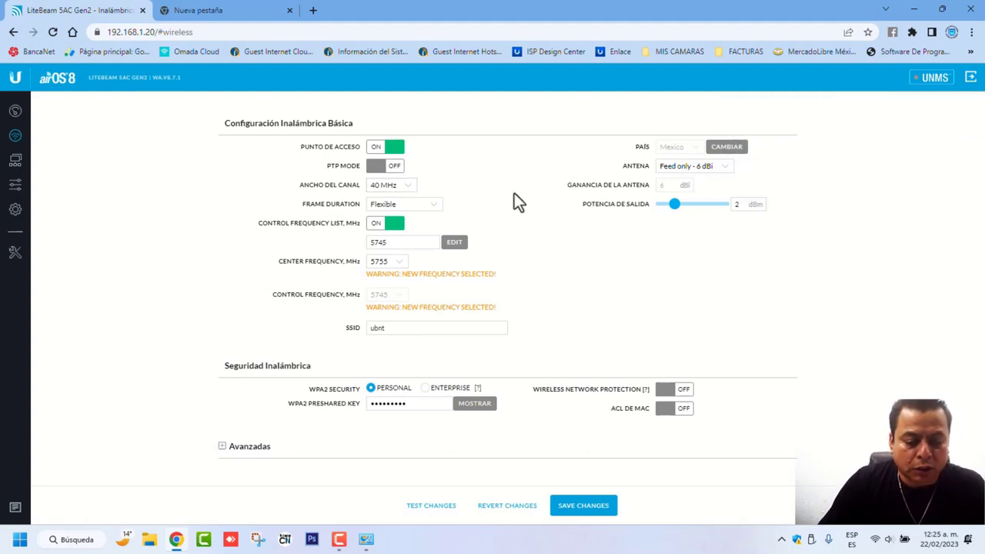
click(434, 205)
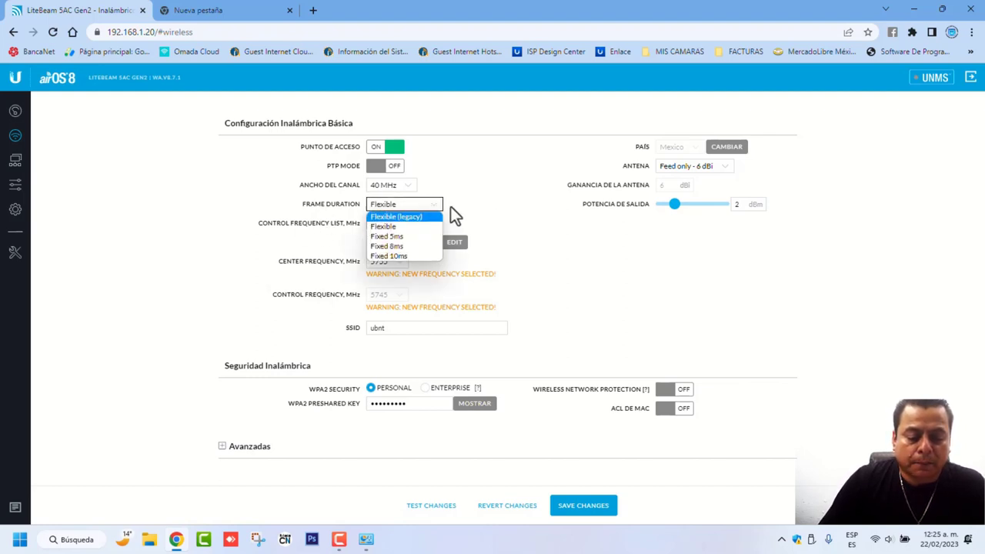
click(400, 227)
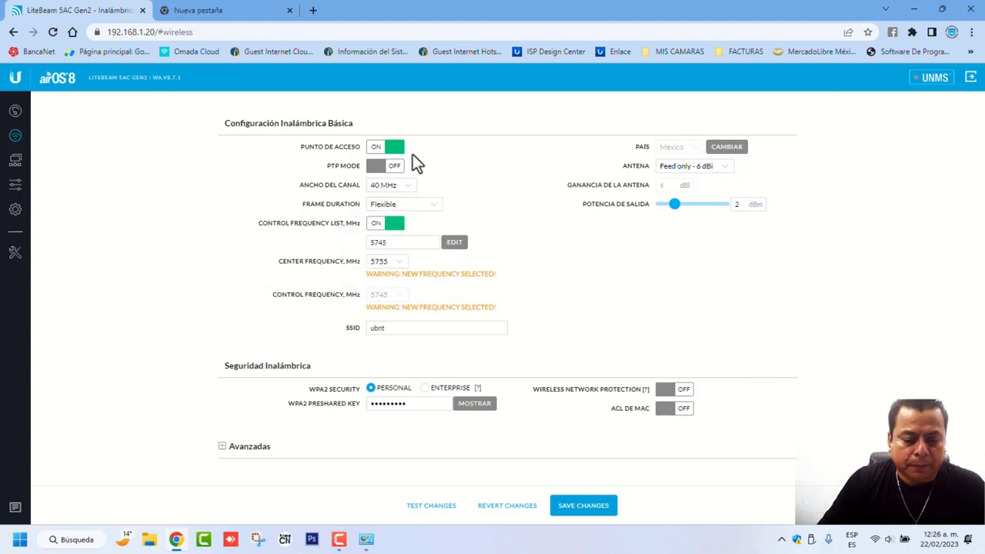
click(422, 206)
click(503, 197)
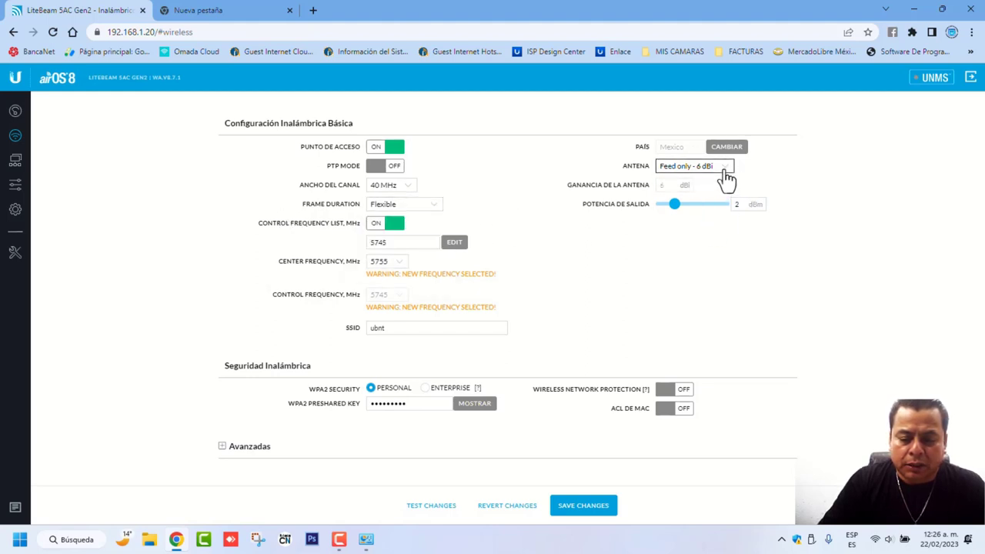
mouse_move(687, 210)
mouse_down()
mouse_move(739, 211)
mouse_move(675, 215)
mouse_up()
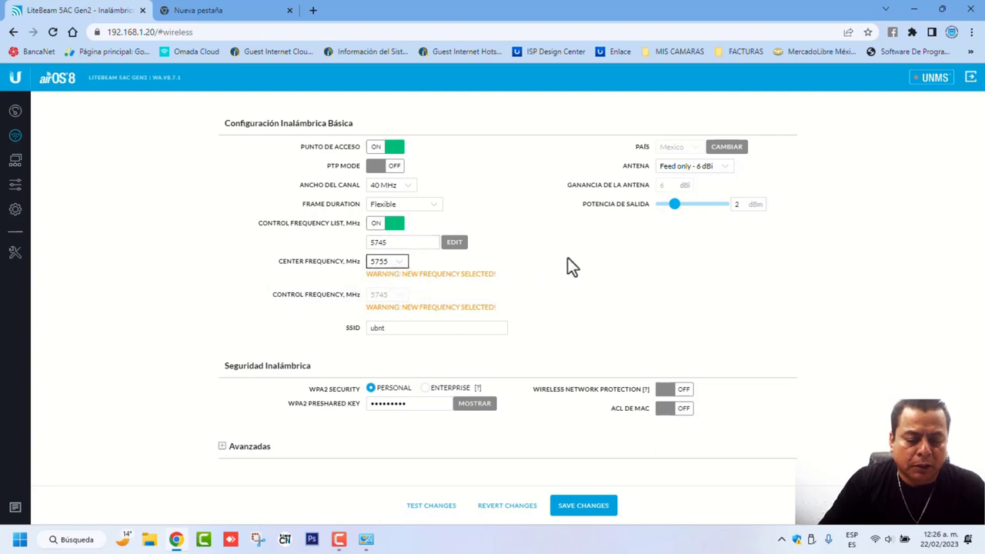
Clear the SSID ubnt and enter PUNTO DE ACCESO-1, after briefly trying ENLACE-1
click(397, 329)
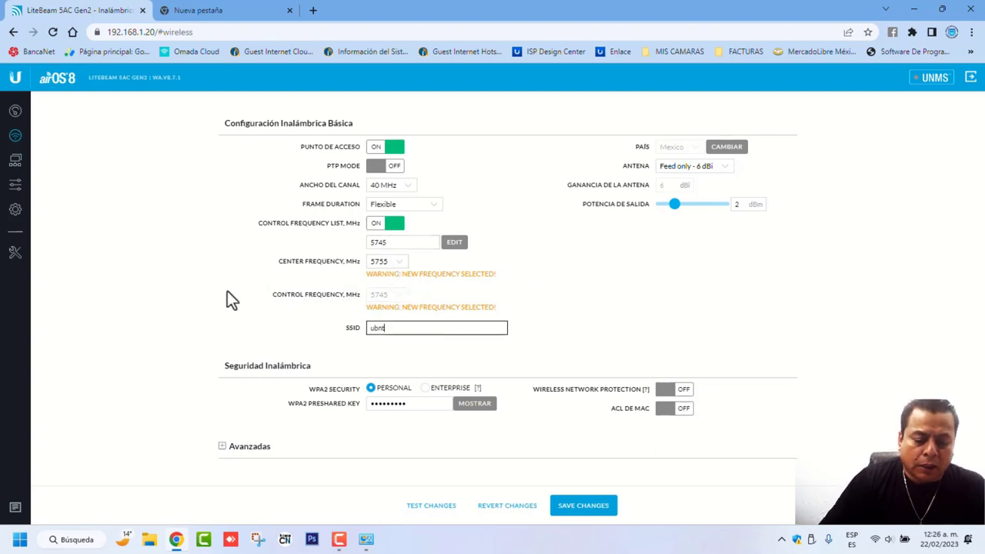
key(BackSpace)
key(BackSpace)
key(BackSpace)
key(BackSpace)
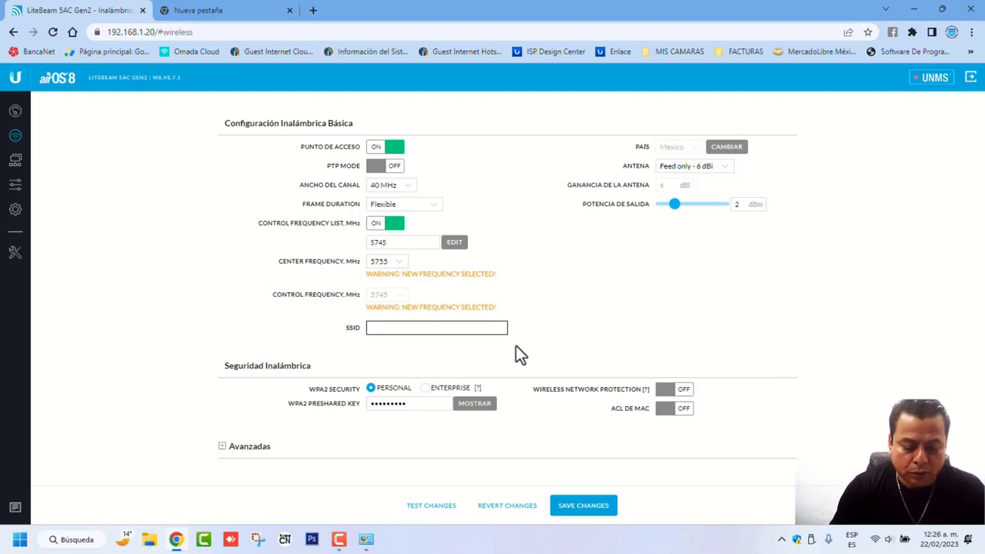
text(enlace)
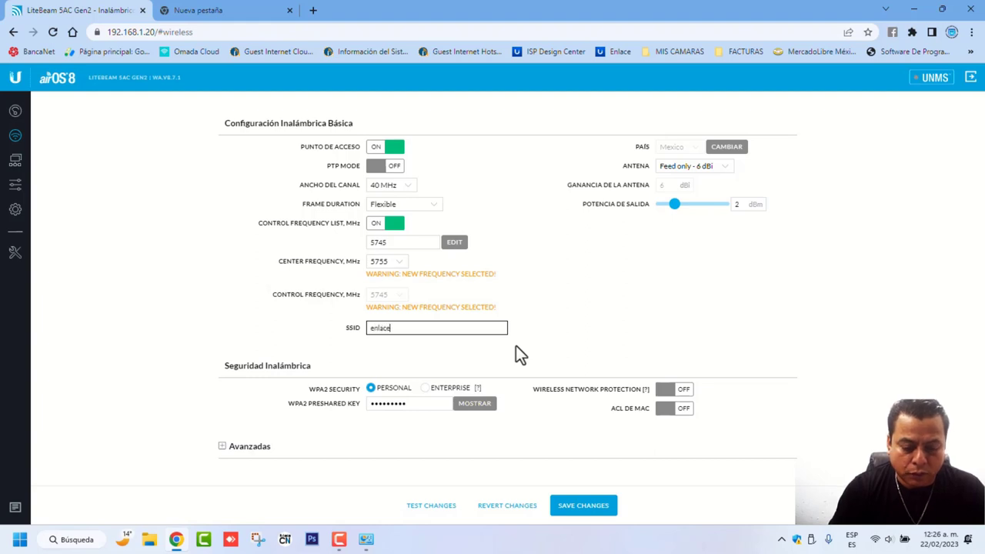
key(BackSpace)
key(BackSpace)
key(BackSpace)
key(BackSpace)
key(BackSpace)
key(BackSpace)
text(EN)
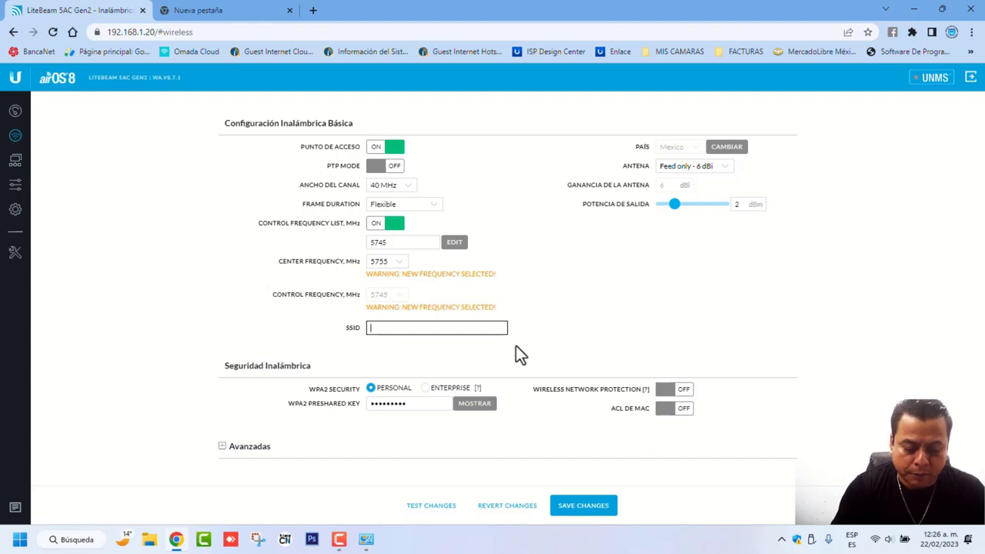
text(LACE-1)
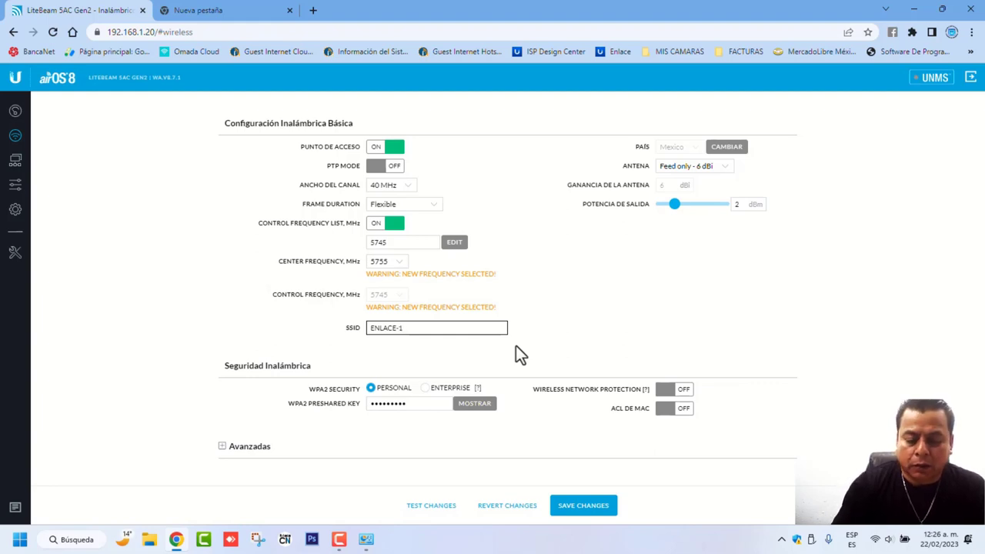
key(BackSpace)
key(BackSpace)
key(BackSpace)
key(BackSpace)
key(BackSpace)
key(BackSpace)
key(BackSpace)
key(BackSpace)
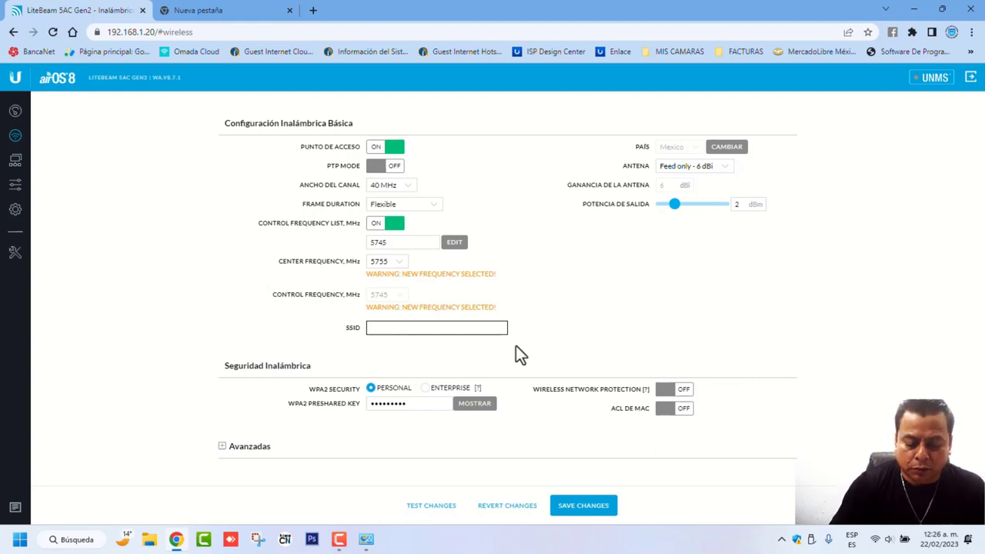
text(P)
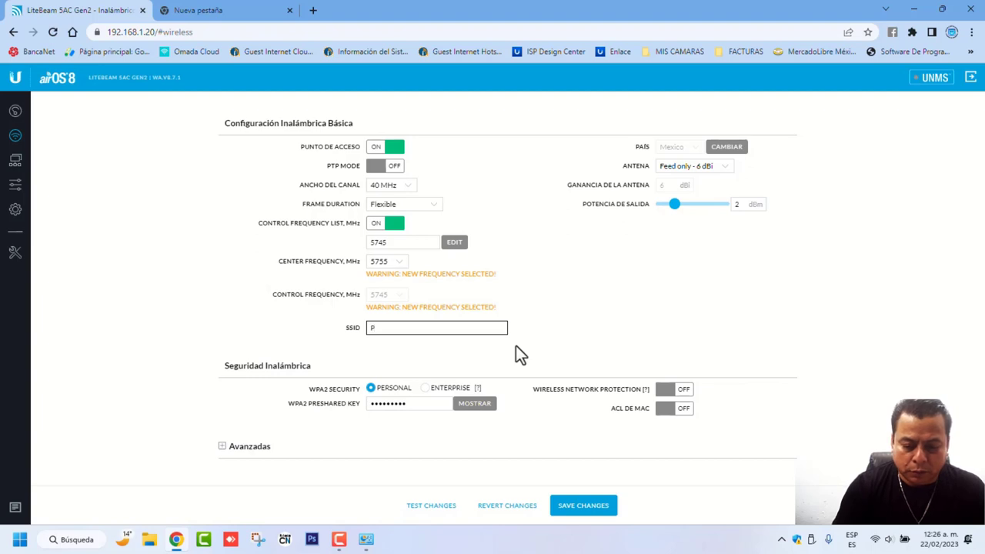
text(UNTO DE)
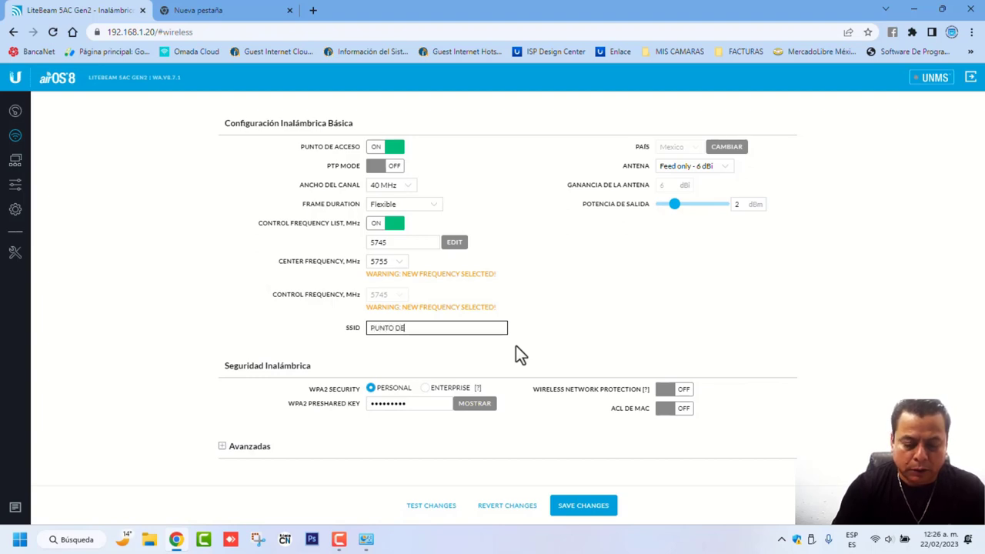
text( ACCESO)
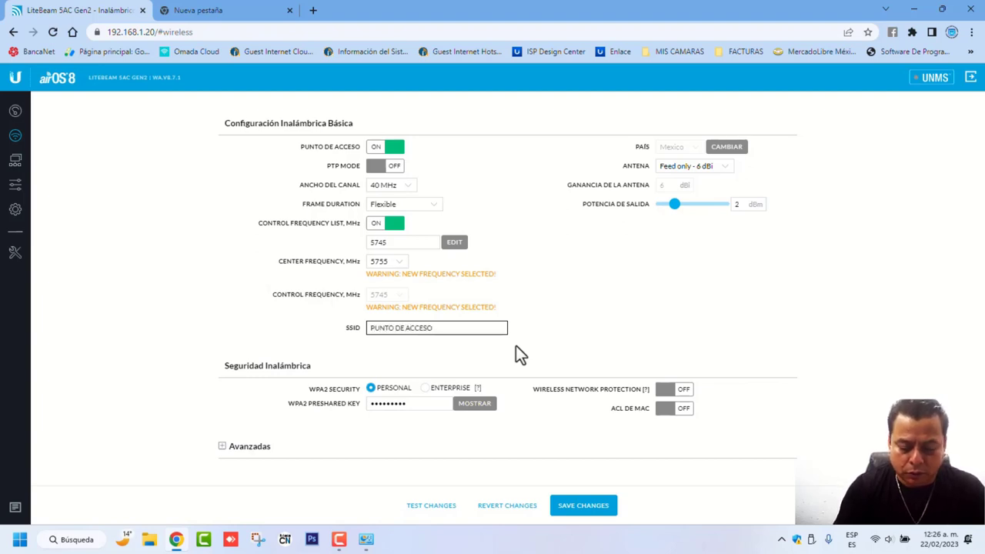
text(-1)
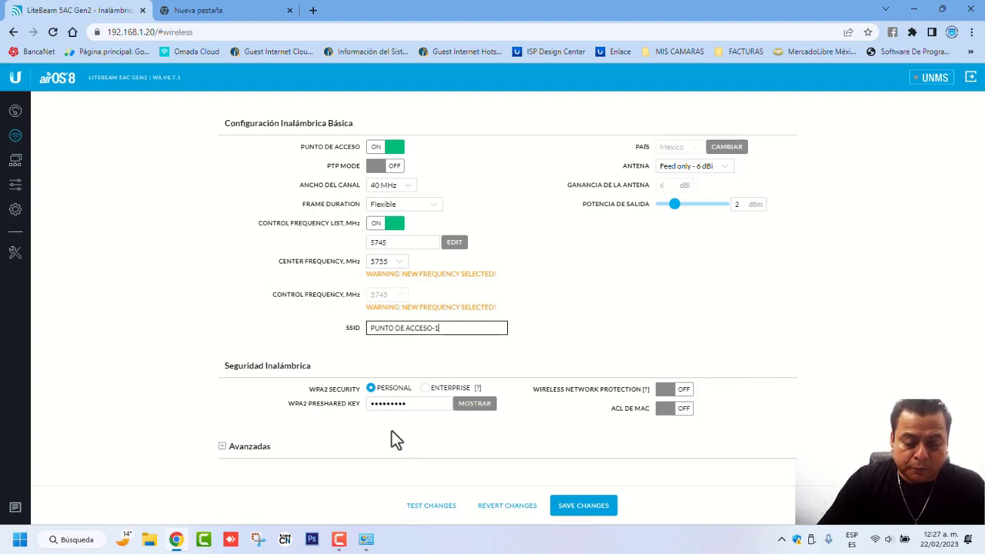
Reveal the WPA2 preshared key, overwrite it with the new password, and hide it again
click(459, 408)
drag(406, 404, 356, 406)
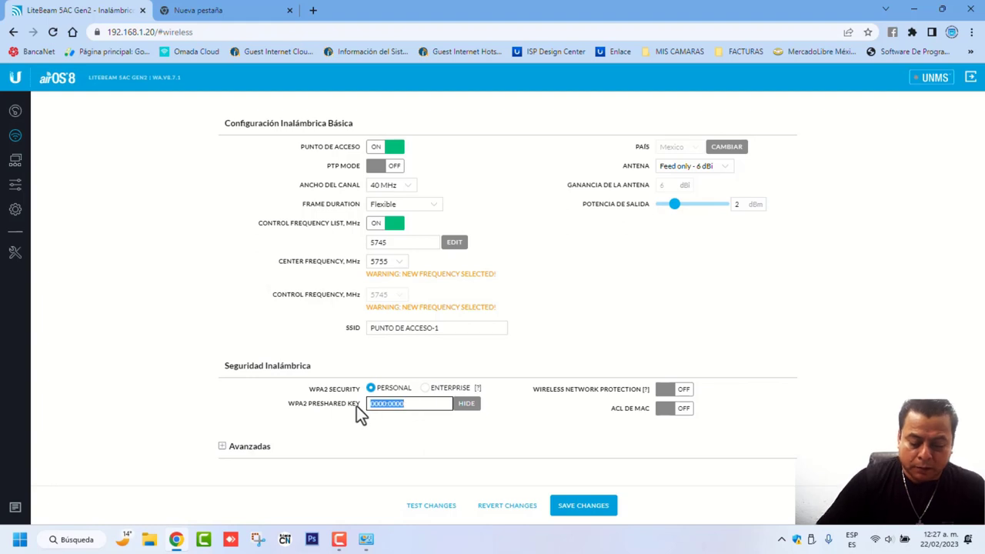
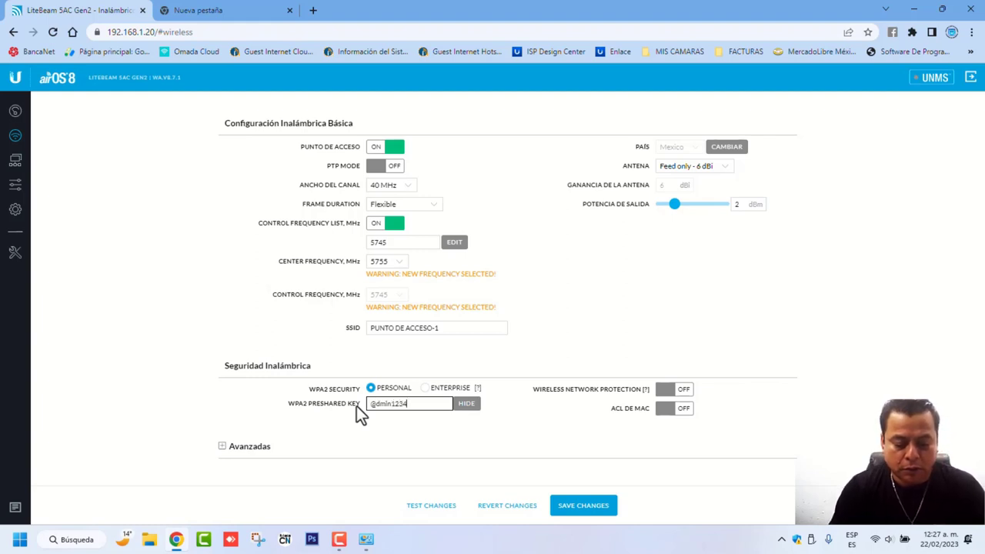
click(465, 404)
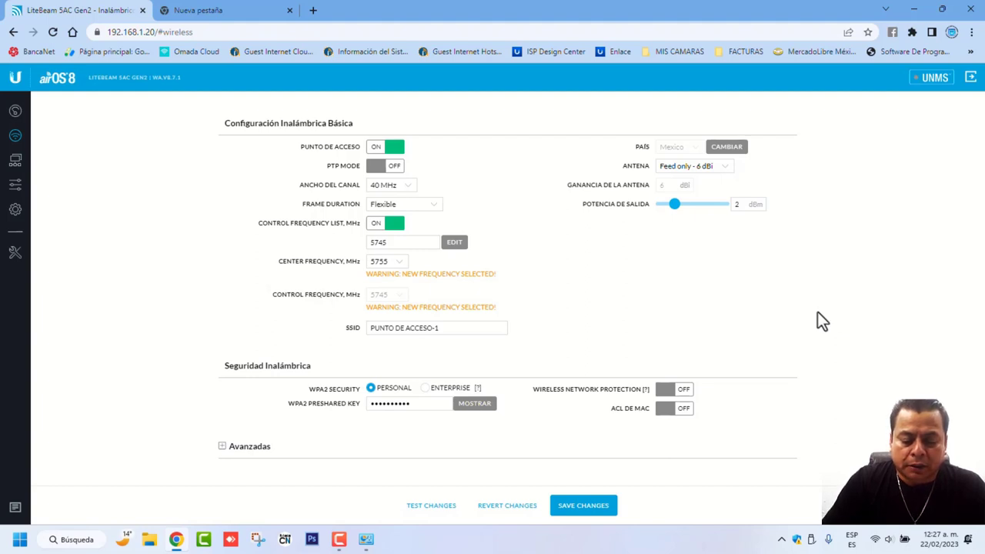
Review the Avanzadas section, then save and apply the wireless changes
click(222, 447)
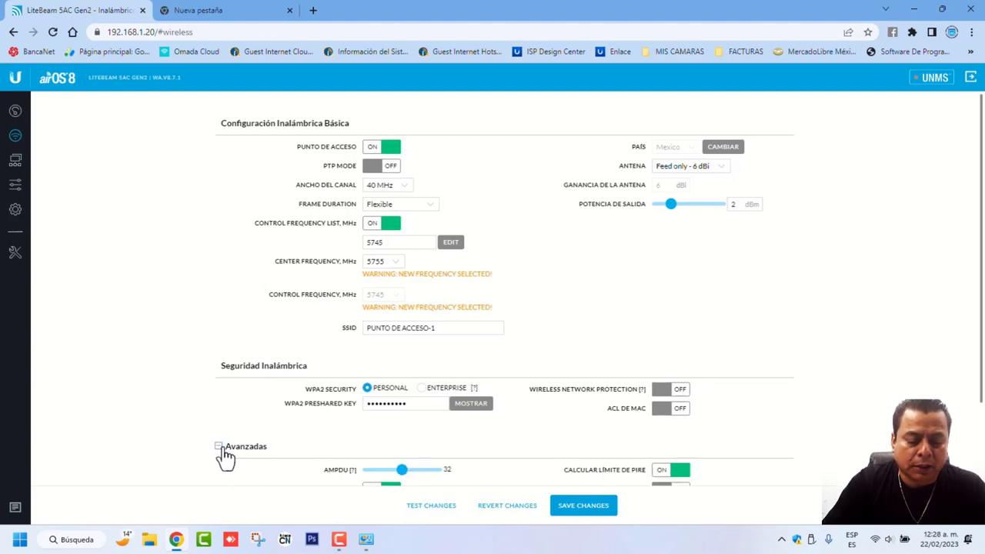
scroll(170, 404, down, 1)
scroll(170, 404, down, 1)
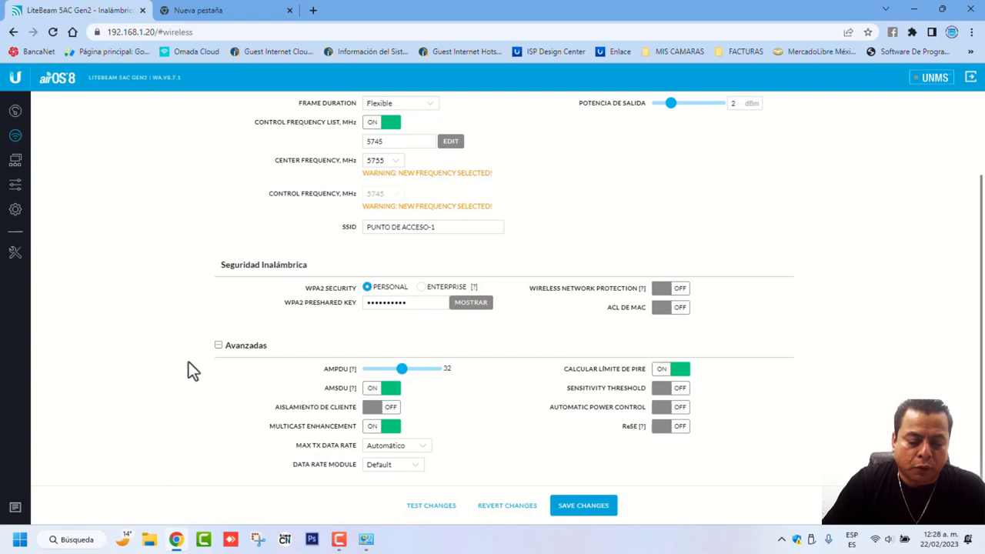
click(220, 346)
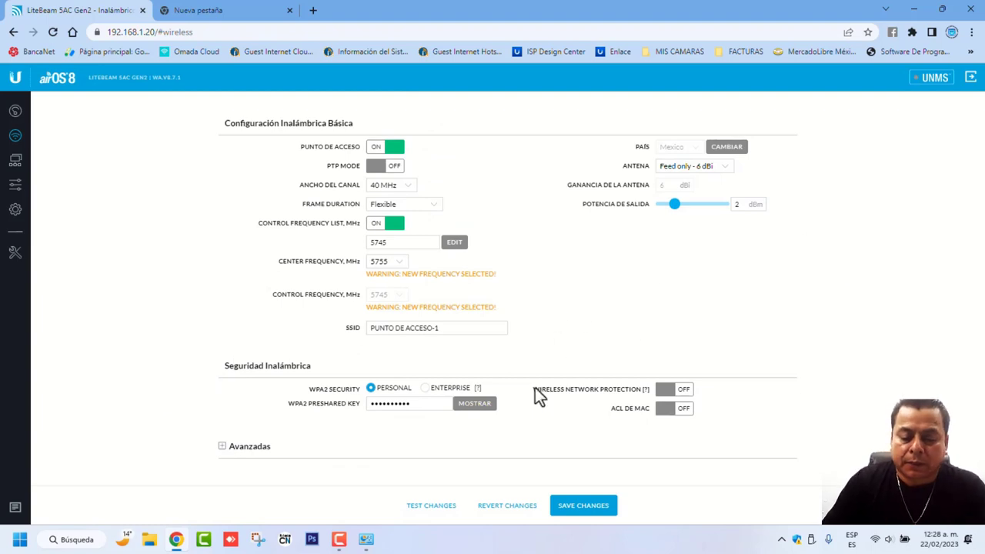
click(580, 509)
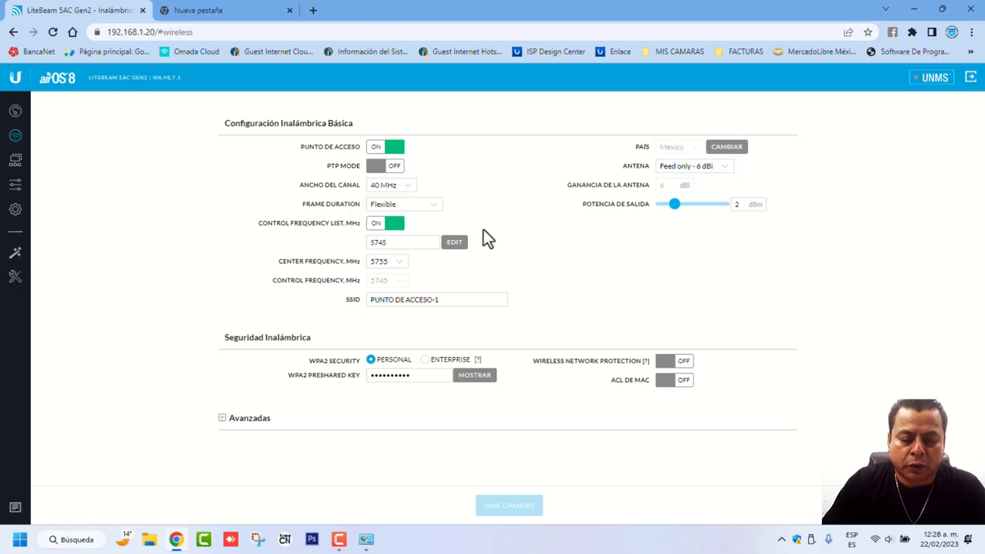
click(308, 269)
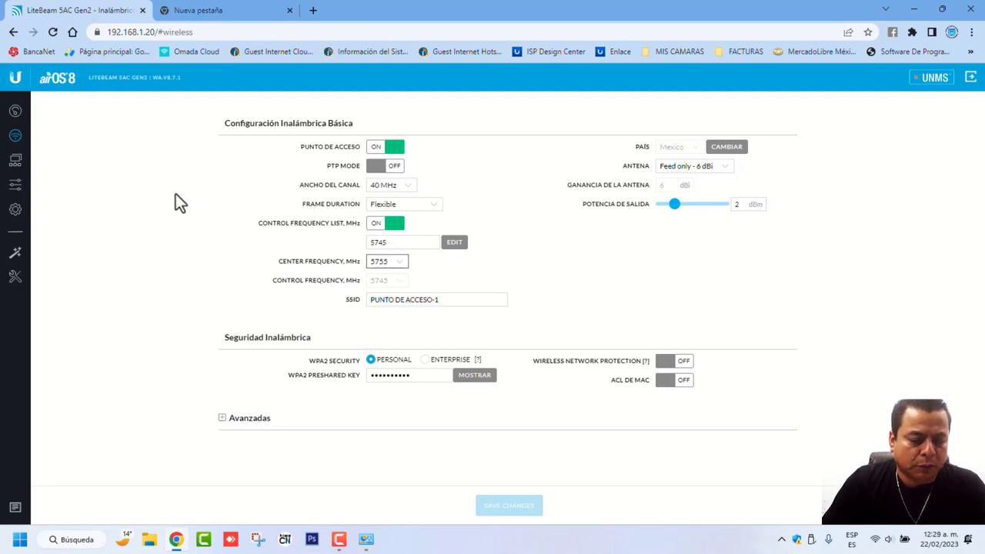
click(17, 163)
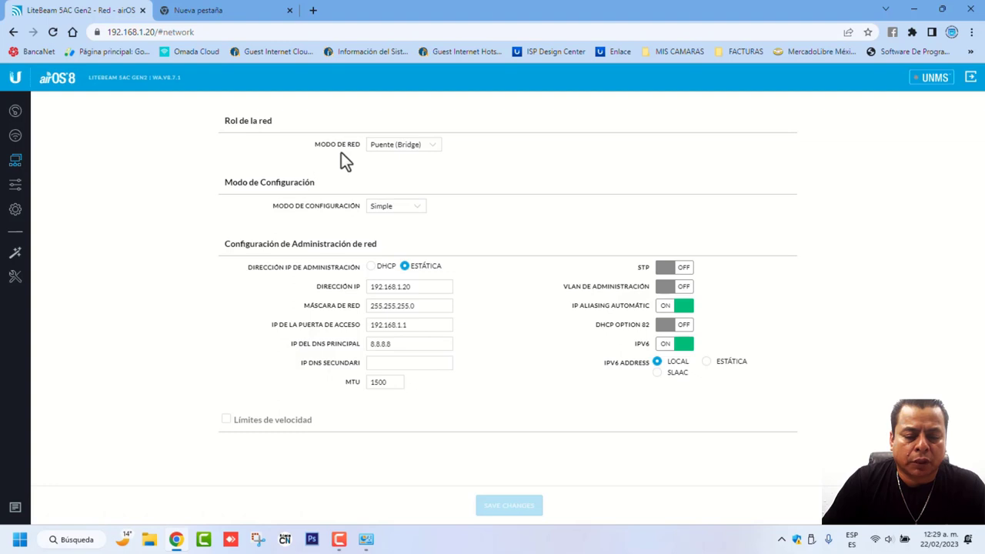
click(436, 154)
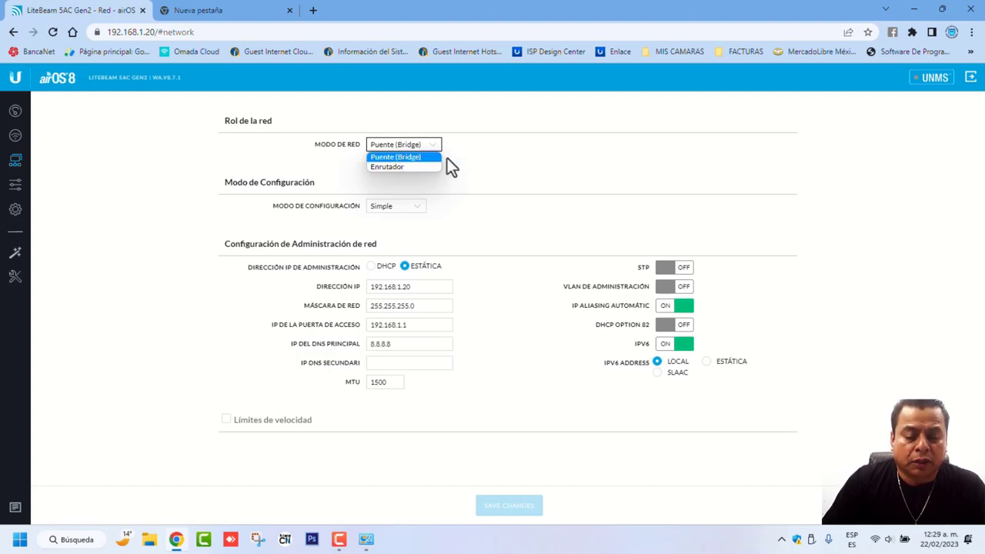
click(510, 148)
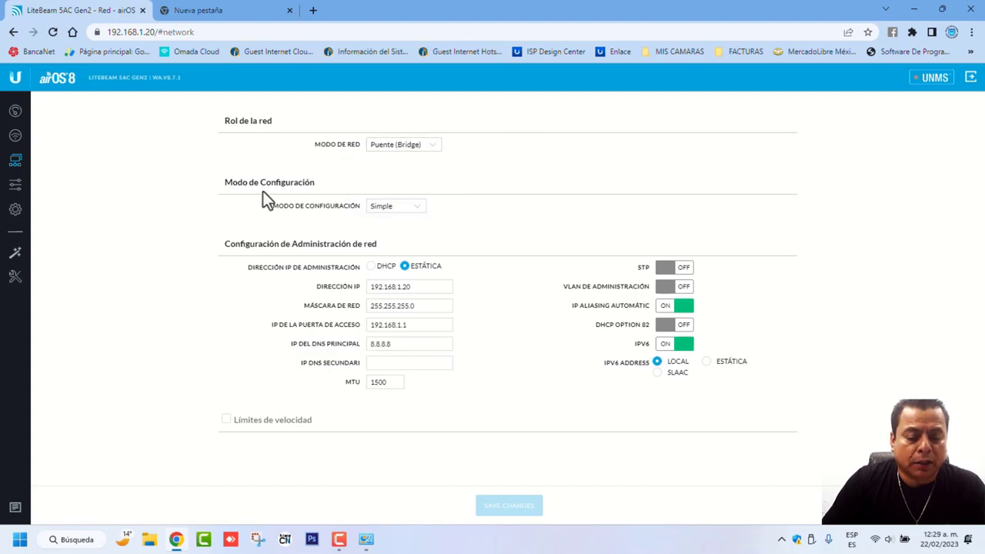
click(419, 210)
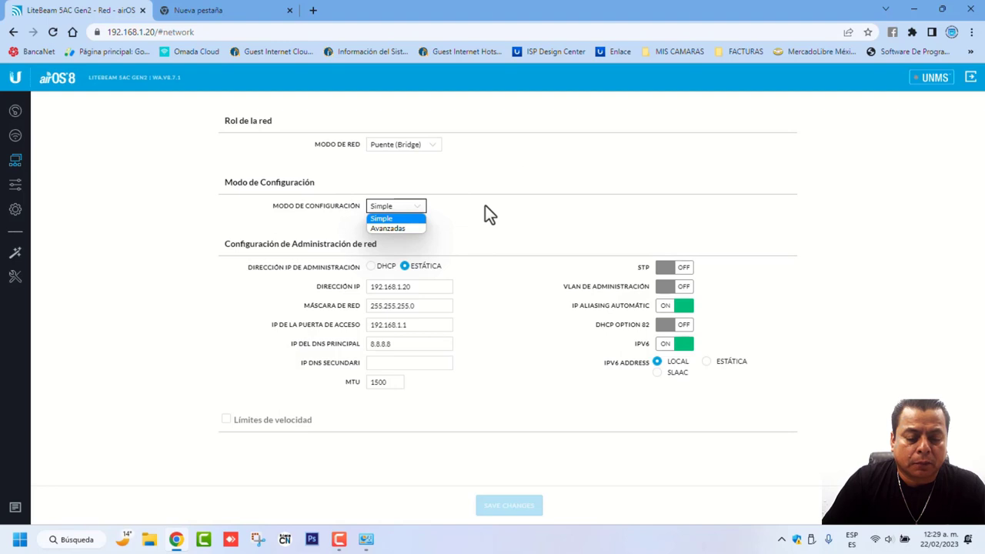
click(382, 230)
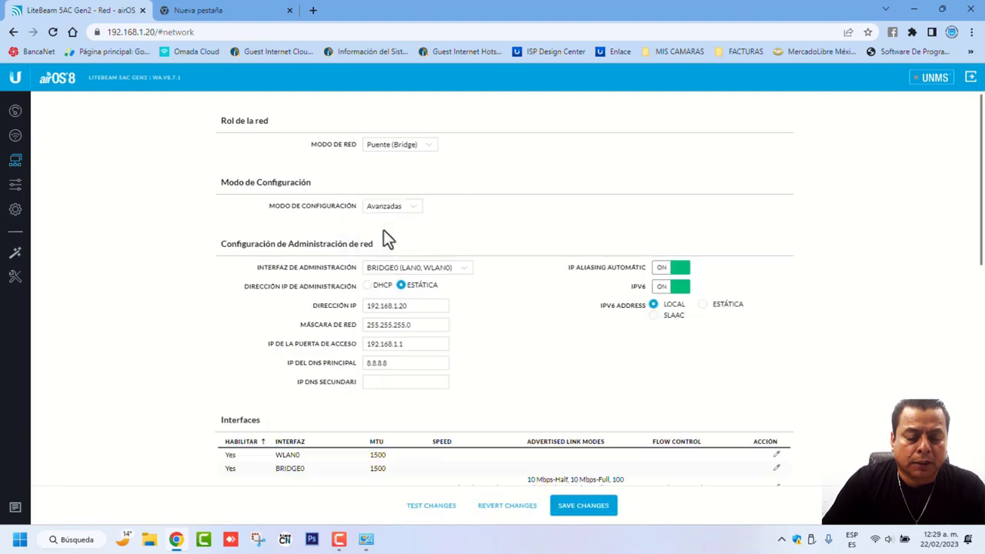
scroll(484, 259, down, 2)
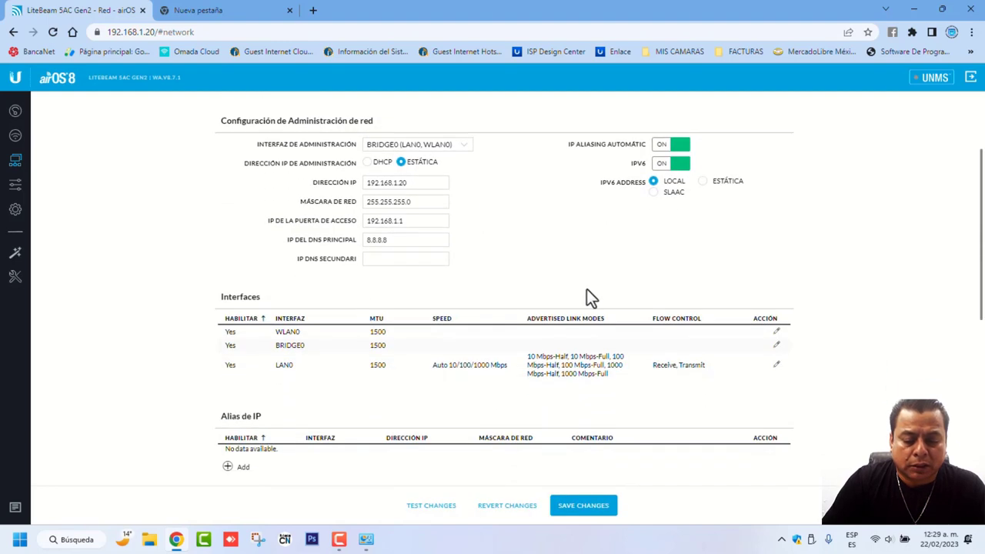
scroll(586, 291, down, 2)
scroll(587, 296, down, 1)
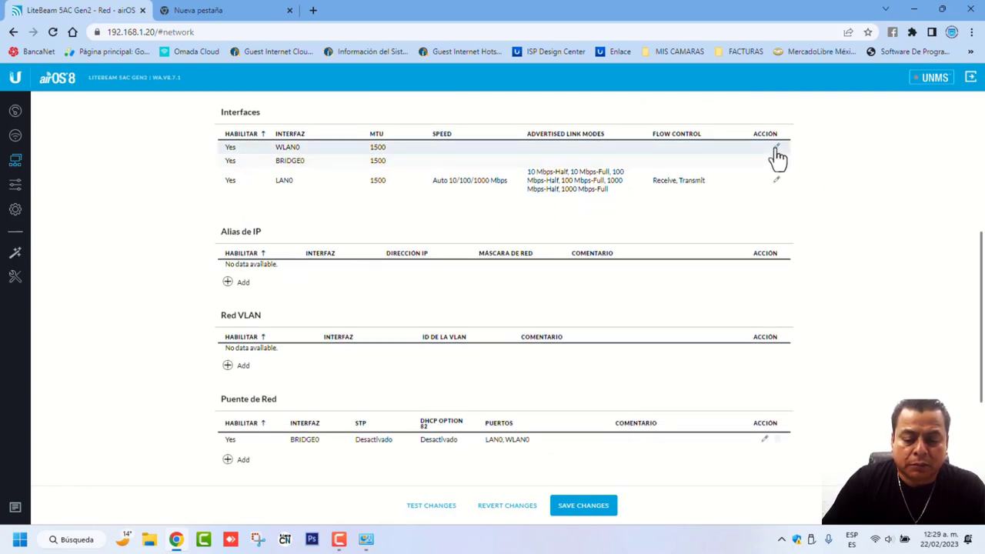
scroll(813, 289, down, 3)
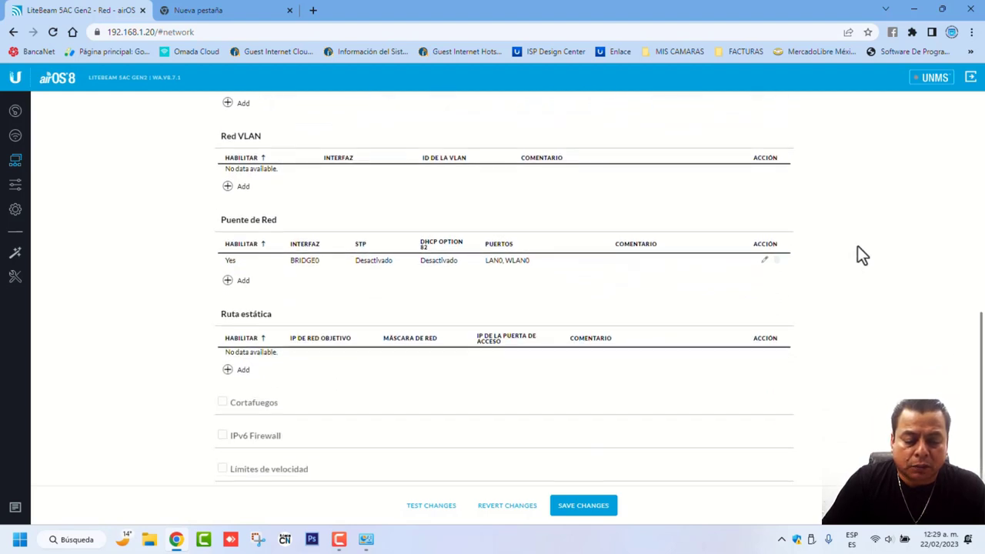
scroll(840, 257, up, 6)
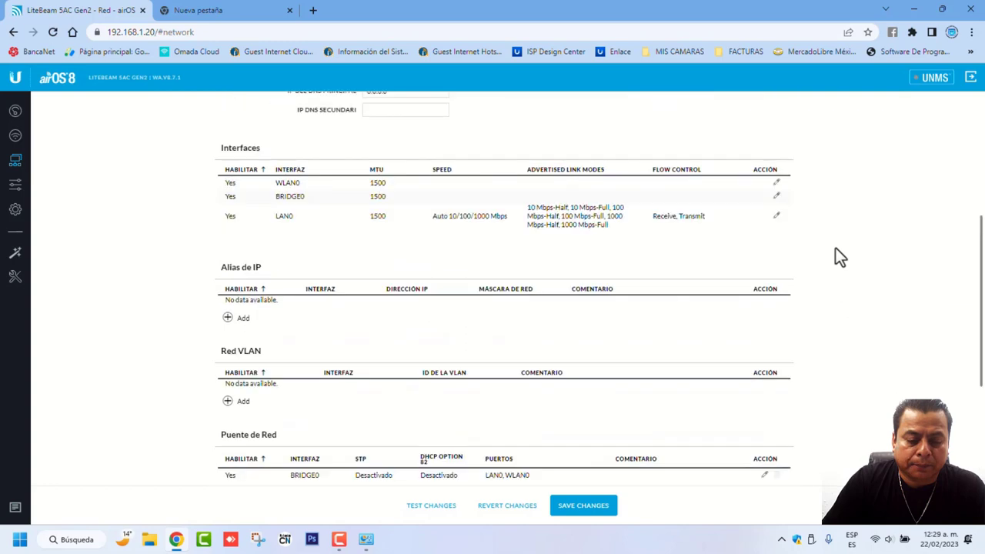
click(392, 151)
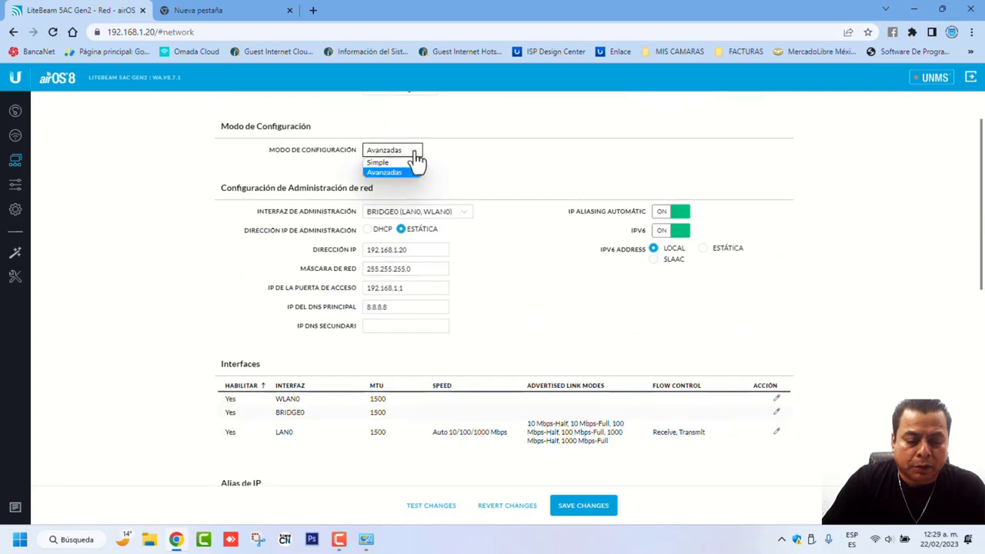
click(394, 161)
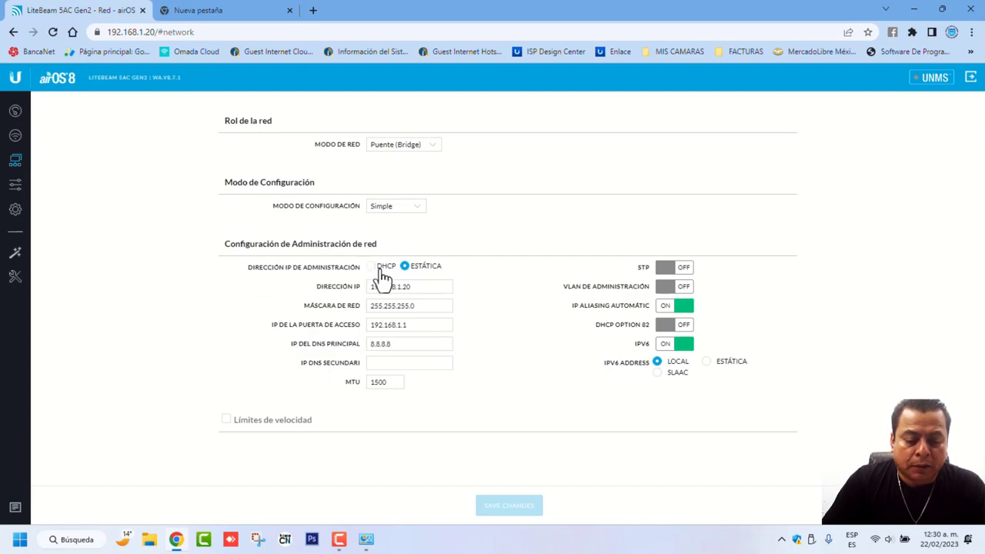
click(428, 289)
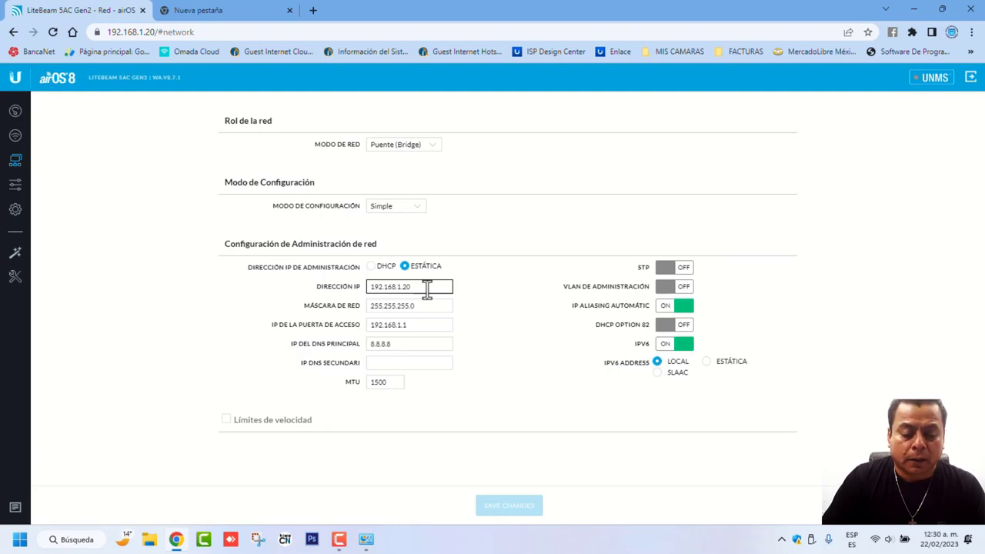
key(Tab)
click(425, 289)
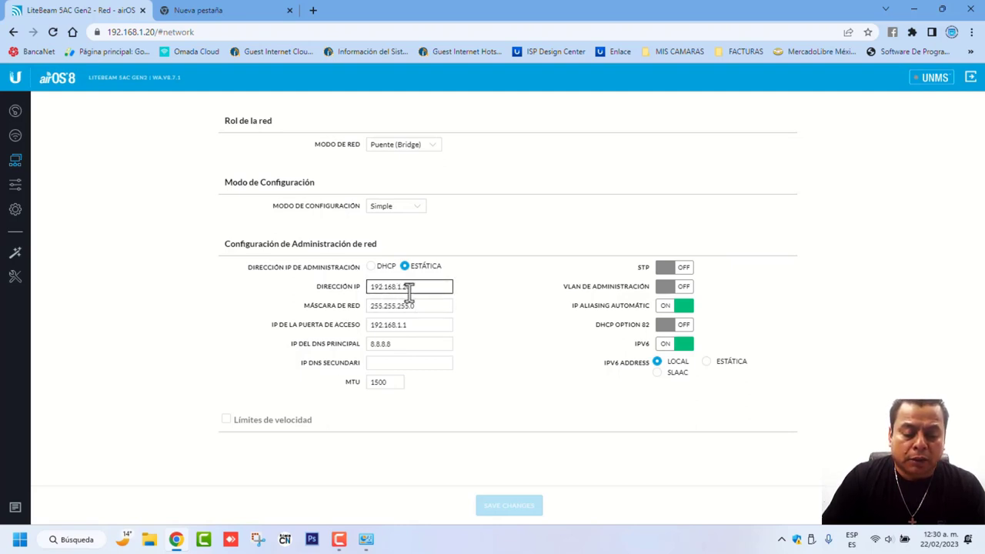
click(427, 339)
click(429, 324)
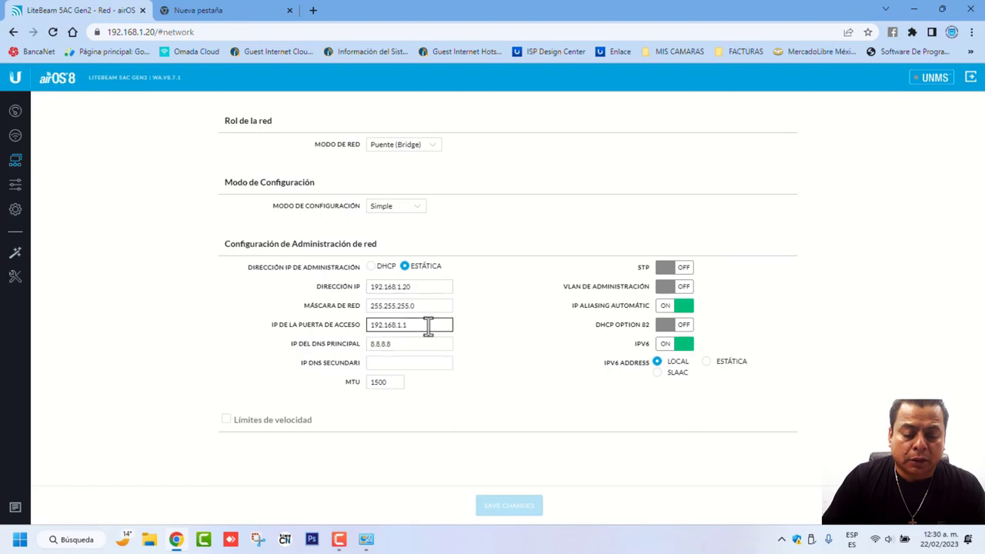
key(shift+Tab)
key(shift+Tab)
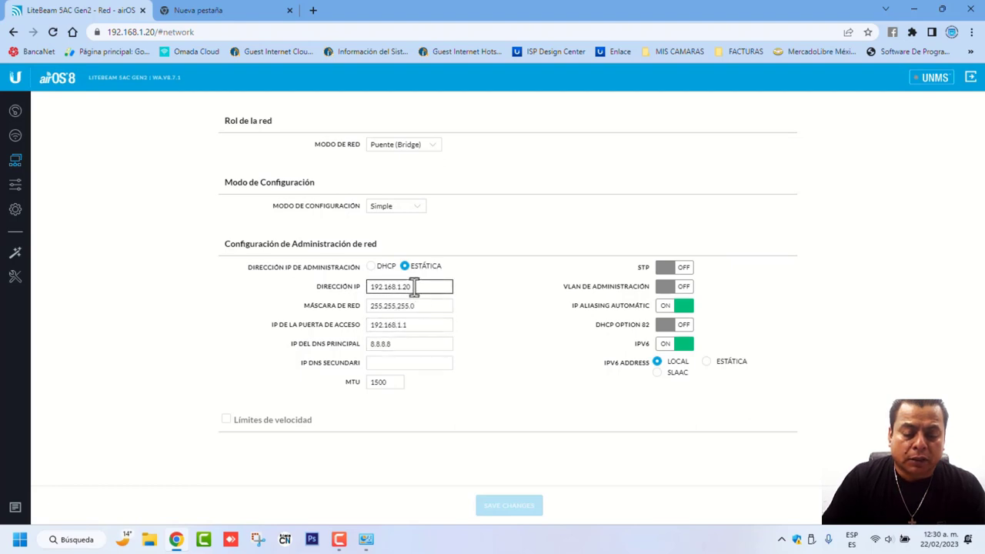
click(524, 366)
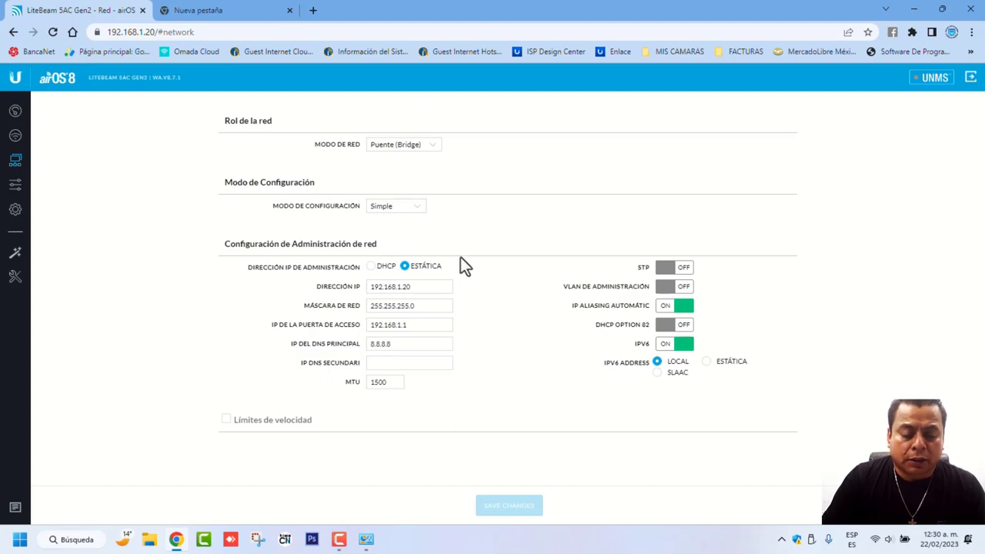
Launch Command Prompt from a cmd search and run ipconfig
click(73, 540)
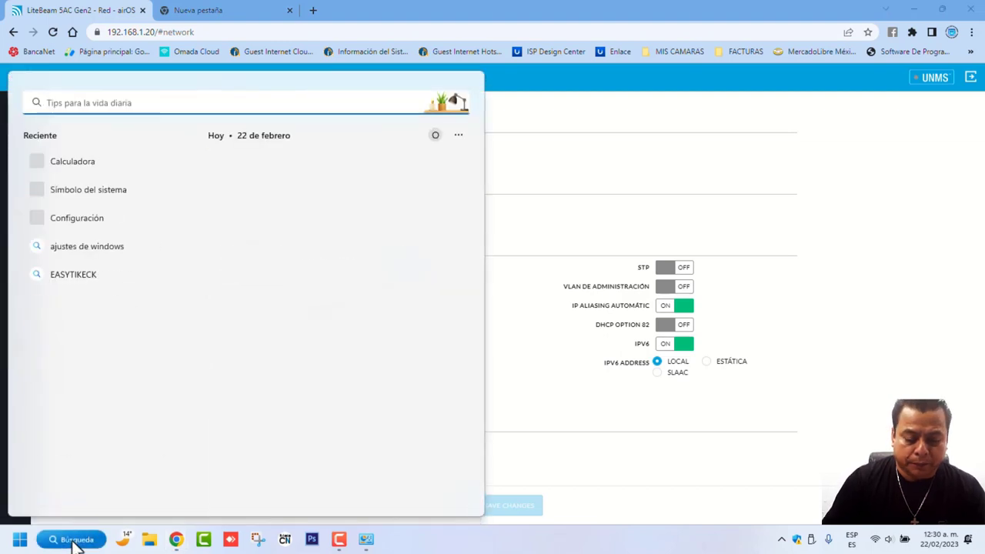
text(cmd)
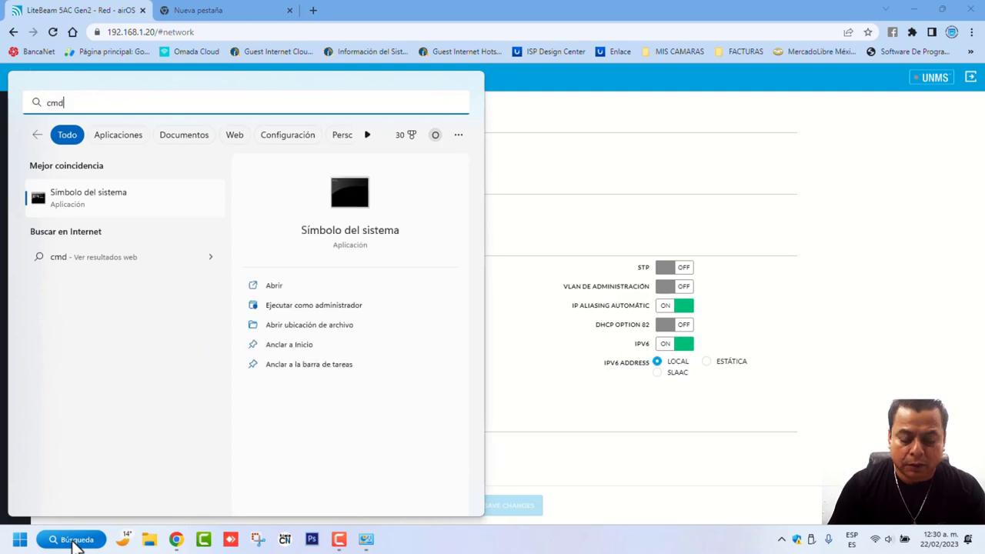
click(75, 542)
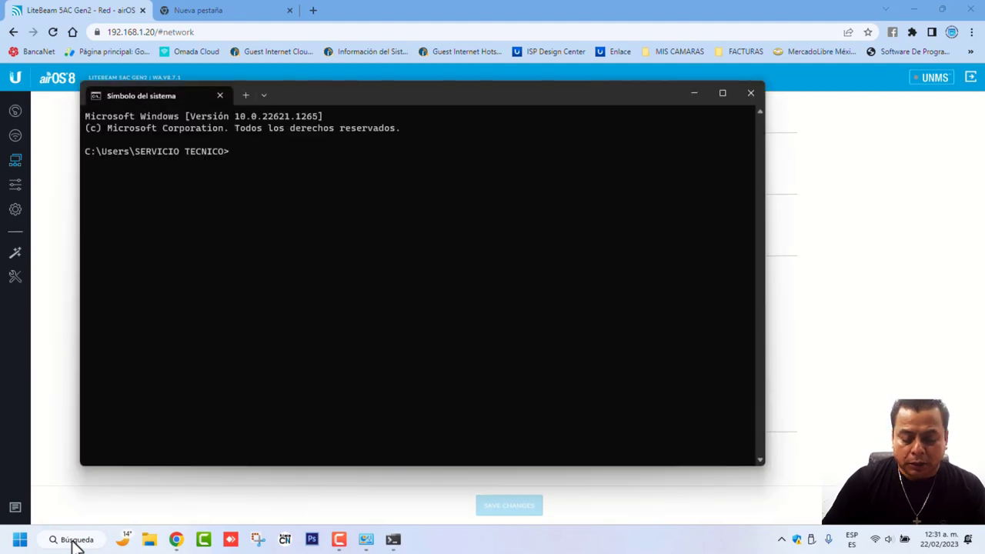
text(ipco)
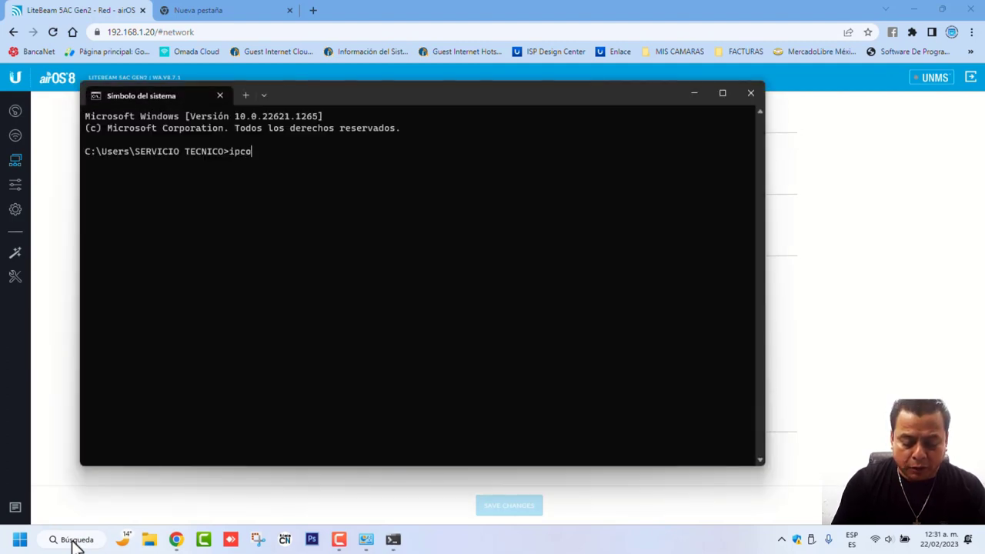
text(nfig)
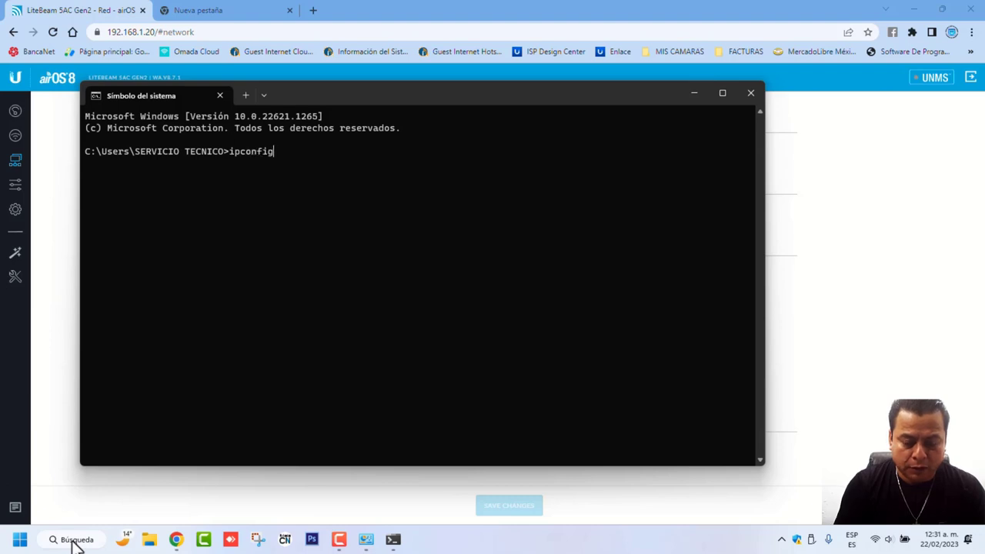
key(Return)
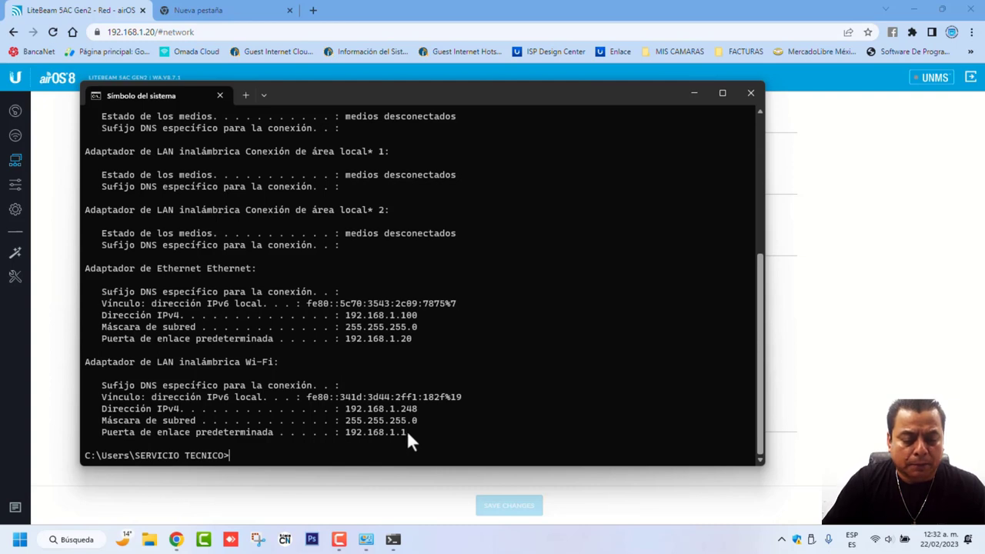
Connect the Wi-Fi to RED-BLUEPAN from the quick settings network list
click(877, 539)
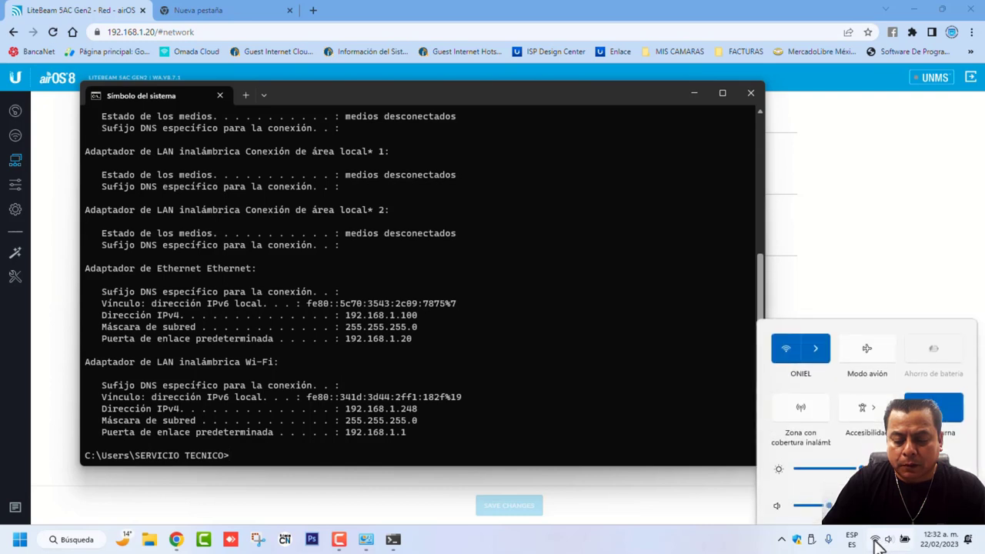
click(877, 540)
click(878, 540)
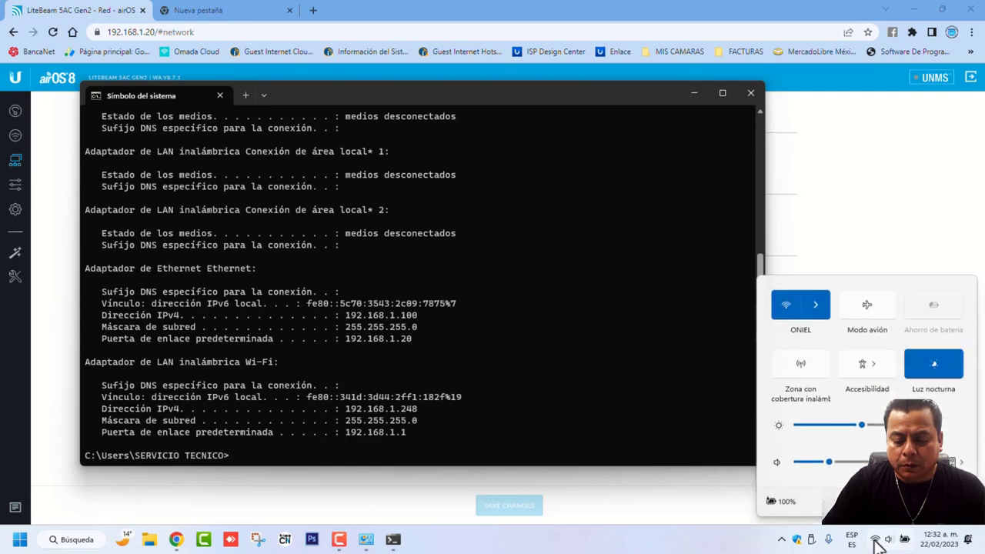
click(821, 308)
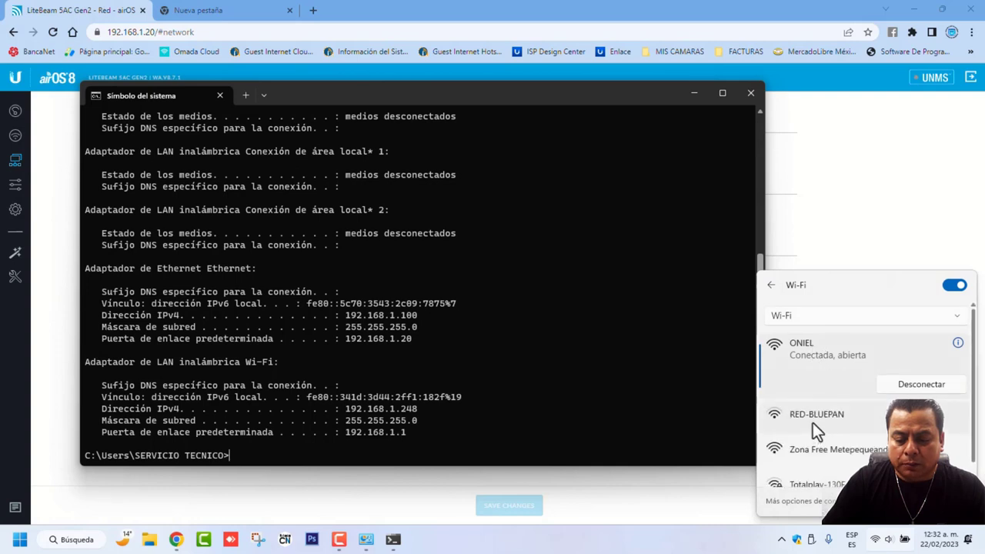
click(812, 423)
click(921, 481)
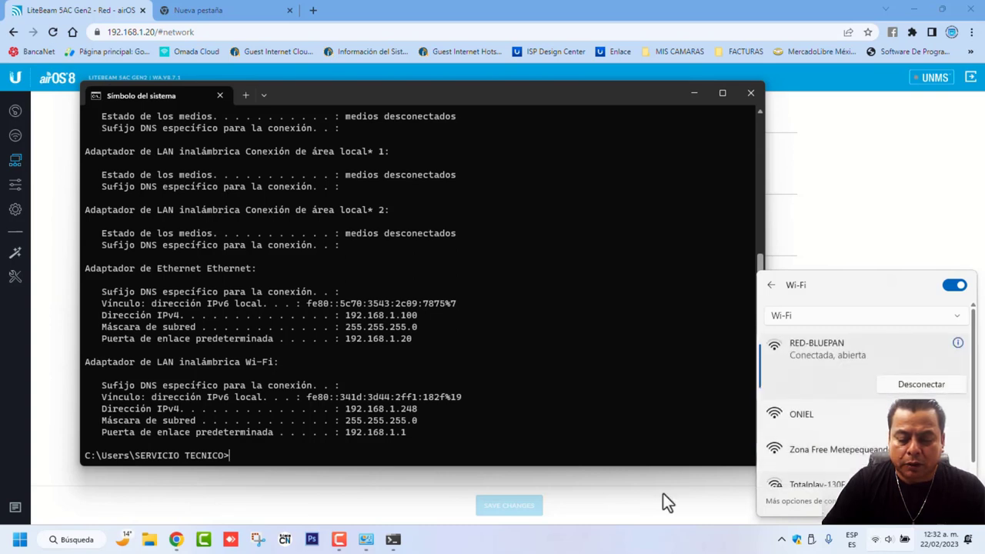
click(247, 458)
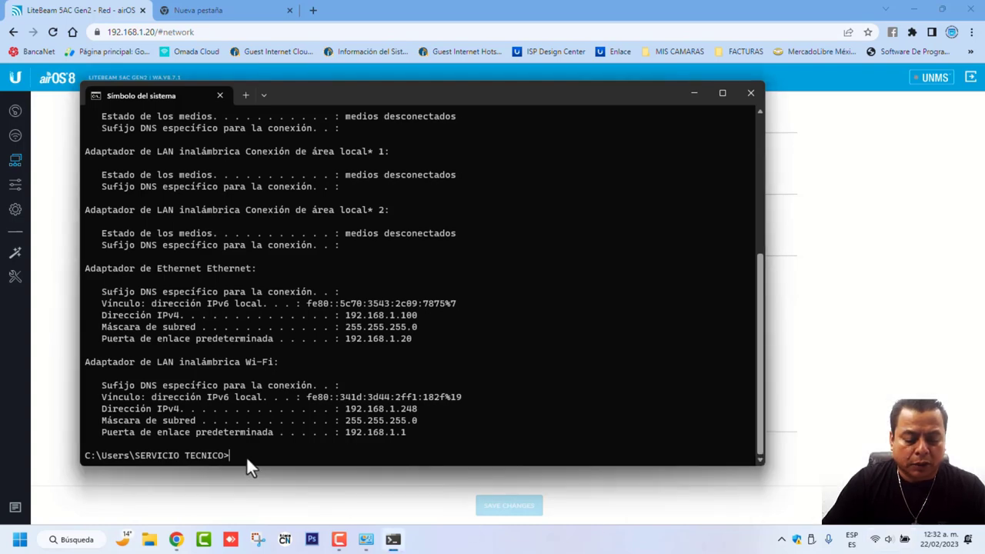
Rerun ipconfig, mark Wi-Fi address 192.168.0.26 and gateway 192.168.0.1, then close Command Prompt
text(ipconf)
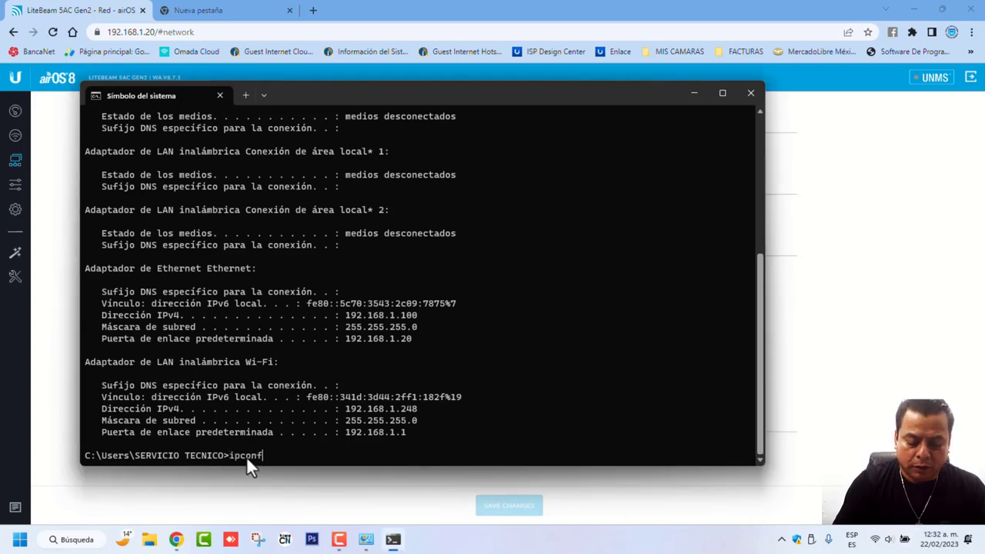
text(ig)
key(Return)
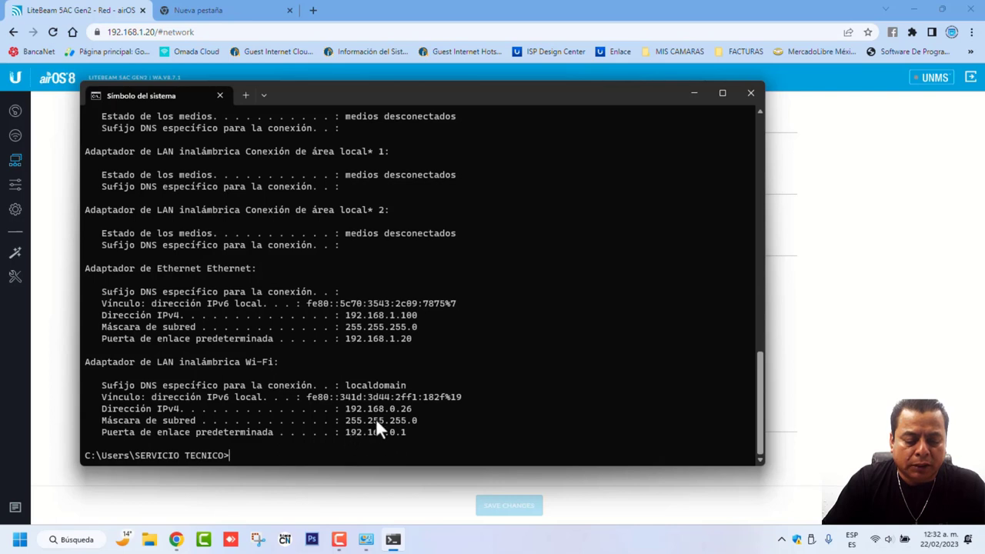
drag(347, 409, 418, 407)
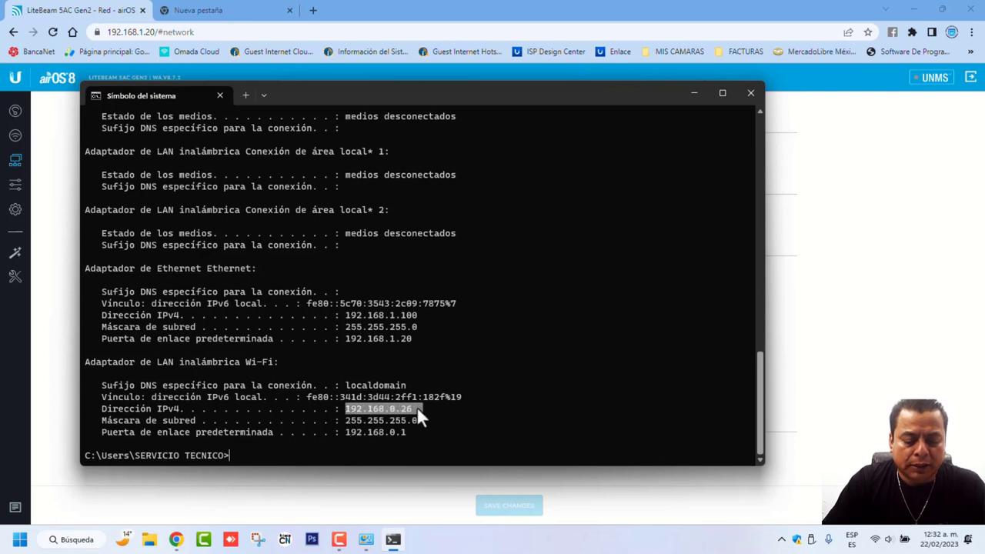
drag(344, 430, 406, 429)
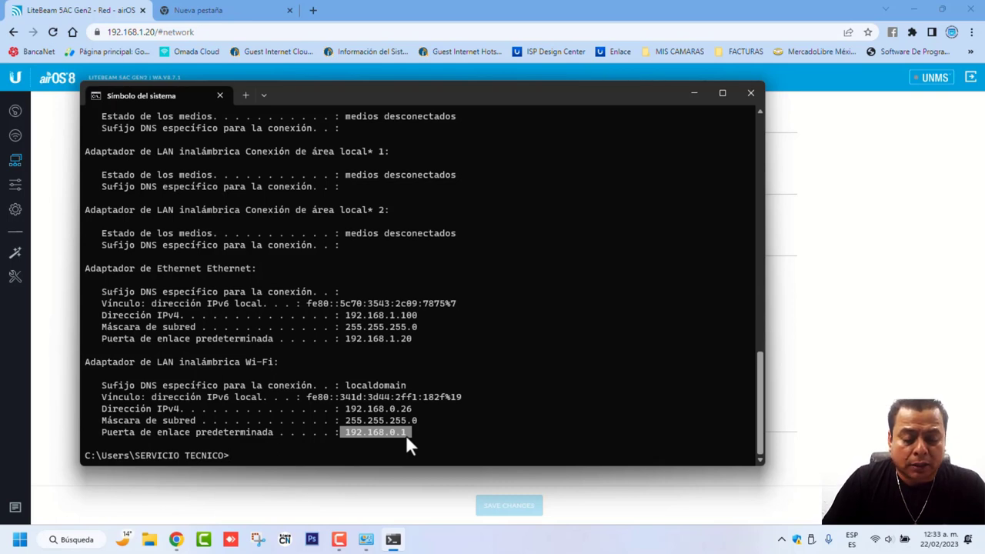
click(750, 93)
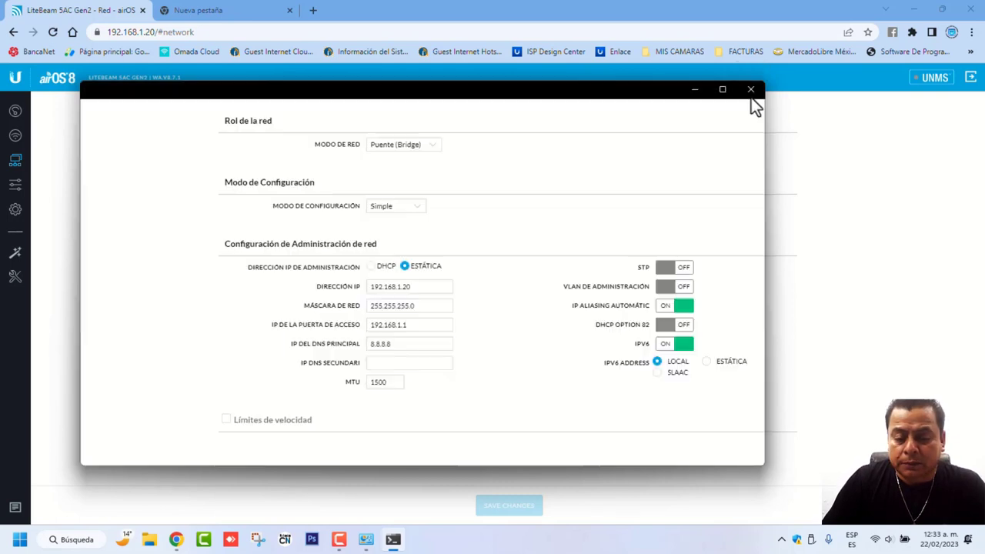
Change the management IP to 192.168.0.200 and the gateway to 192.168.0.1
click(381, 286)
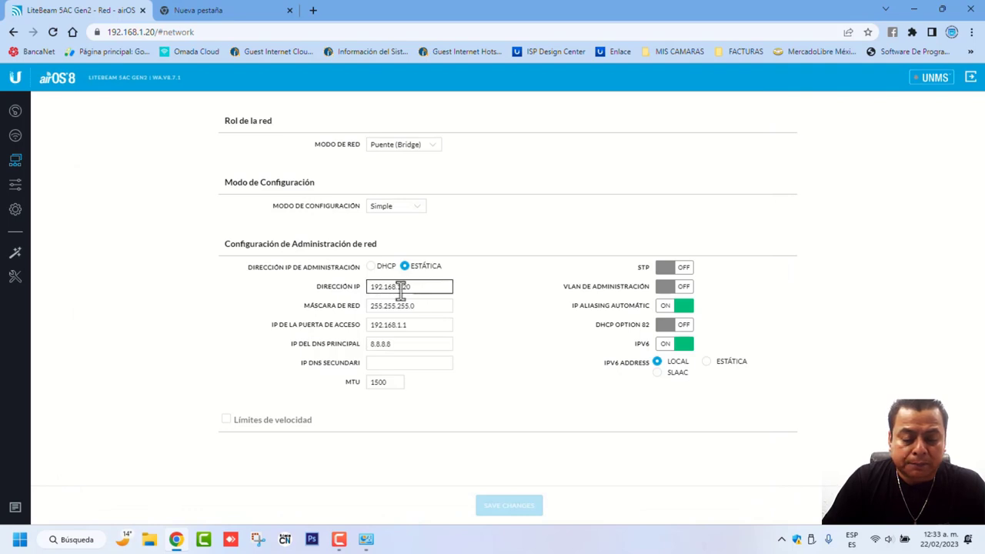
drag(402, 286, 396, 286)
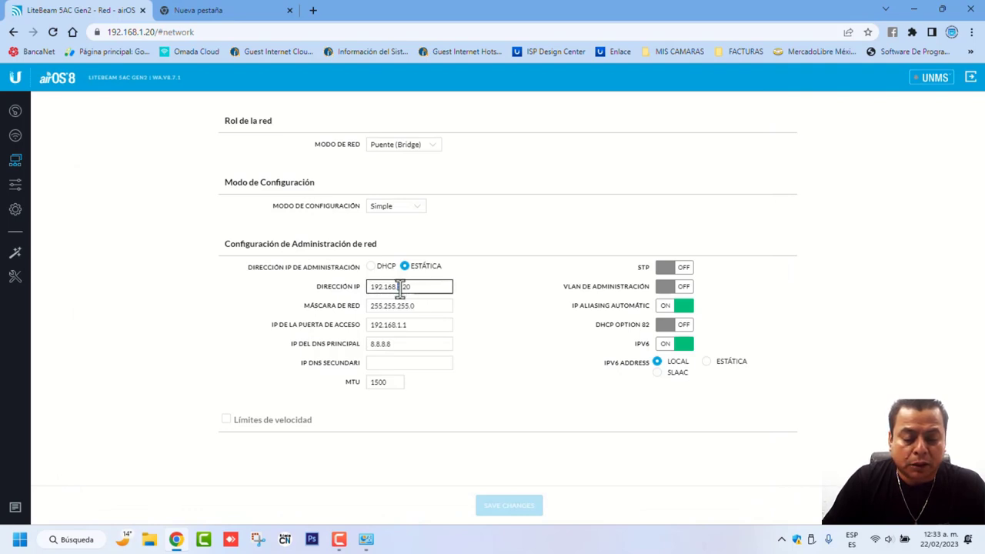
drag(402, 324, 396, 325)
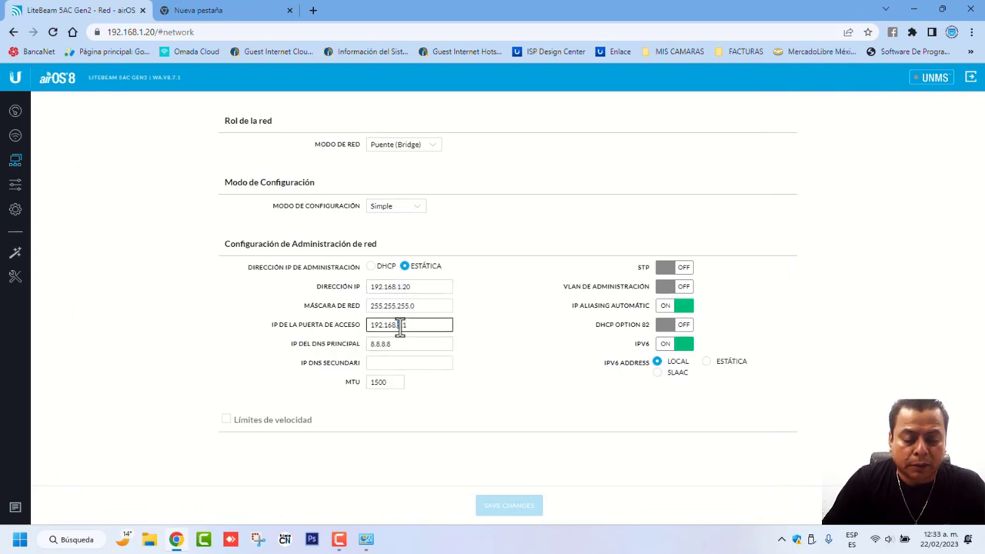
click(409, 287)
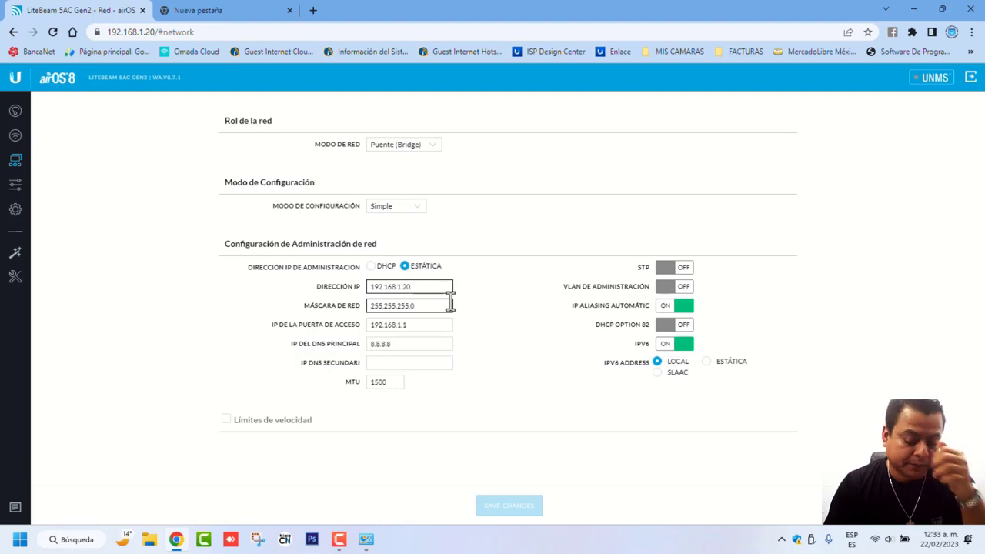
key(BackSpace)
key(BackSpace)
key(BackSpace)
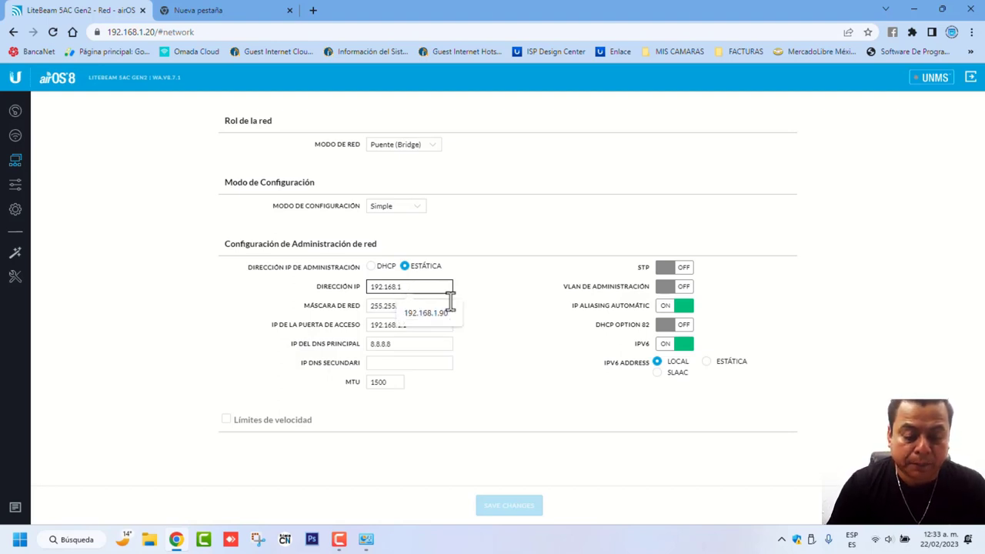
key(BackSpace)
text(0)
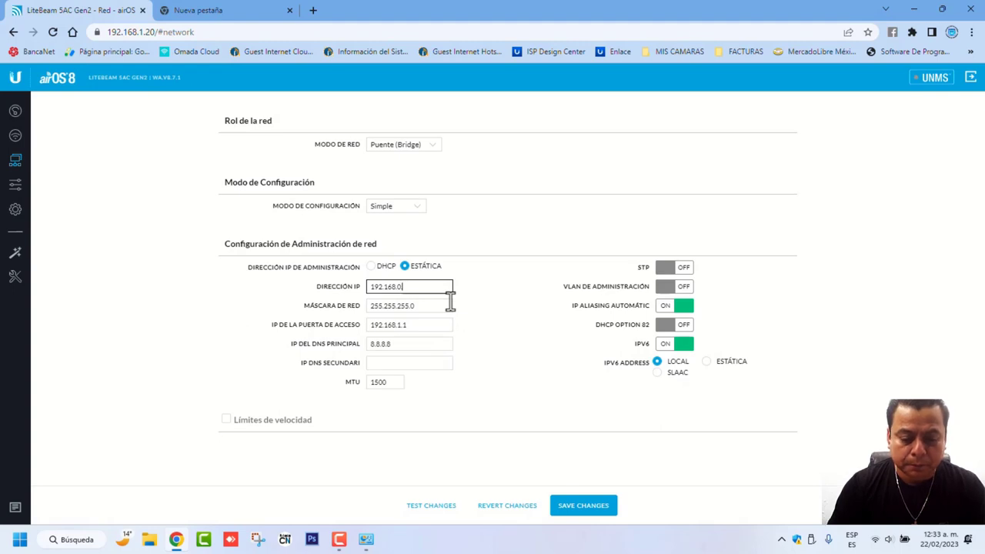
text(.200)
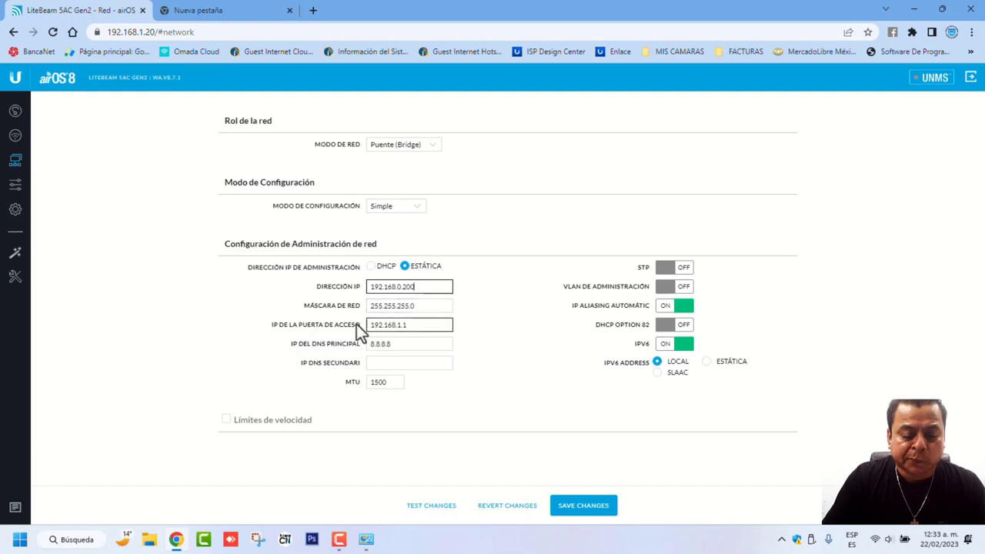
click(402, 325)
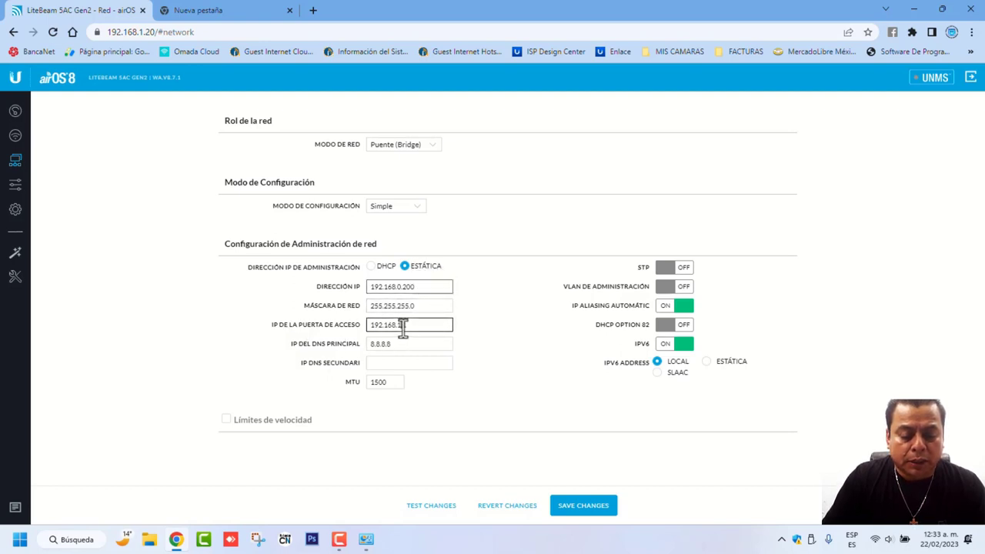
key(BackSpace)
text(0.1)
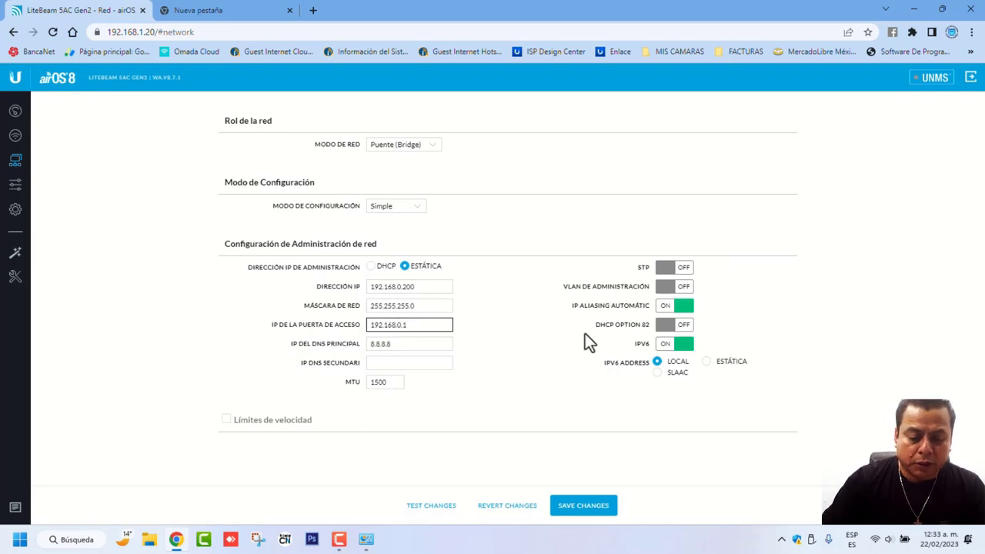
Set the secondary DNS to 8.8.4.4 and switch IPv6 off
click(396, 362)
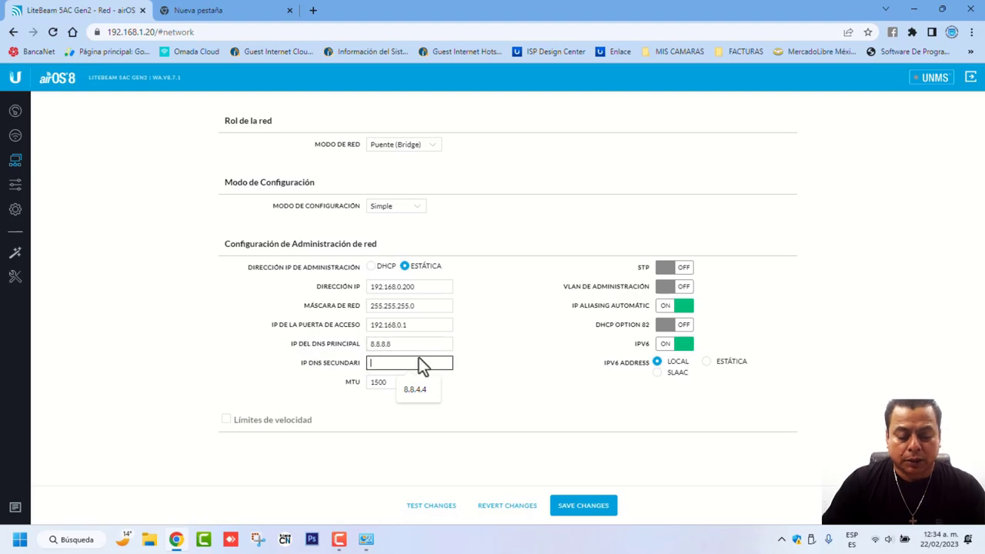
text(8.8.)
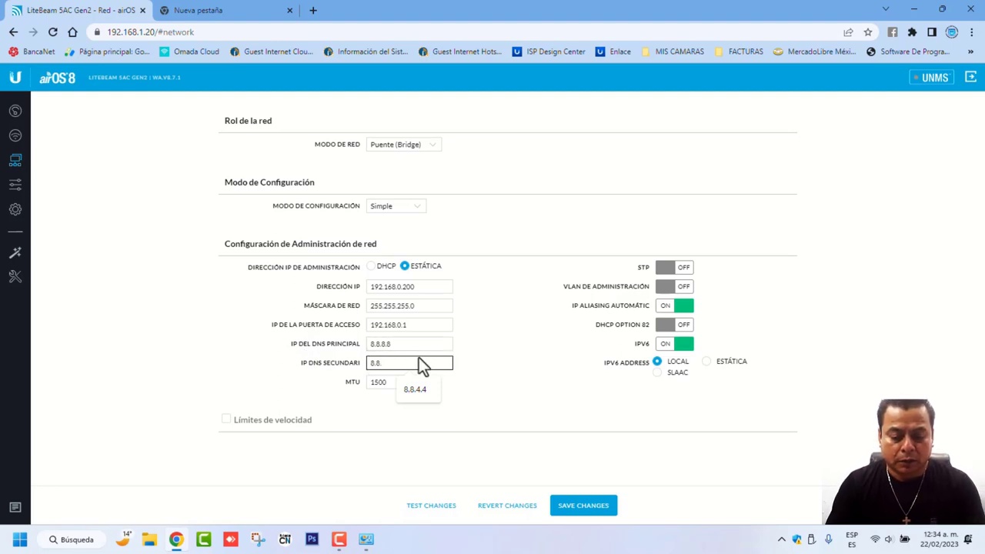
click(427, 388)
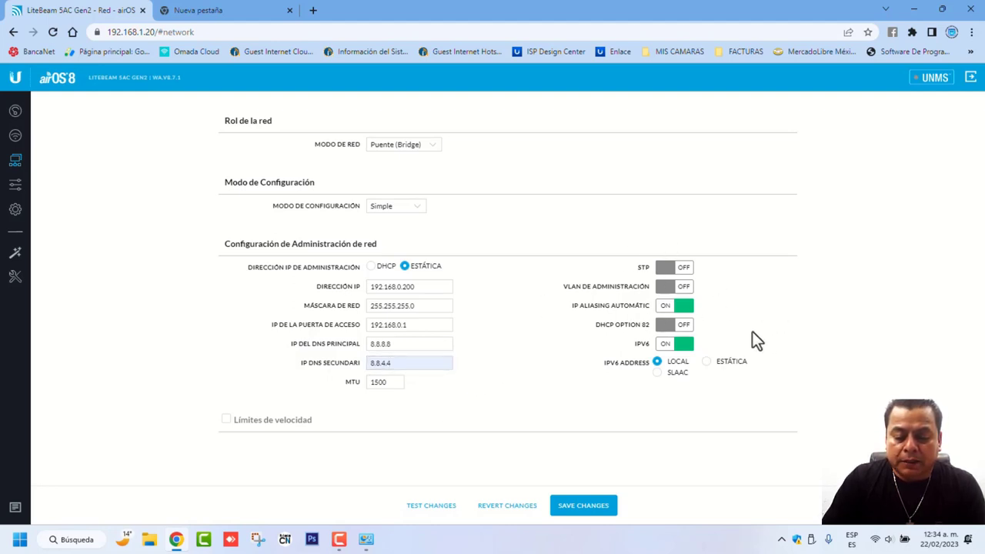
click(684, 346)
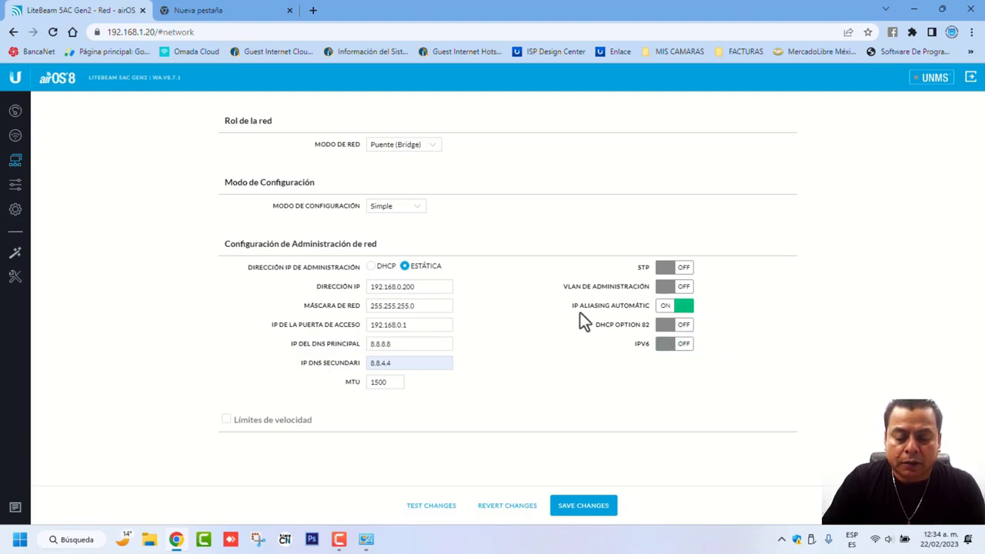
click(229, 427)
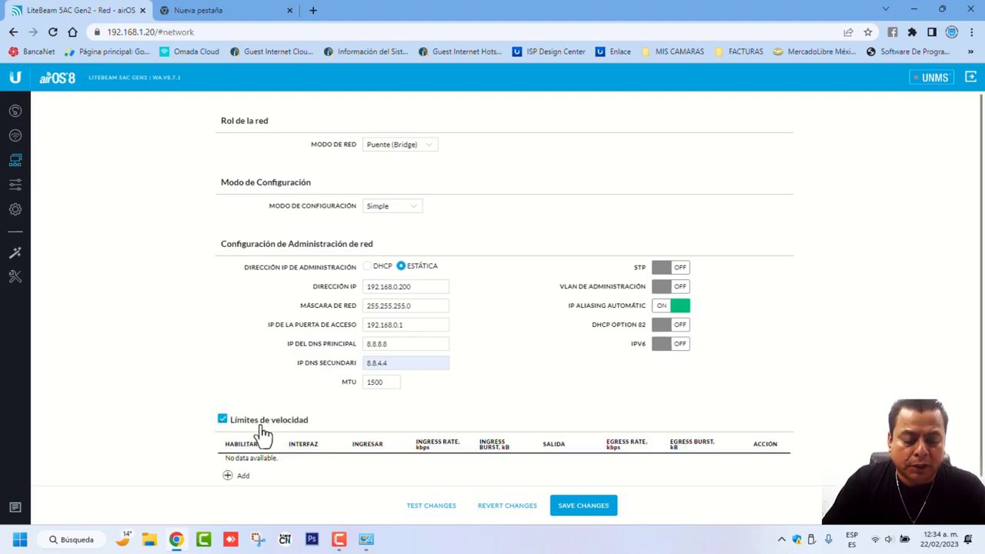
scroll(283, 437, down, 1)
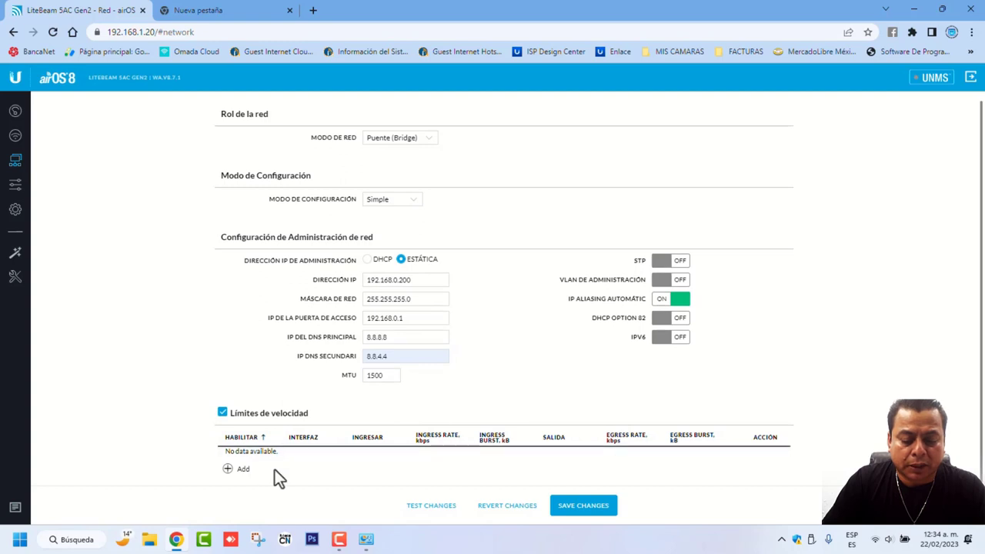
click(229, 471)
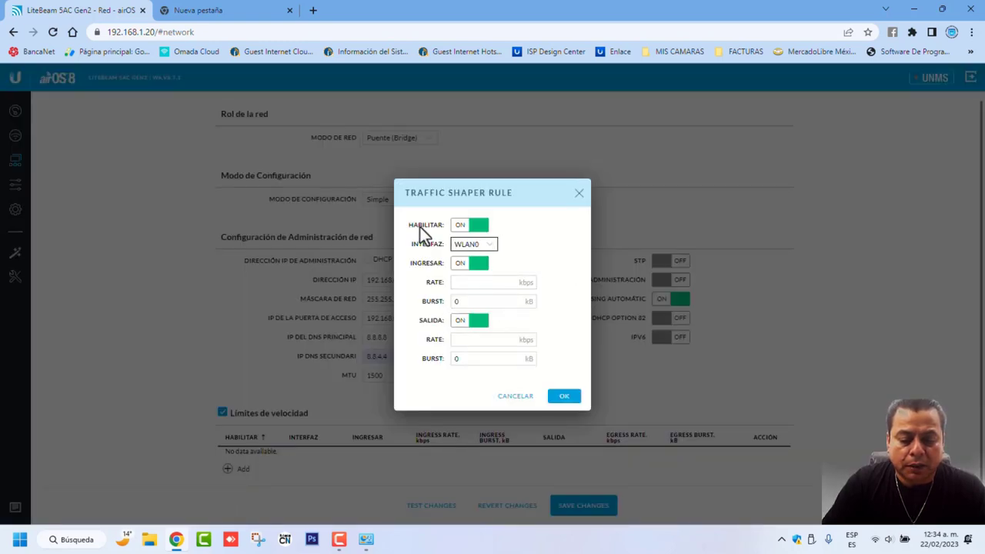
click(493, 247)
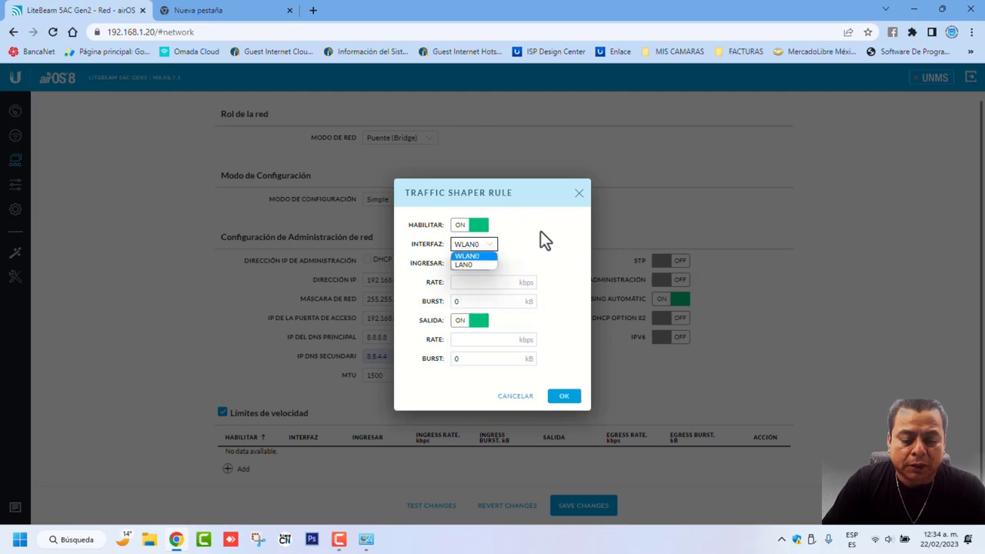
click(475, 266)
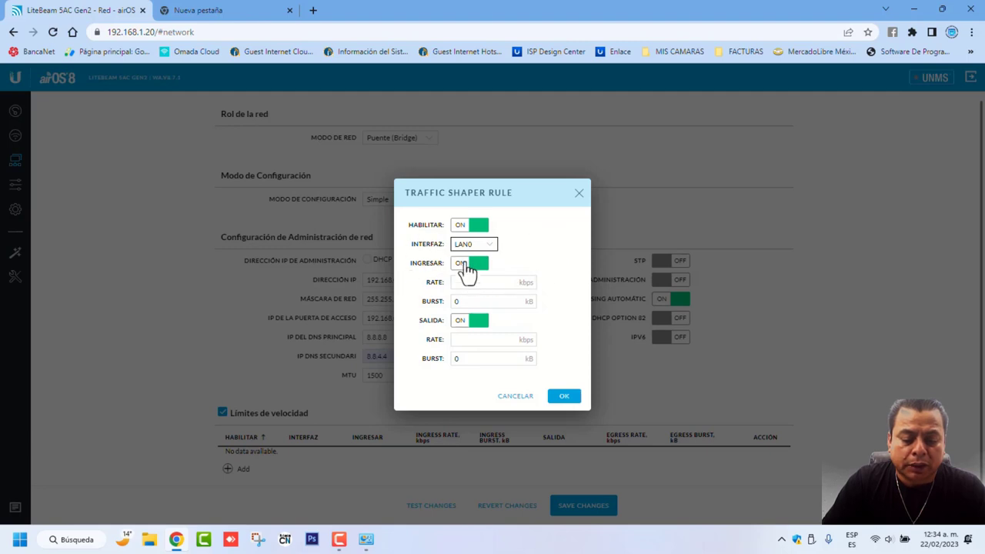
click(466, 300)
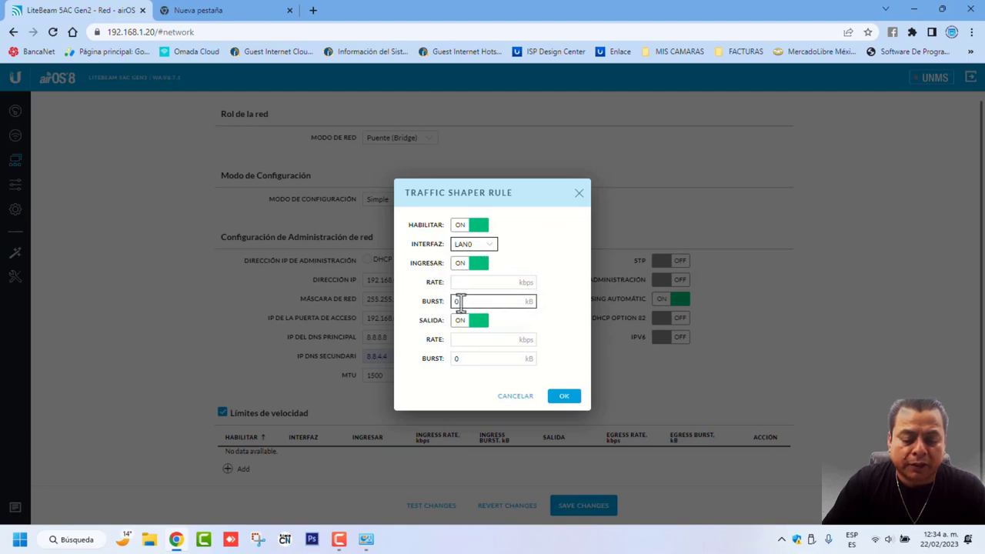
click(465, 283)
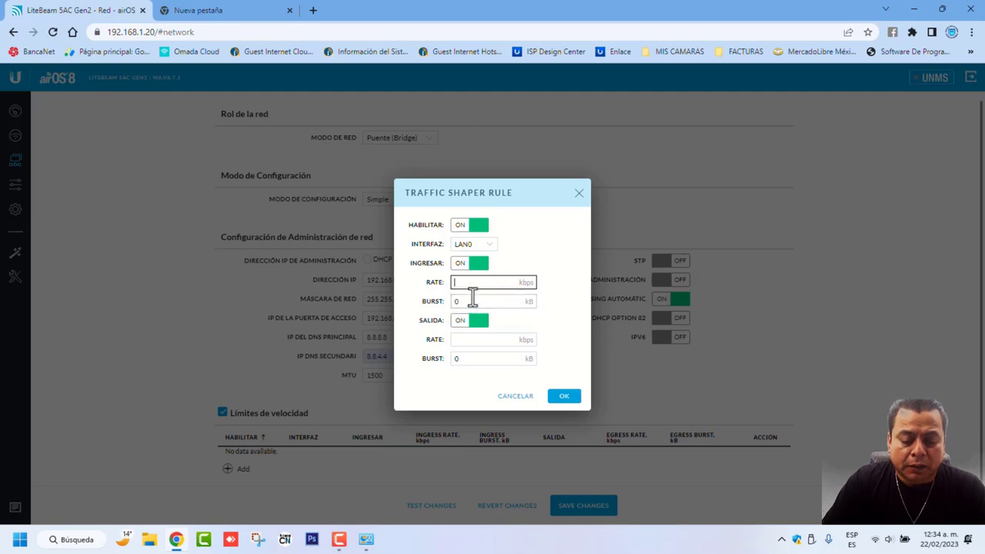
click(470, 340)
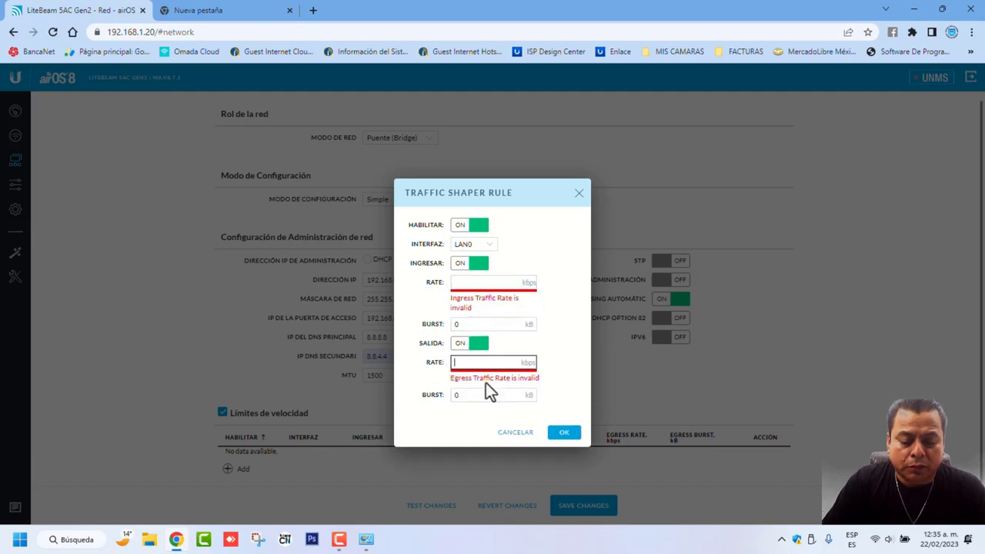
click(493, 394)
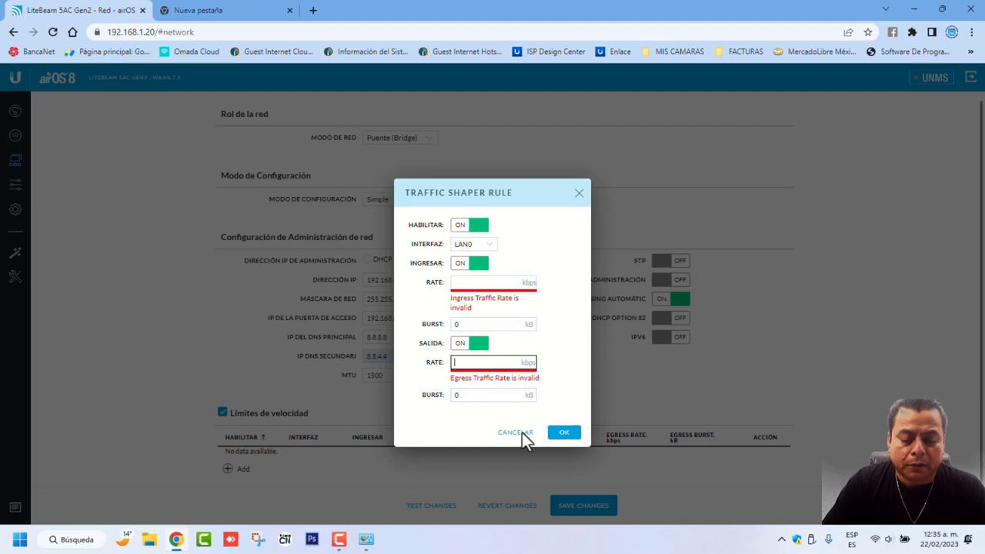
click(580, 194)
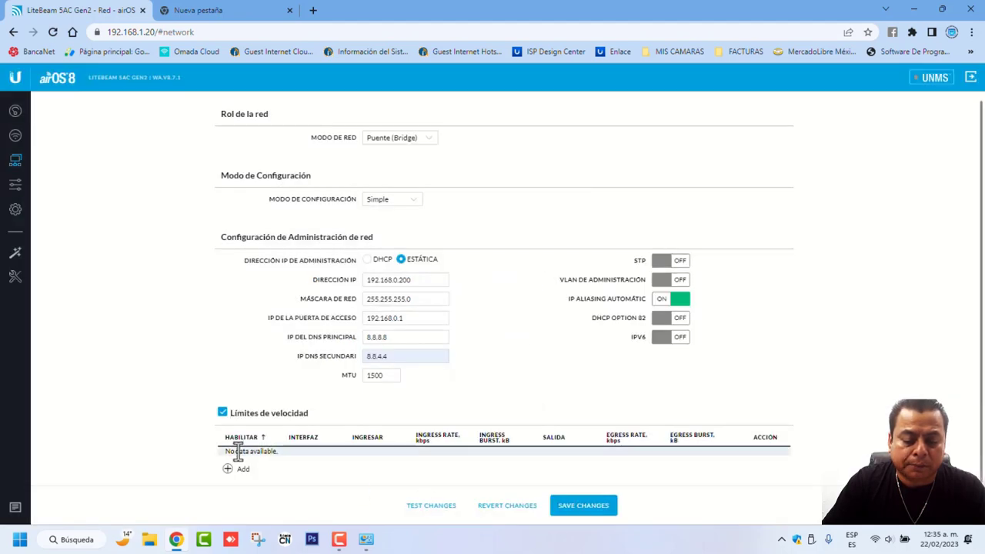
click(222, 413)
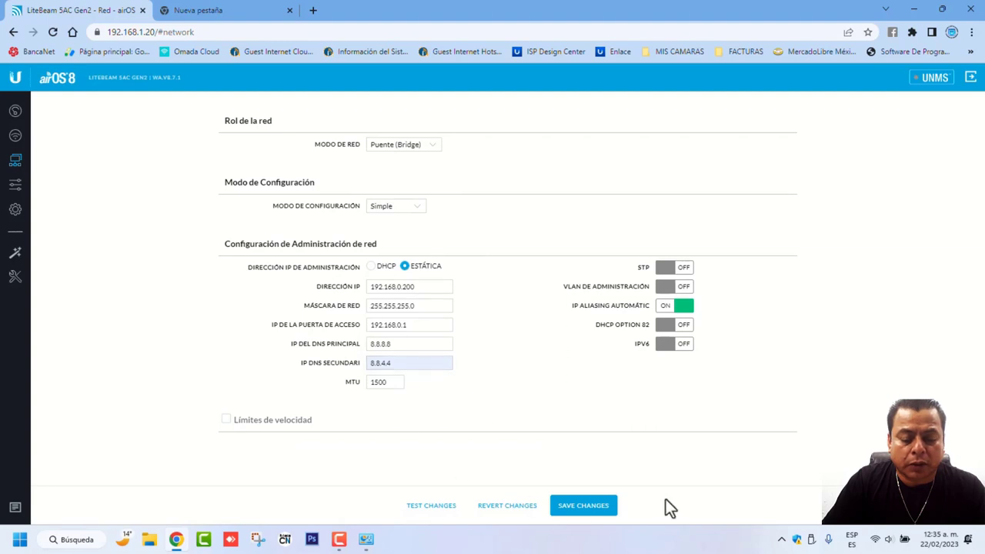
Save the network changes so the device moves to 192.168.0.200, then bring up Network Connections
click(585, 506)
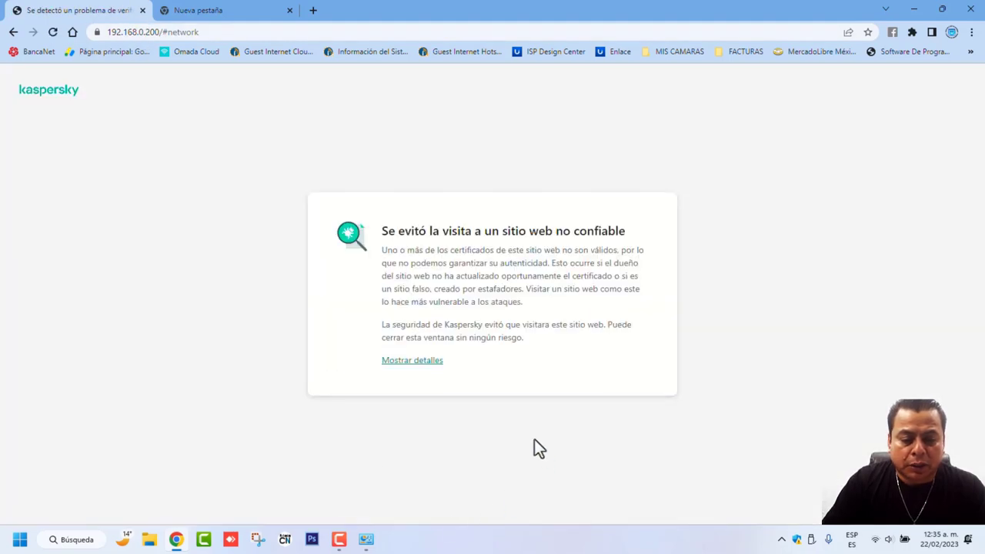
click(367, 541)
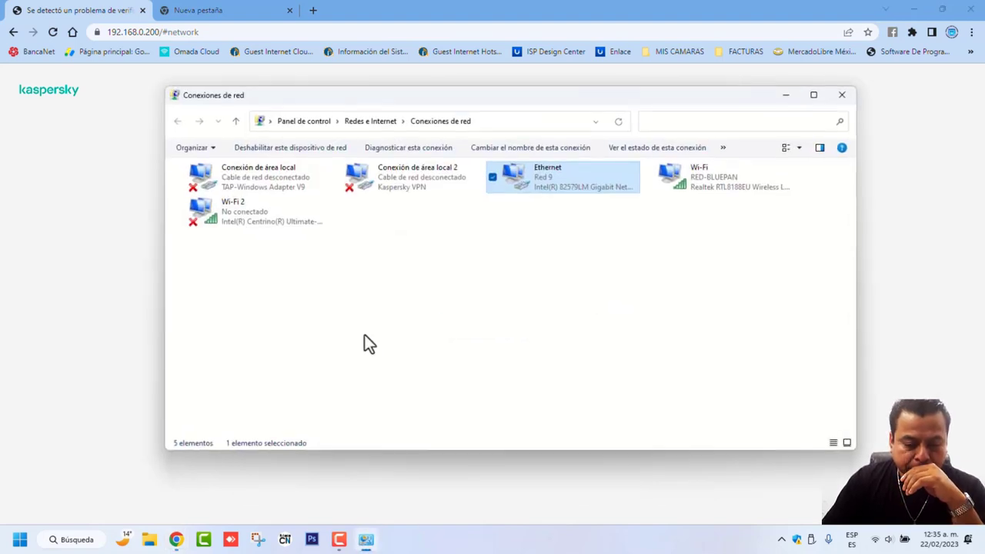
In the Ethernet adapter's IPv4 properties, change the IP address to 192.168.0.100
right_click(547, 182)
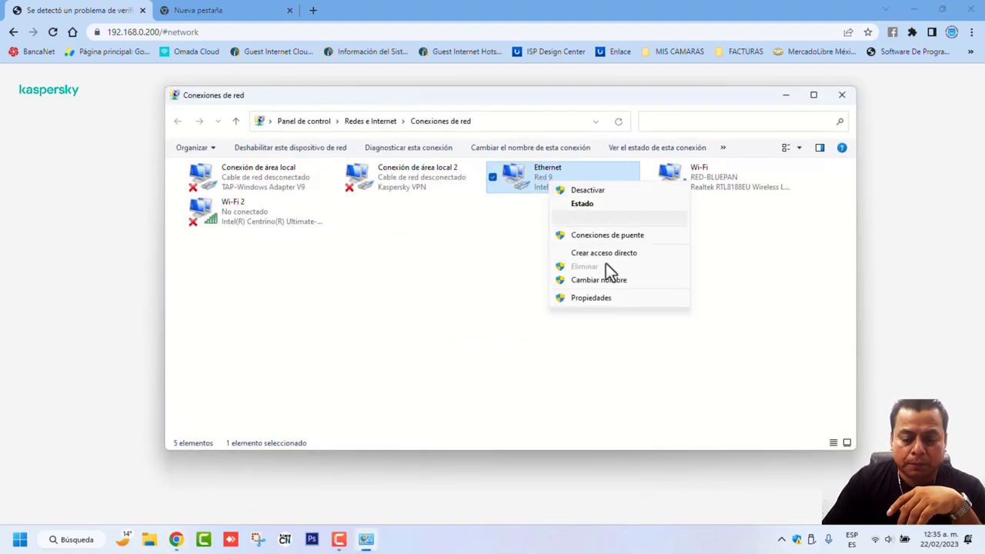
click(614, 297)
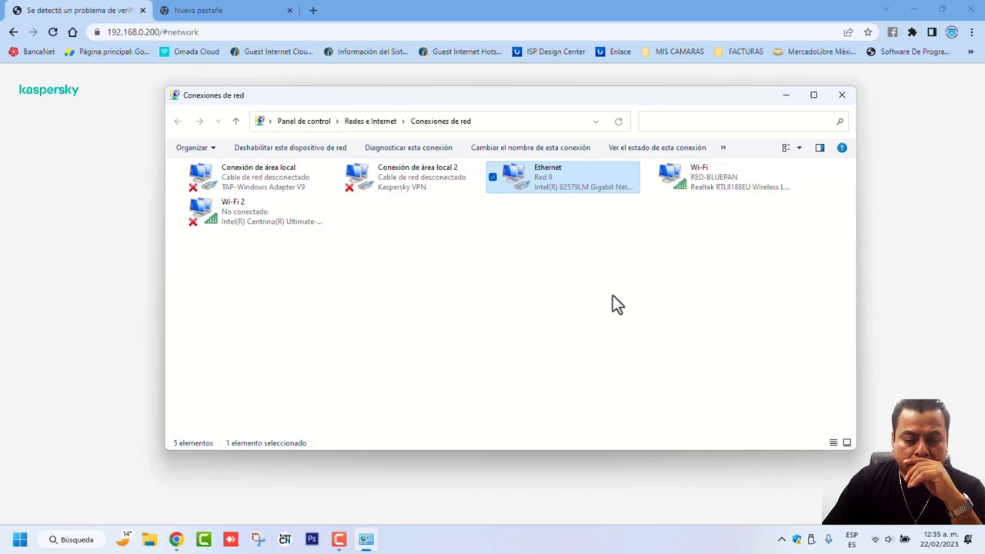
click(323, 288)
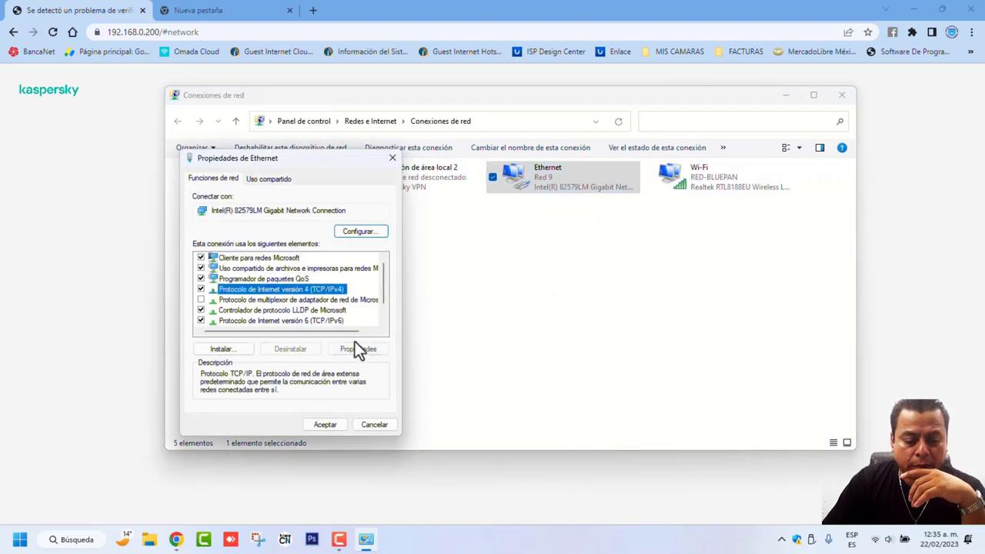
click(359, 349)
click(387, 308)
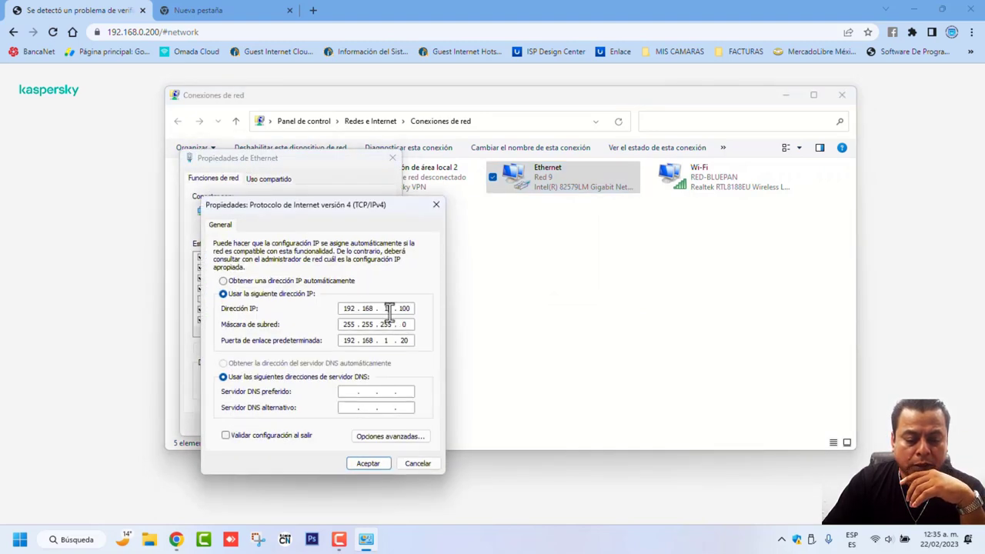
key(BackSpace)
text(0)
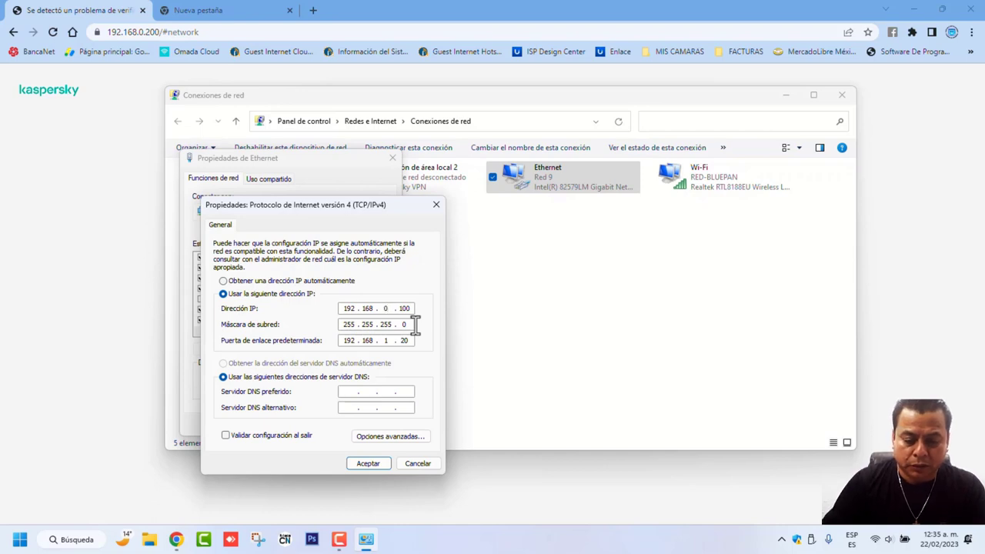
Set the gateway to 192.168.0.200, confirm, and close the adapter properties
click(390, 340)
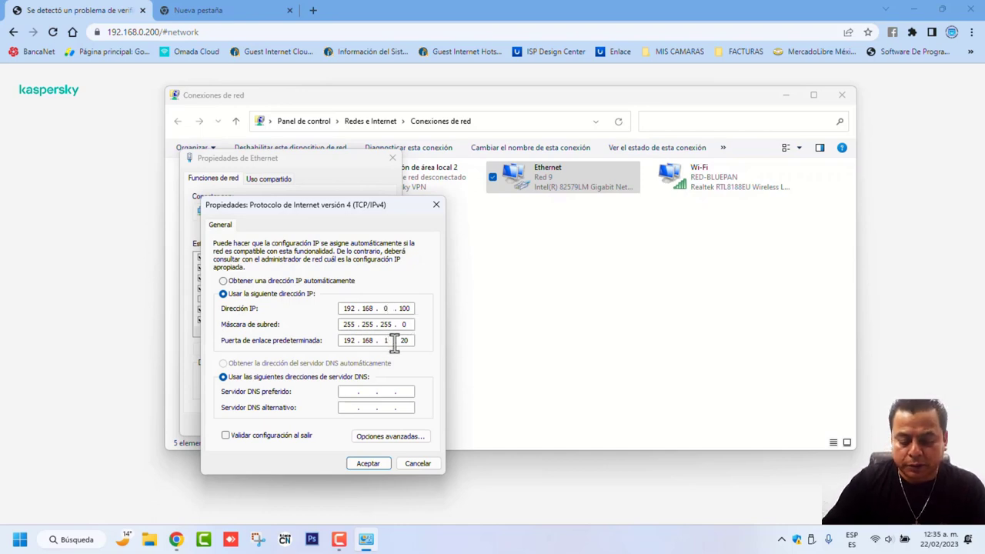
key(BackSpace)
text(0)
double_click(398, 342)
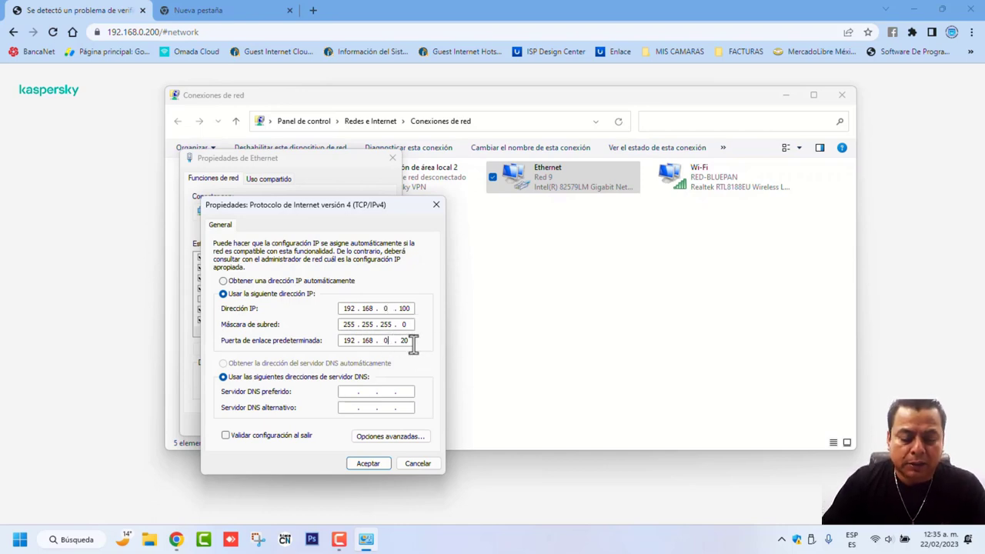
text(0)
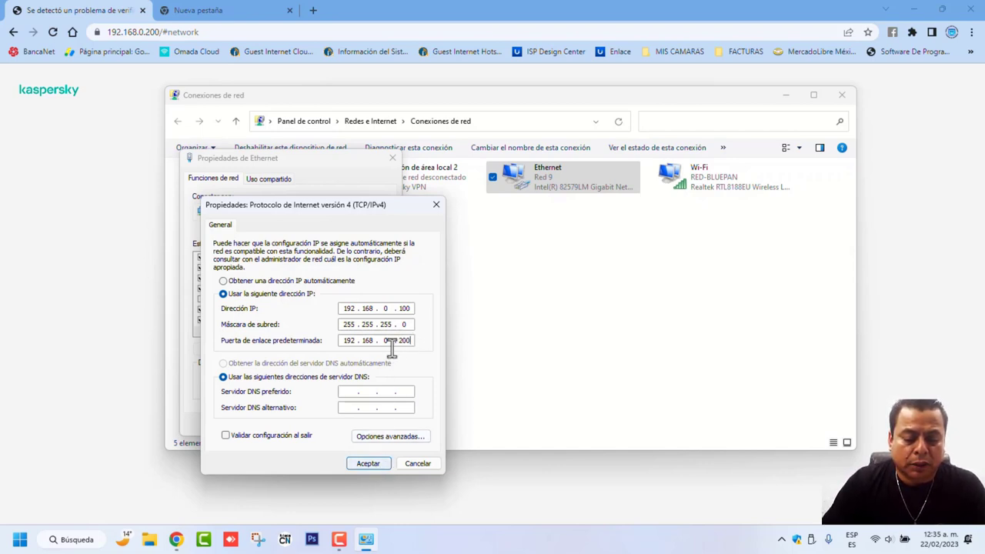
click(370, 464)
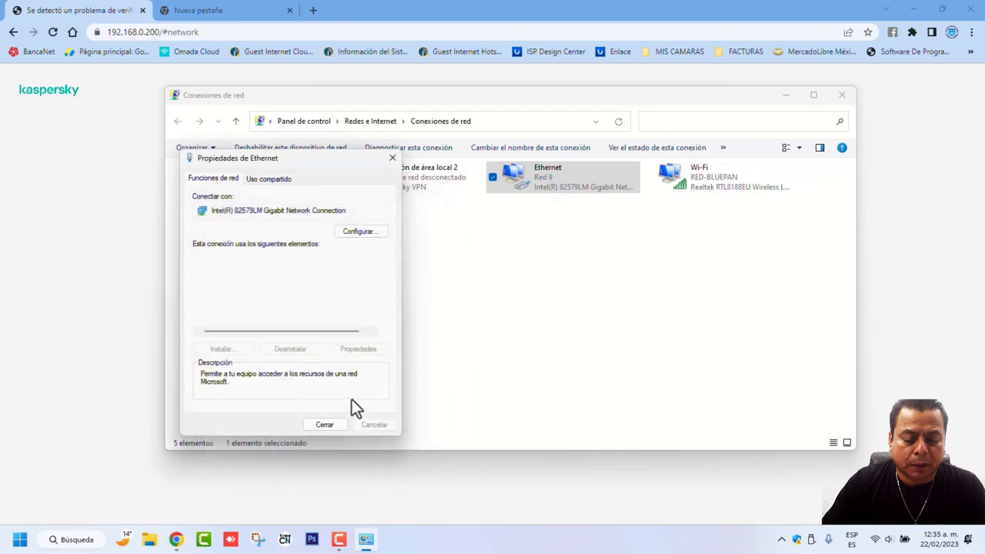
click(337, 424)
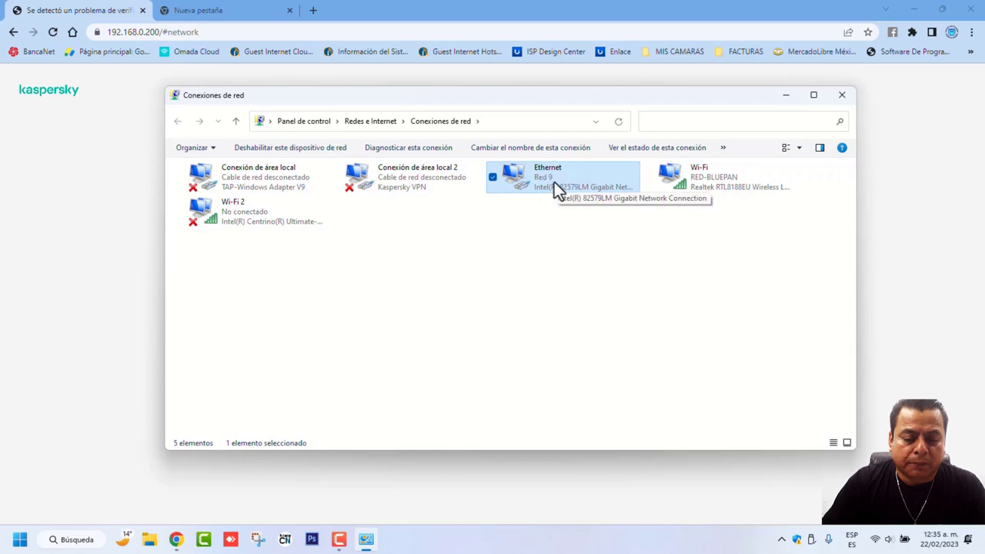
click(78, 236)
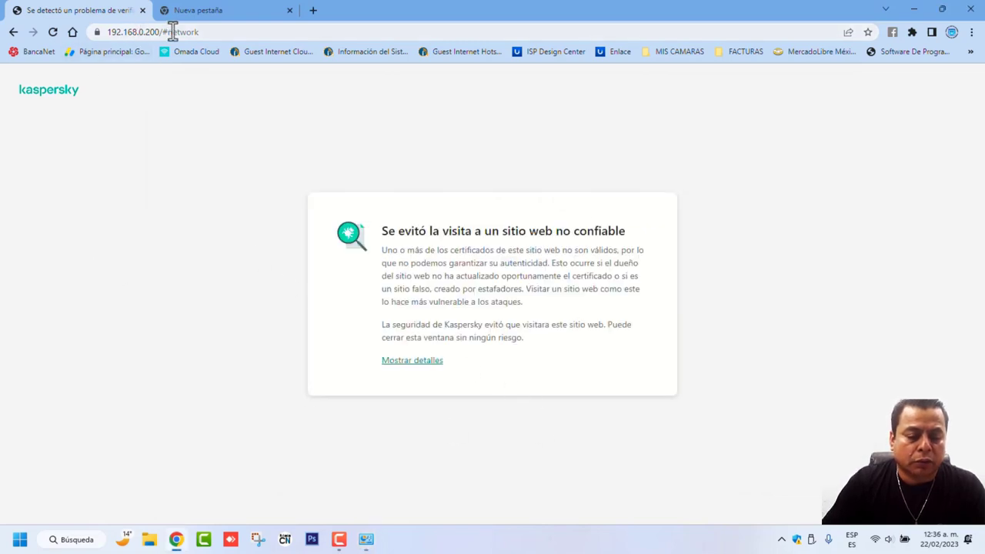
Bypass the certificate warning and log in with the saved username and the account password
click(415, 360)
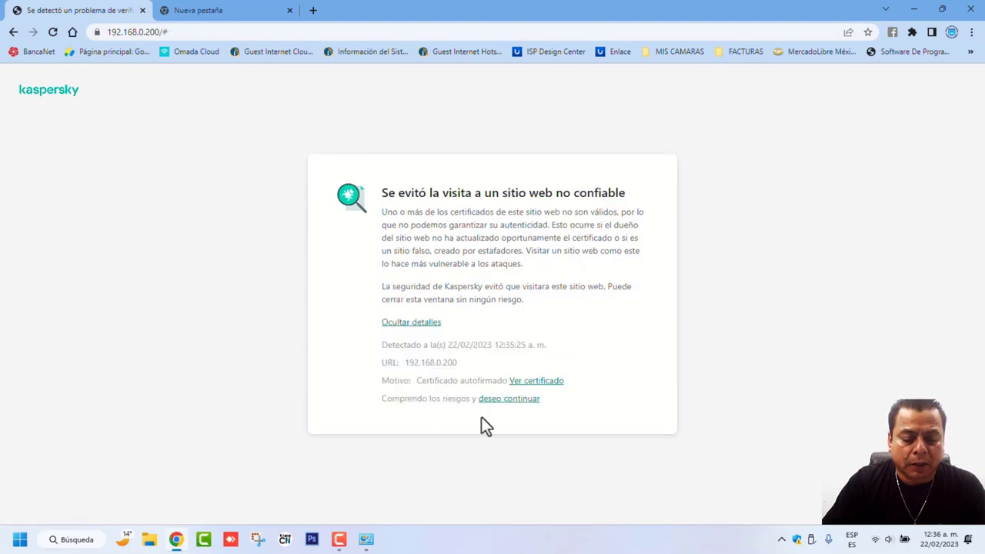
click(534, 401)
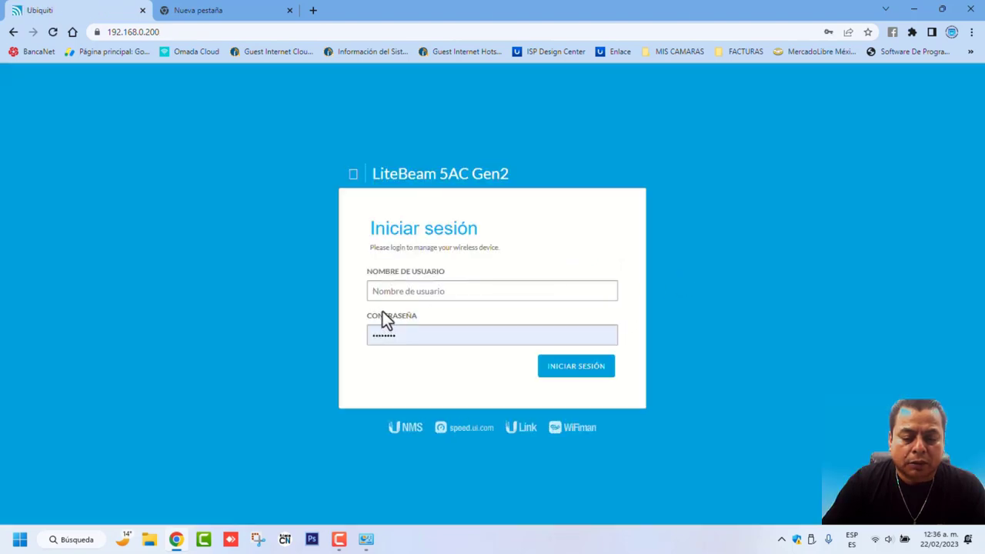
click(389, 292)
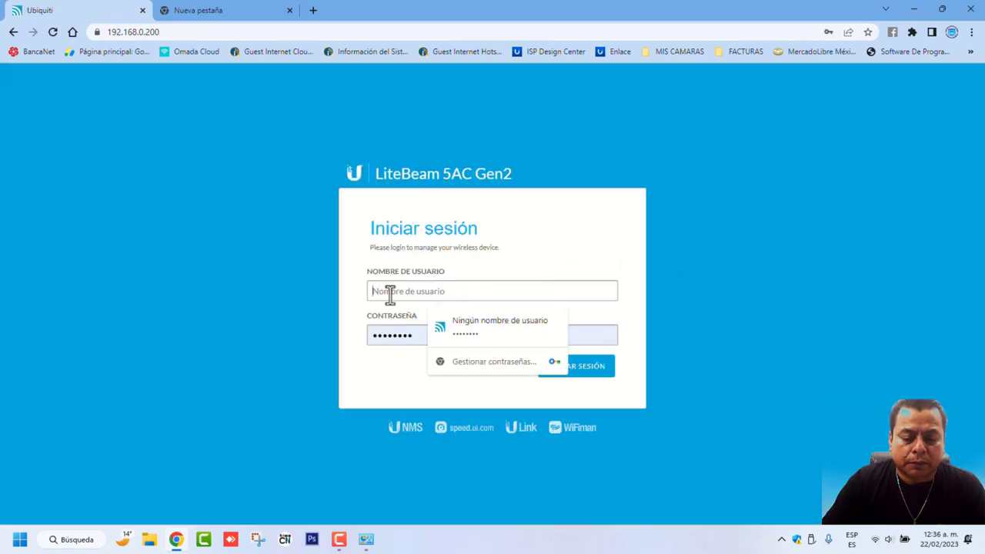
text(onie)
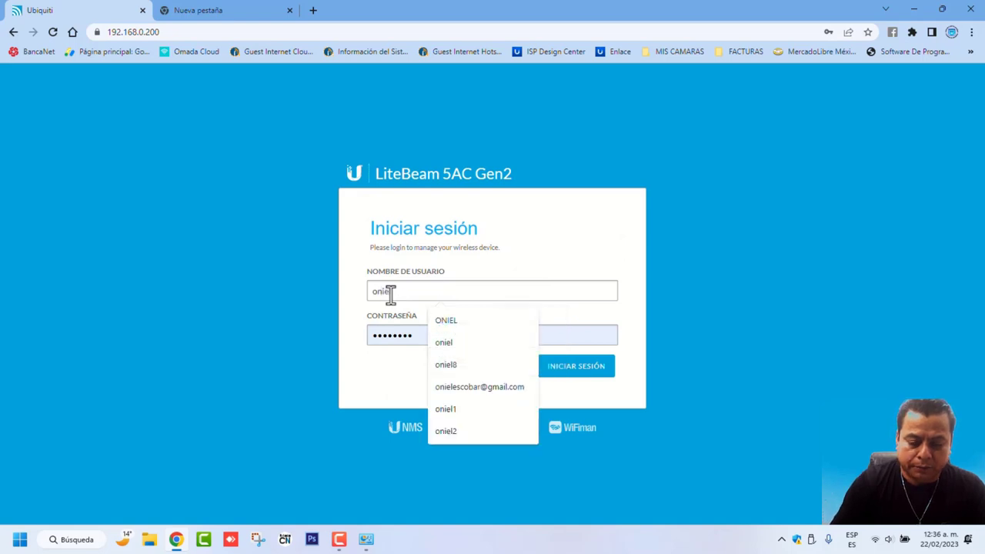
click(454, 342)
click(425, 339)
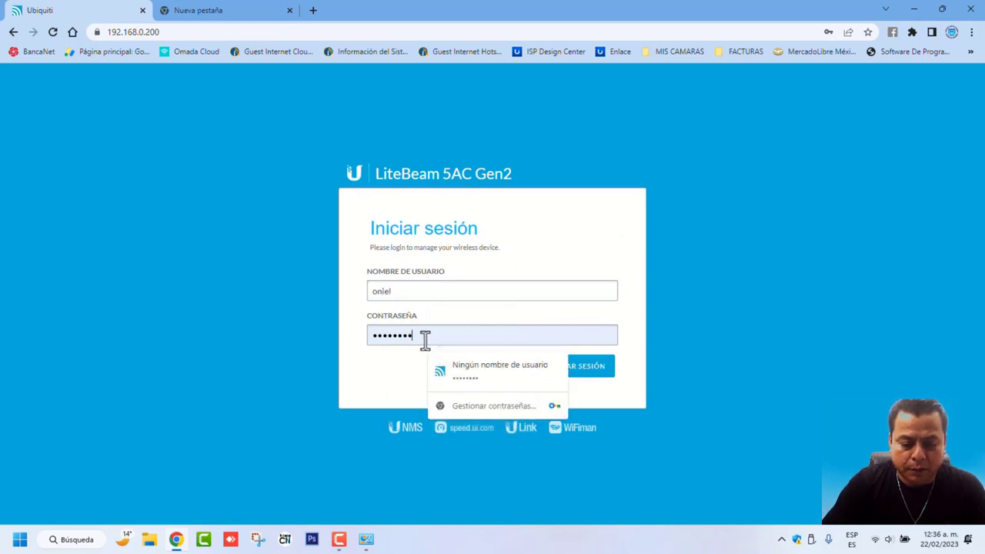
key(BackSpace)
key(BackSpace)
key(BackSpace)
key(BackSpace)
key(BackSpace)
key(BackSpace)
key(BackSpace)
key(BackSpace)
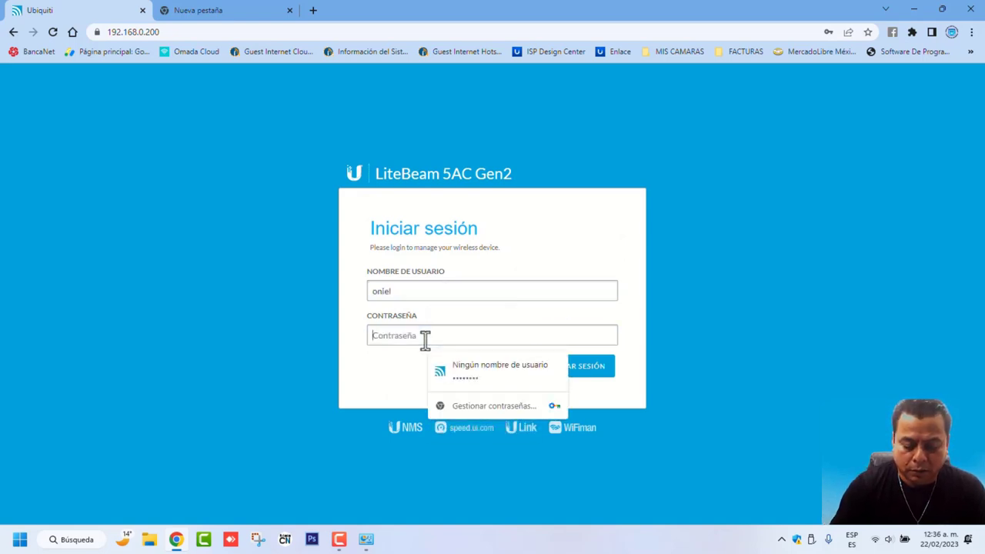
text(••••••••••)
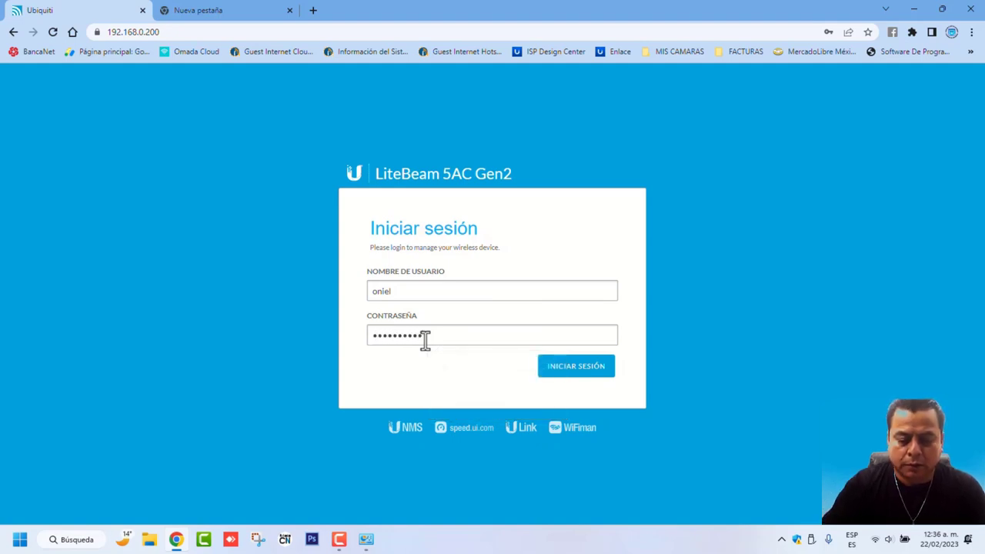
click(571, 376)
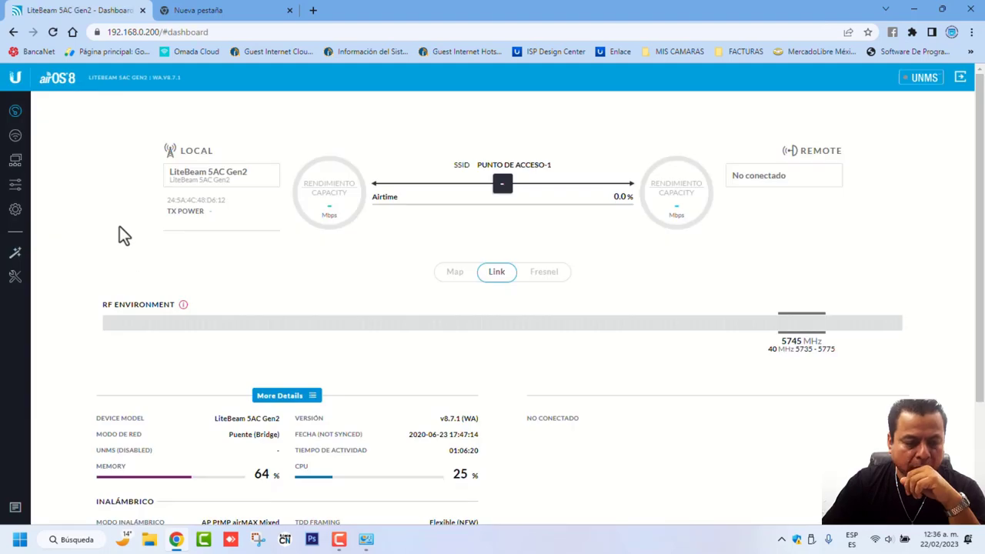
Go to Inalámbrico, read through the v8.7.11 release notes, and dismiss the notice
click(18, 139)
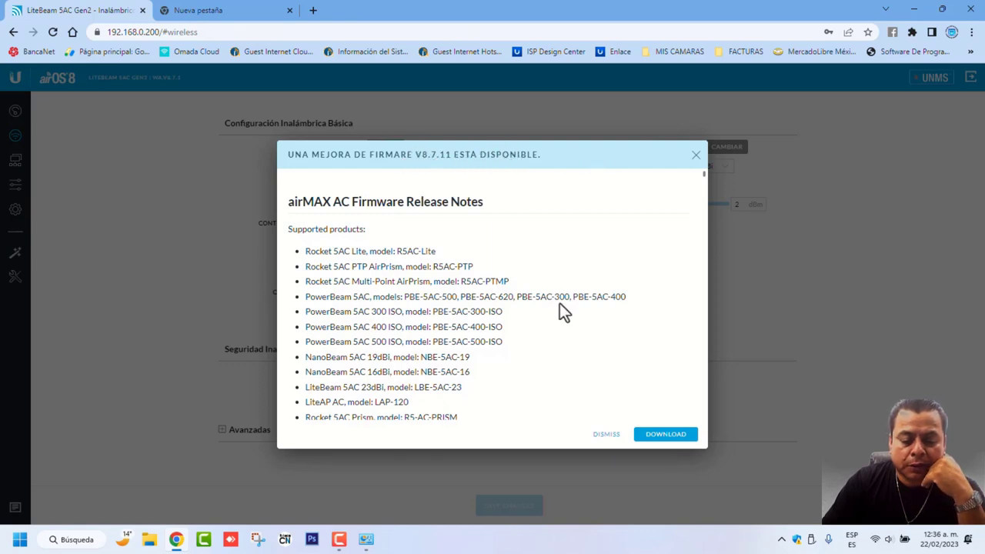
scroll(562, 304, down, 1)
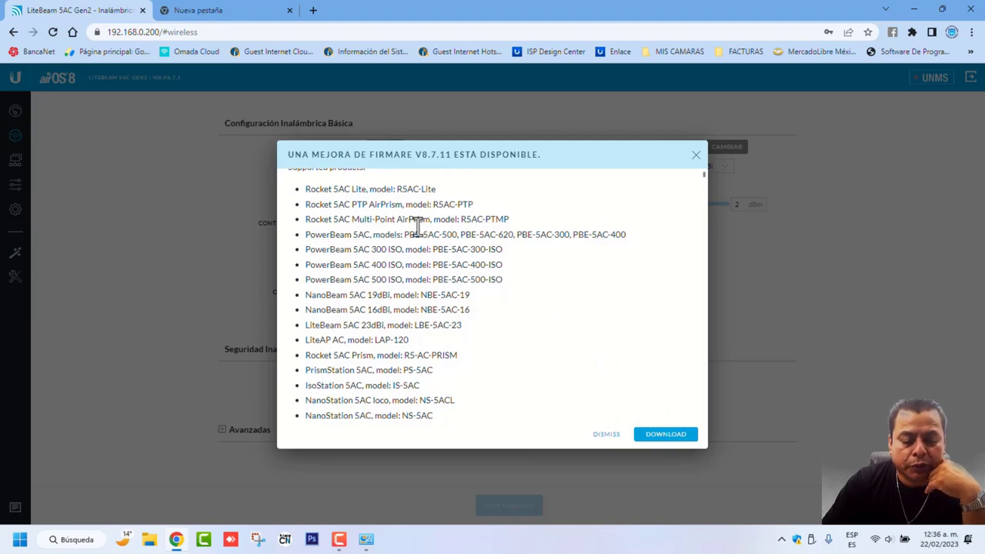
scroll(419, 237, down, 6)
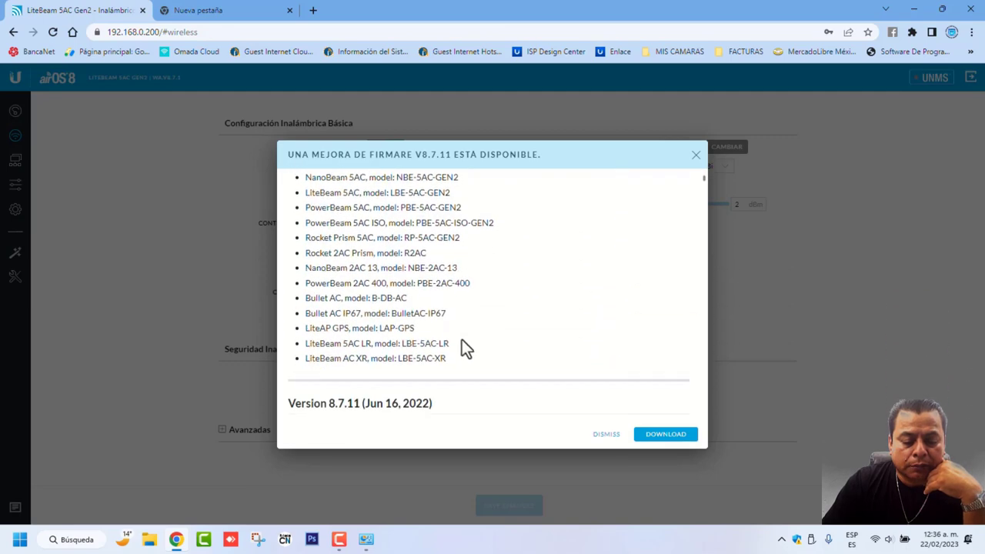
scroll(463, 337, down, 1)
scroll(462, 337, up, 4)
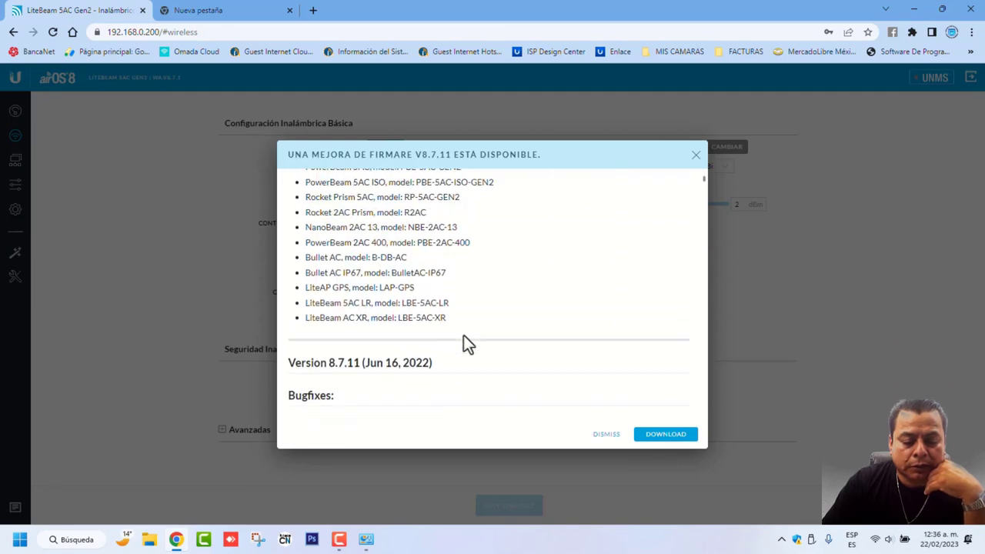
scroll(463, 335, down, 1)
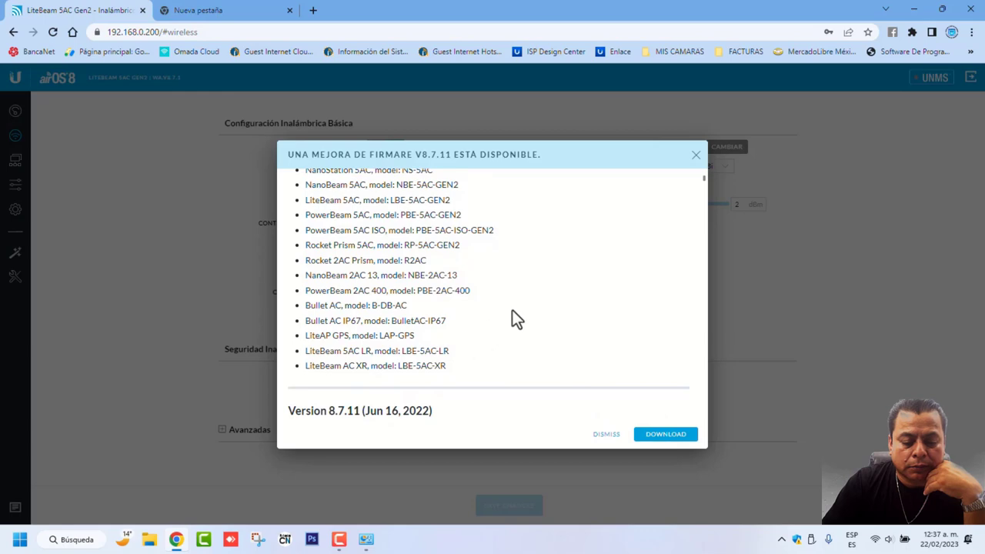
scroll(513, 306, down, 4)
scroll(515, 301, up, 5)
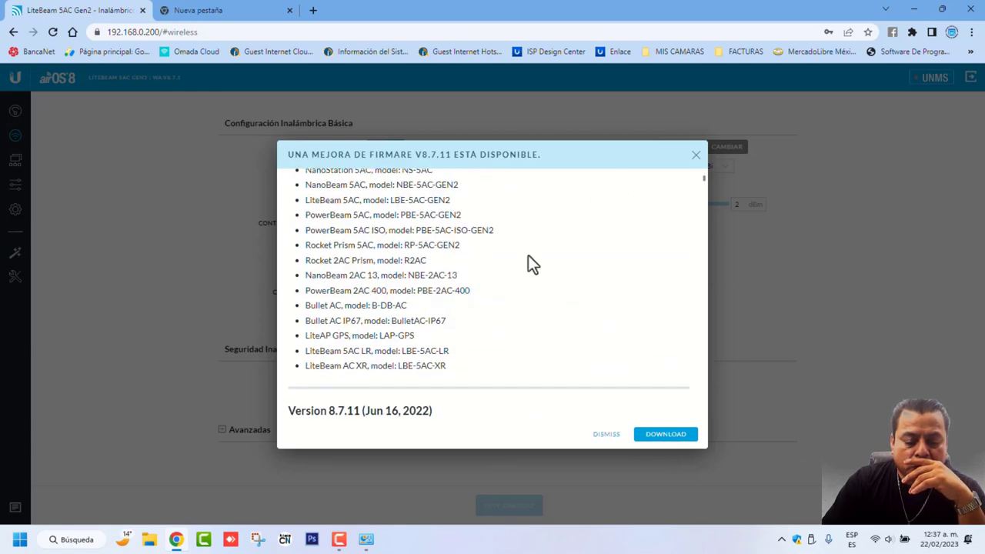
scroll(543, 271, down, 8)
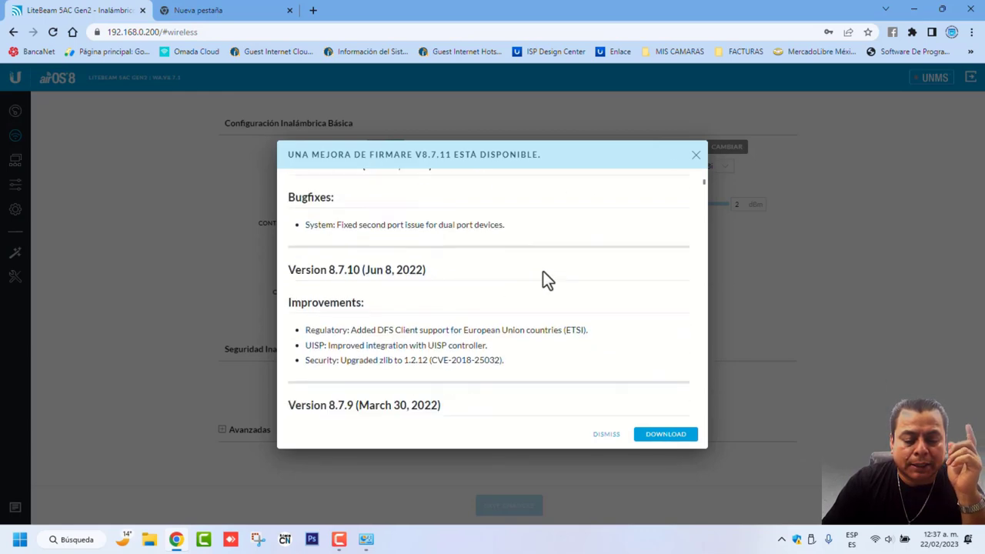
scroll(543, 271, down, 5)
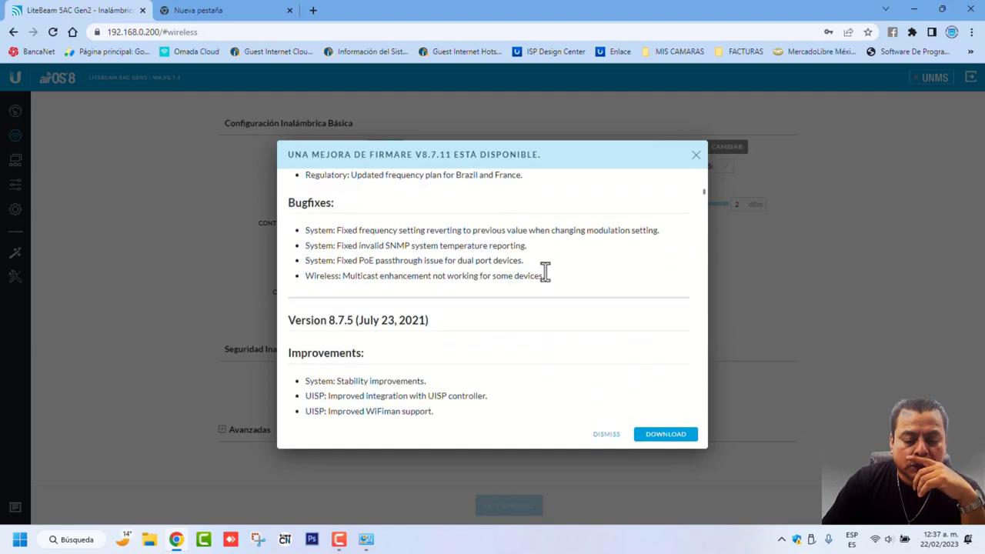
click(696, 155)
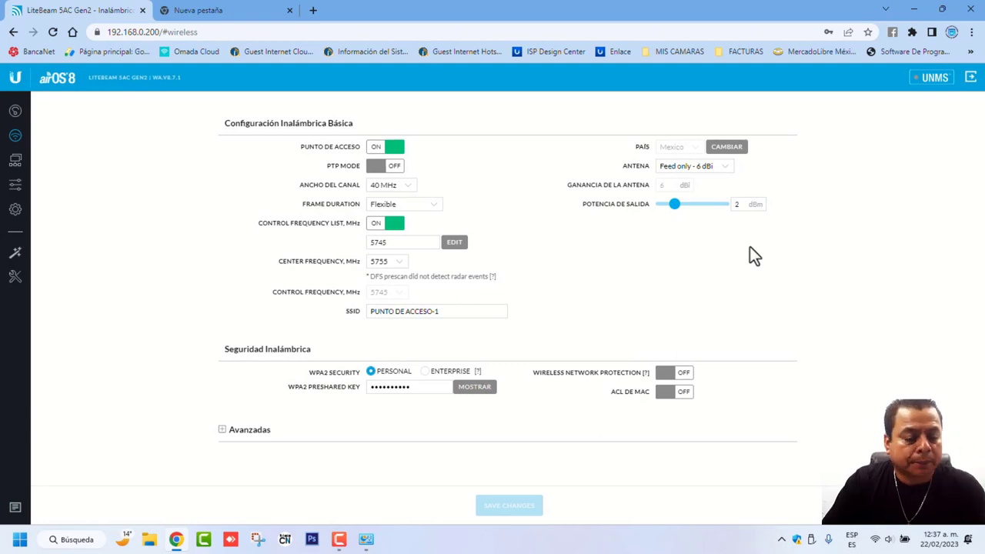
On the System page, turn Buscar Actualizaciones off and save the change
click(15, 210)
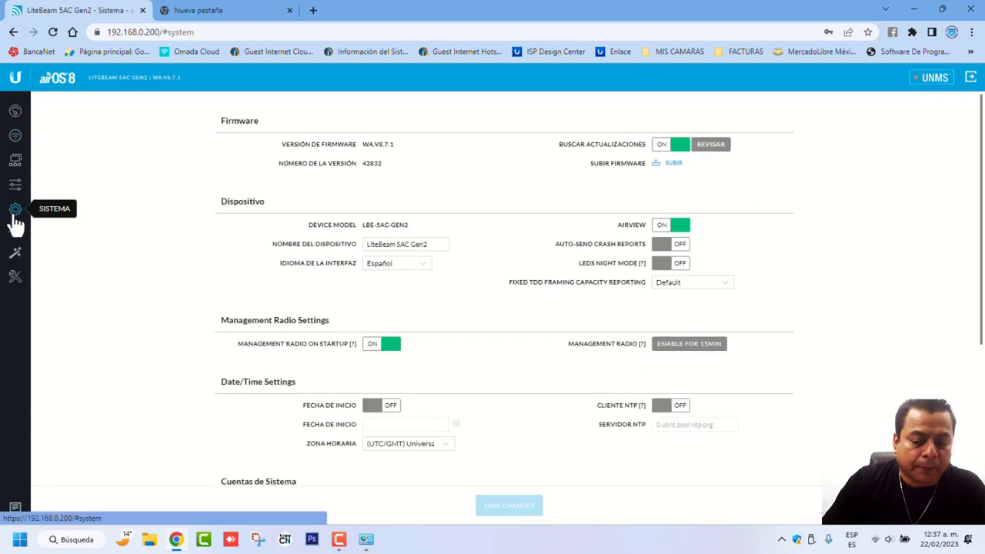
click(678, 156)
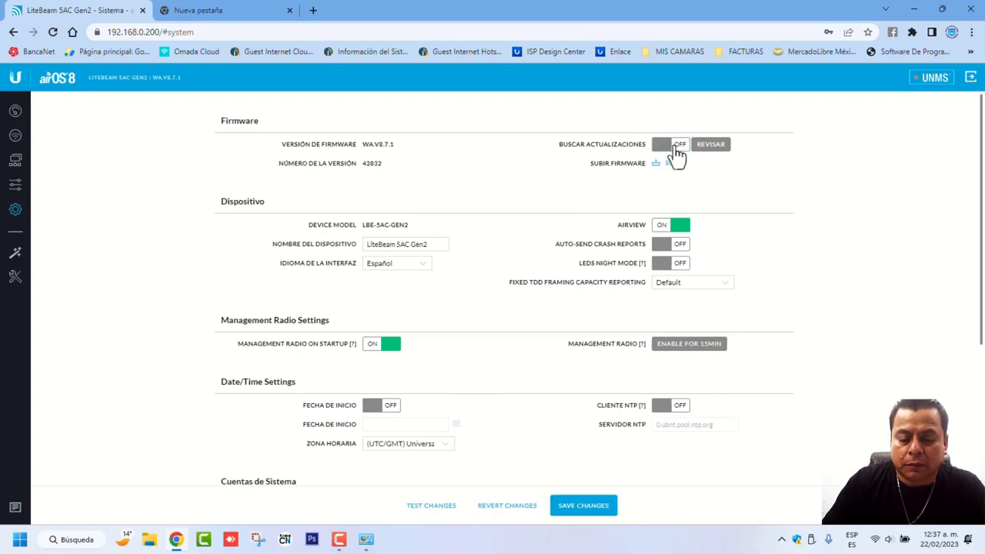
click(585, 506)
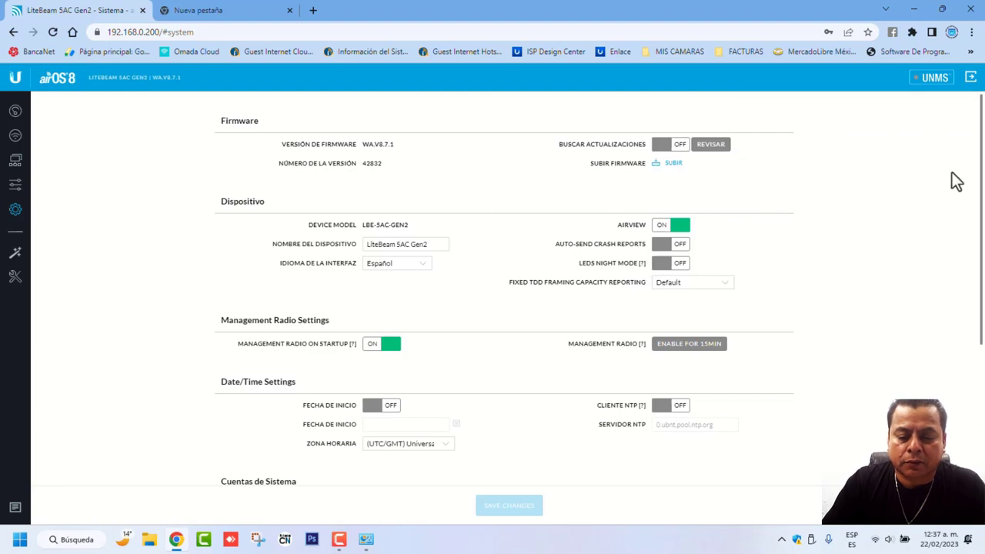
click(19, 162)
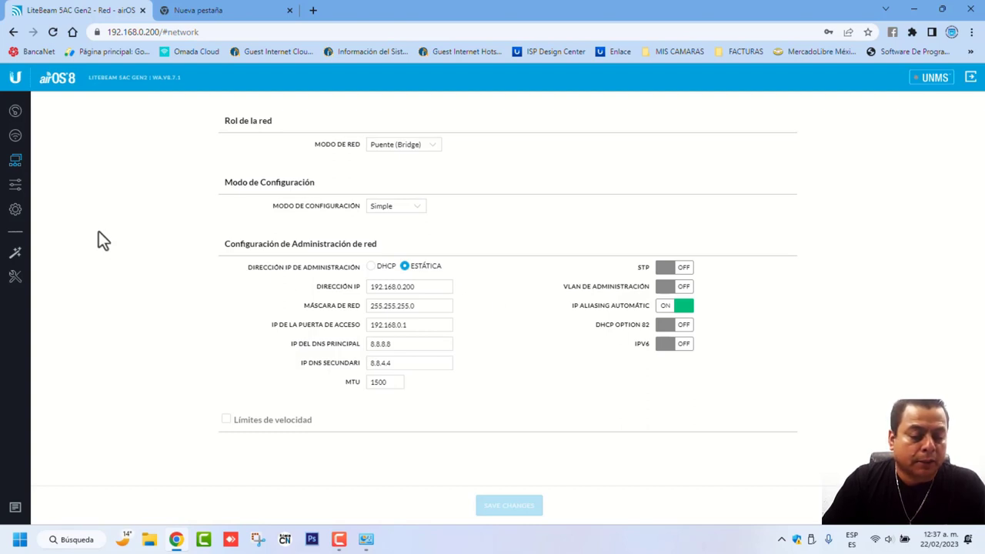
click(16, 211)
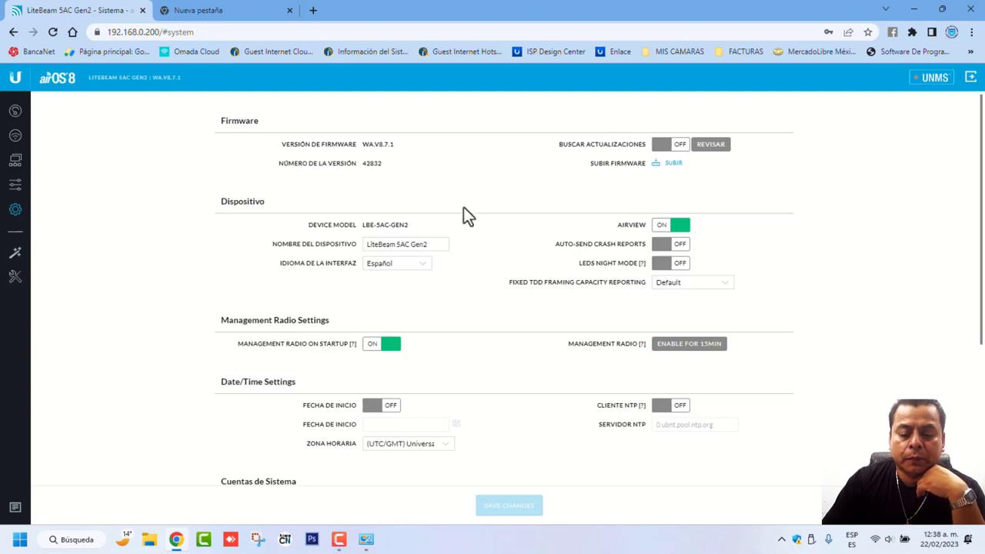
Replace the old device name with LBM2GAC-AP, correcting the typo
click(298, 242)
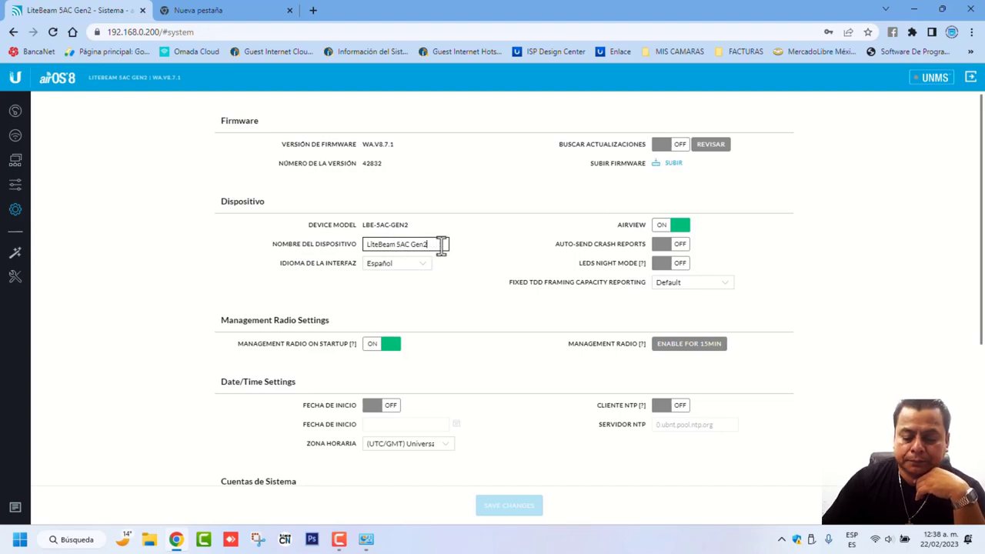
key(BackSpace)
key(BackSpace)
key(BackSpace)
key(BackSpace)
key(BackSpace)
key(BackSpace)
key(BackSpace)
key(BackSpace)
key(BackSpace)
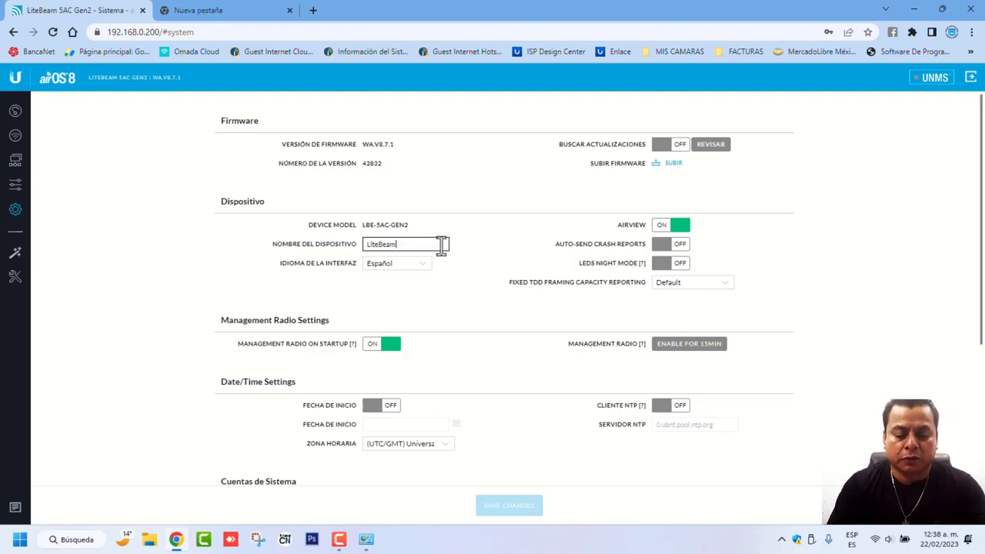
key(BackSpace)
key(BackSpace)
key(BackSpace)
key(BackSpace)
key(BackSpace)
key(BackSpace)
key(BackSpace)
key(BackSpace)
text(l)
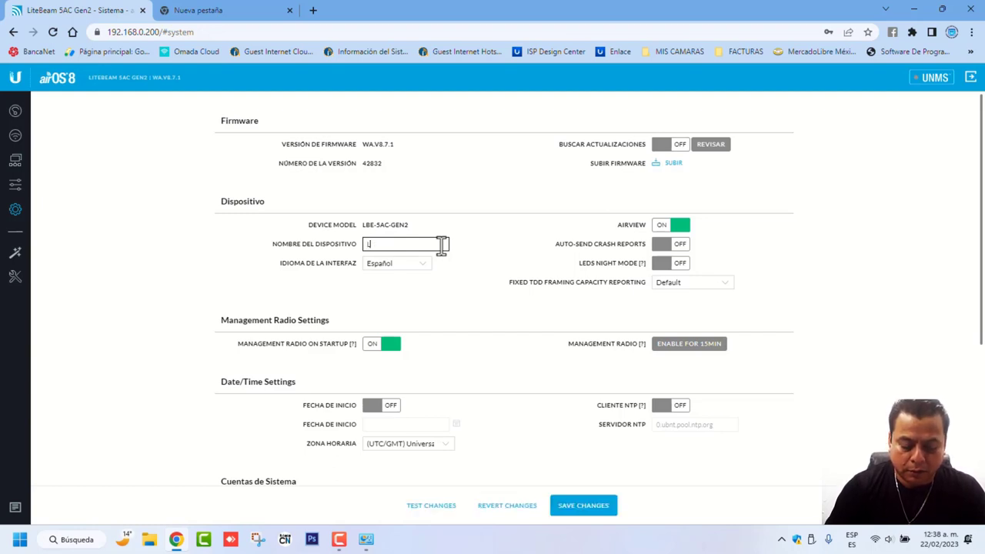
text(BM)
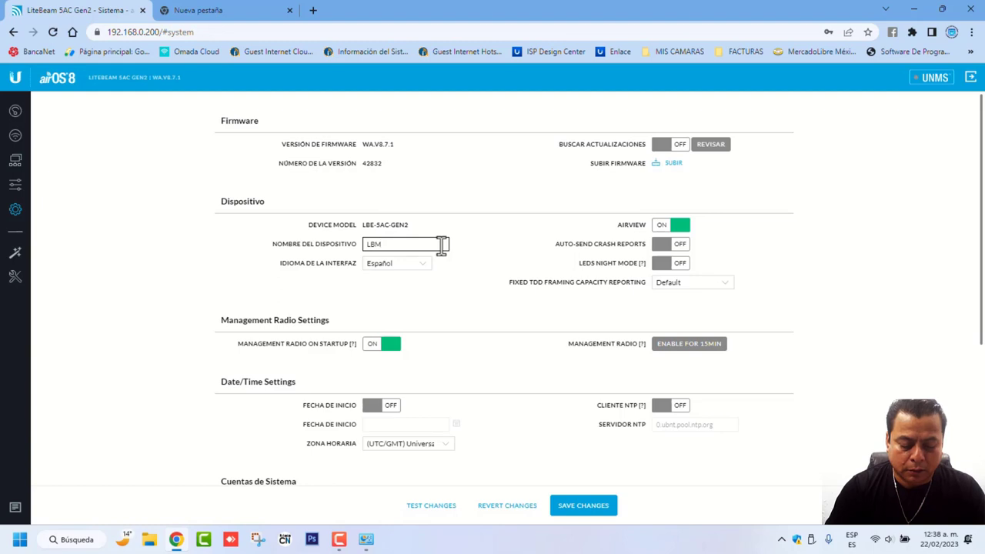
text(2)
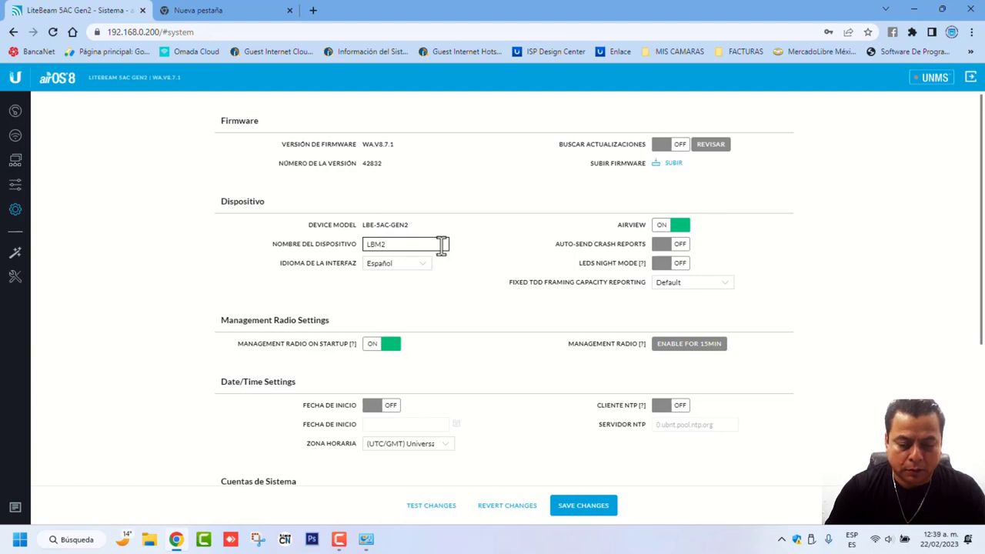
text(GAC)
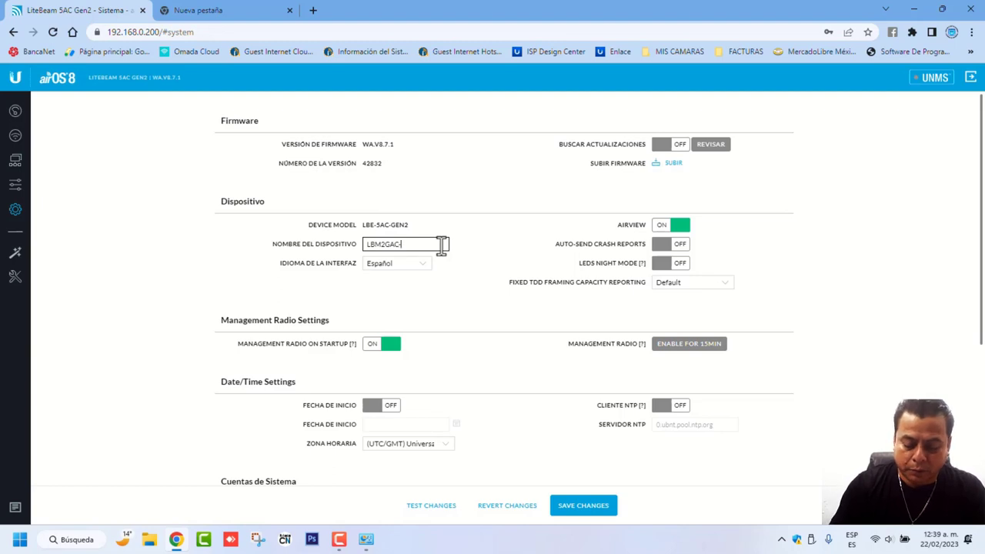
text(-PA)
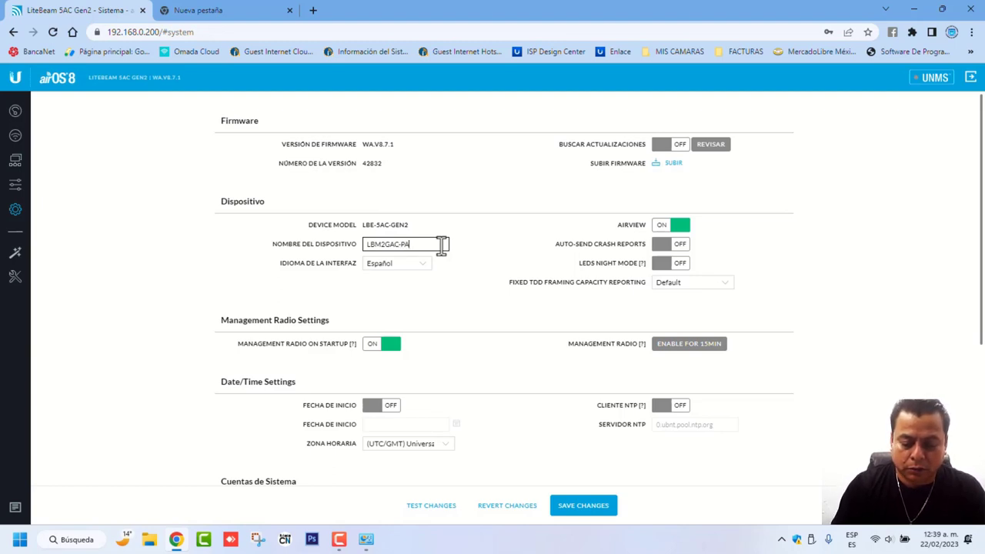
key(BackSpace)
text(AP)
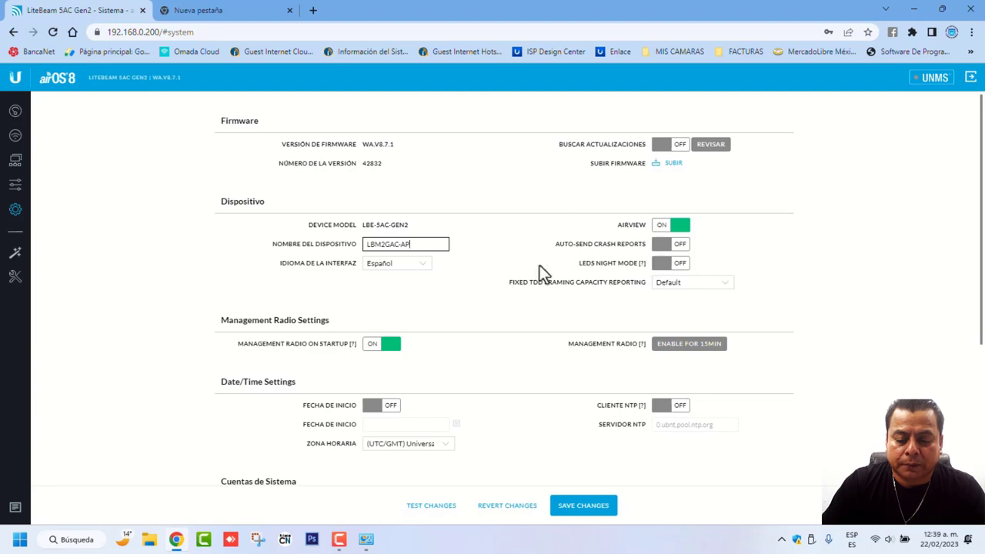
Enable Fecha de Inicio as 02/22/2023 and choose time zone (GMT-06:00) Central
scroll(472, 305, down, 1)
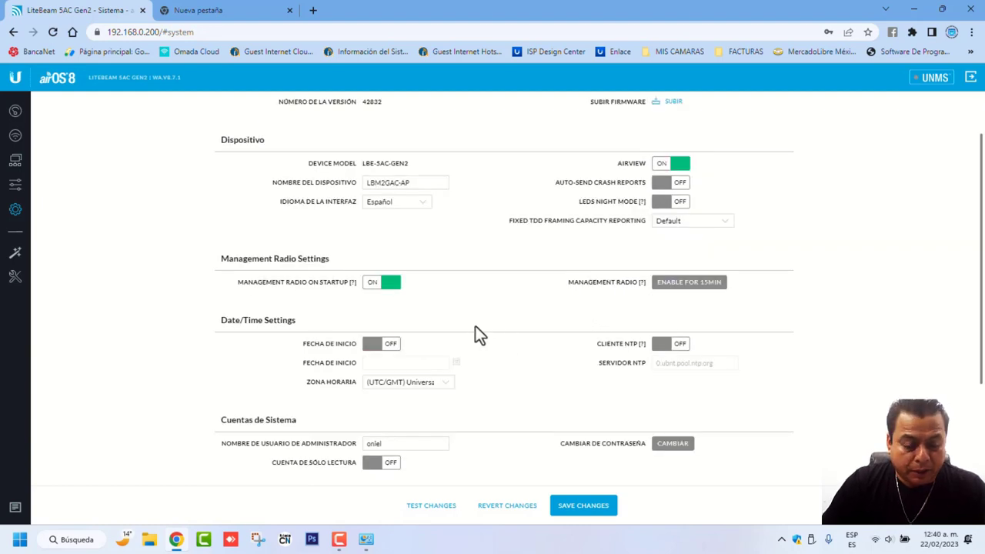
scroll(475, 328, down, 1)
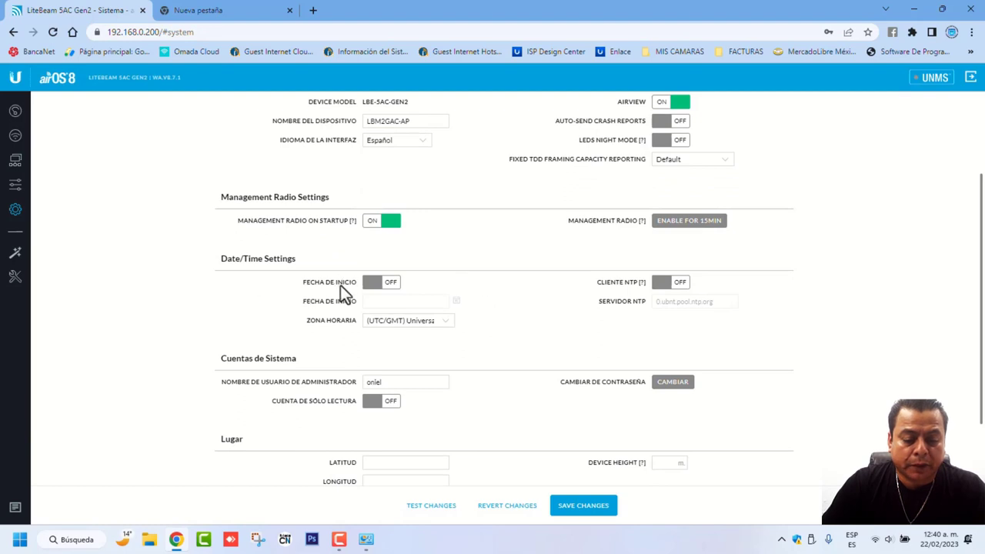
click(389, 283)
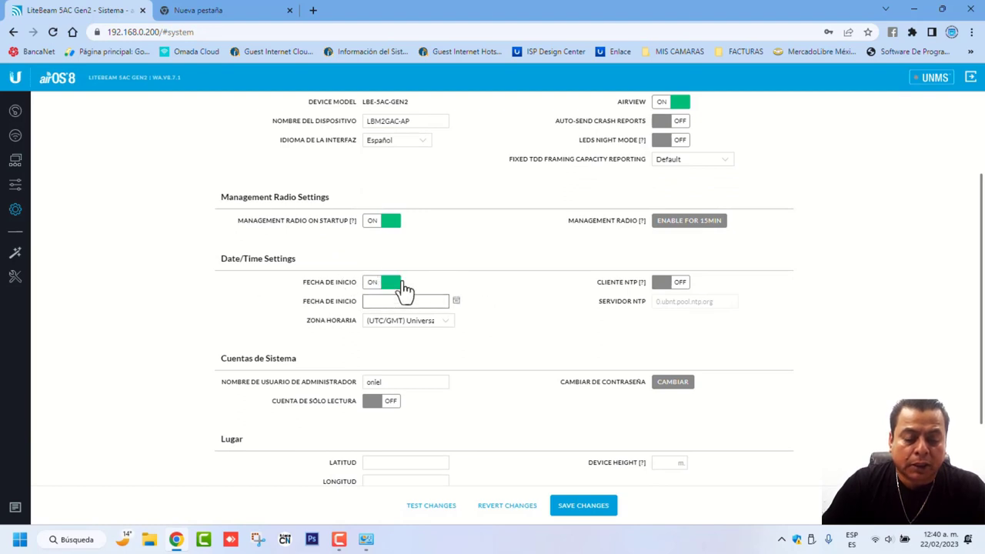
click(451, 303)
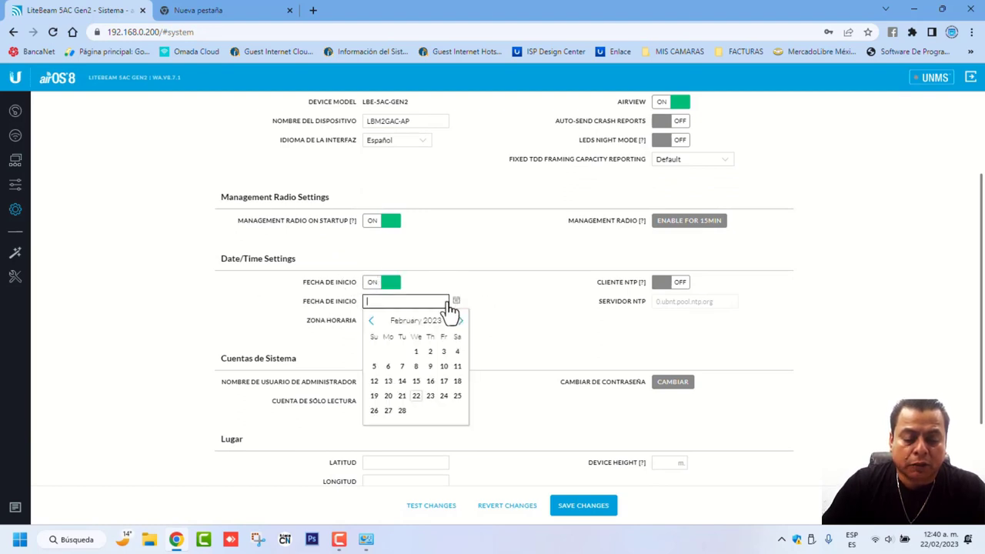
click(414, 397)
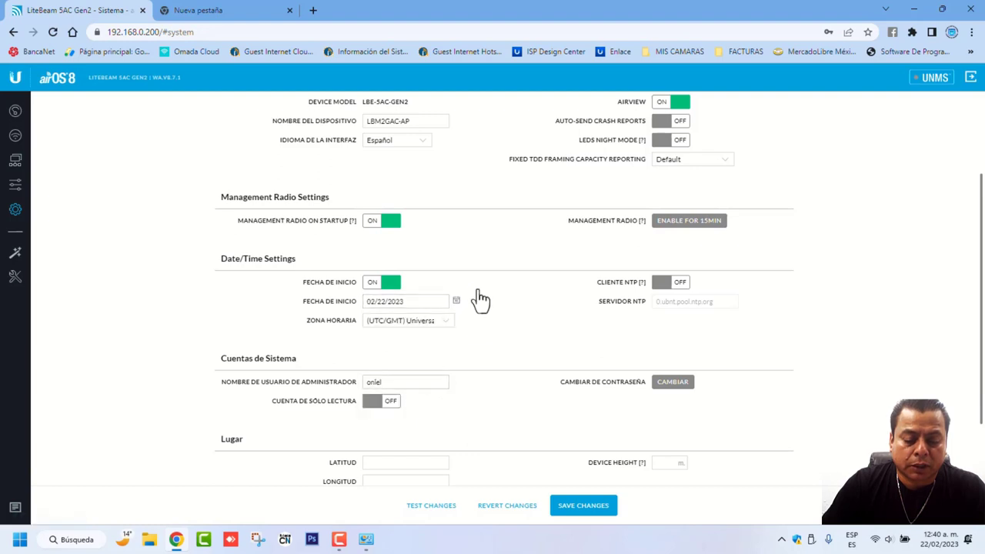
click(445, 322)
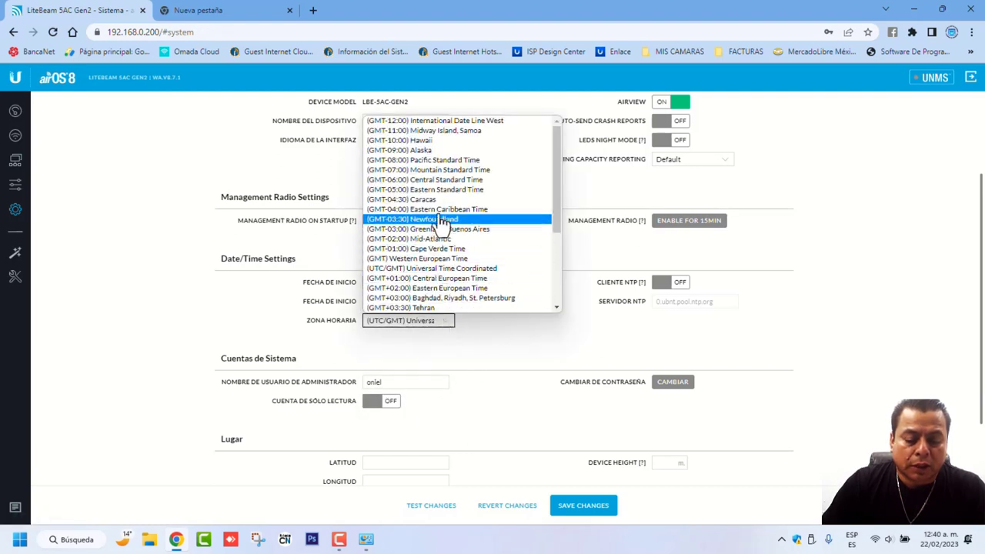
click(437, 182)
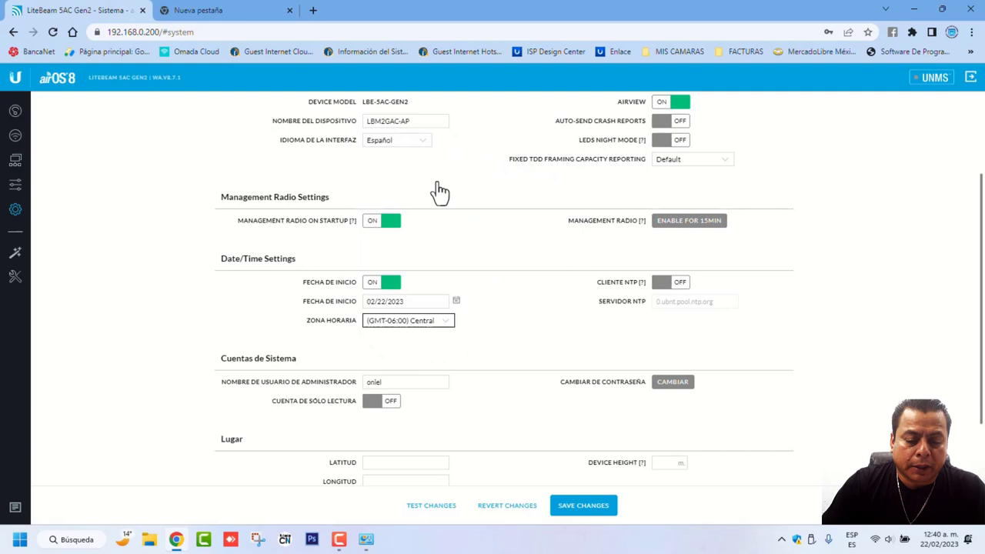
click(499, 322)
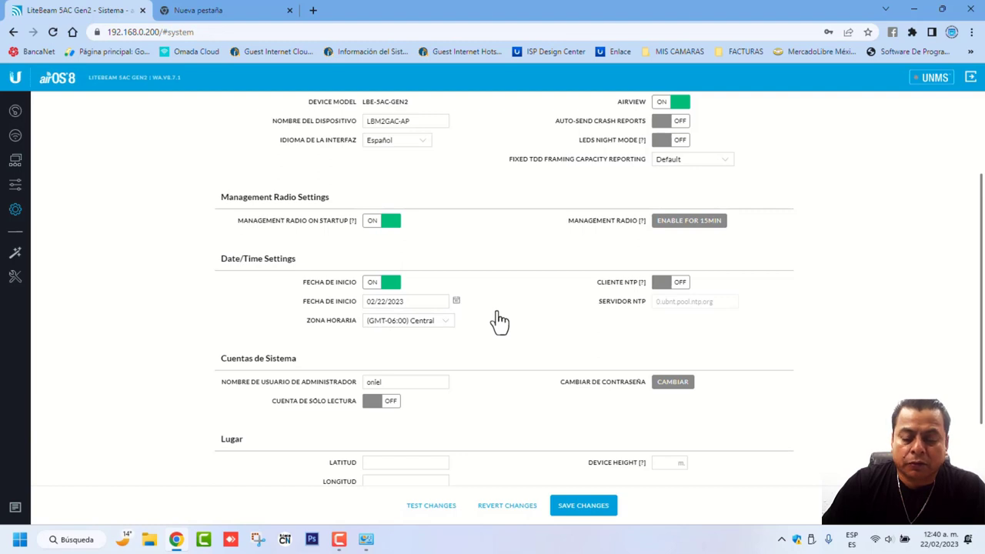
Check the latitude and longitude fields, then save and apply all changes
scroll(498, 322, down, 1)
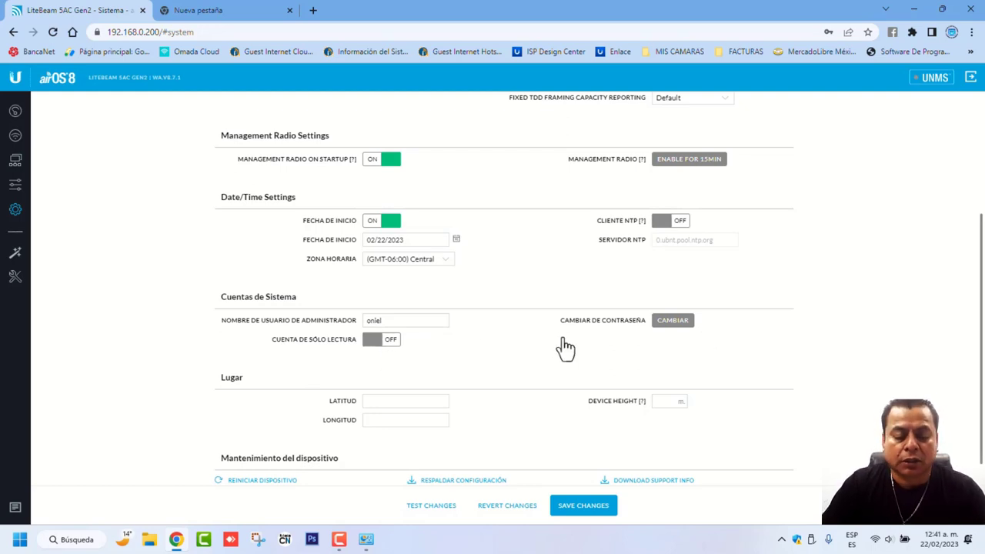
scroll(562, 346, up, 2)
scroll(539, 352, down, 3)
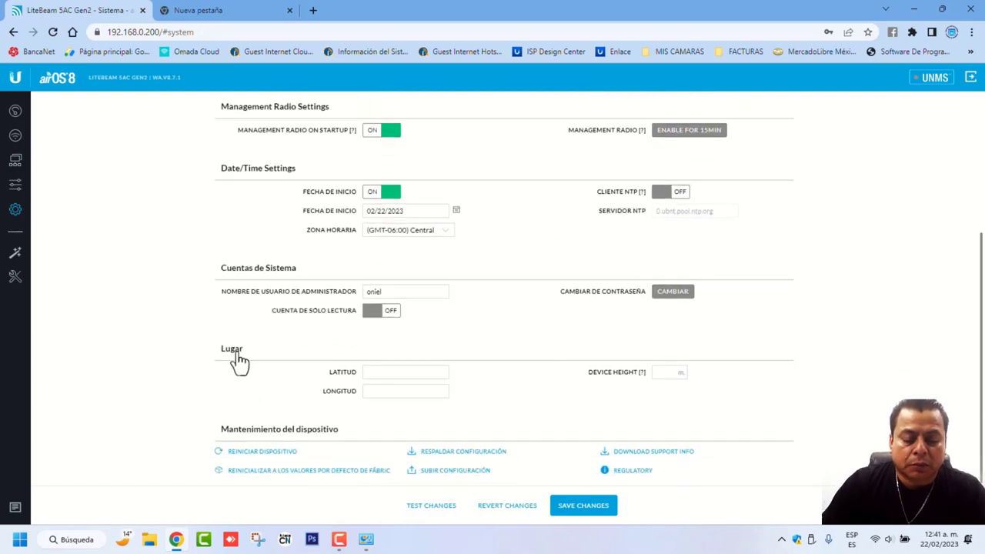
click(387, 394)
click(387, 396)
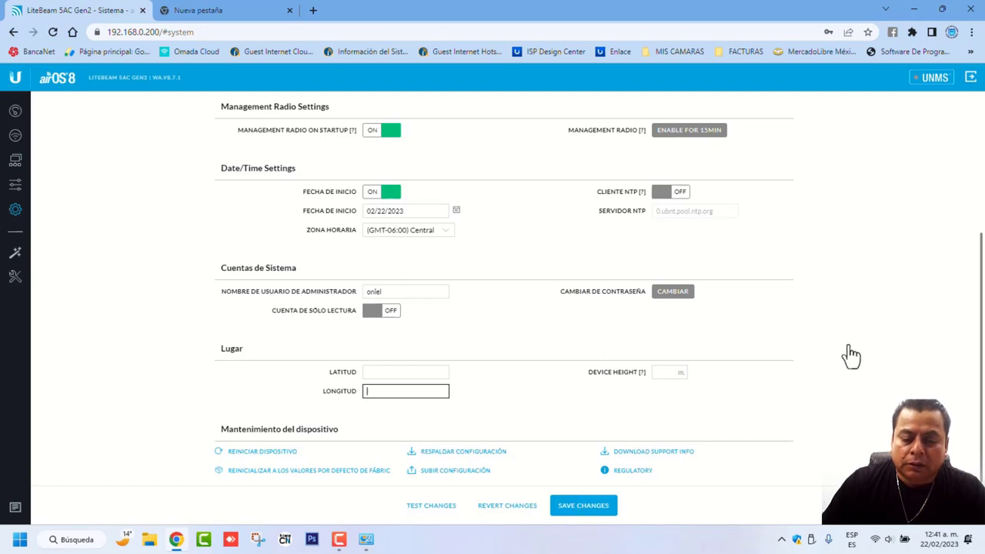
click(583, 507)
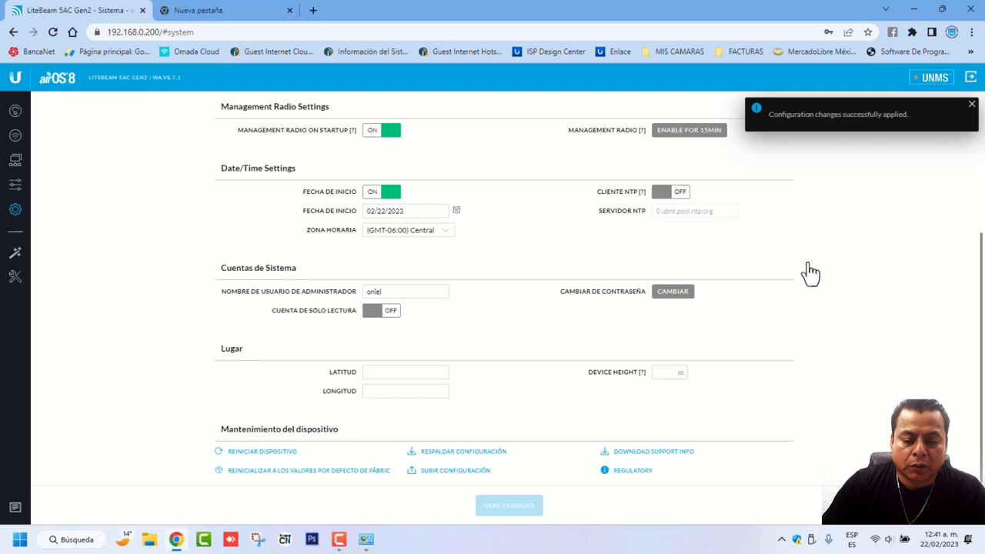
Open the AirMagic page and its Herramientas panel of Ping and Traceroute tools
scroll(812, 276, up, 3)
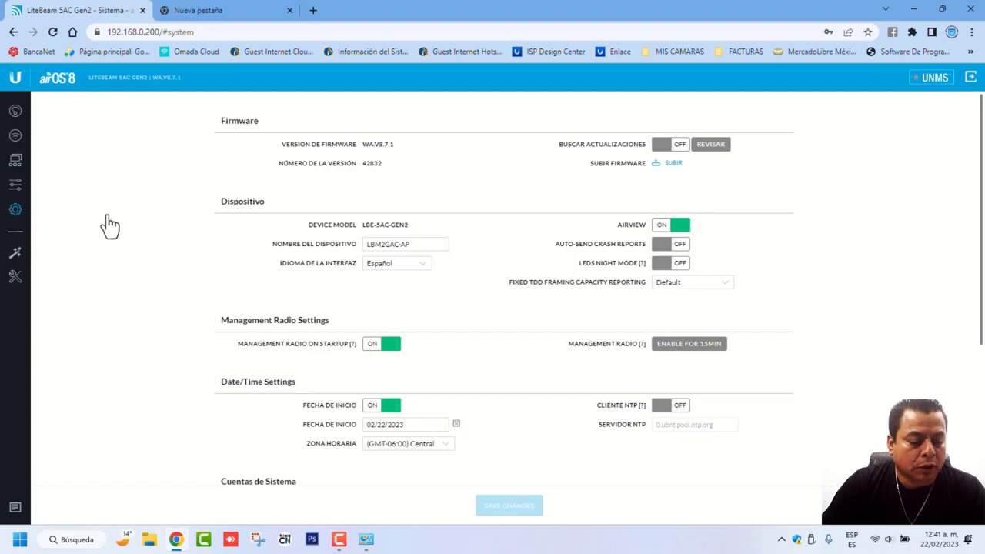
click(16, 258)
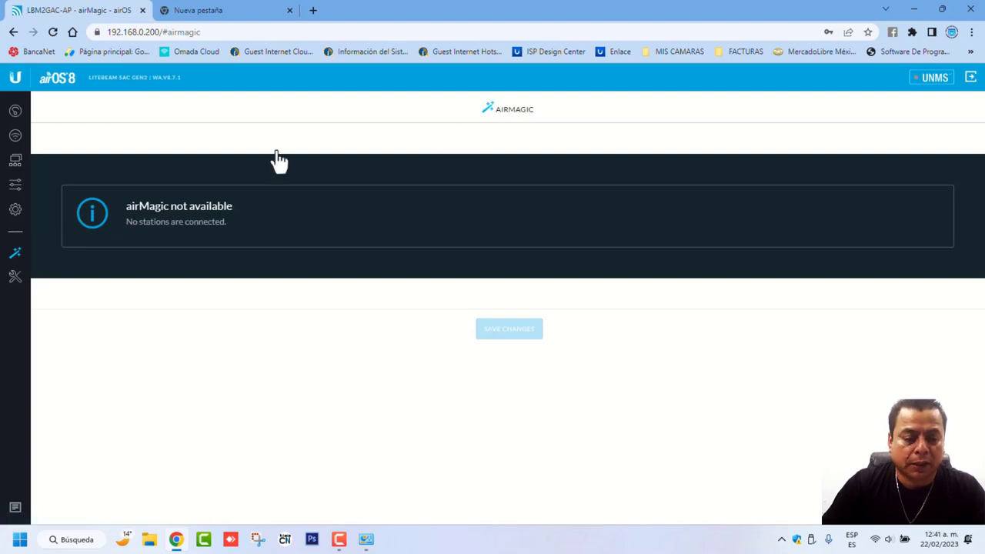
click(15, 279)
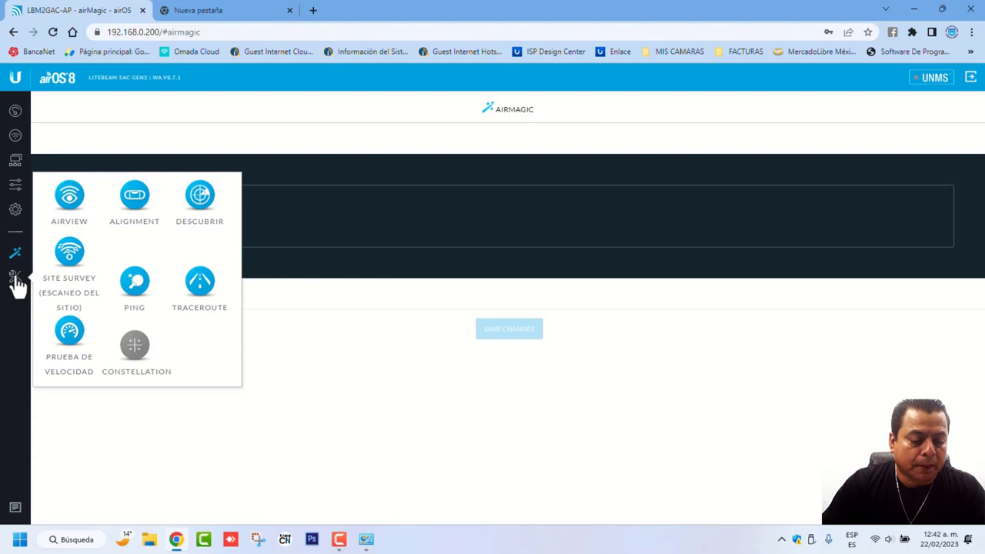
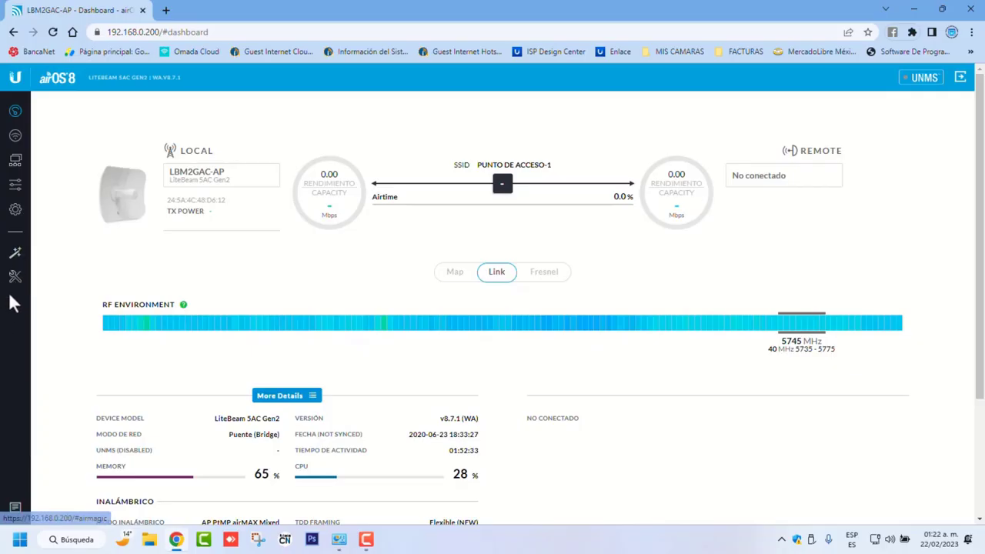
Review the 5 GHz spectrum in AirView's Waveform, Waterfall and Ambient Noise views, then close it
click(15, 276)
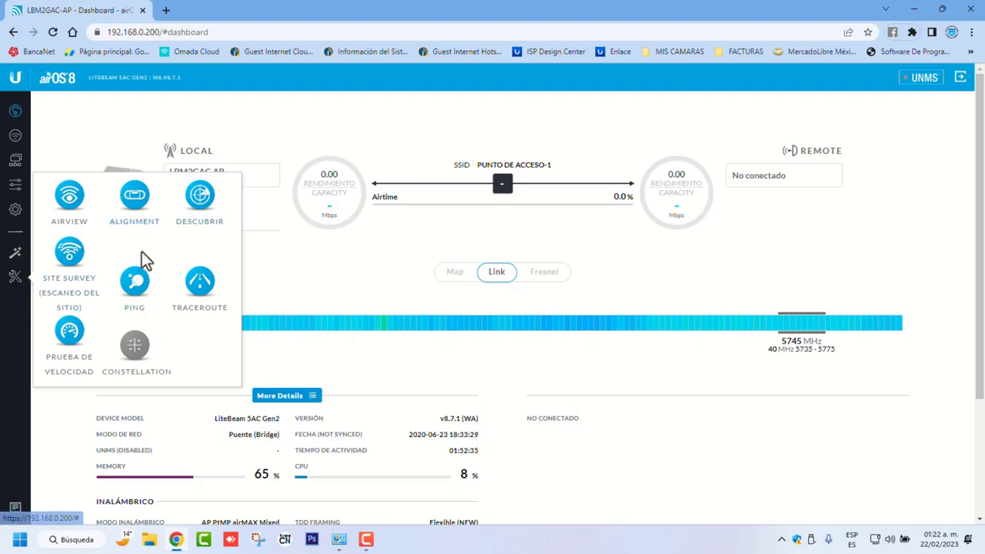
click(75, 201)
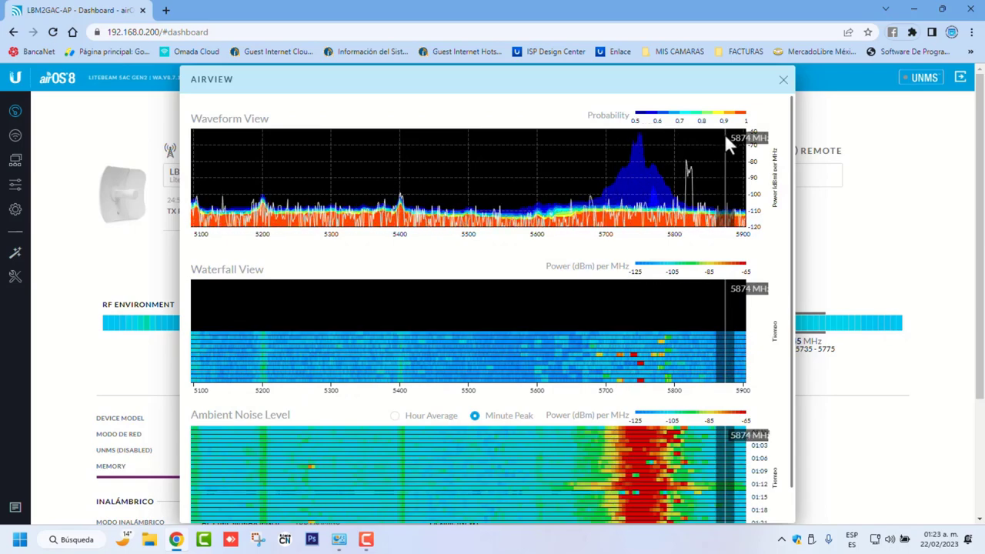
click(783, 81)
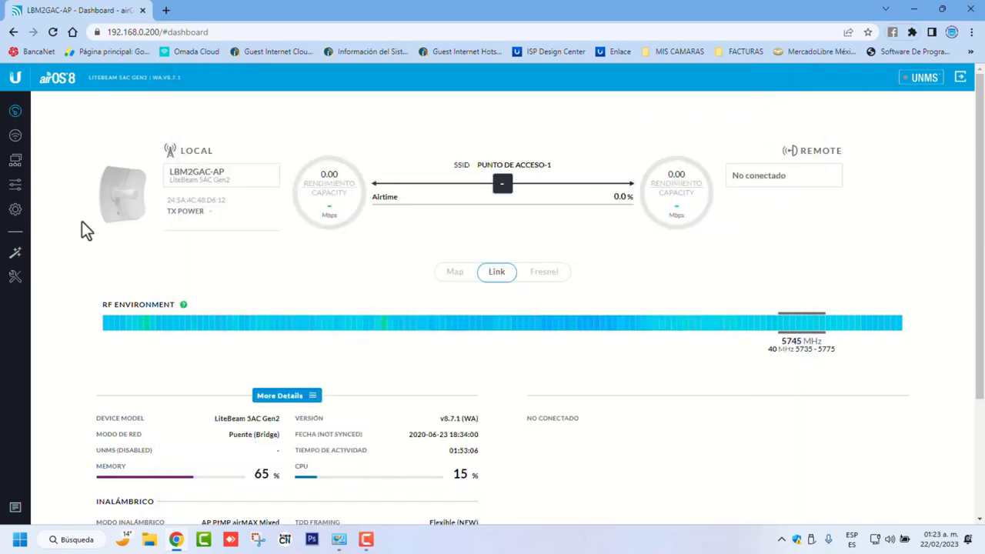
Check the wireless control frequency list and leave it at 5745 MHz
click(16, 141)
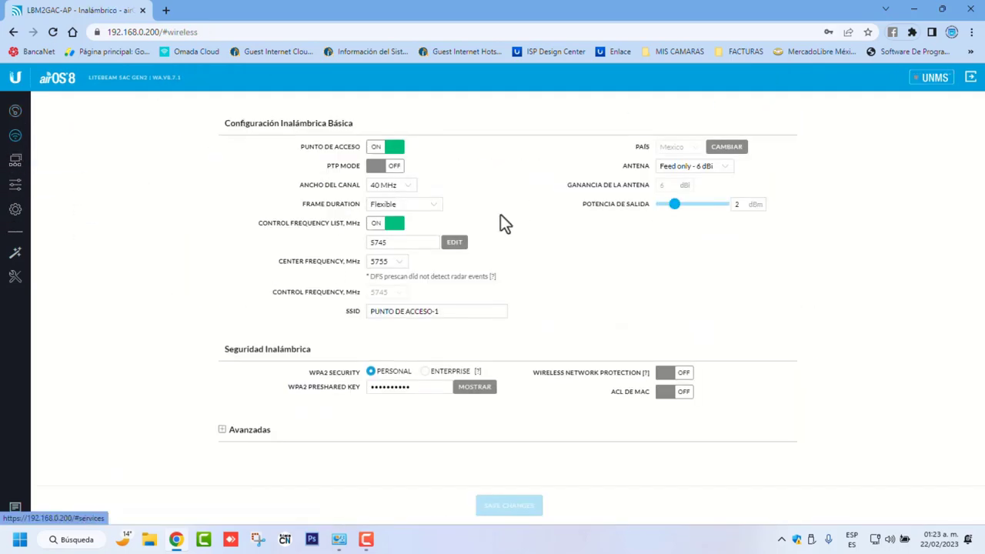
click(453, 244)
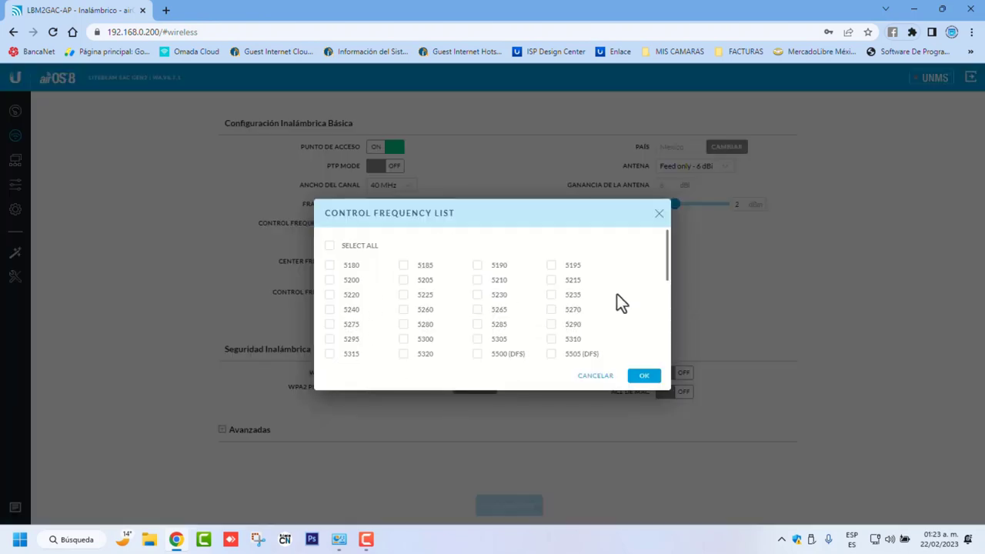
scroll(617, 294, down, 5)
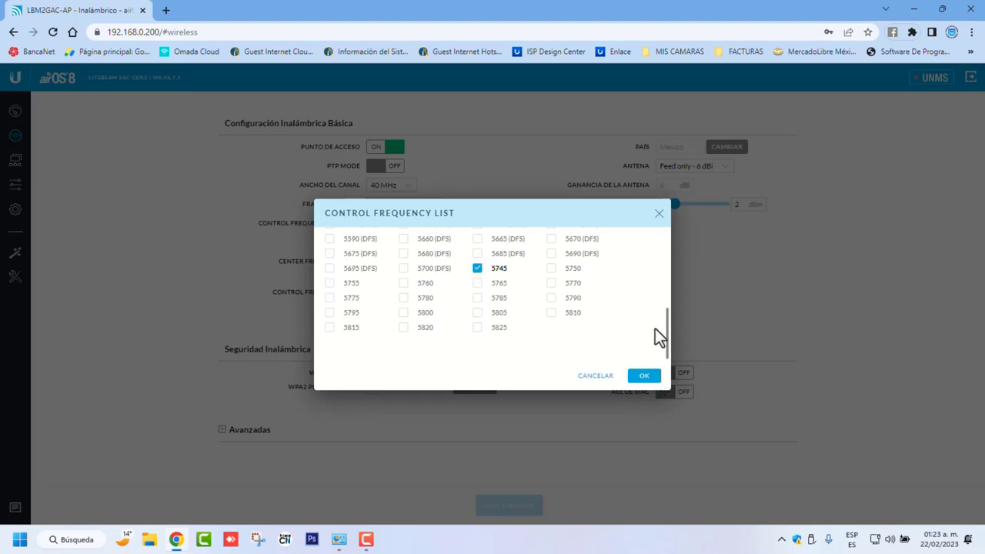
click(659, 213)
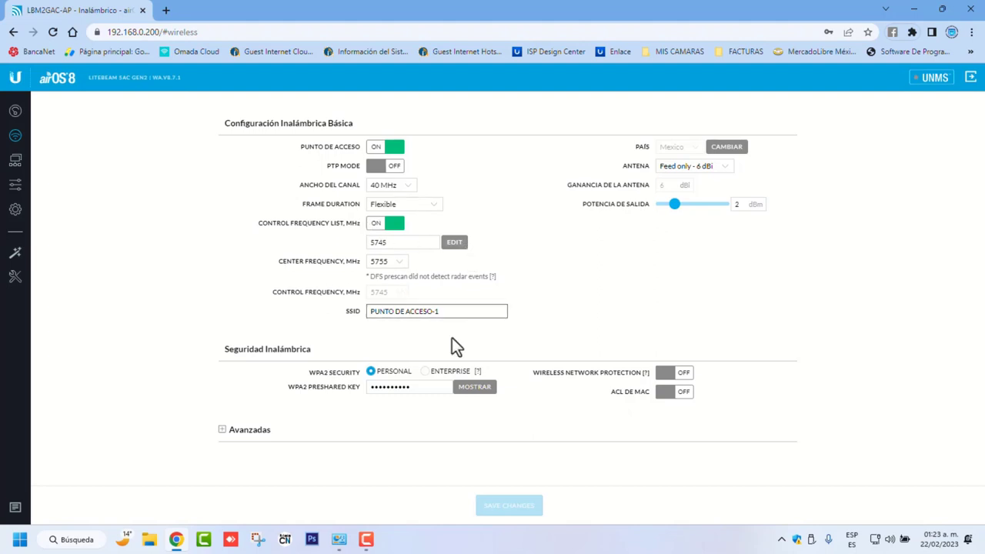
Look over the airMagic page under Tools
click(15, 279)
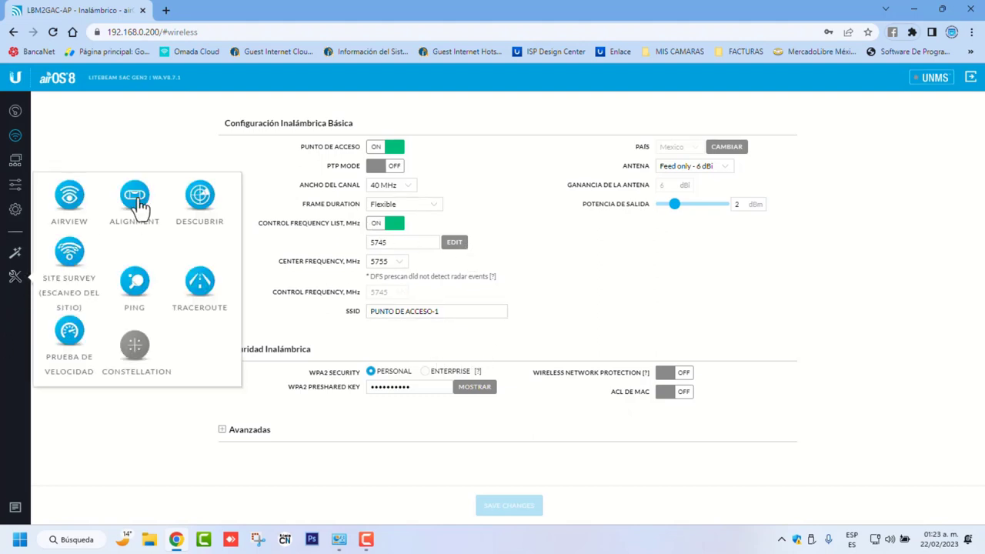
click(11, 261)
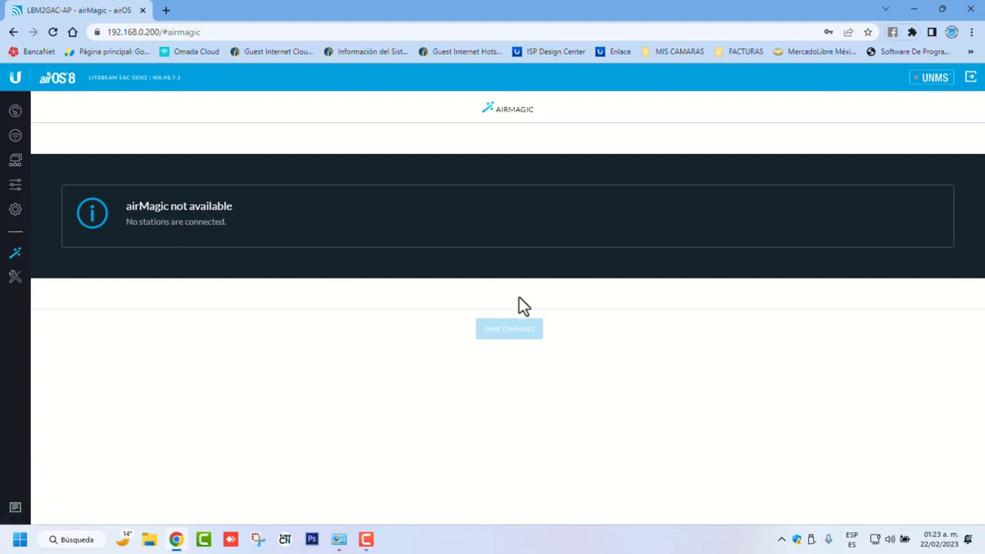
click(16, 276)
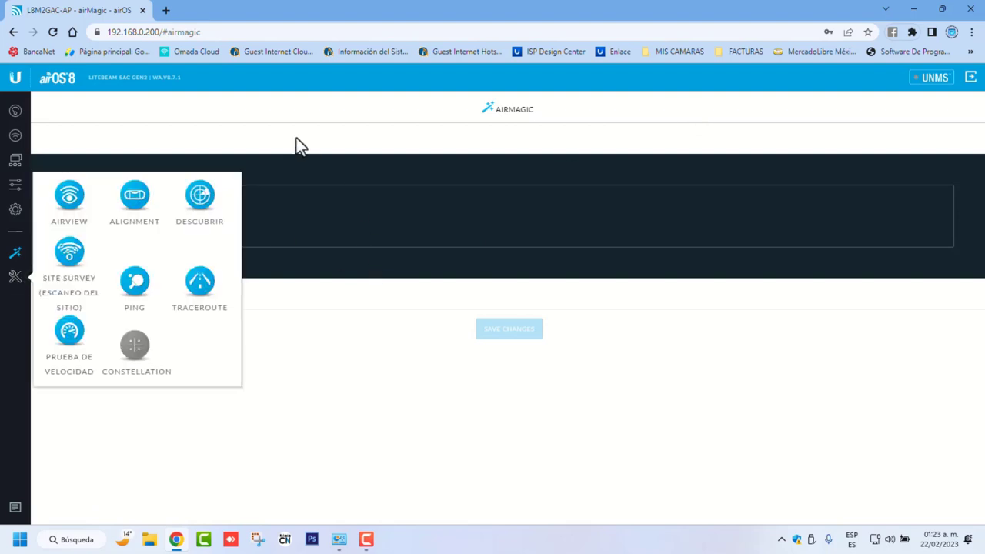
click(273, 126)
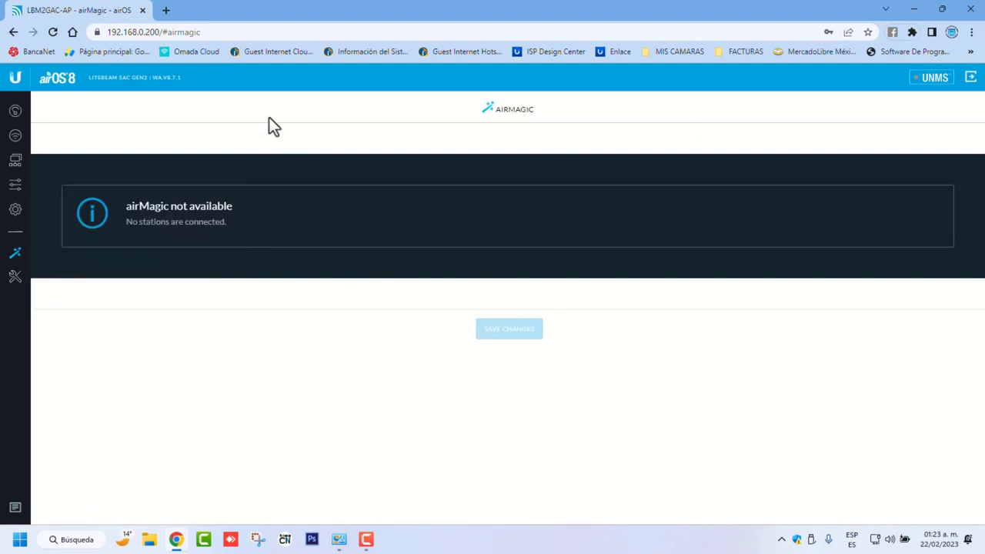
Review the System, Services and Network pages, including the management IP field
click(19, 217)
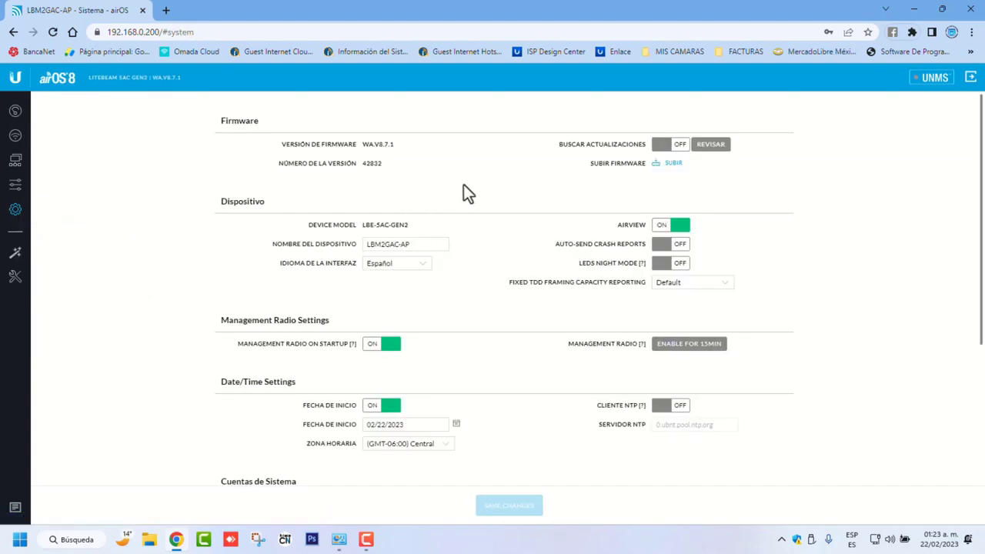
scroll(460, 210, down, 2)
scroll(460, 210, up, 2)
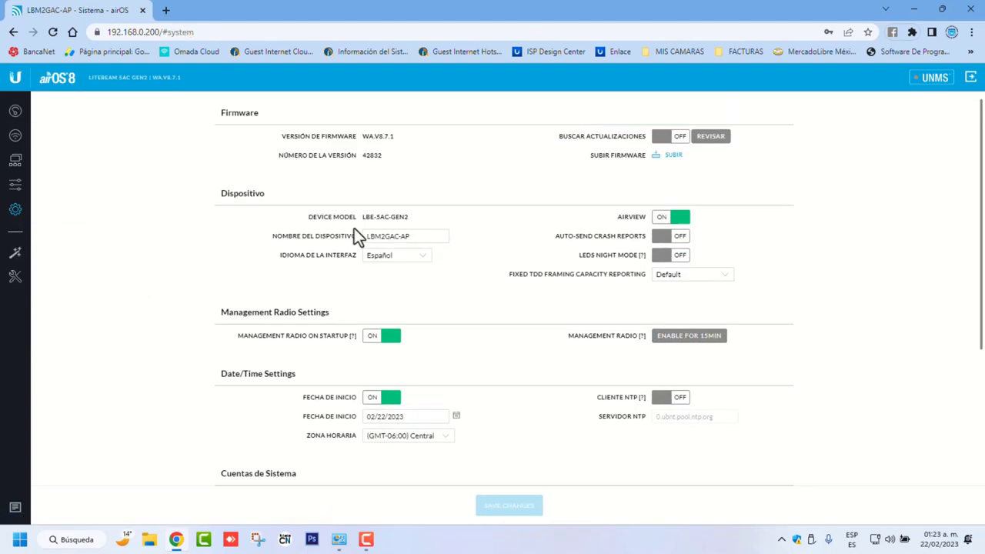
click(16, 188)
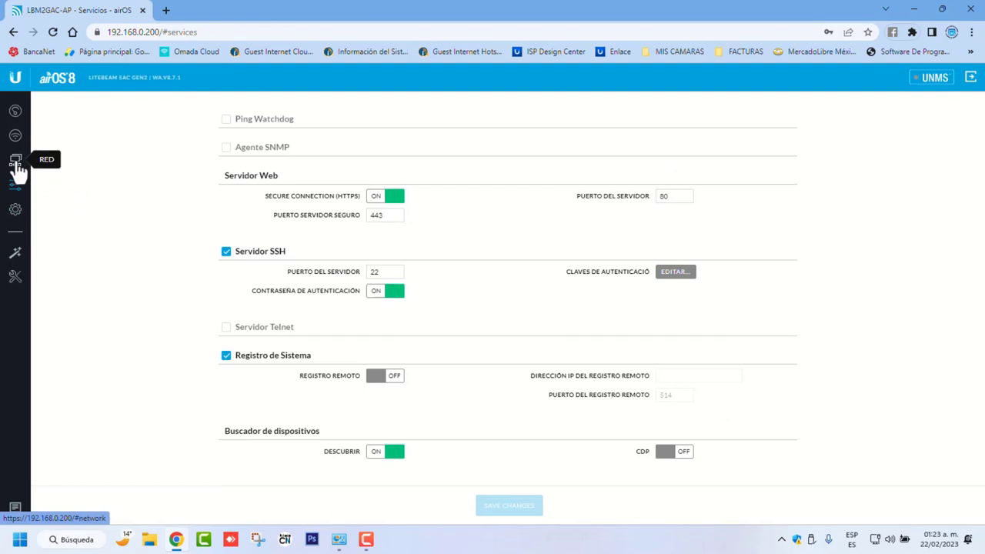
click(17, 162)
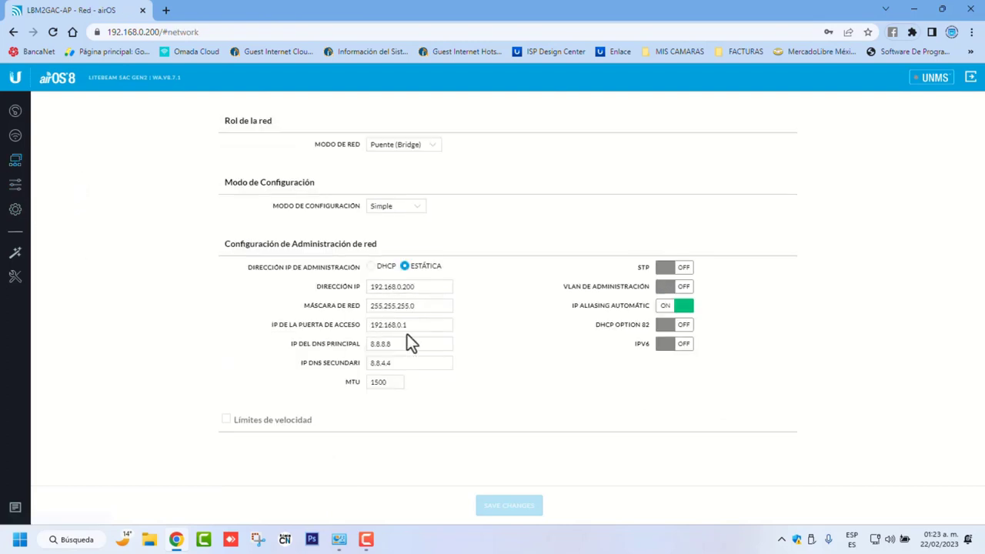
click(405, 289)
Revisit the Wireless and Dashboard pages, then open a new browser tab
click(21, 147)
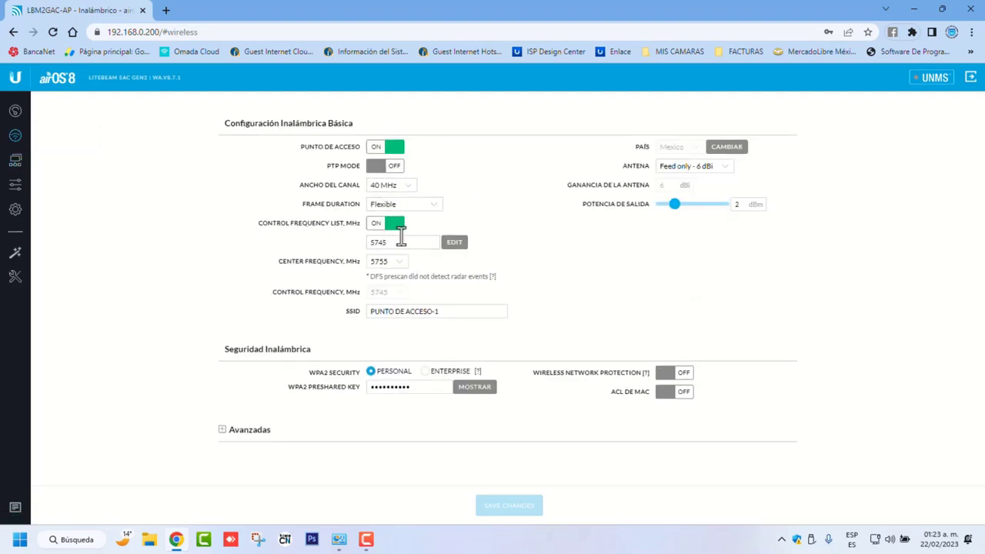
click(15, 113)
click(14, 137)
click(169, 10)
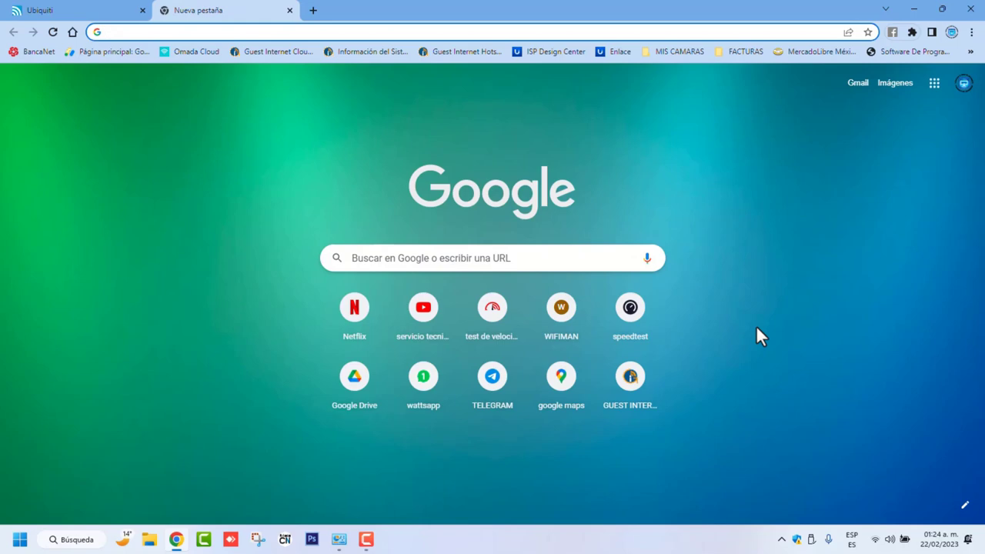
Open the IPv4 properties of the Ethernet adapter in Network Connections
click(340, 539)
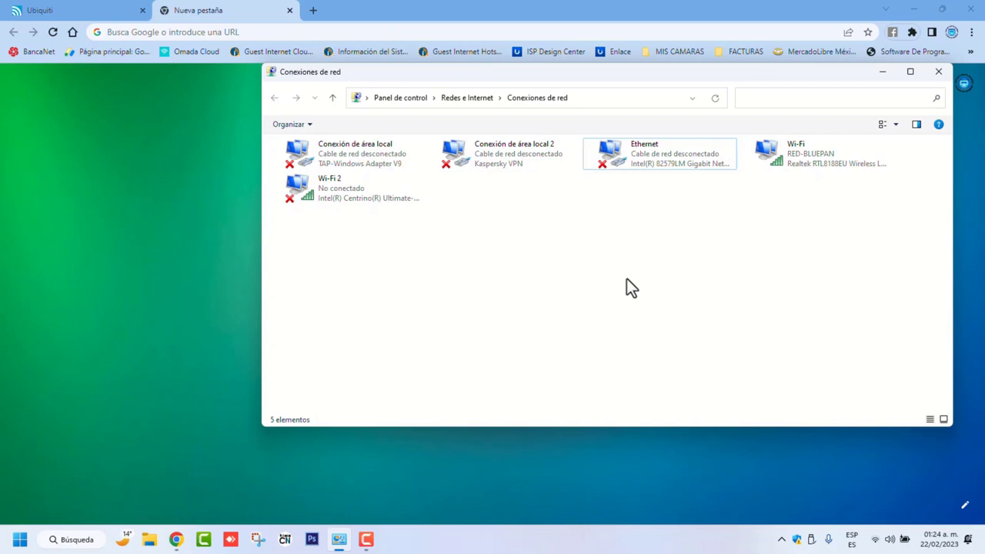
right_click(648, 154)
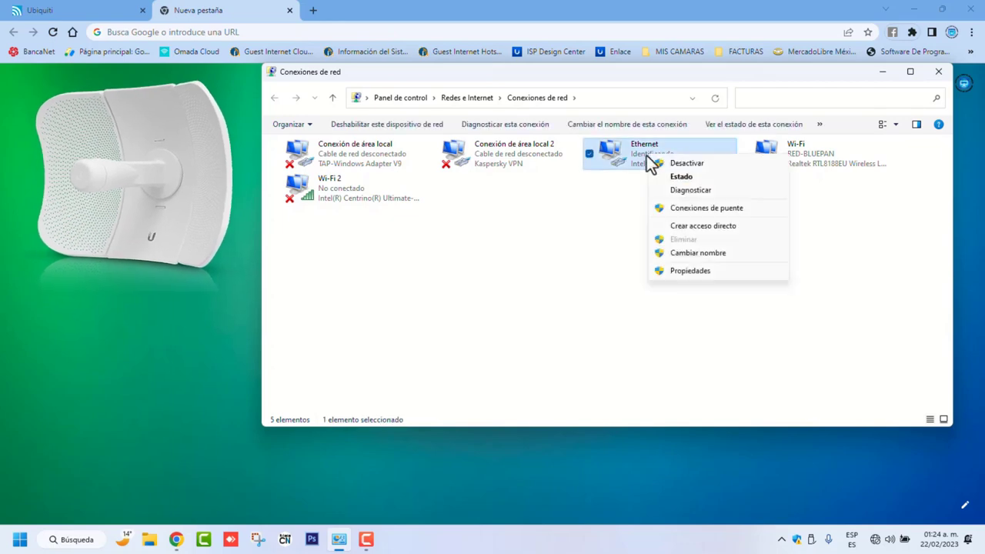
click(701, 273)
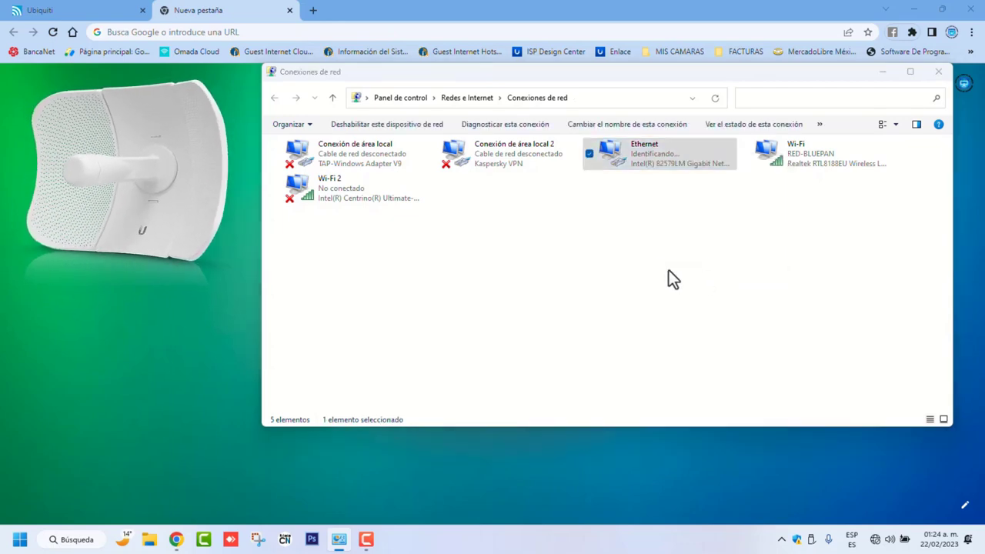
click(385, 270)
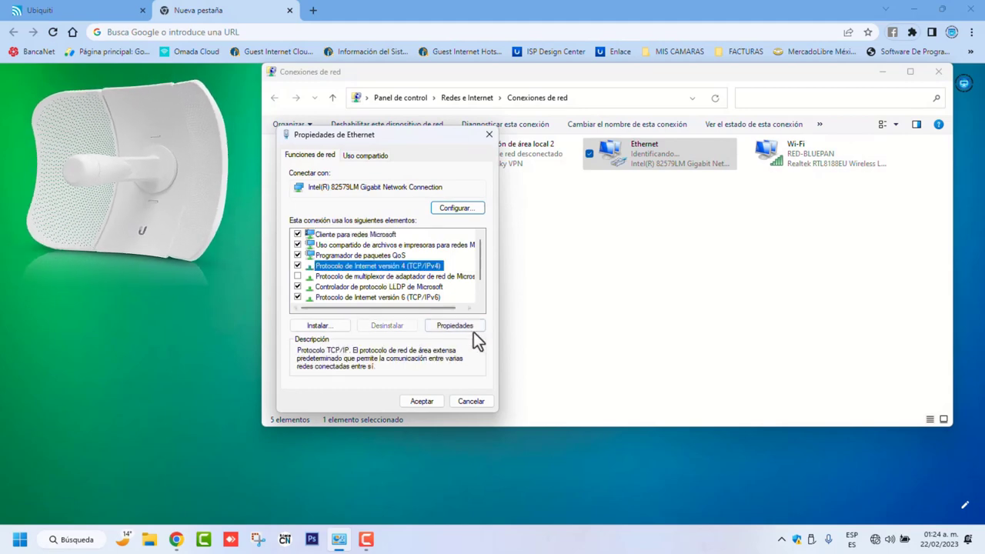
click(468, 329)
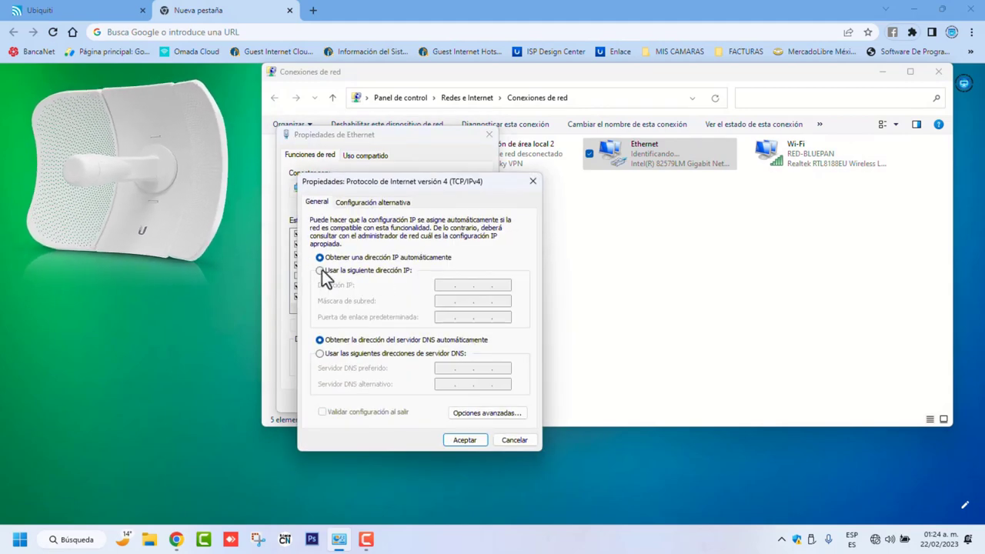
Assign static IP 192.168.1.100, mask 255.255.255.0, gateway 192.168.1.20 and apply
click(322, 271)
click(449, 285)
text(1)
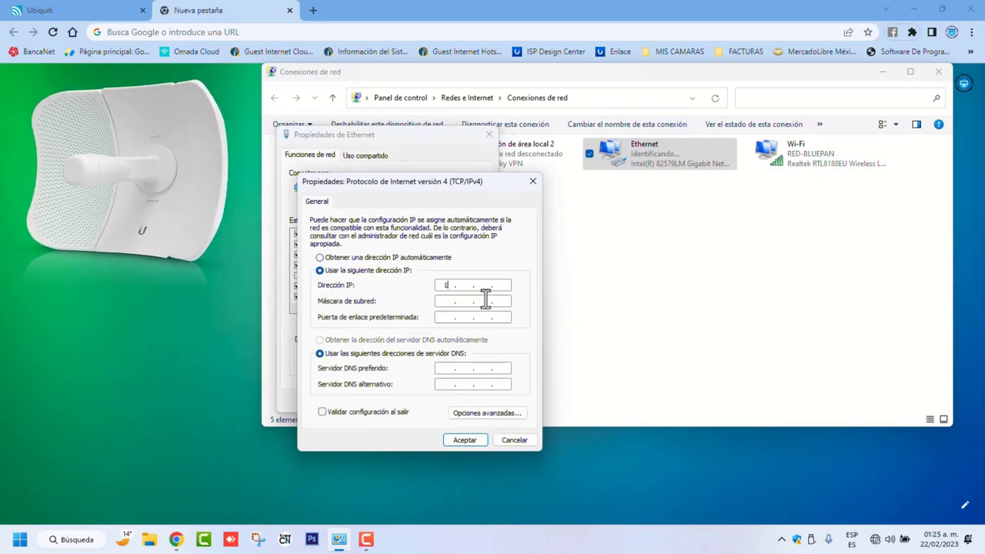
text(92.168.1.100)
key(Tab)
key(Tab)
text(192 . 168 . 1 . 20)
click(465, 440)
click(424, 401)
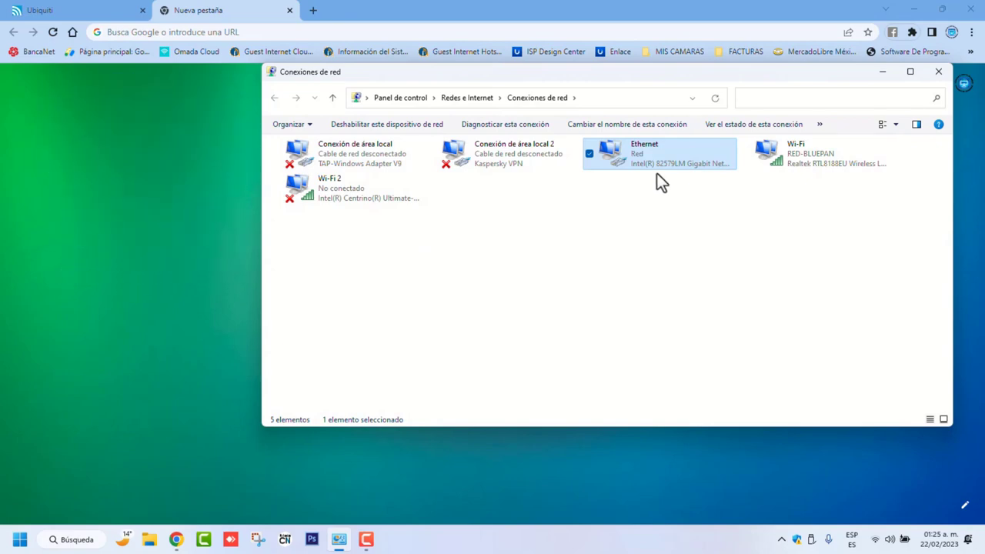
click(211, 243)
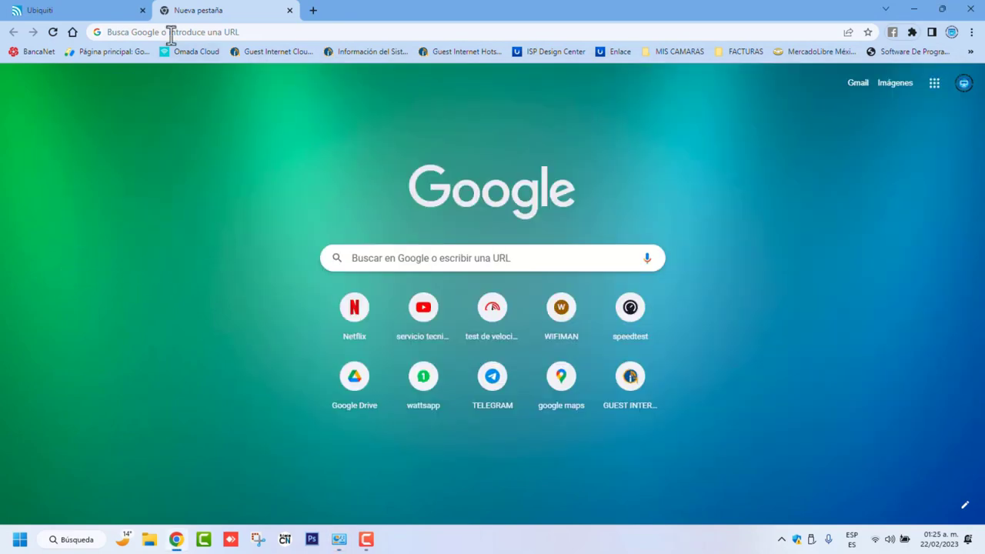
Load 192.168.1.20 in the browser and proceed past the certificate warning
click(171, 33)
text(192)
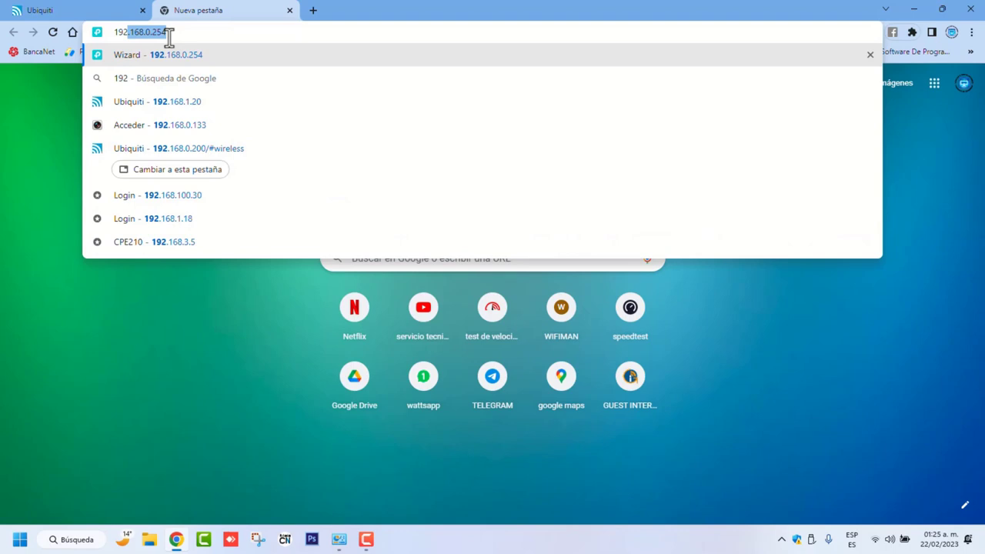
text(.168.)
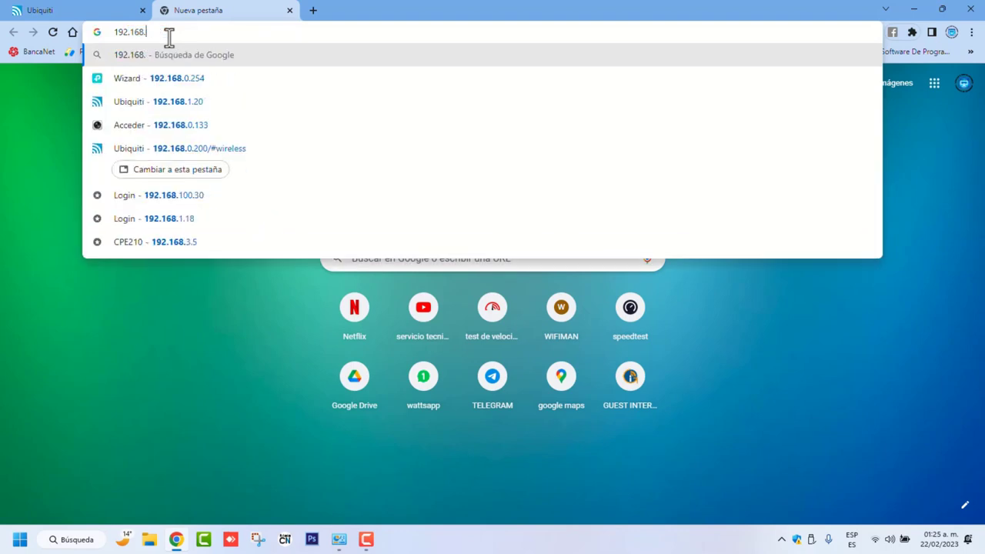
text(1.20)
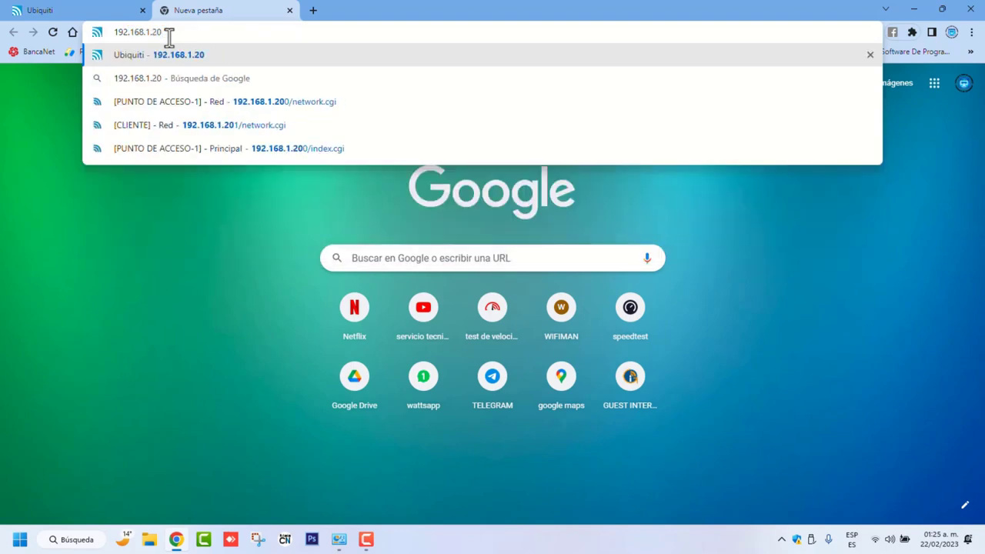
key(Return)
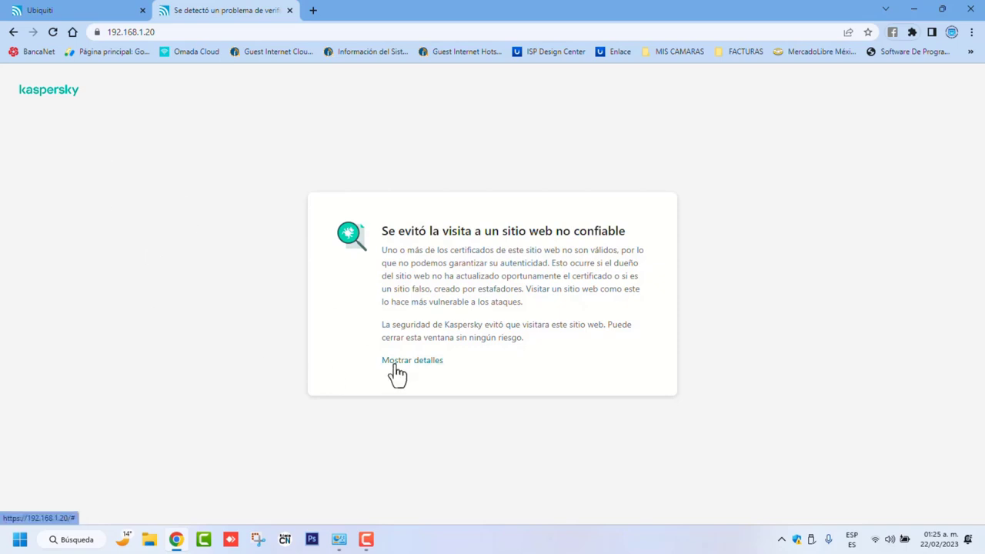
click(396, 365)
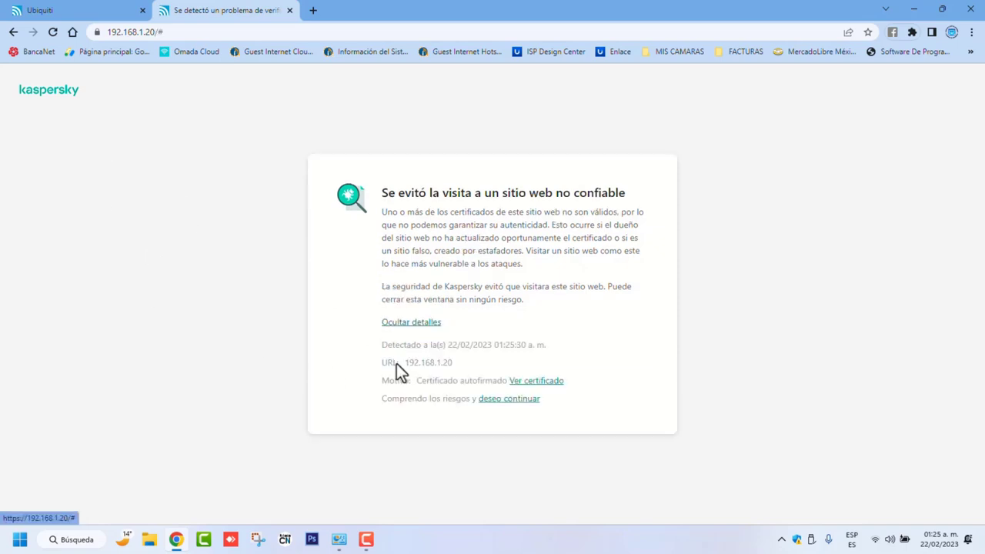
click(517, 402)
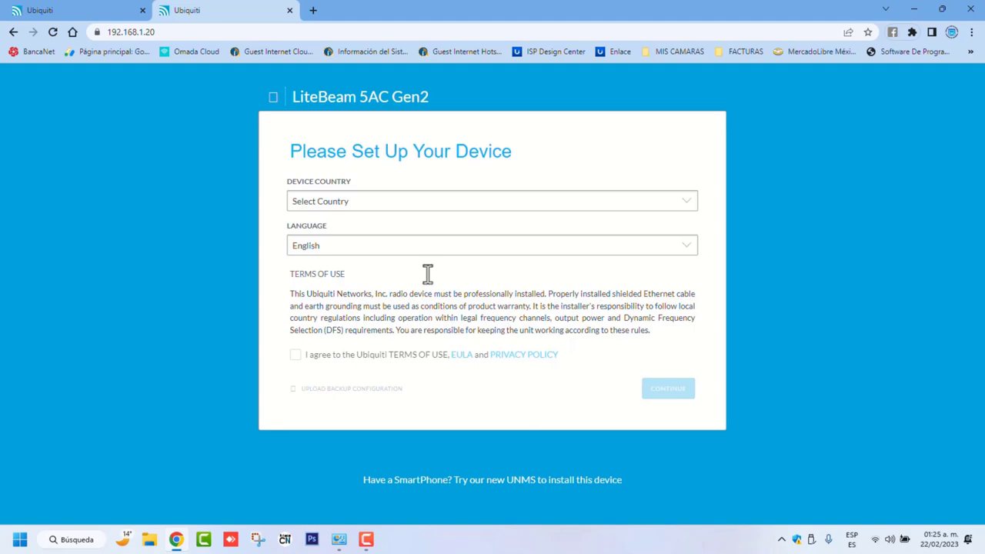
Set country to Mexico and language to Español, accept the terms, and continue
click(341, 209)
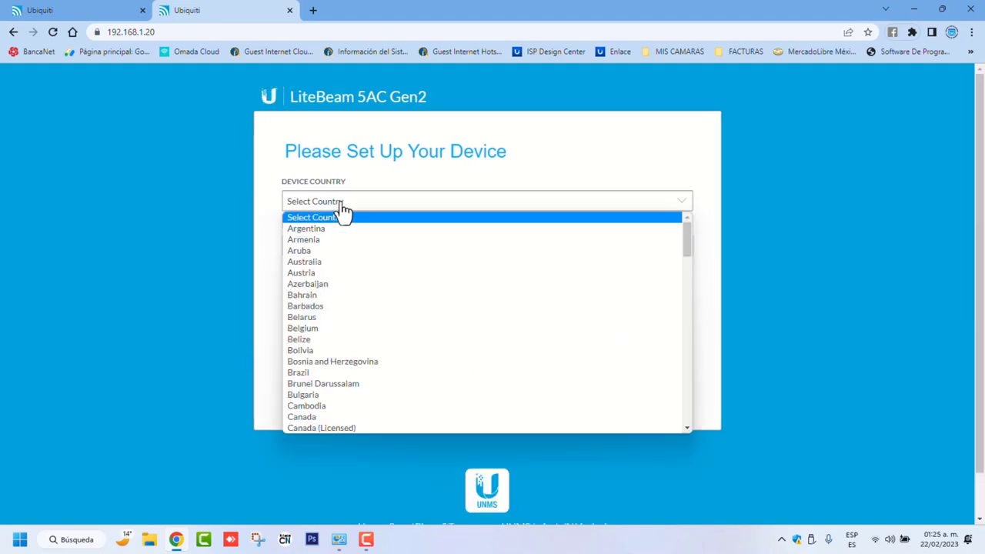
scroll(332, 311, down, 6)
scroll(333, 310, down, 3)
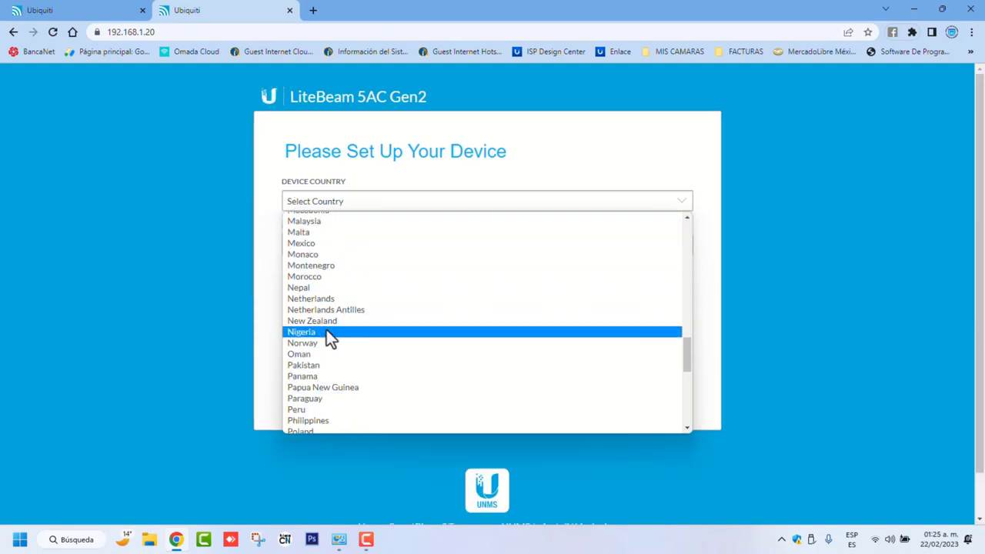
click(309, 244)
click(313, 248)
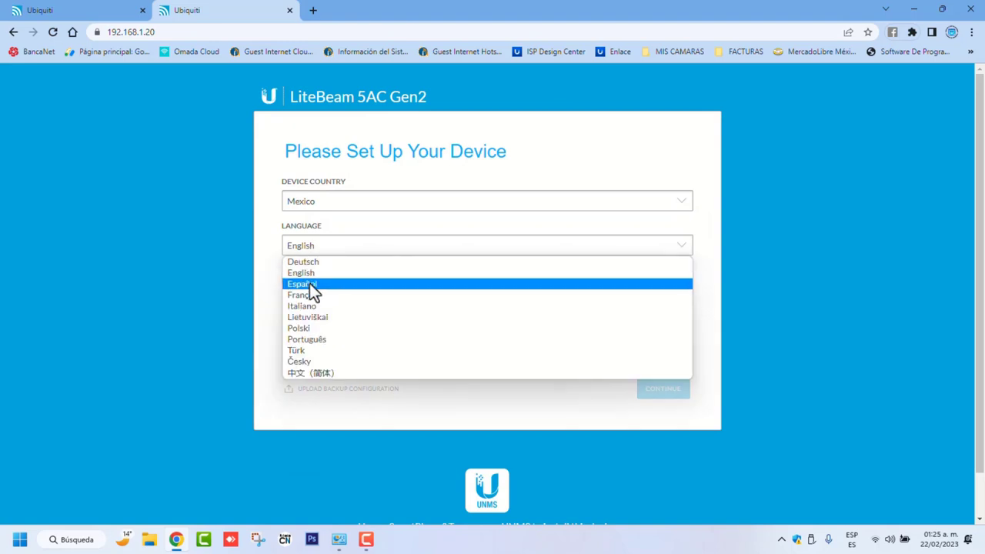
click(309, 283)
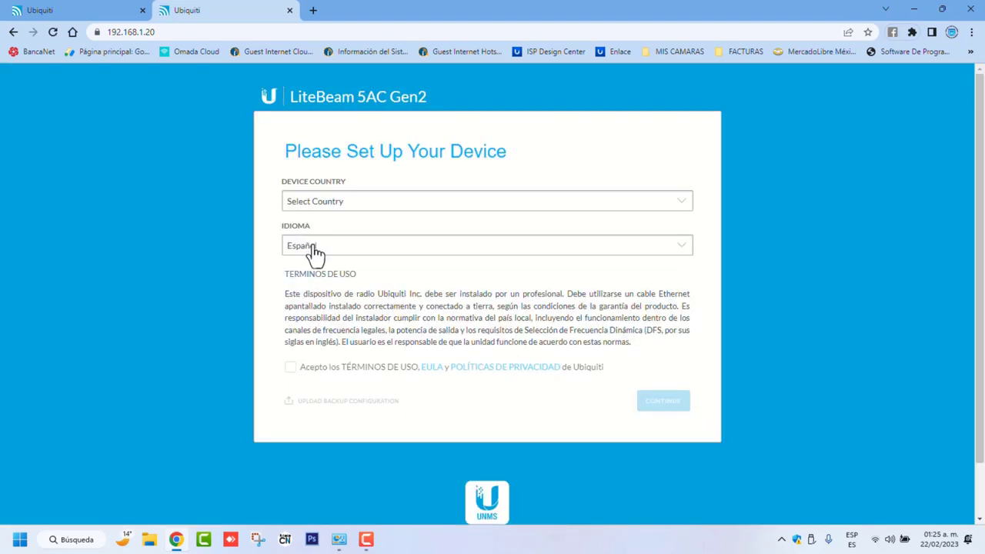
click(317, 204)
scroll(307, 331, down, 3)
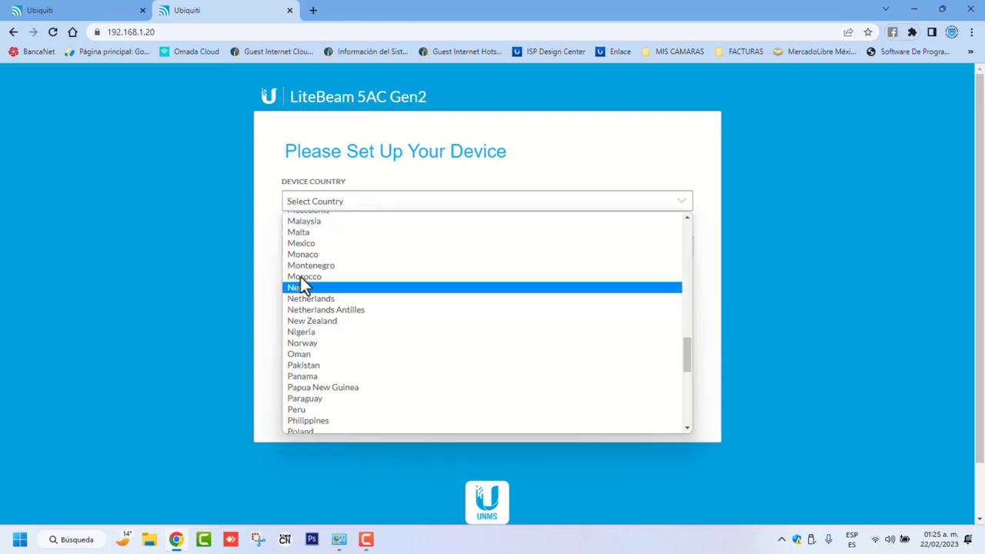
click(304, 243)
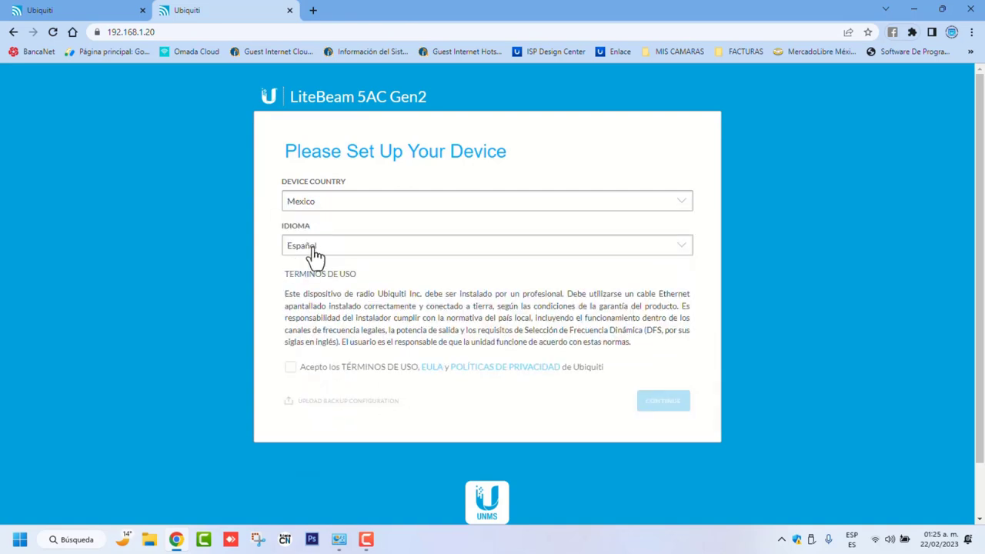
click(290, 368)
click(669, 401)
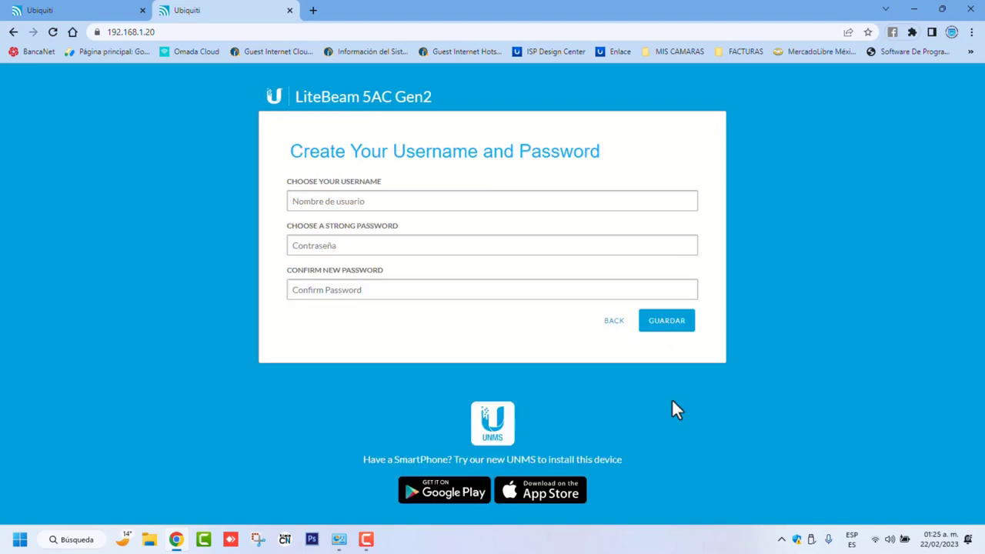
Enter the admin username, the password and its confirmation, and save with GUARDAR
click(322, 195)
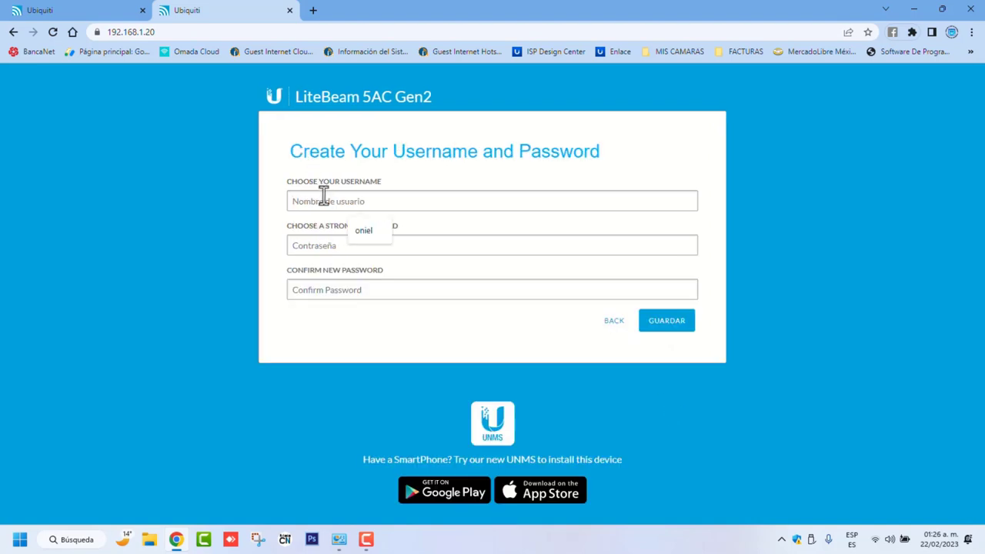
text(oniel)
key(Tab)
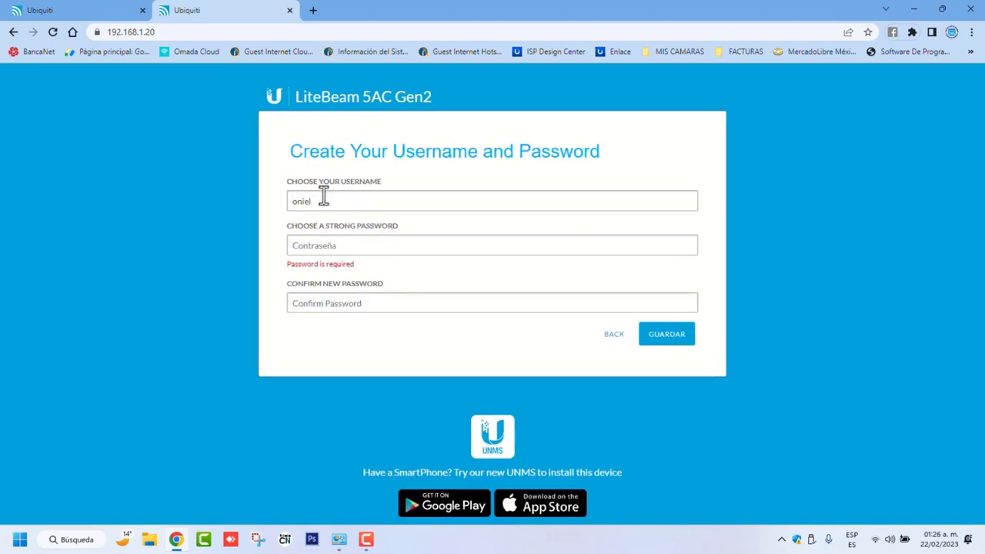
text(••••••)
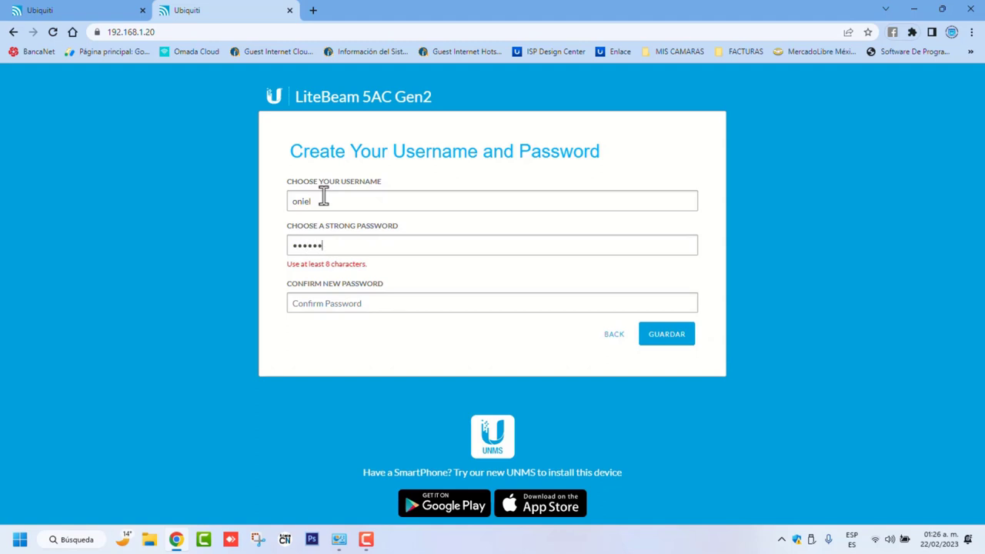
text(••••)
key(Tab)
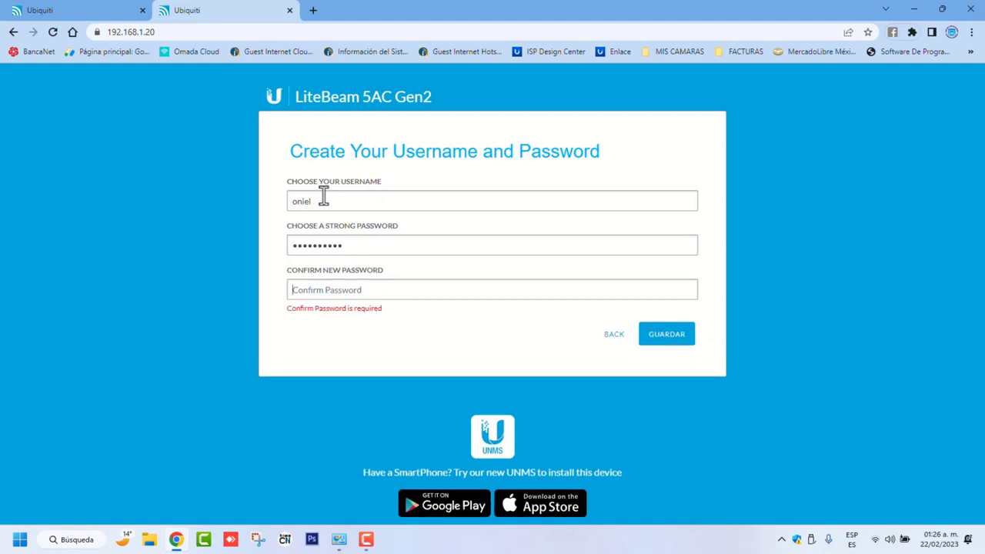
text(•••••••)
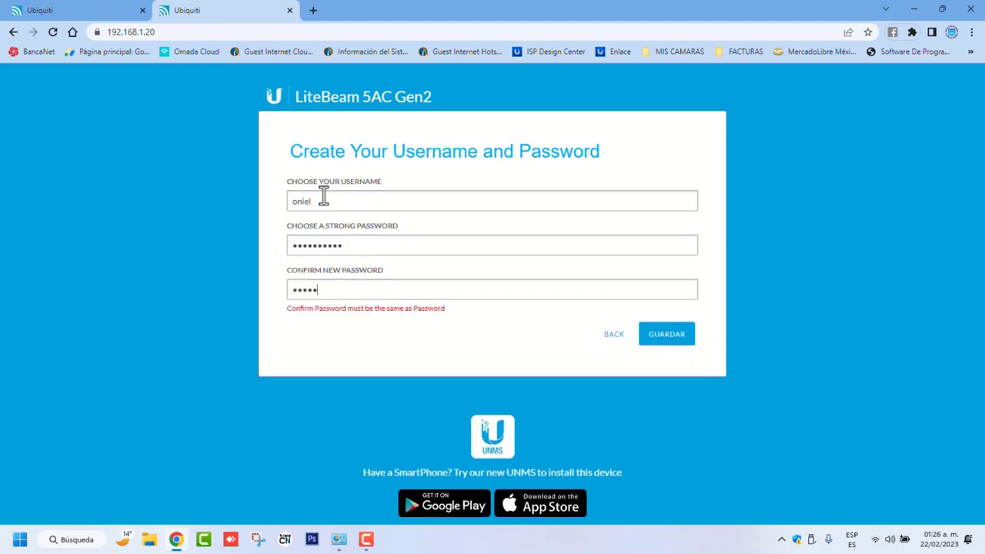
text(•••)
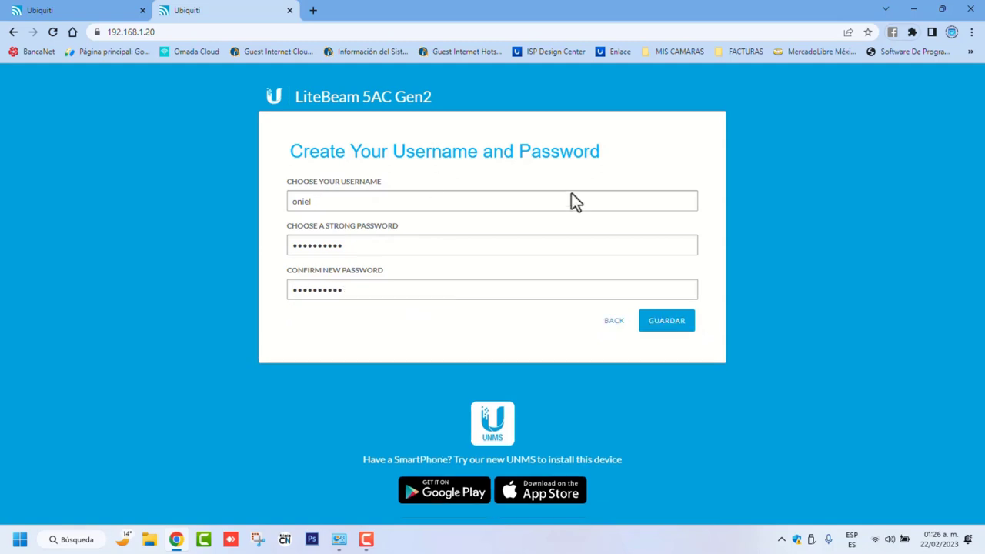
click(667, 322)
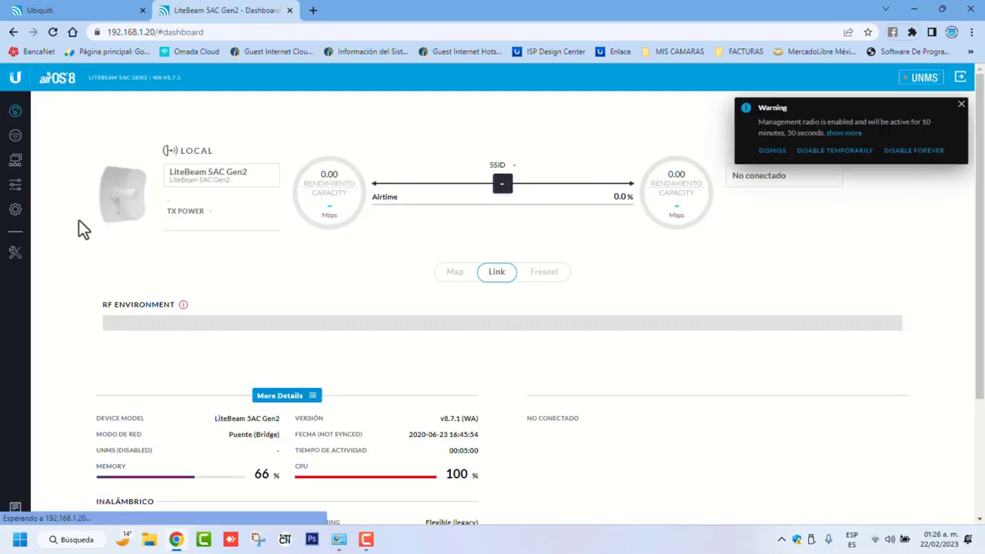
On the Wireless page, choose the Feed only - 6 dBi antenna and lower output power to 2 dBm
click(15, 134)
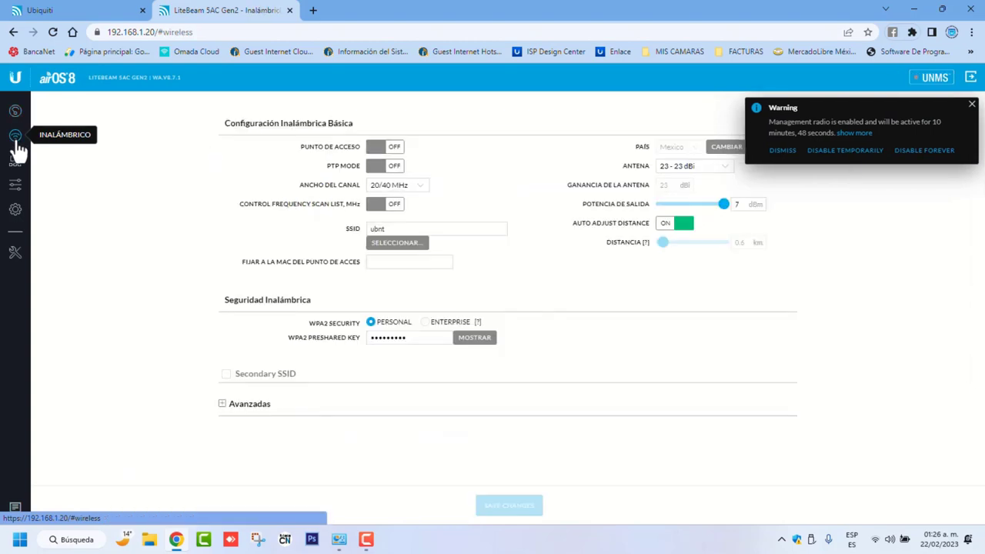
click(972, 105)
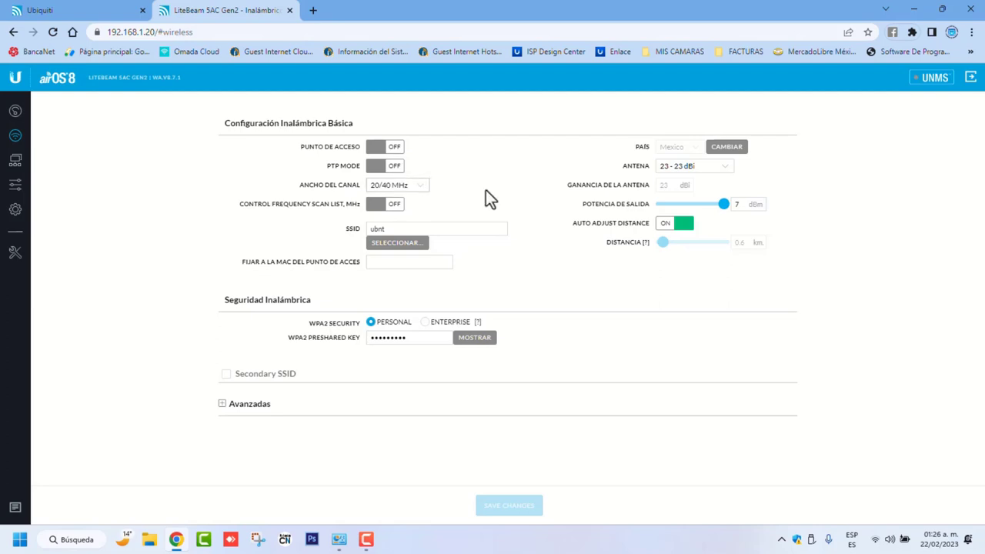
click(723, 168)
click(690, 189)
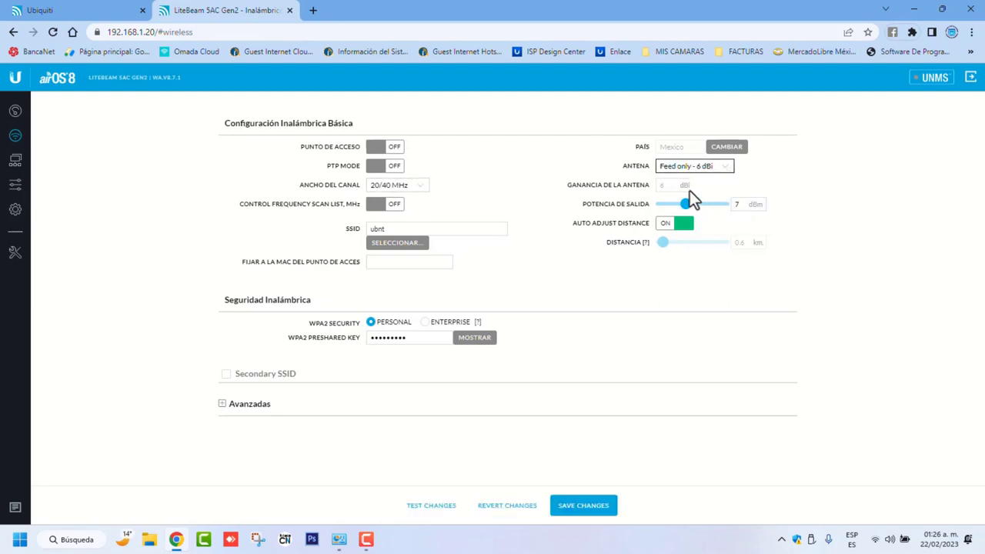
mouse_move(686, 205)
mouse_down()
mouse_move(724, 206)
mouse_move(674, 206)
mouse_up()
Keep channel width at 20/40 MHz and switch the control frequency scan list on
click(421, 187)
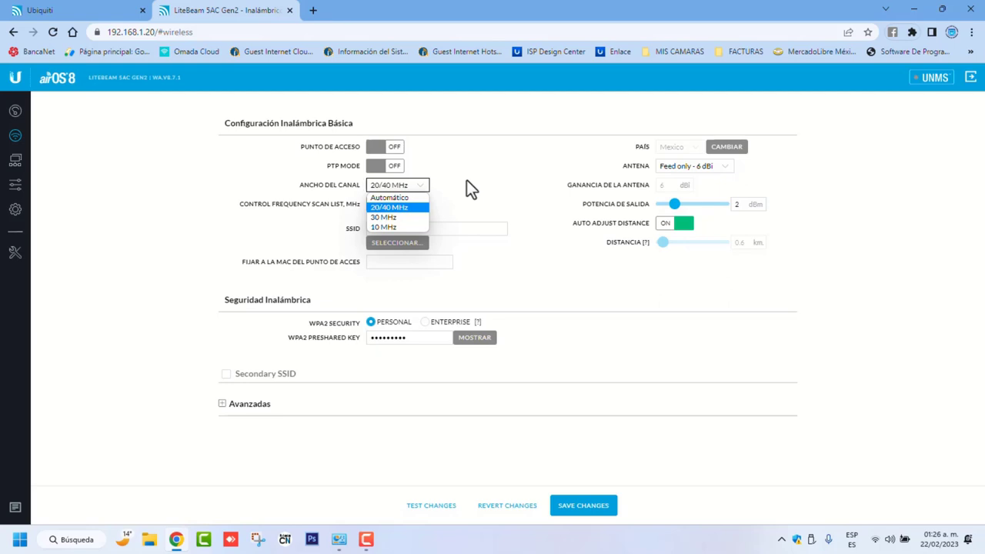
click(385, 198)
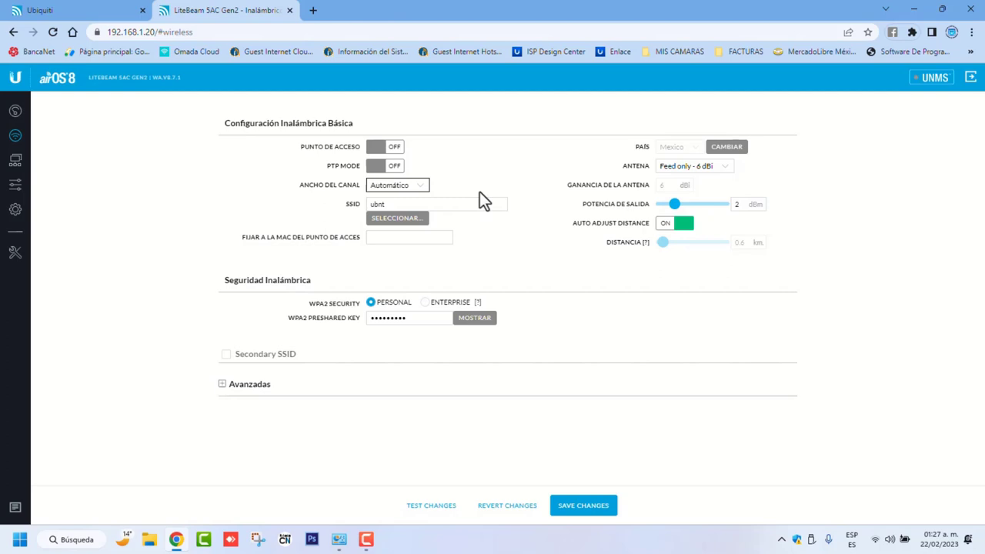
click(425, 187)
click(399, 207)
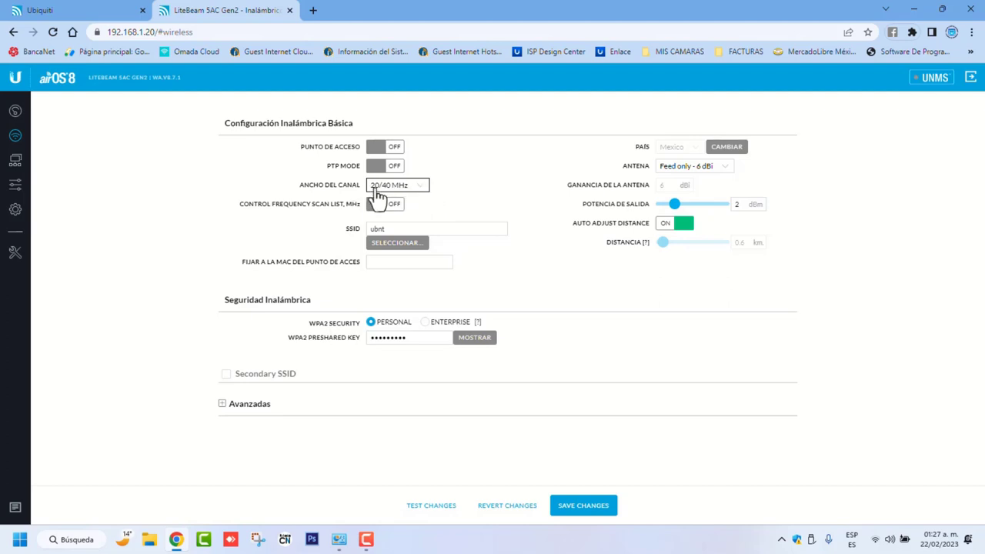
click(417, 194)
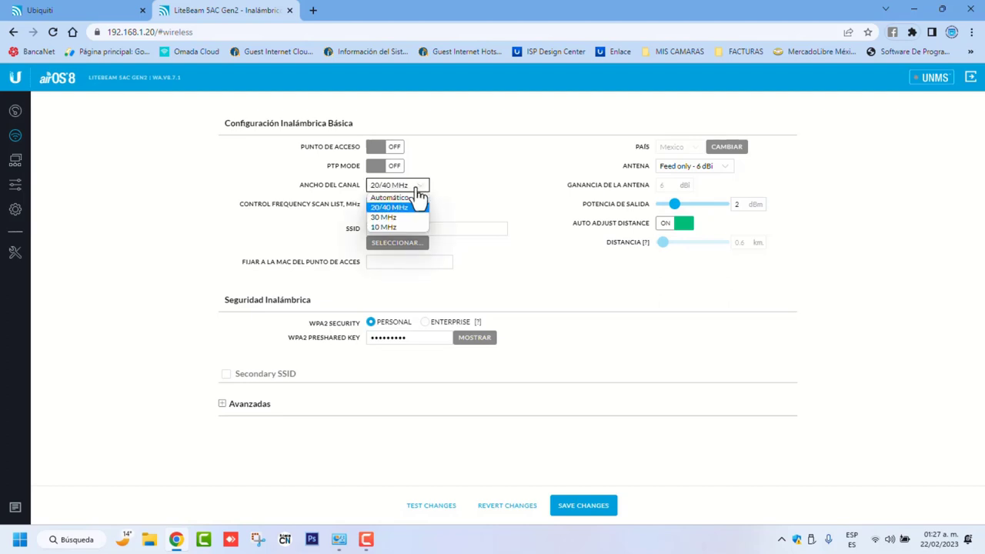
click(446, 177)
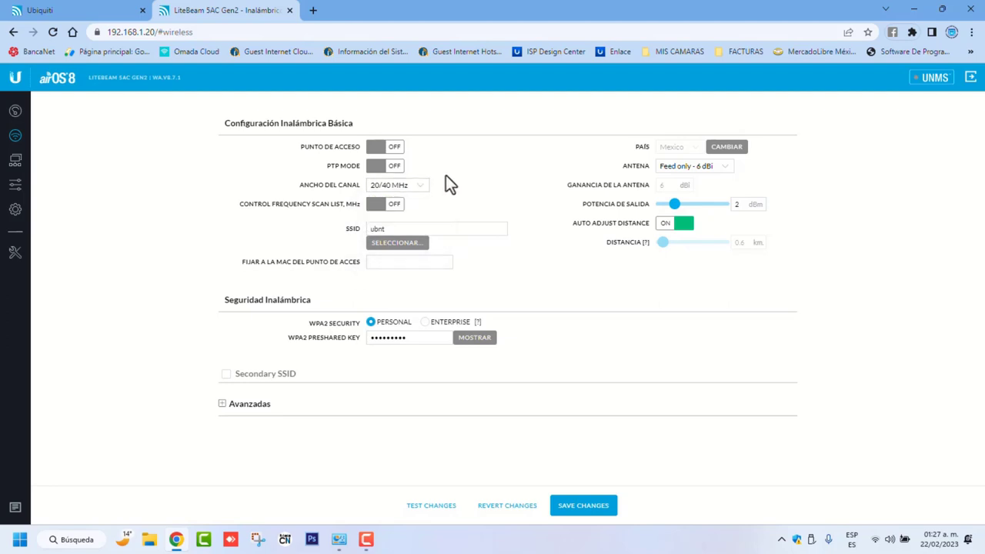
click(385, 208)
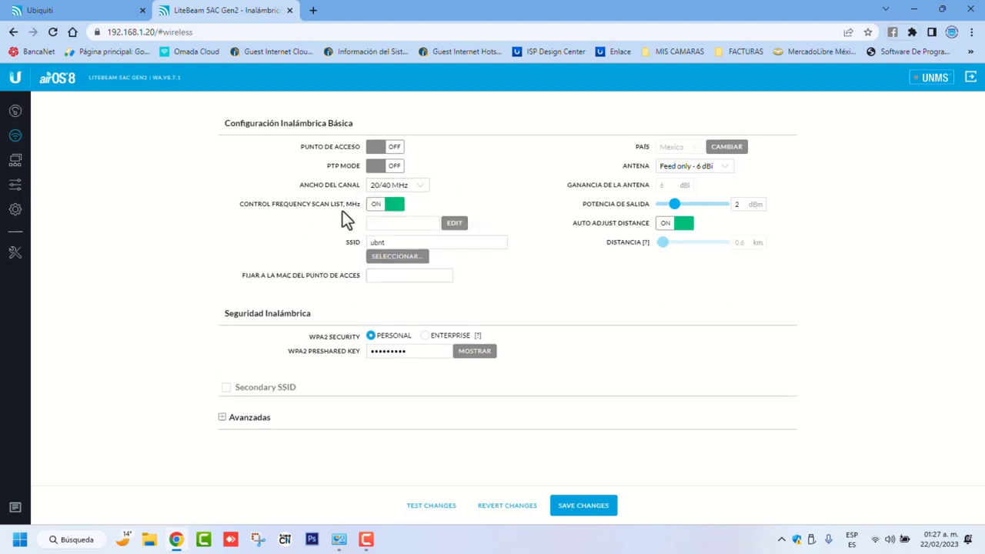
Tick 5745 MHz in the control frequency list
click(455, 225)
scroll(561, 312, down, 3)
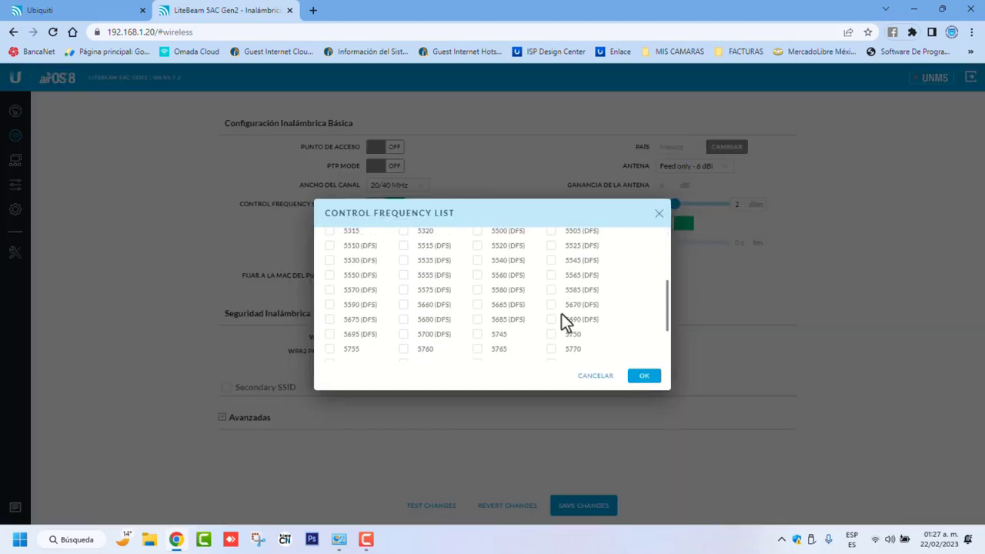
click(478, 335)
scroll(544, 308, up, 4)
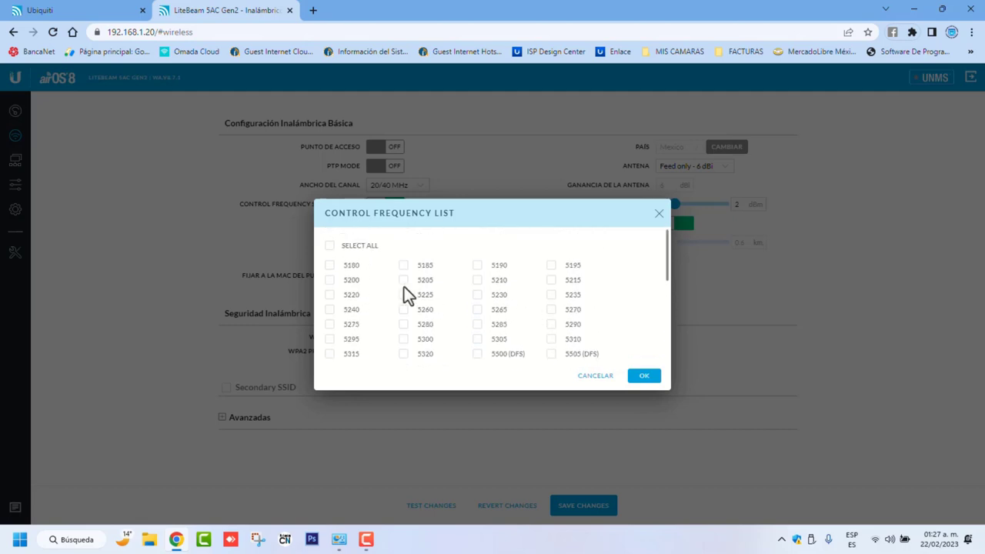
scroll(422, 308, down, 1)
scroll(422, 309, down, 3)
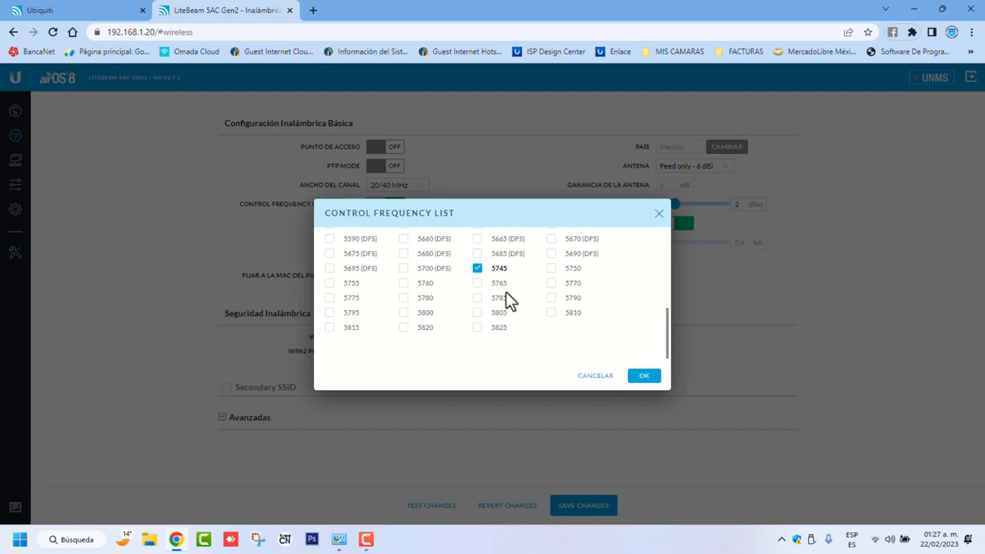
scroll(419, 270, up, 5)
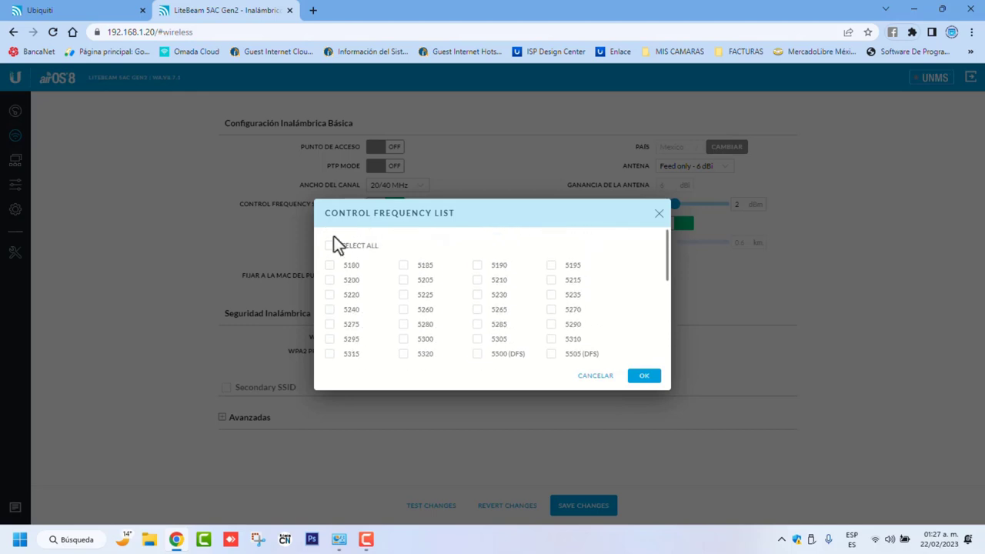
scroll(556, 300, down, 3)
scroll(554, 299, down, 2)
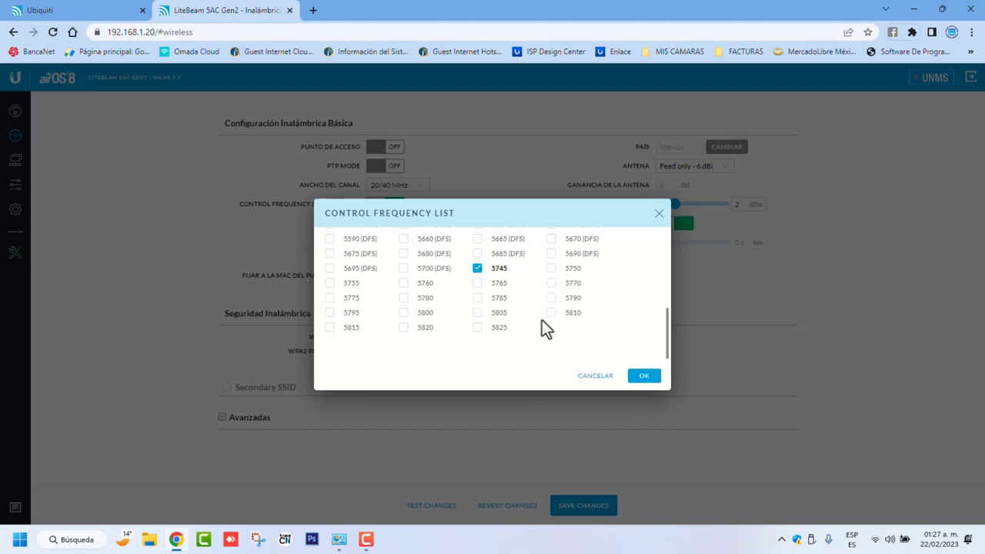
scroll(549, 305, up, 8)
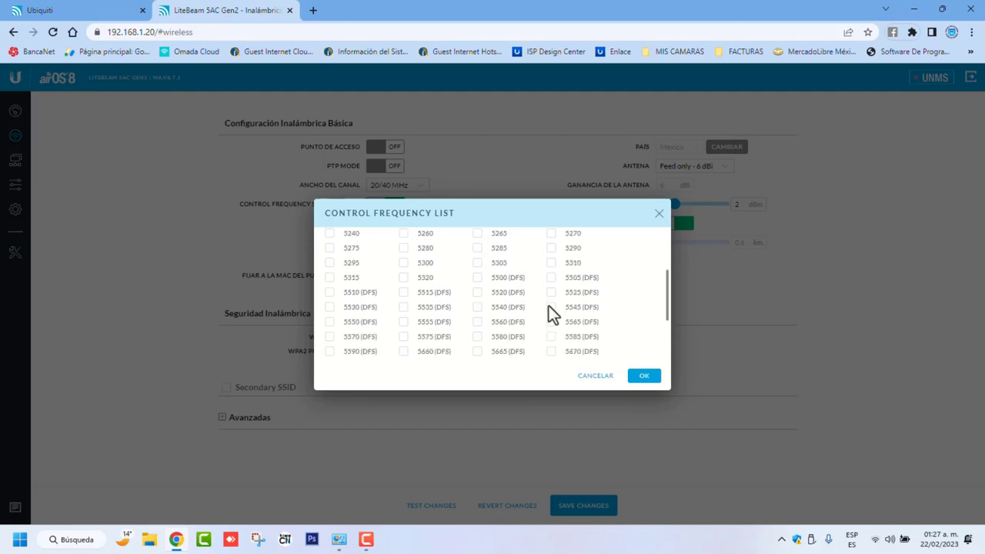
scroll(549, 305, down, 8)
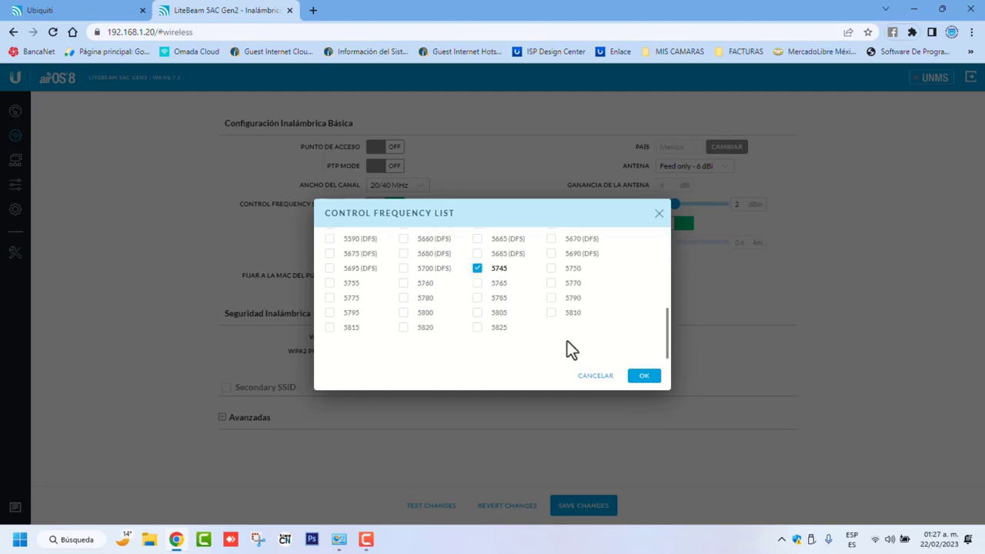
Confirm 5745 as the only scan frequency and save the wireless settings
click(644, 377)
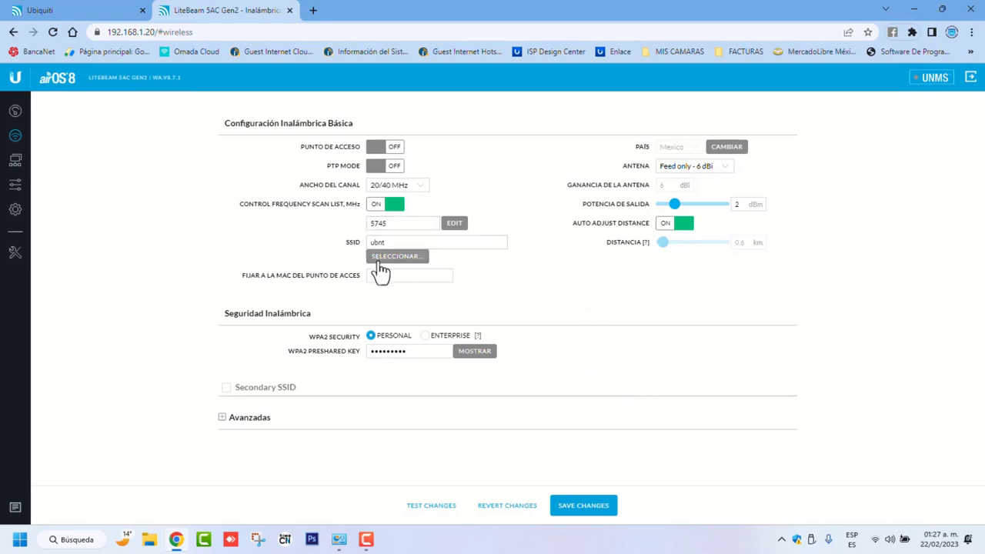
click(591, 509)
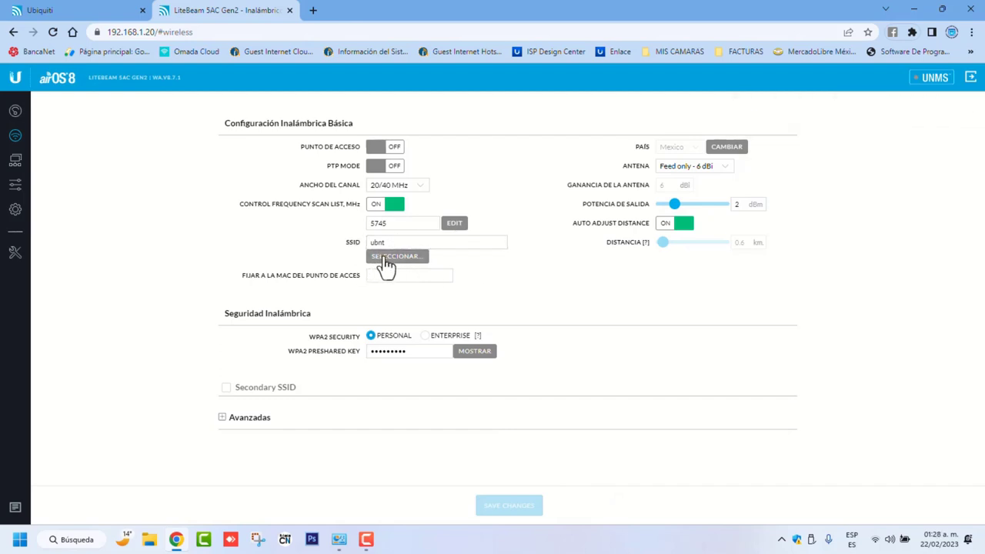
click(17, 171)
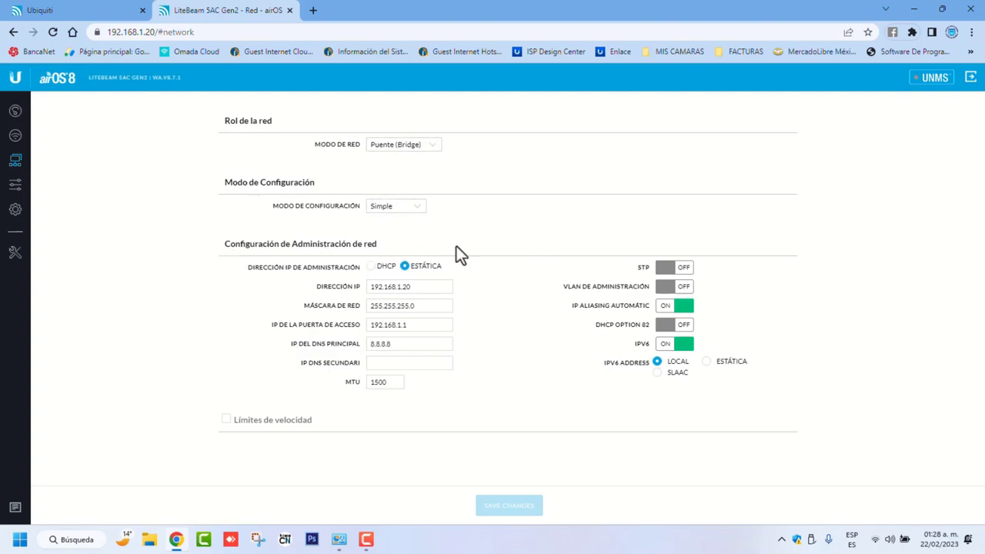
Change the management IP address to 192.168.0.201
click(411, 286)
key(BackSpace)
text(0)
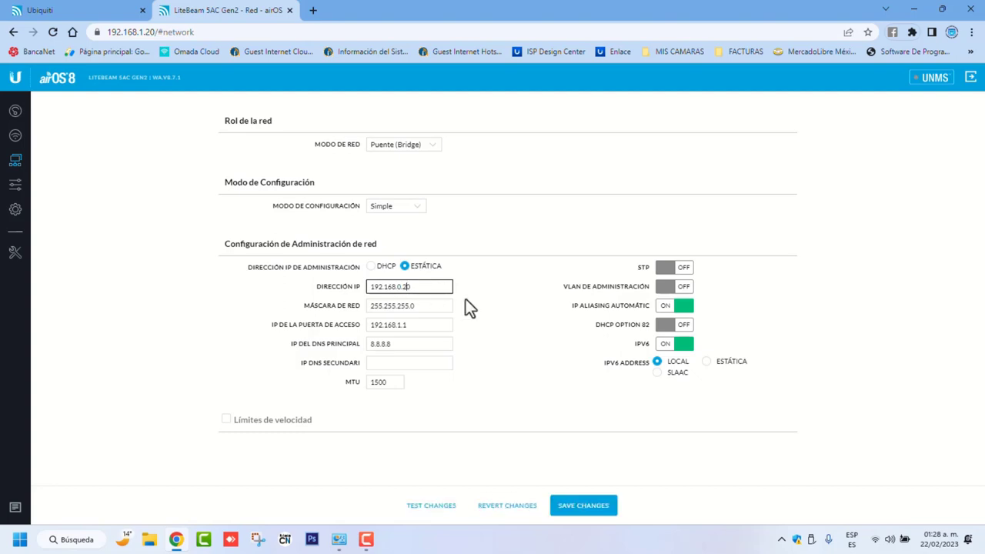
text(1)
click(64, 7)
click(189, 12)
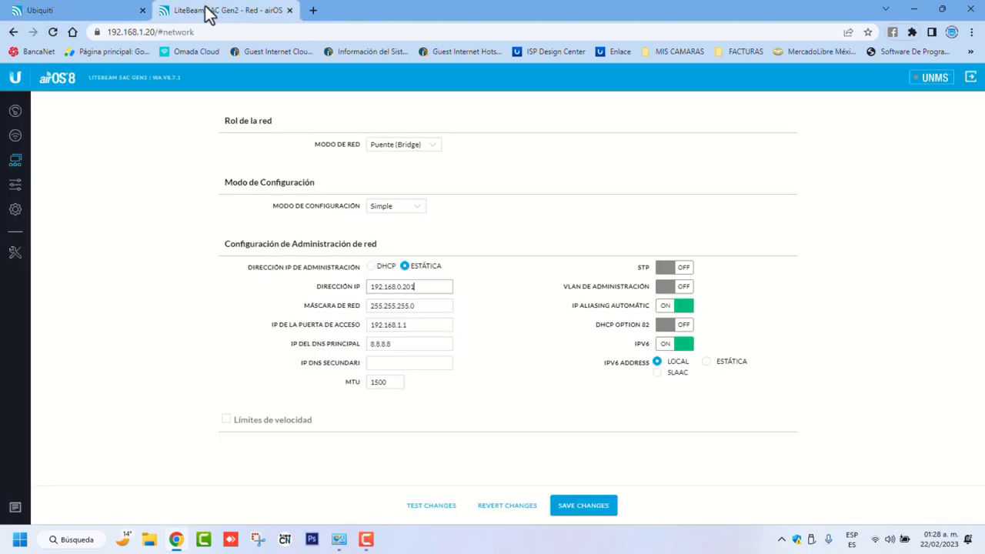
Set the gateway to 192.168.0.1 and the secondary DNS to 8.8.4.4
click(402, 324)
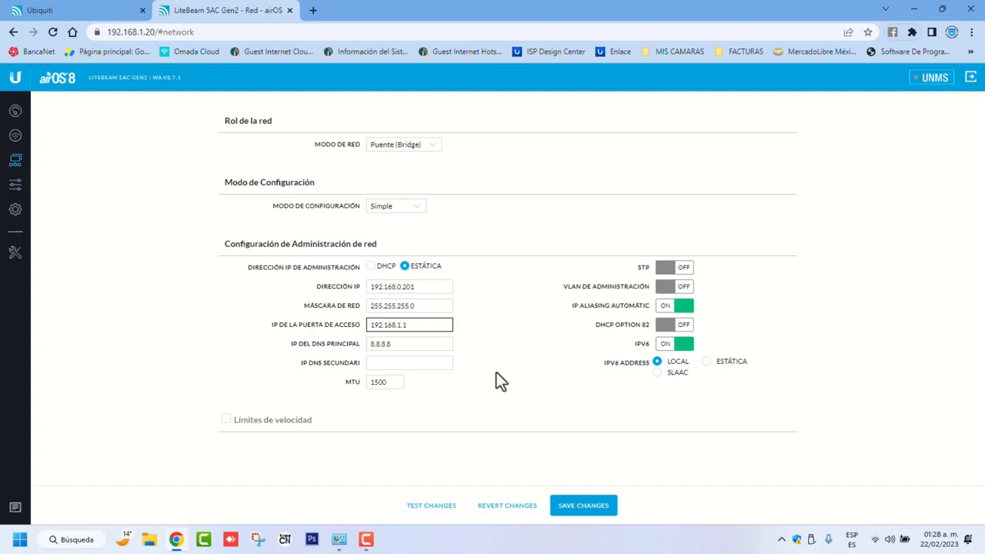
key(BackSpace)
text(0)
click(402, 363)
click(412, 348)
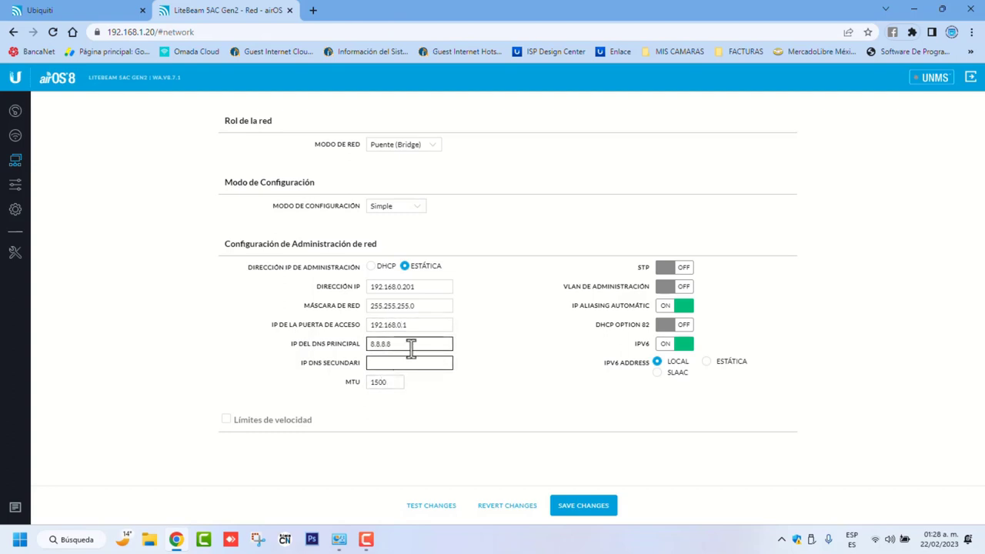
click(446, 365)
text(8.8.4.4)
Turn IPv6 off and save the network settings
click(673, 348)
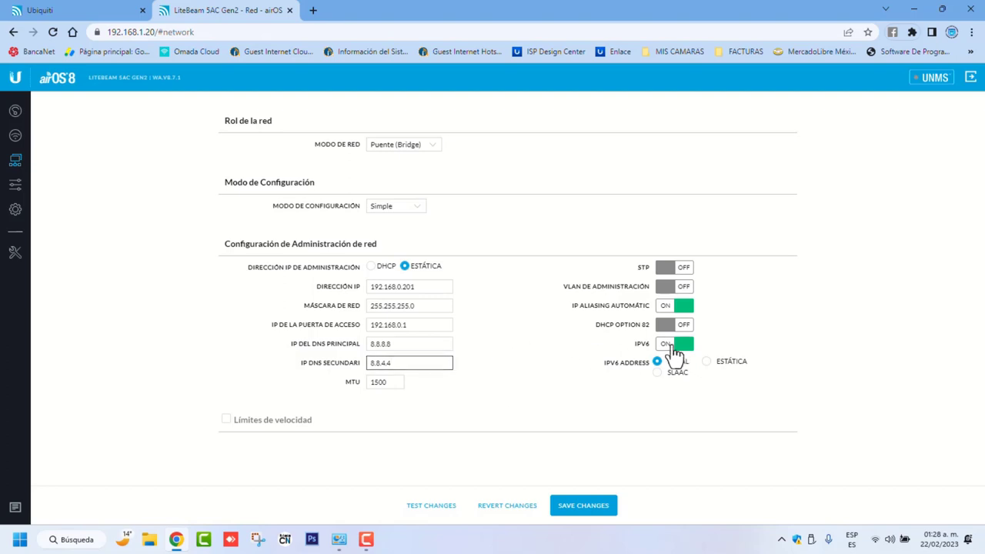
click(583, 506)
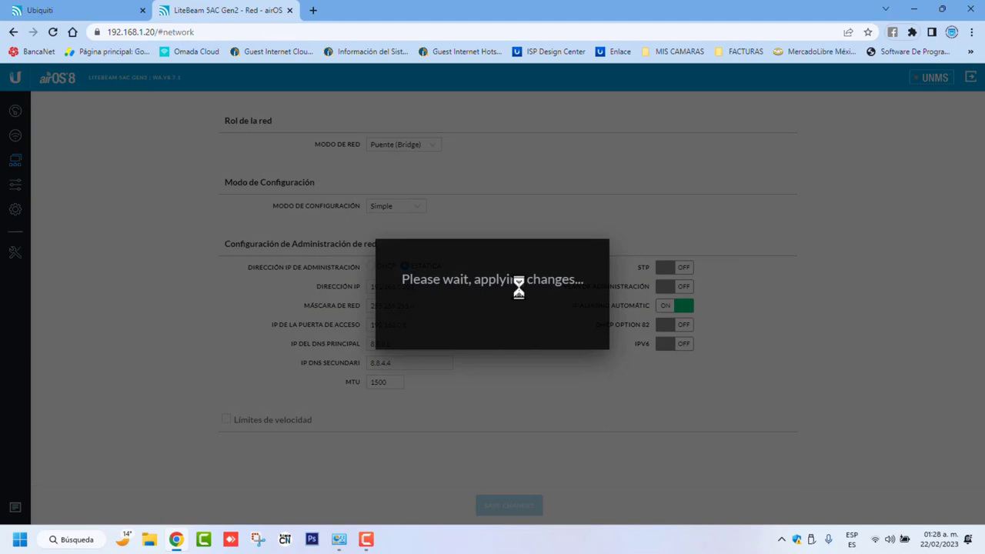
click(339, 541)
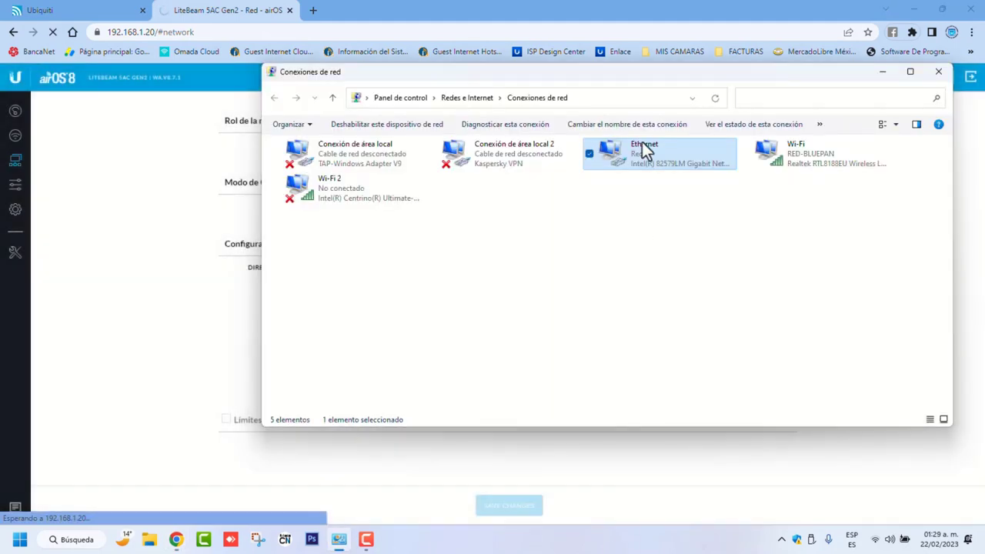
Open the Ethernet connection's IPv4 properties
right_click(639, 150)
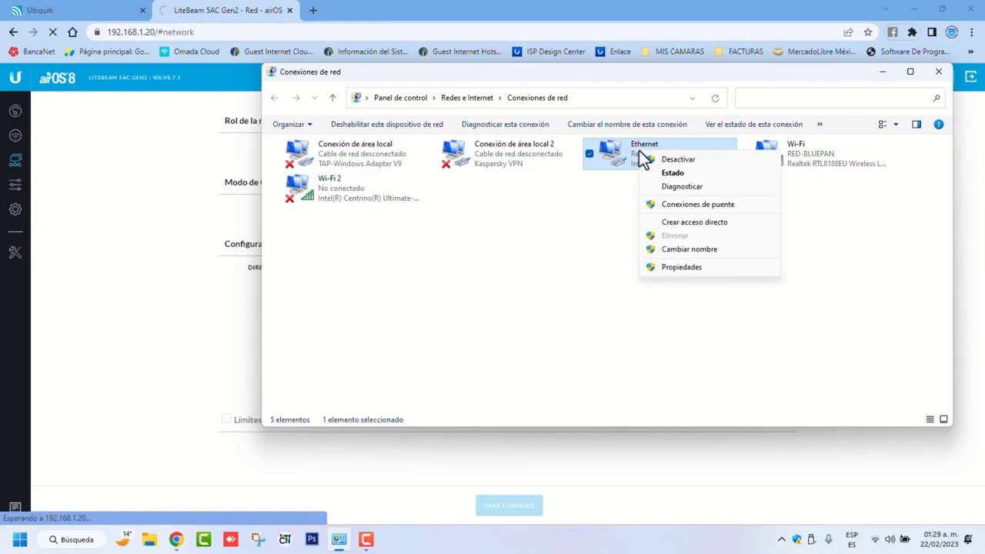
click(687, 269)
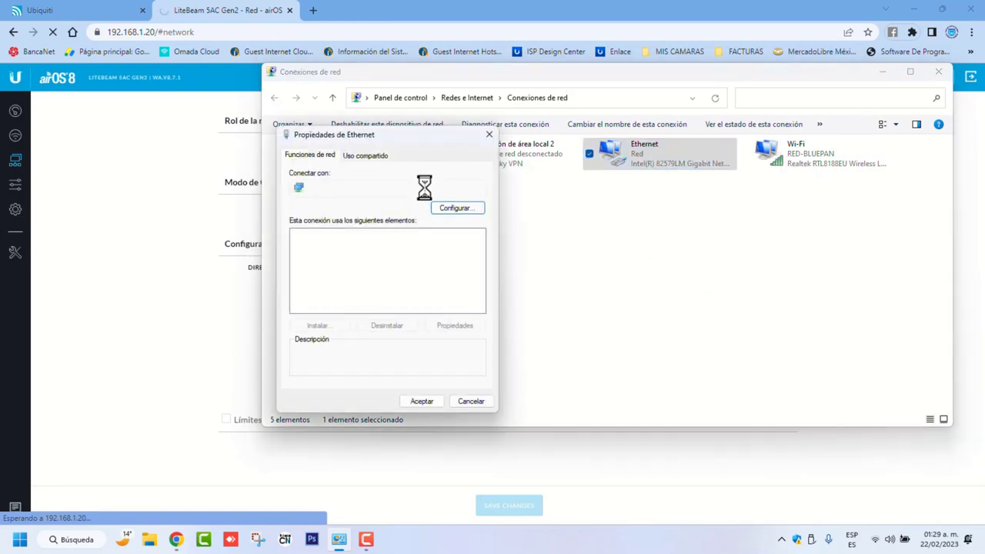
click(431, 266)
click(459, 326)
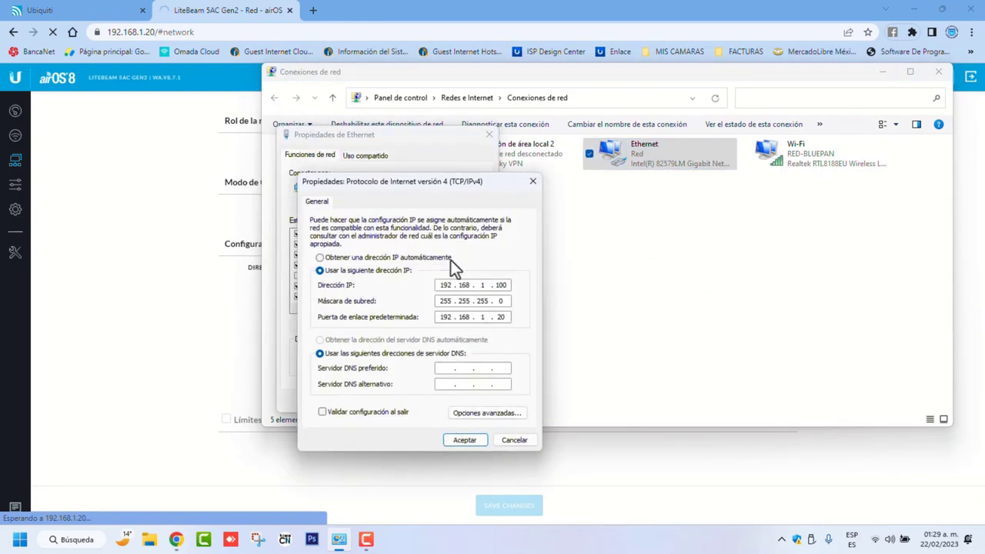
Change the PC's IP to 192.168.0.100 and gateway to 192.168.0.201, then apply
double_click(483, 285)
text(0)
double_click(485, 316)
text(0)
key(Home)
text(192)
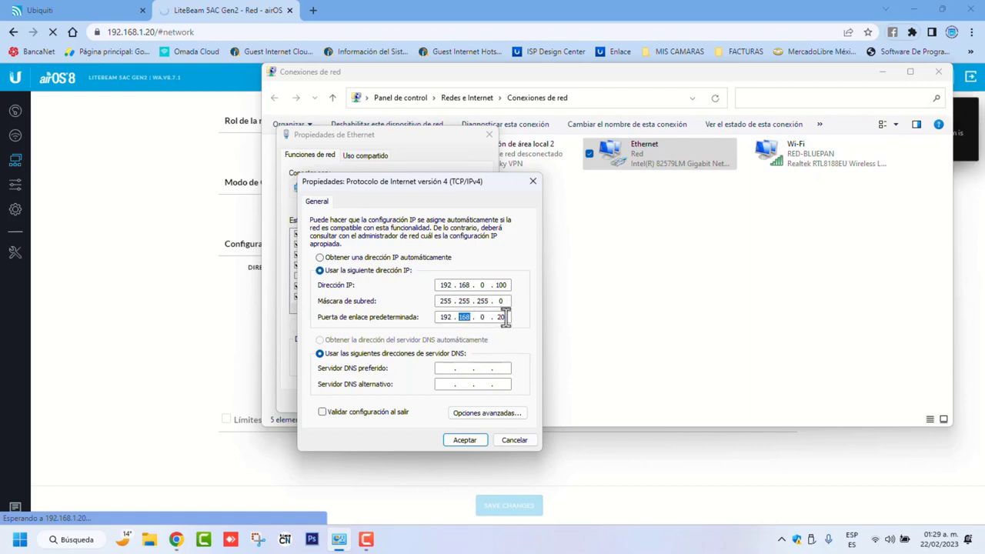
click(504, 317)
text(1)
click(467, 440)
click(420, 400)
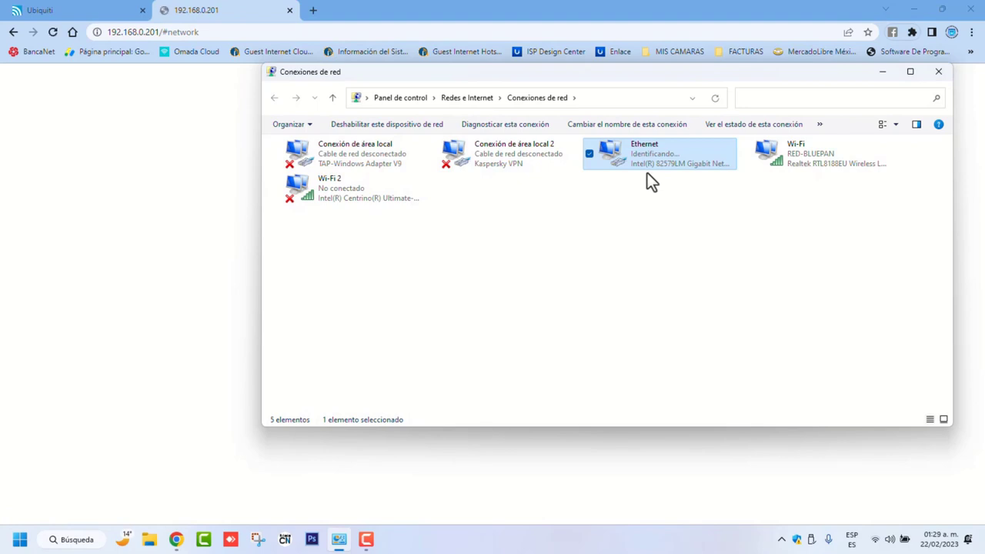
Reload 192.168.0.201 in Chrome and continue past the self-signed certificate warning
click(167, 221)
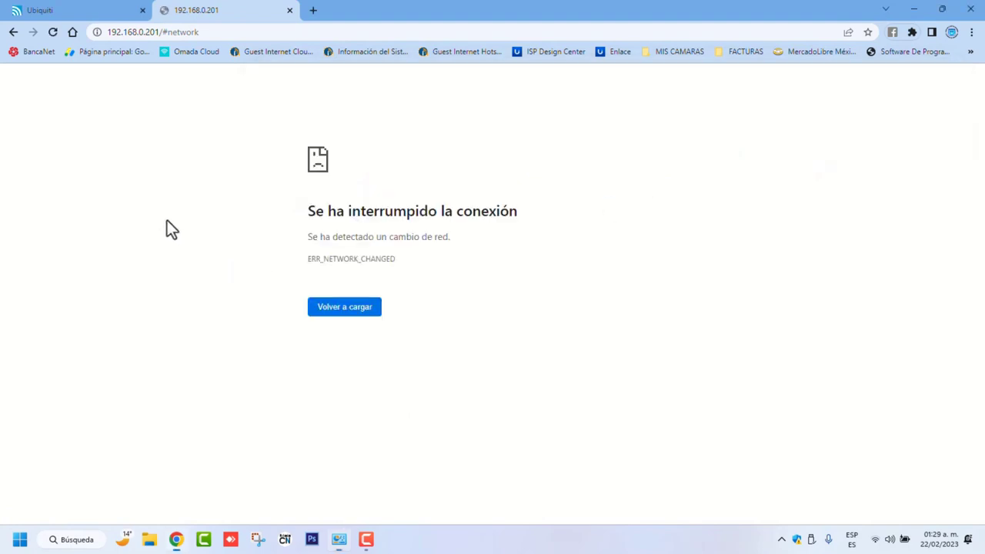
click(338, 311)
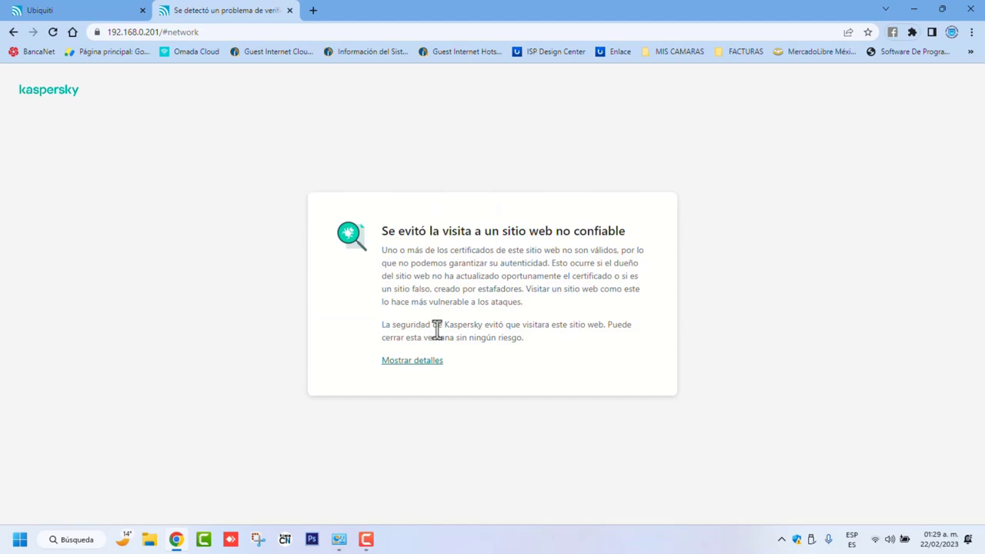
click(424, 362)
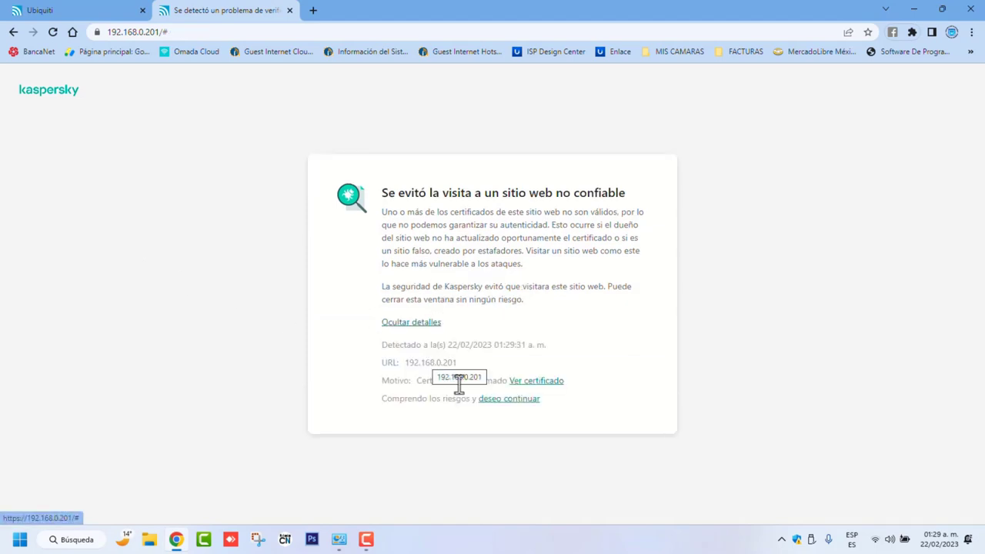
click(524, 413)
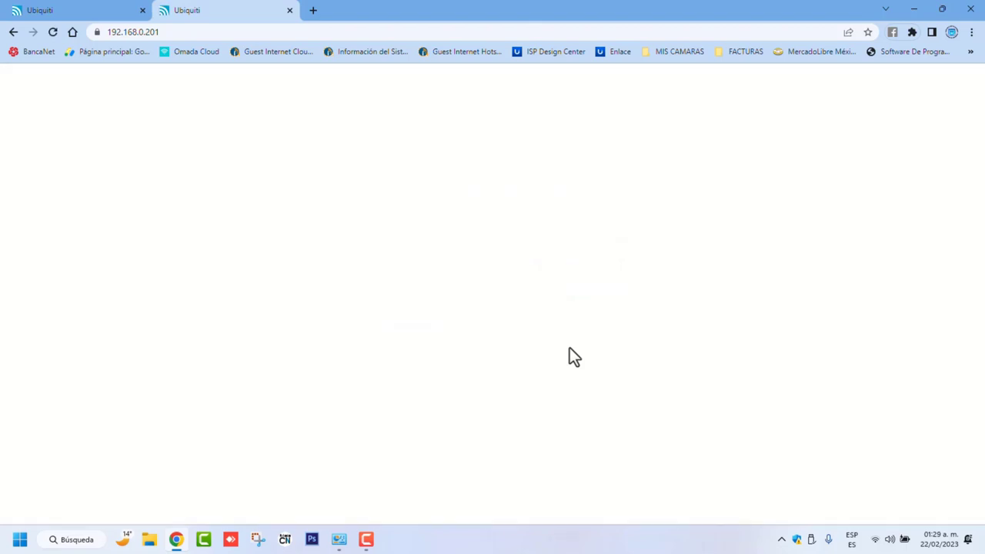
Sign in to the radio at 192.168.0.201 with the username and password
text(oniel)
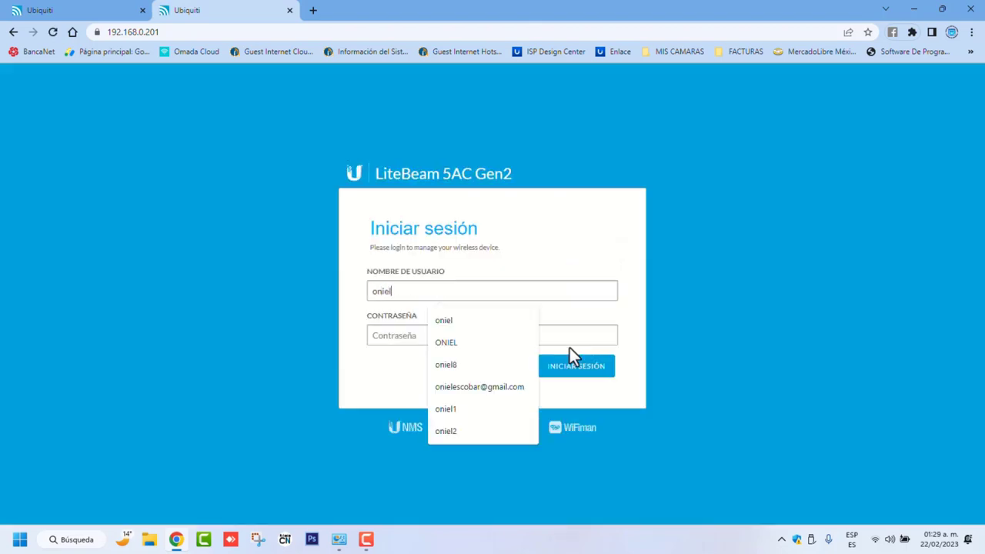
key(Tab)
text(******)
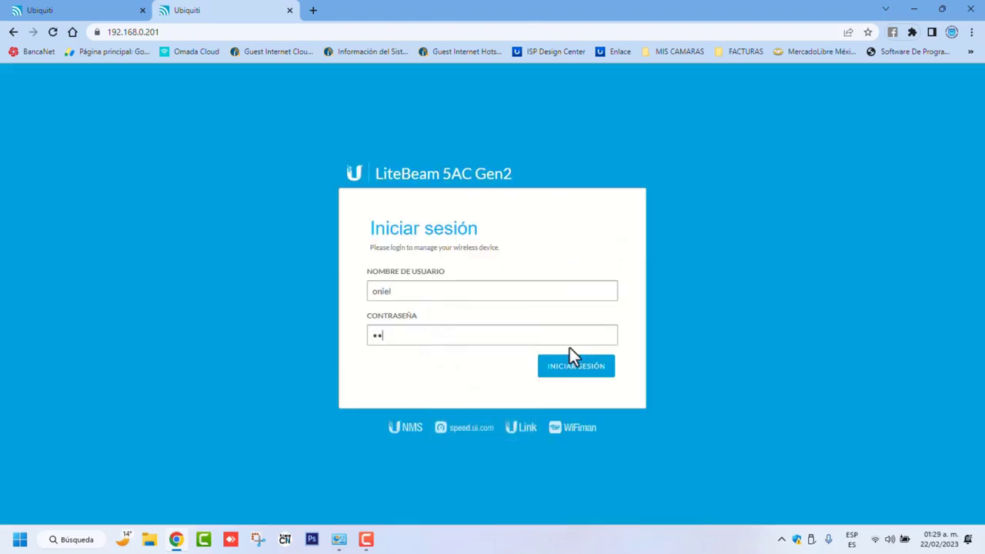
text(****)
key(Return)
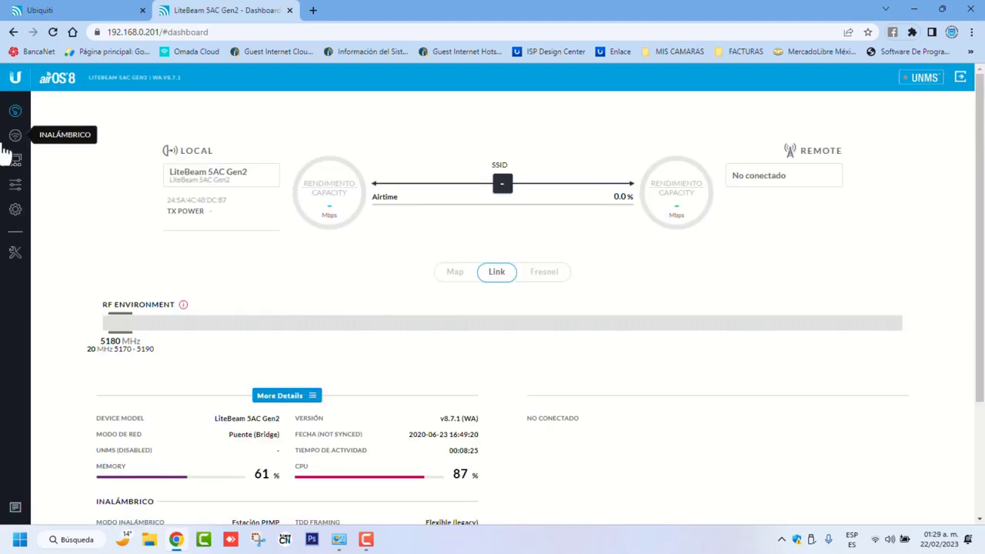
Dismiss the management radio warning and turn off BUSCAR ACTUALIZACIONES on the System page
click(18, 148)
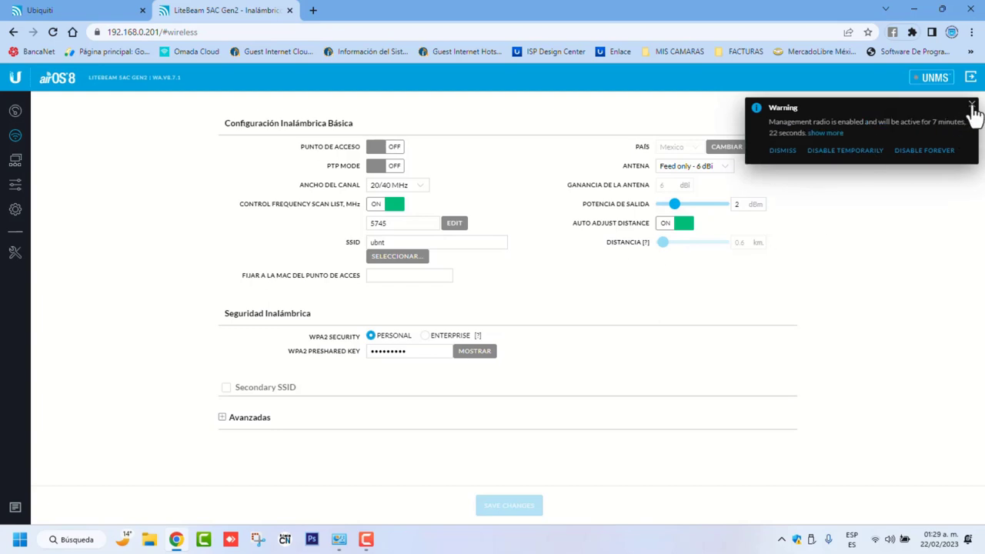
click(972, 106)
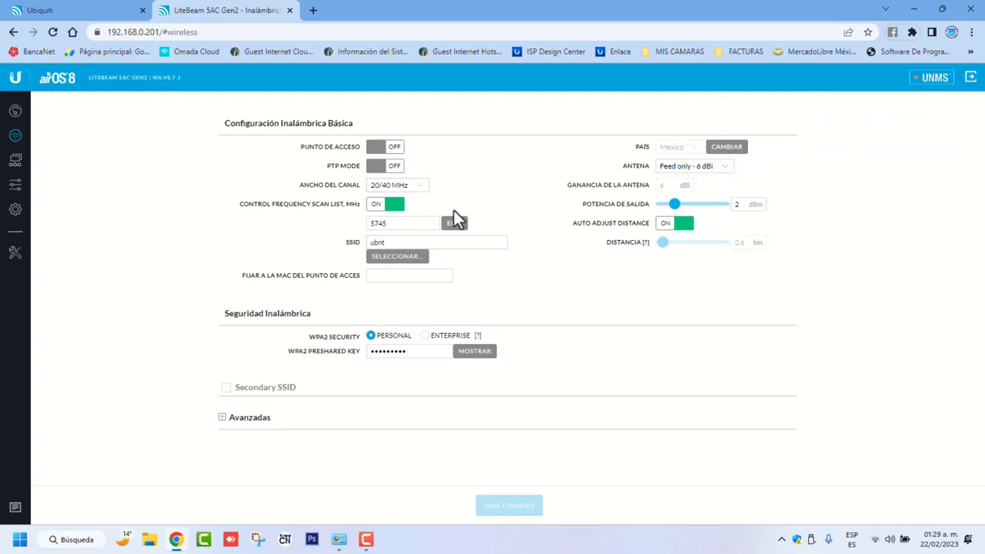
click(18, 162)
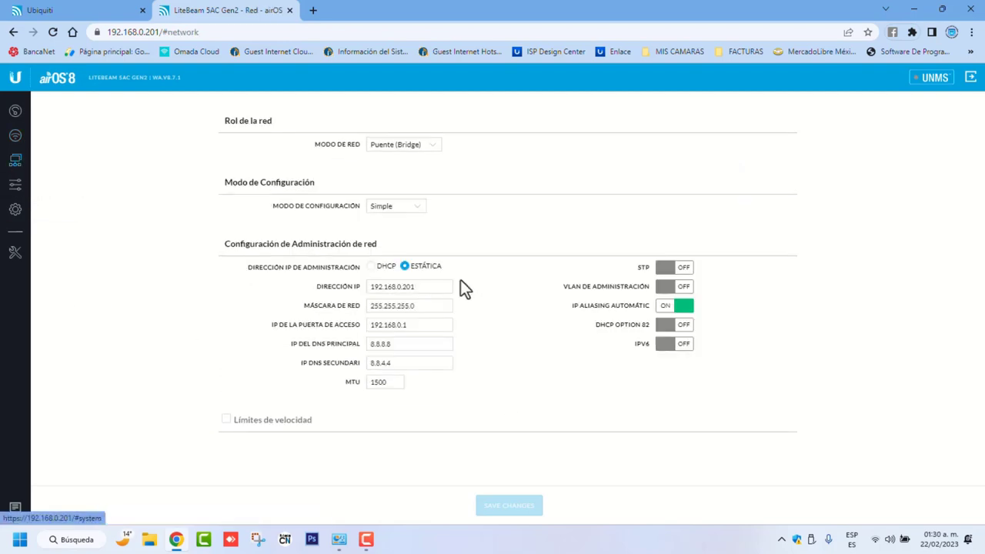
click(17, 185)
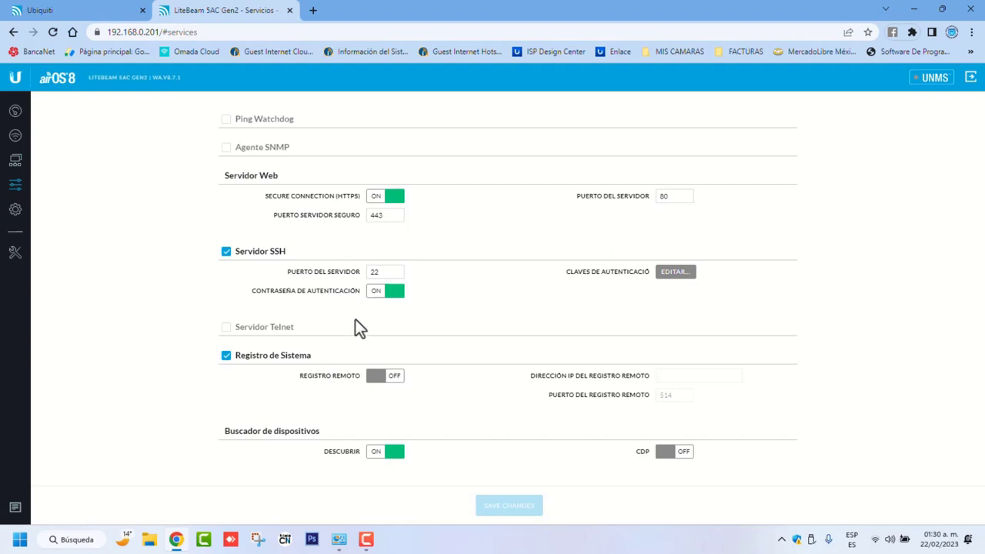
click(16, 209)
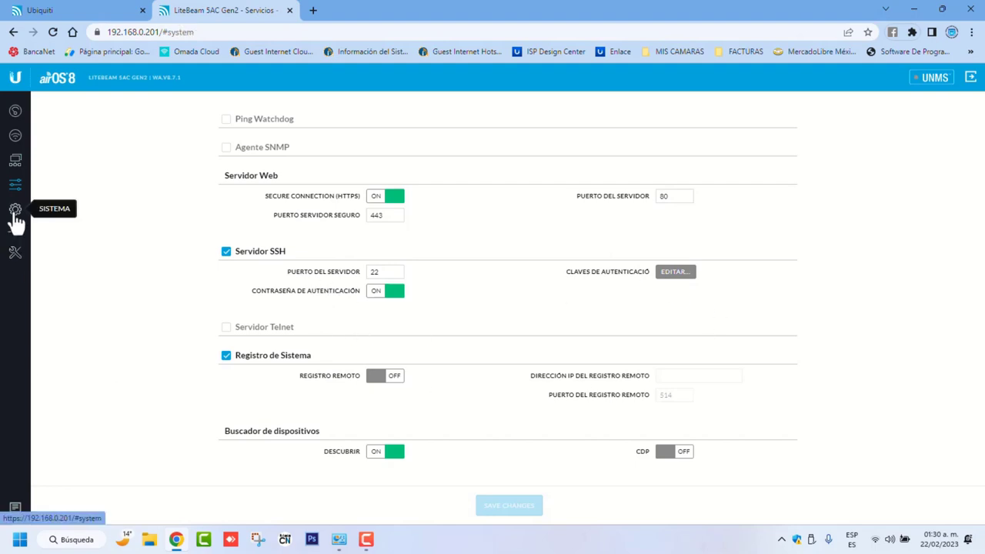
click(670, 145)
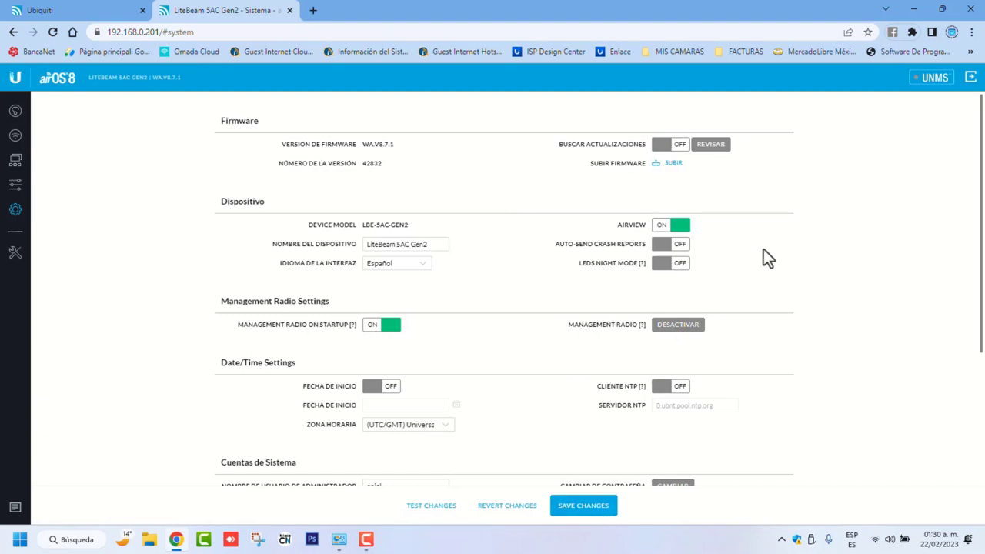
Rename the device to ANTENA-CLIENTE, correcting the lowercase letters to capitals
click(437, 245)
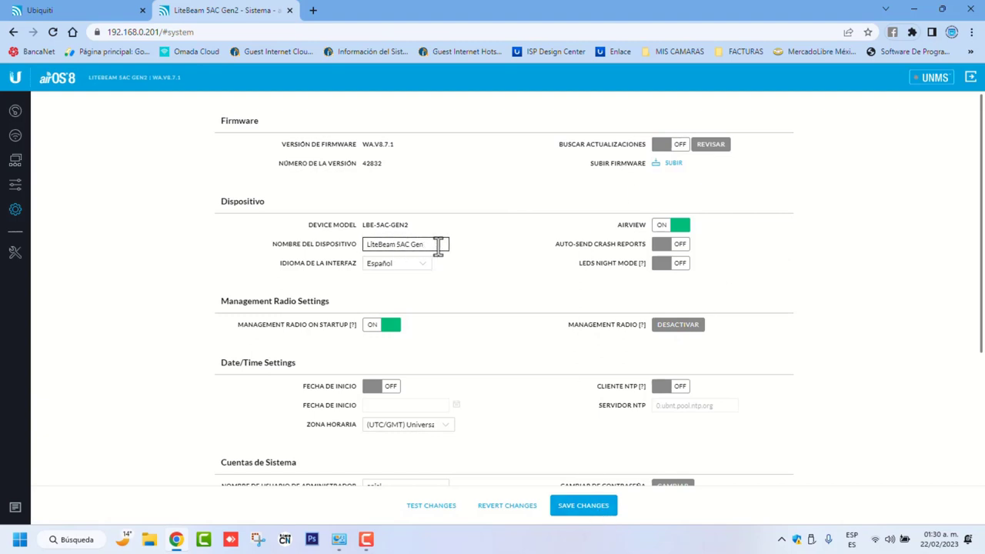
key(BackSpace)
key(BackSpace)
key(BackSpace)
key(BackSpace)
key(BackSpace)
key(BackSpace)
key(BackSpace)
key(BackSpace)
key(BackSpace)
key(BackSpace)
key(BackSpace)
key(BackSpace)
key(BackSpace)
key(BackSpace)
text(antena-CLIENTE)
click(389, 244)
key(BackSpace)
key(BackSpace)
key(BackSpace)
key(BackSpace)
key(BackSpace)
key(BackSpace)
text(ANTEN)
Enable a fixed start date of 02/22/2023, choose (GMT-06:00) Central, and save
scroll(462, 339, down, 2)
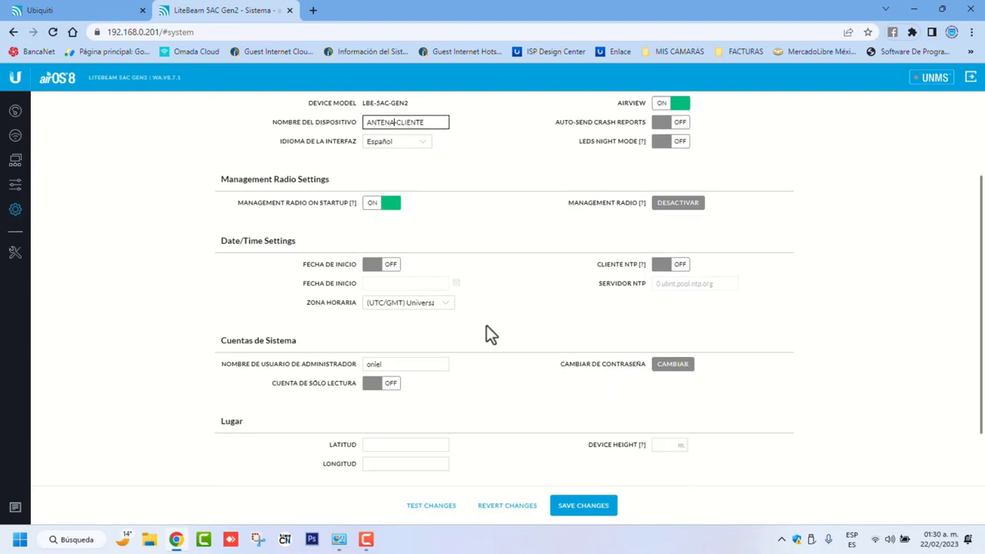
click(391, 263)
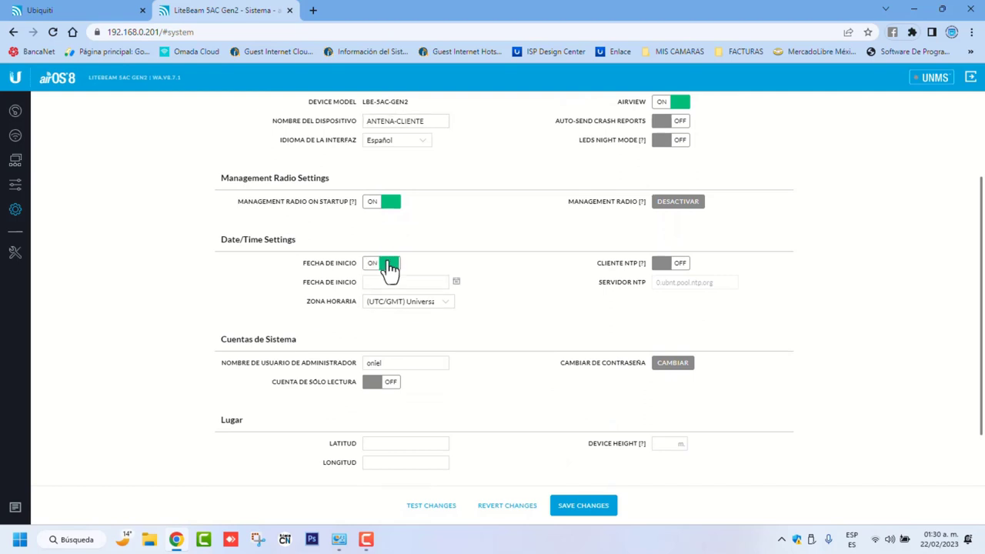
click(456, 282)
click(418, 376)
click(415, 305)
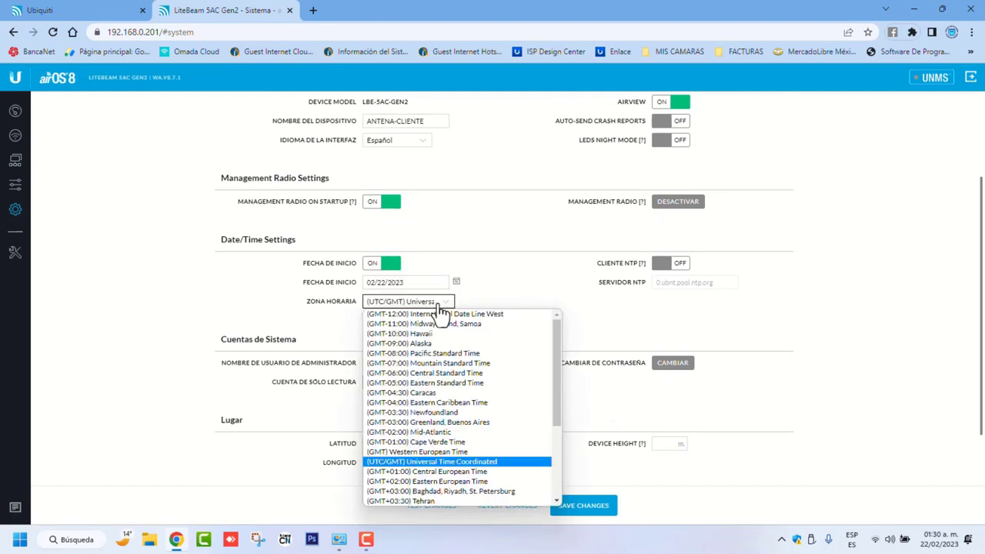
click(431, 373)
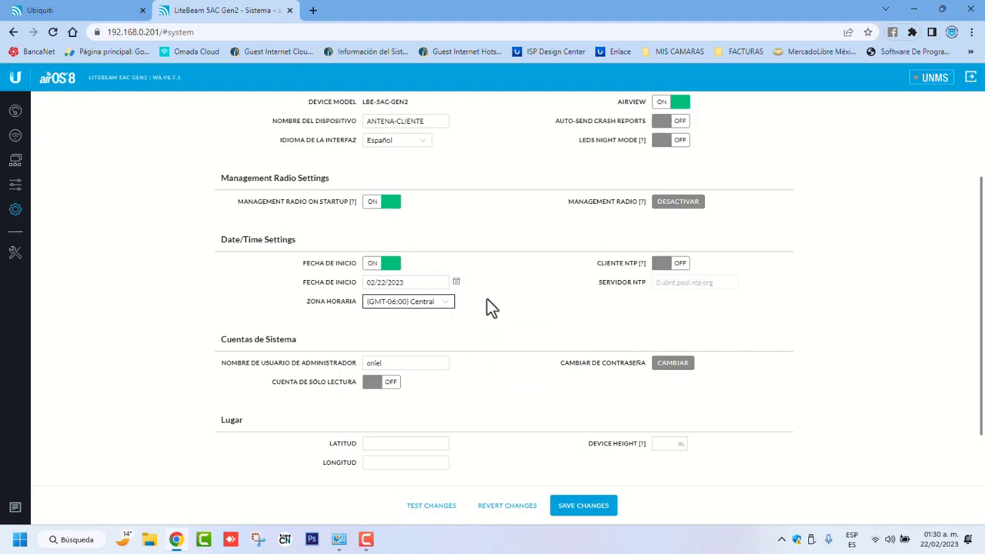
scroll(541, 321, down, 1)
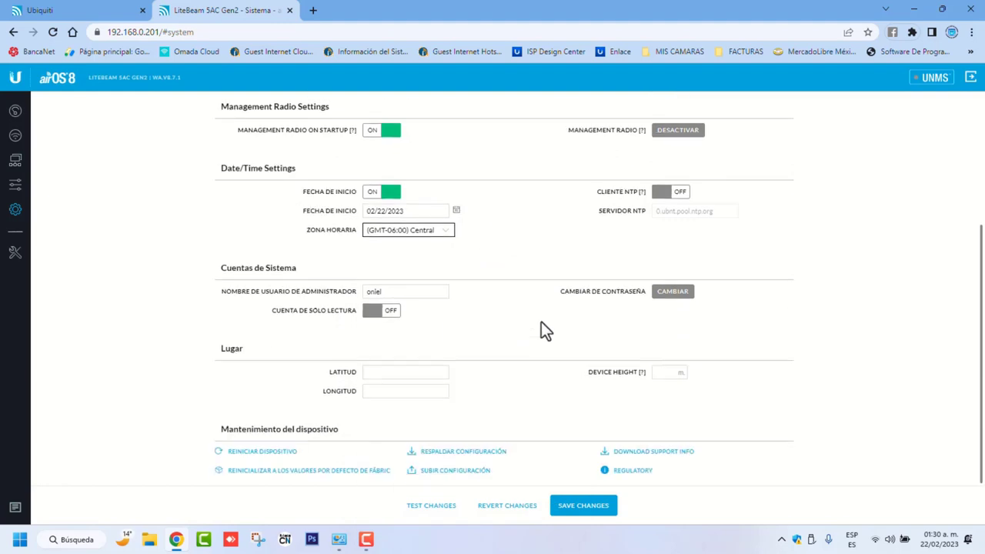
click(581, 506)
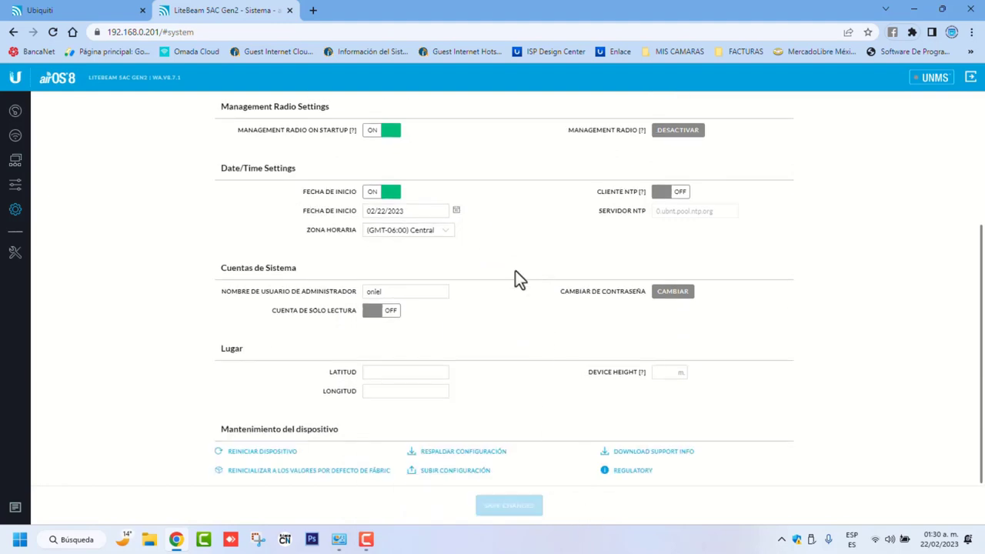
scroll(569, 254, up, 3)
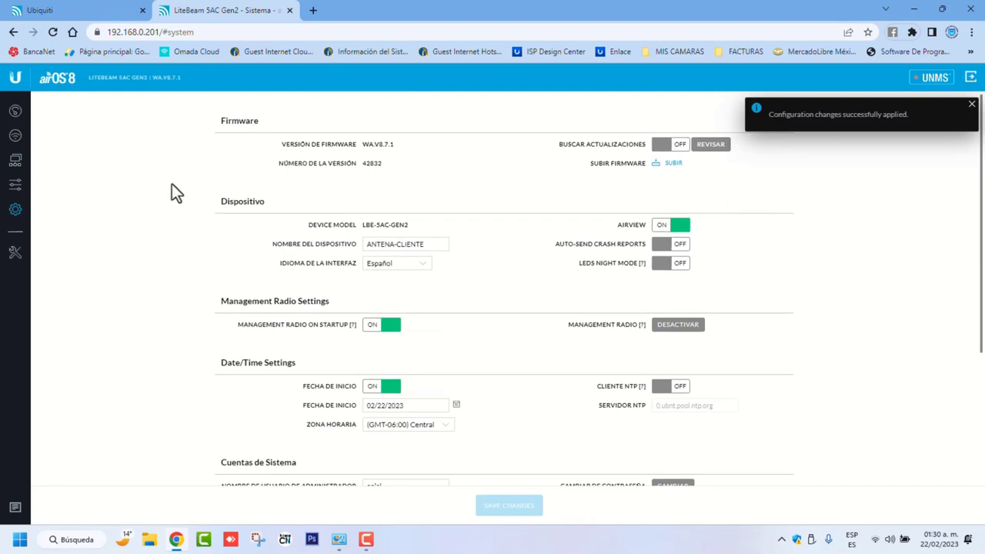
Return to the wireless settings showing Feed only 6 dBi antenna, 2 dBm output, 5745 frequency
click(14, 254)
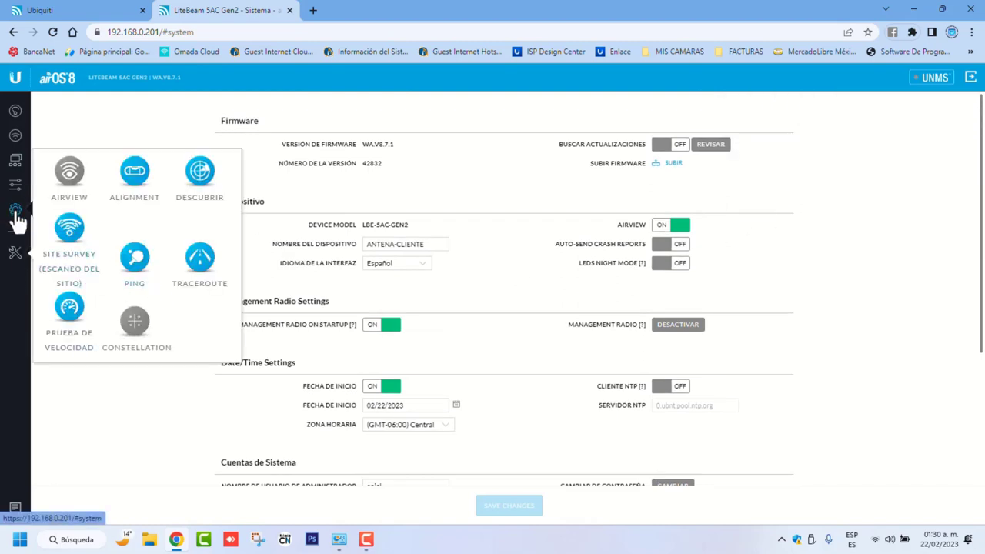
click(16, 185)
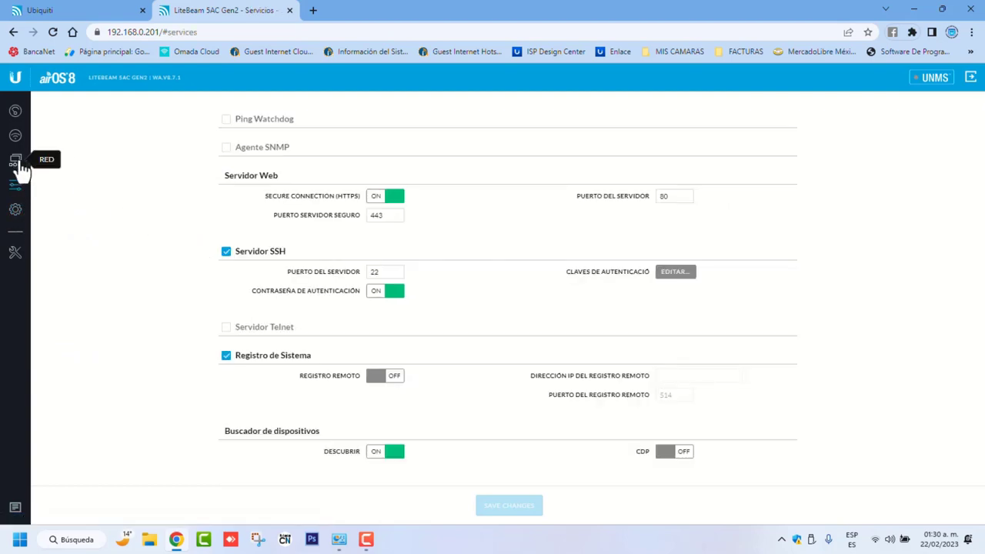
click(16, 161)
click(16, 136)
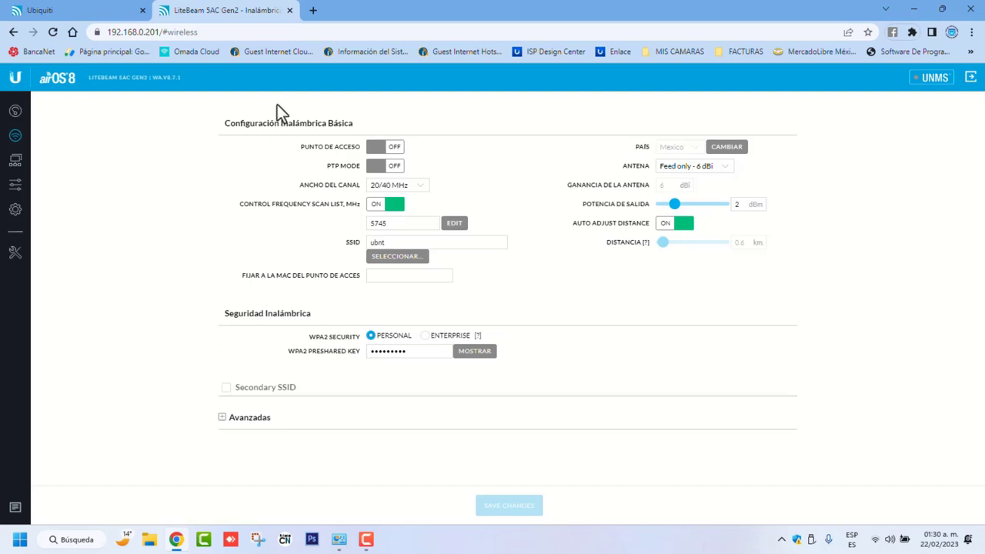
drag(219, 115, 711, 426)
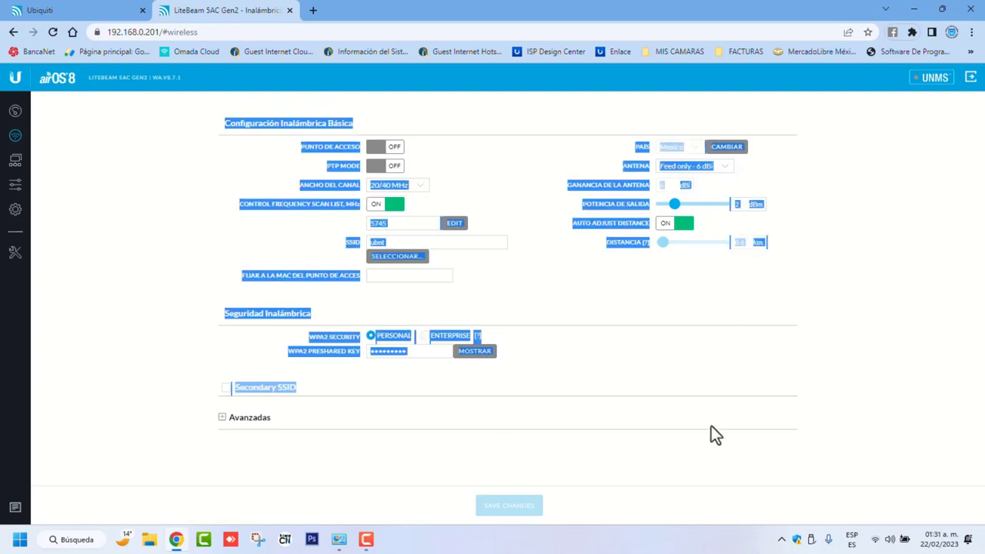
click(818, 322)
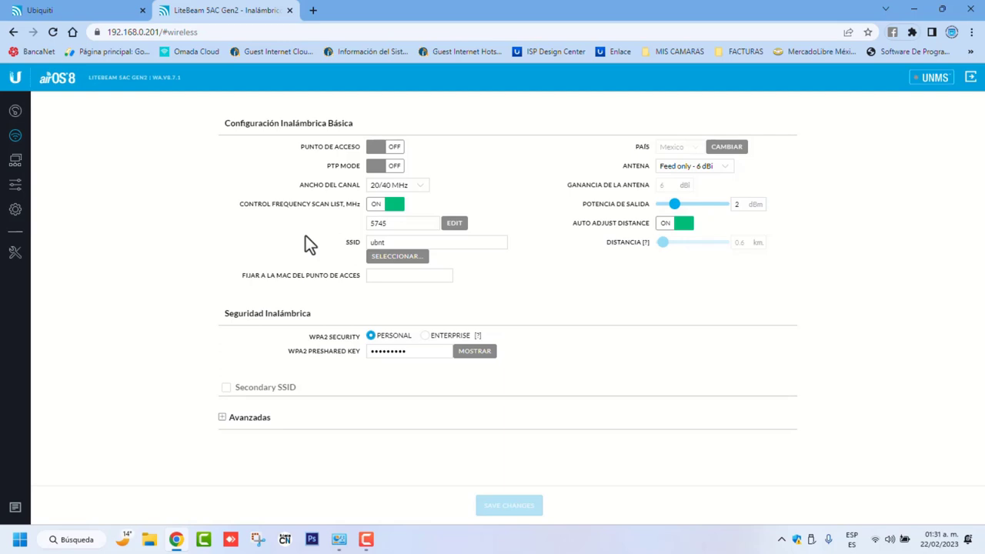
Log in to the access point at 192.168.0.200, then return to the client's wireless page
click(48, 10)
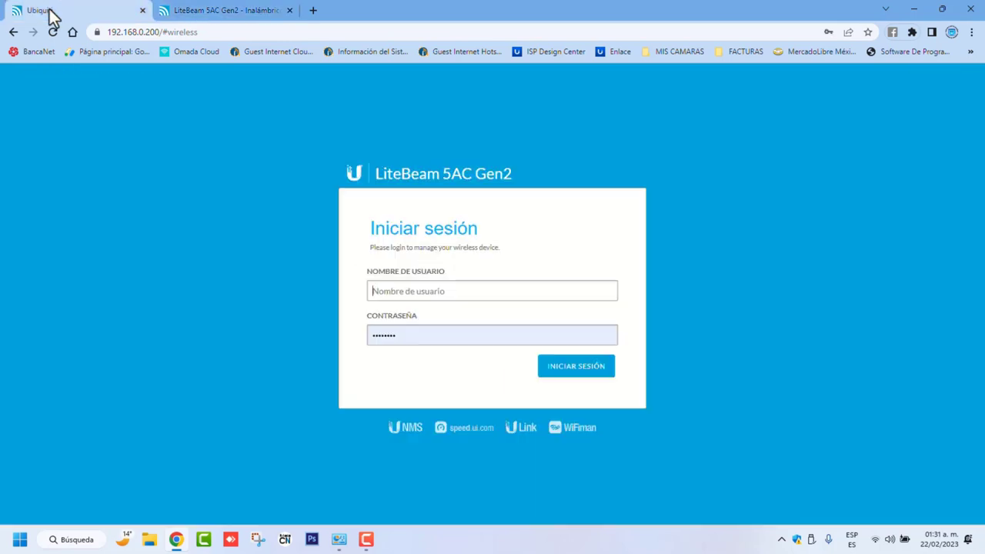
click(408, 286)
text(ONIEL)
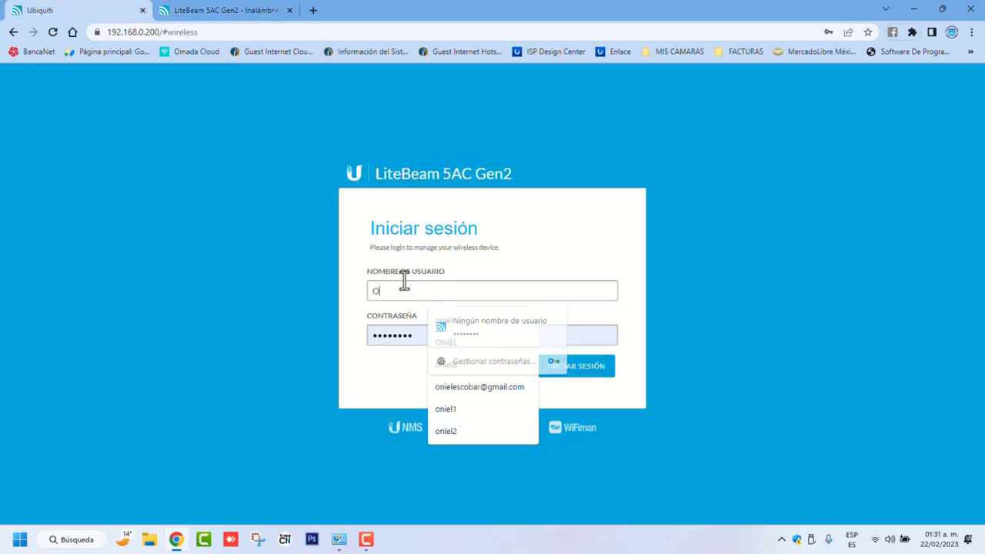
key(BackSpace)
key(BackSpace)
key(BackSpace)
key(BackSpace)
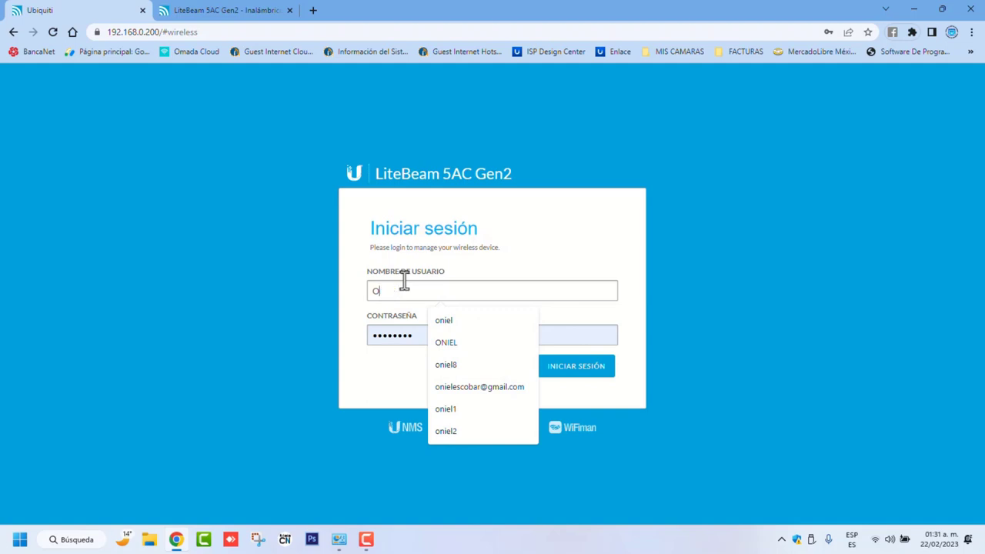
text(oniel)
click(585, 366)
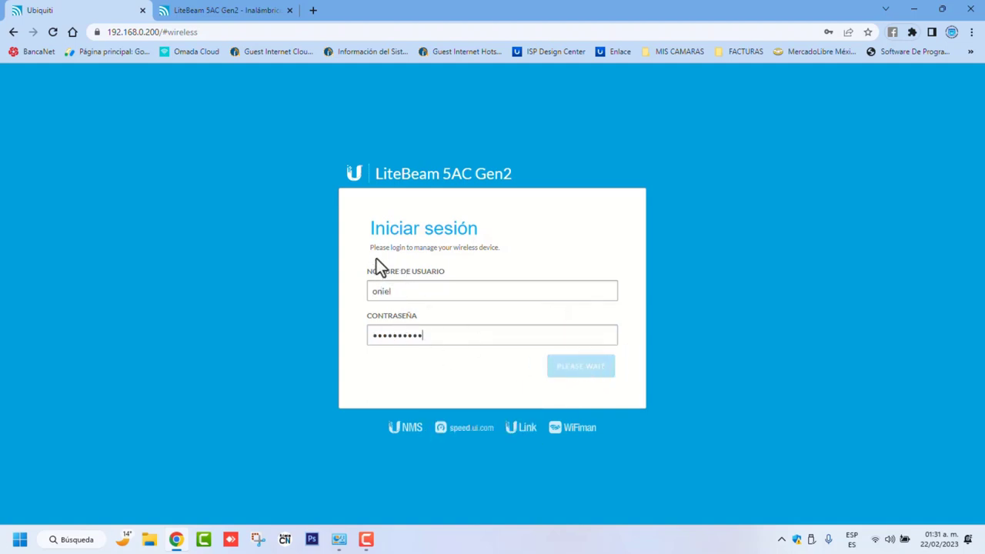
click(217, 12)
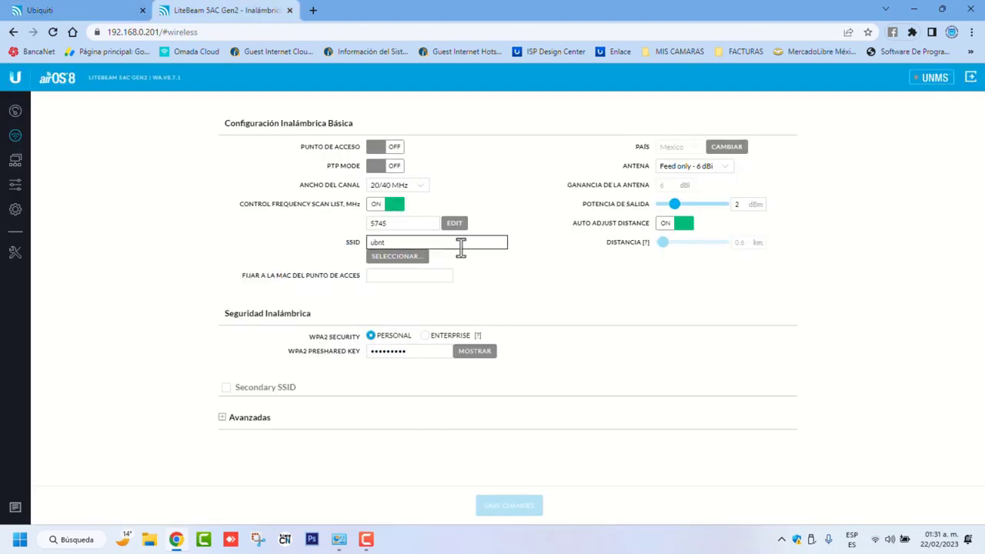
Join PUNTO DE ACCESO-1 via Site Survey and lock to MAC 24:5A:4C:48:D6:12
click(384, 262)
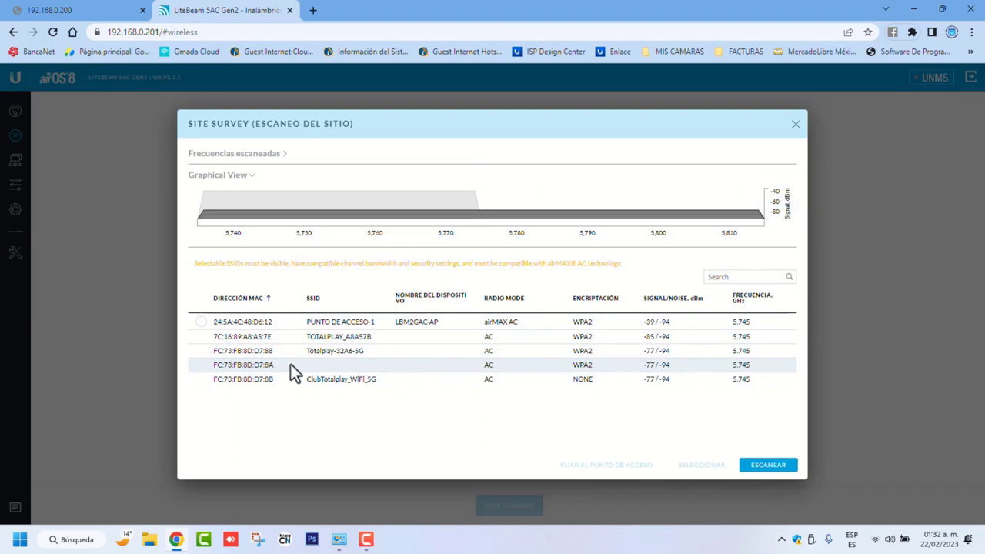
click(201, 323)
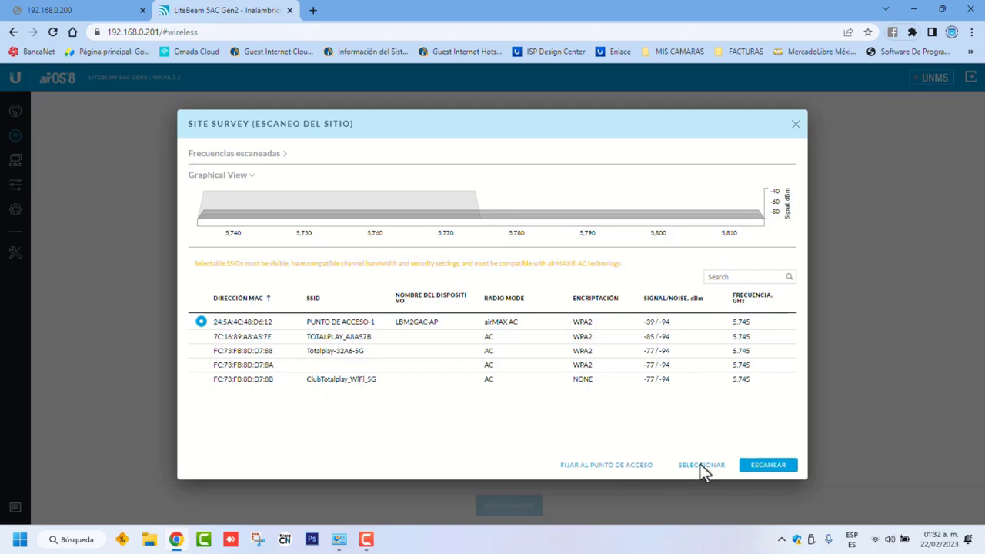
click(590, 467)
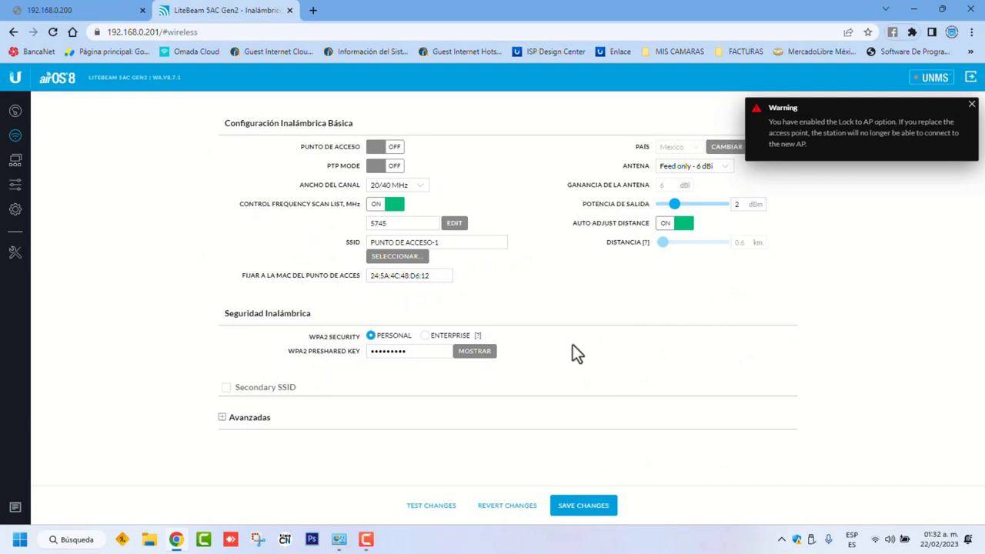
Replace the WPA2 preshared key with the link key, verify it, and save the wireless settings
drag(444, 354, 361, 352)
click(467, 354)
click(465, 354)
click(583, 509)
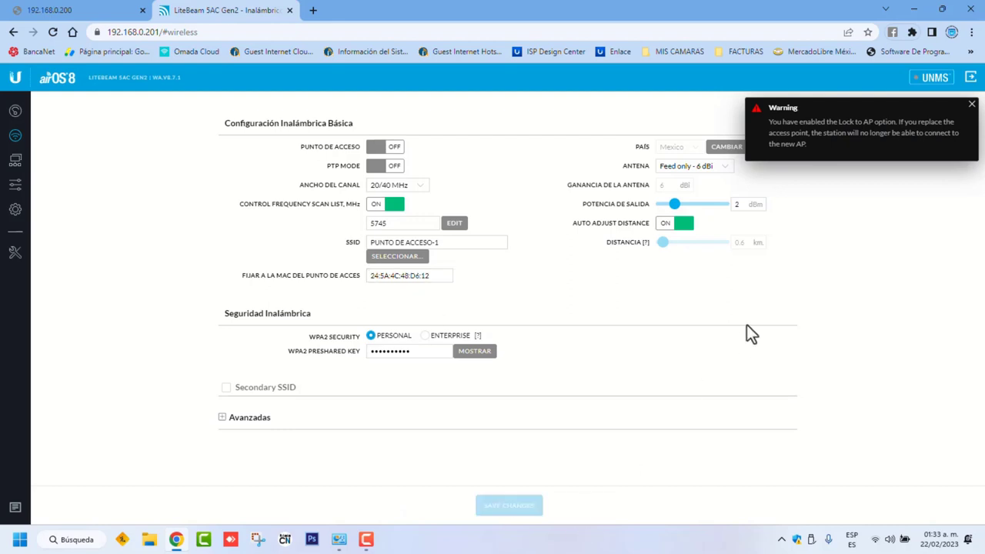
click(17, 117)
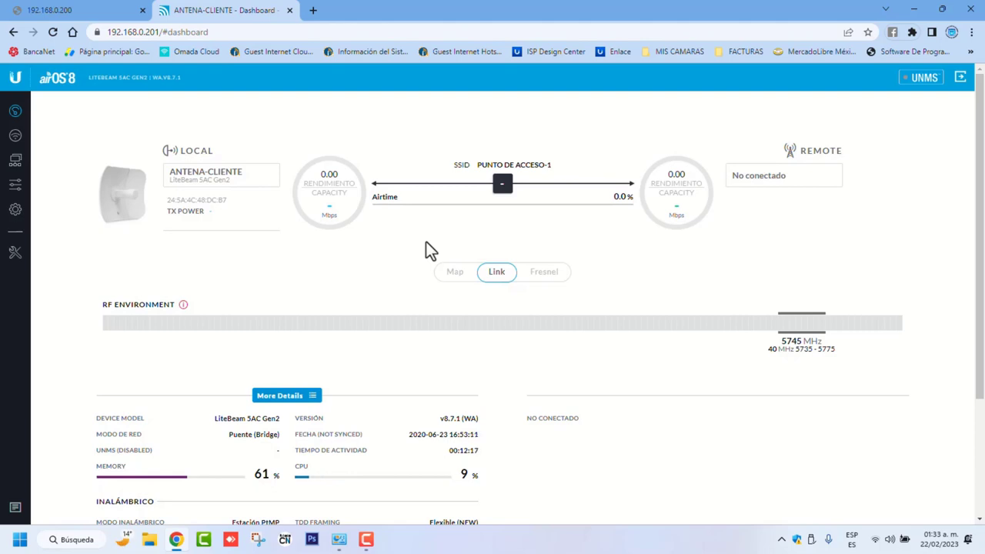
Check the dashboard link to LBM2GAC-AP at 300 m and -38 dBm signal
click(16, 137)
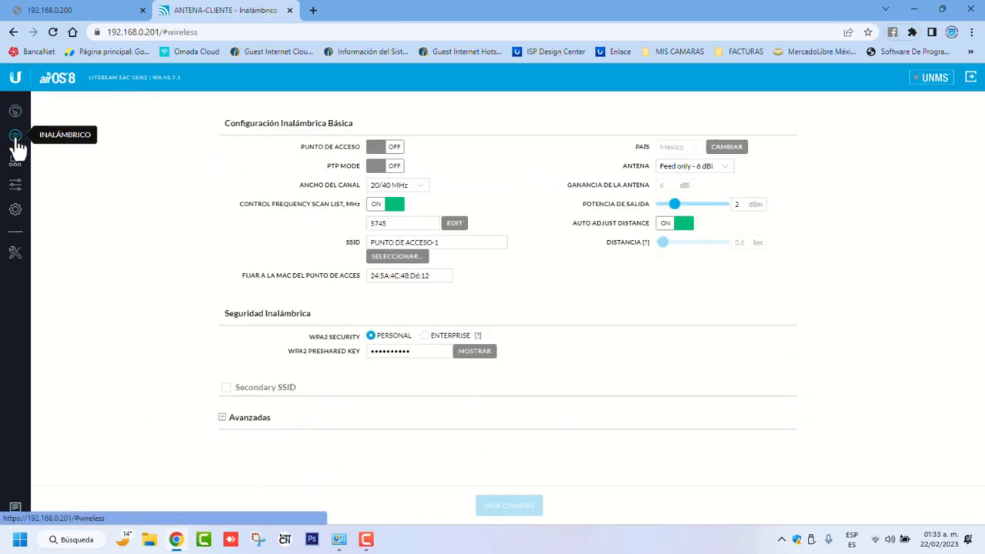
click(16, 111)
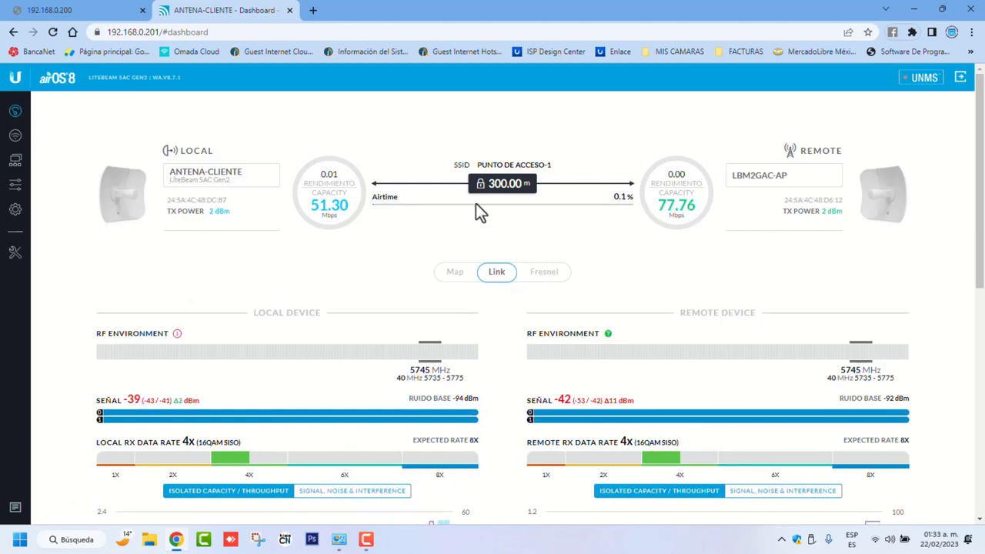
click(338, 540)
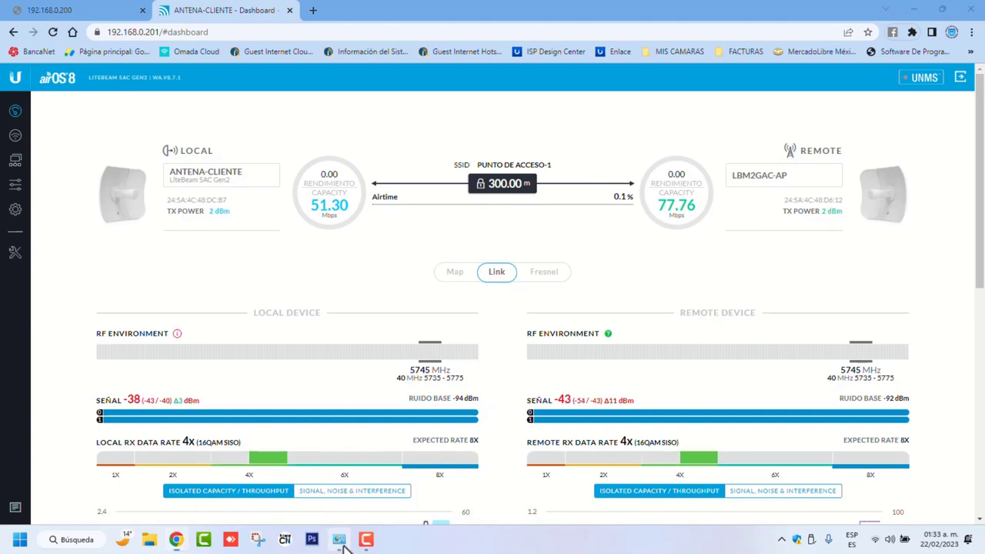
Set the Ethernet adapter's IPv4 to obtain IP and DNS addresses automatically
right_click(615, 158)
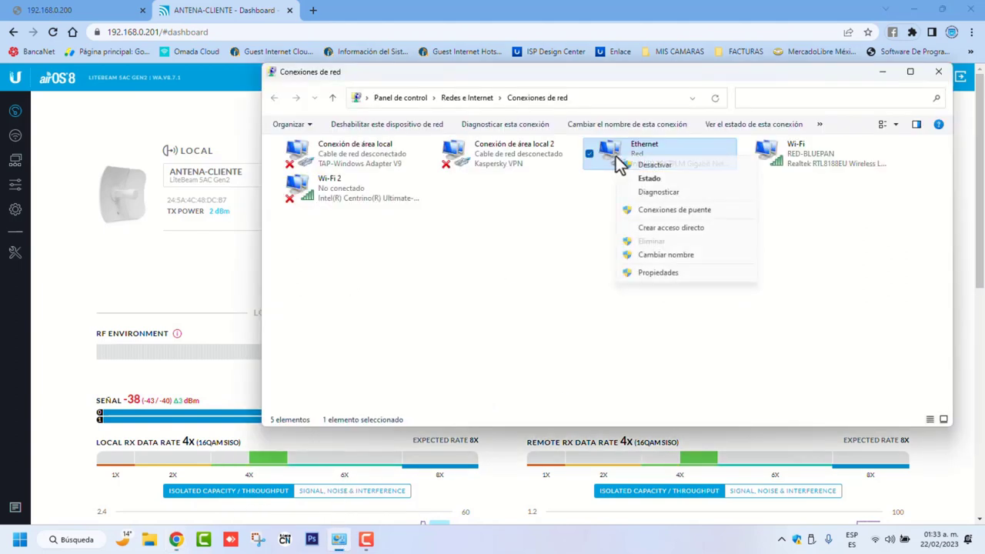
click(670, 272)
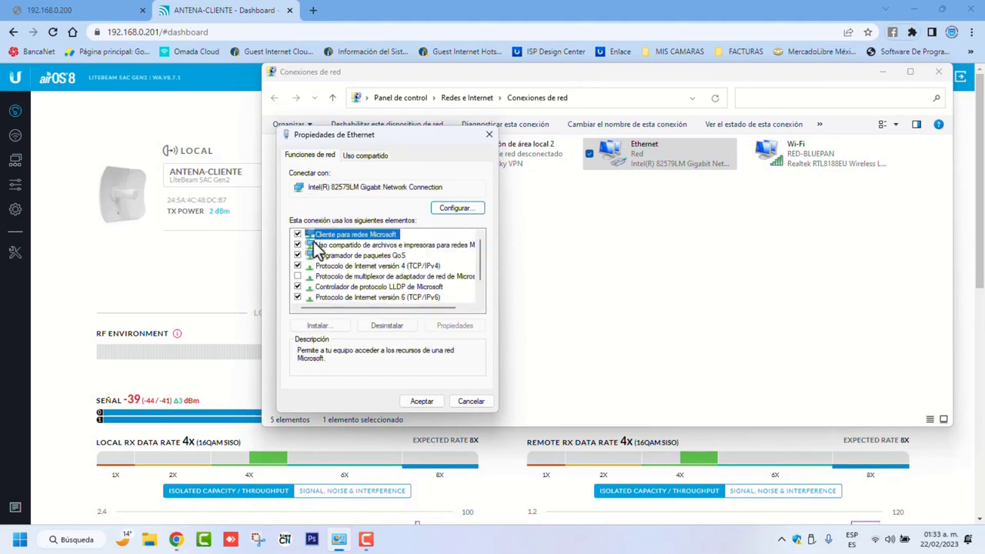
click(394, 267)
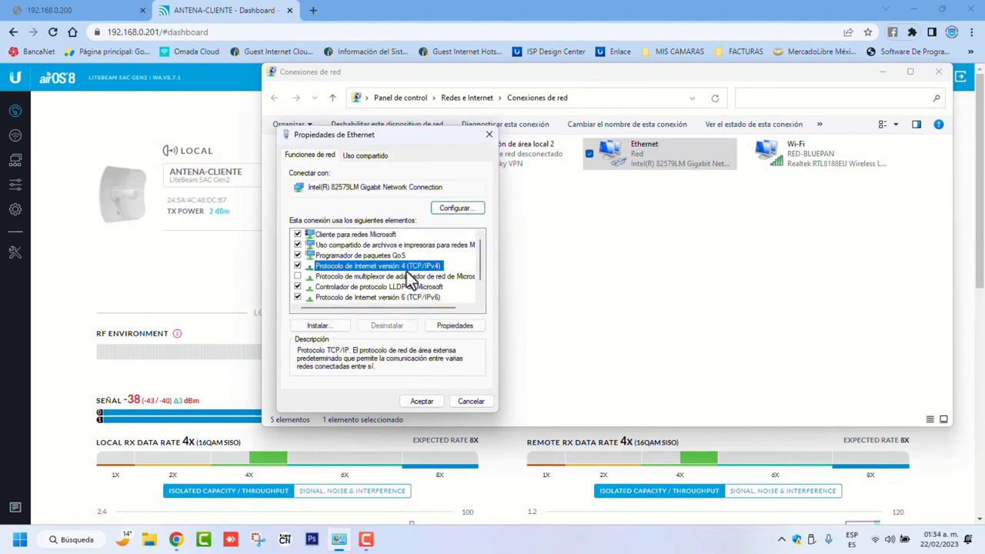
click(454, 326)
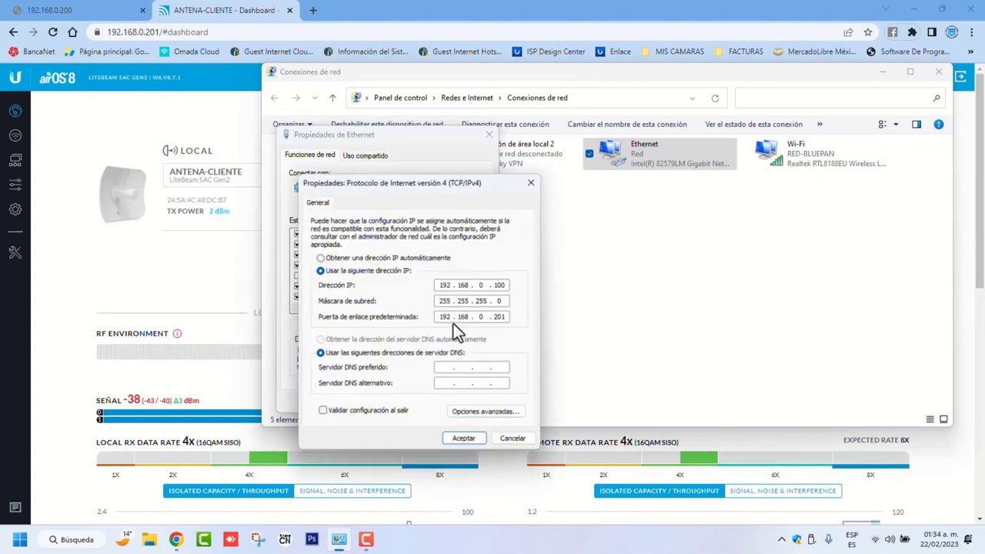
click(320, 257)
click(360, 341)
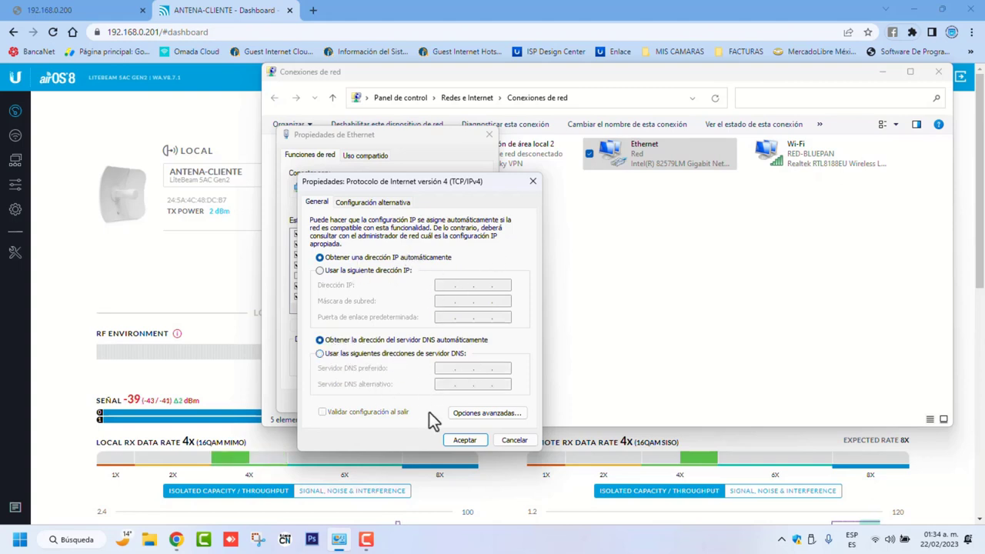
click(463, 441)
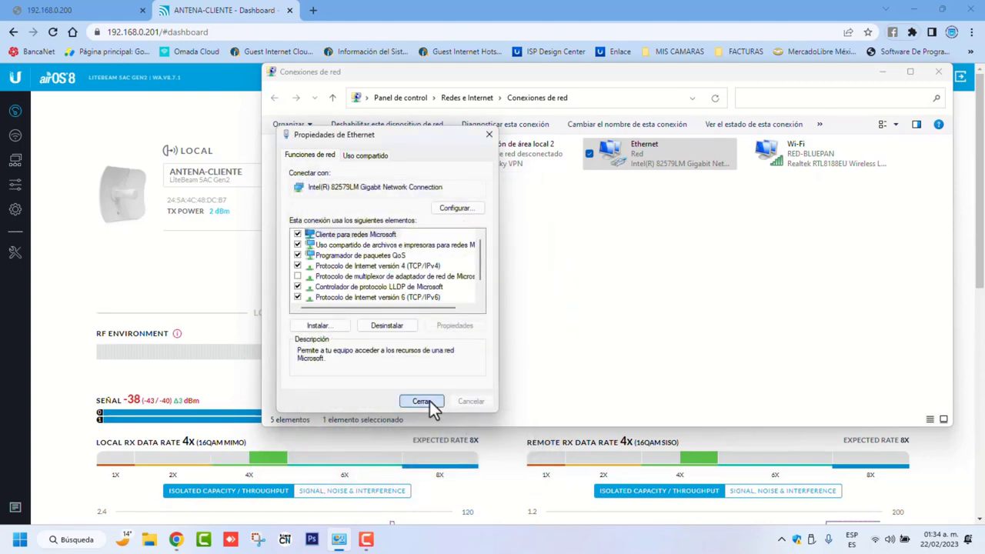
click(429, 401)
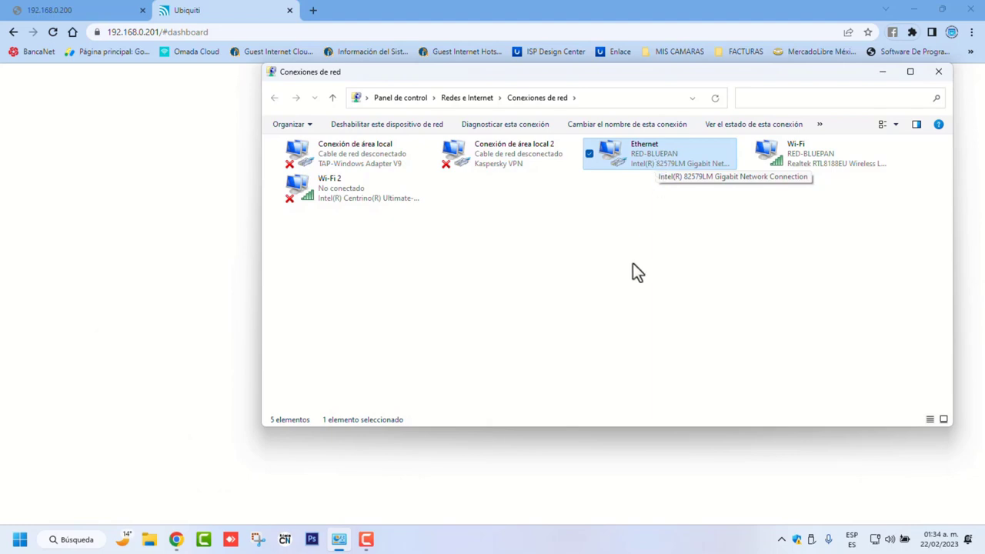
click(46, 257)
Reload both device pages, 192.168.0.200 and 192.168.0.201
click(56, 9)
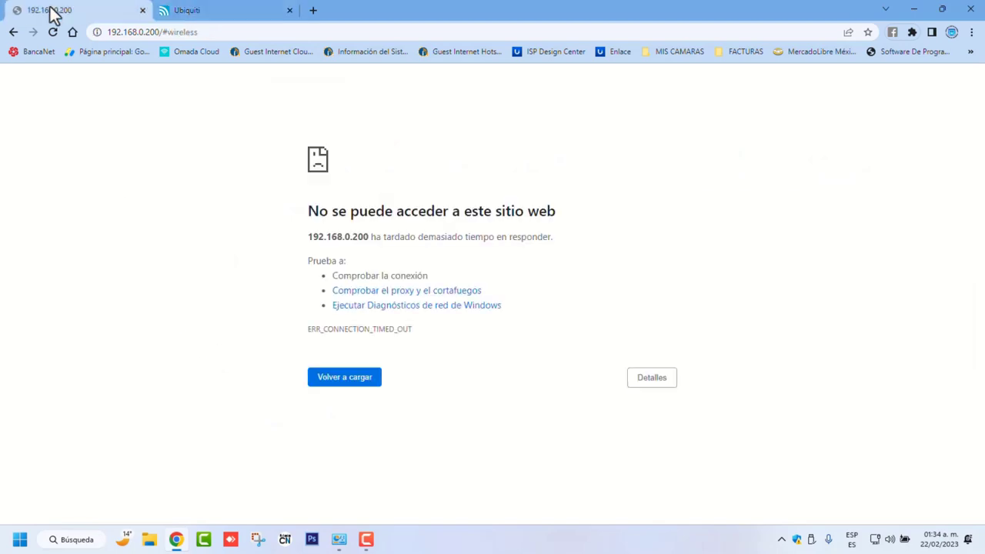
click(345, 378)
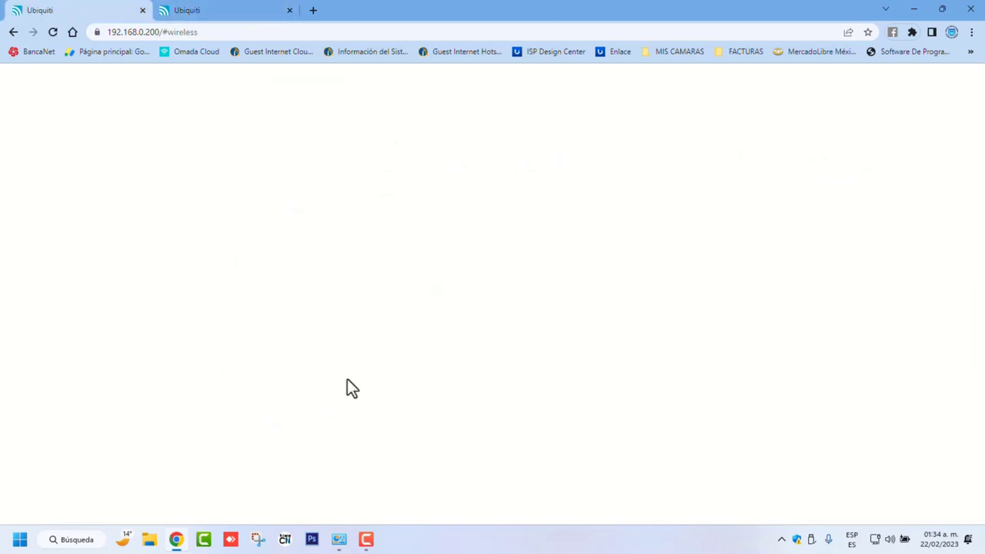
click(221, 11)
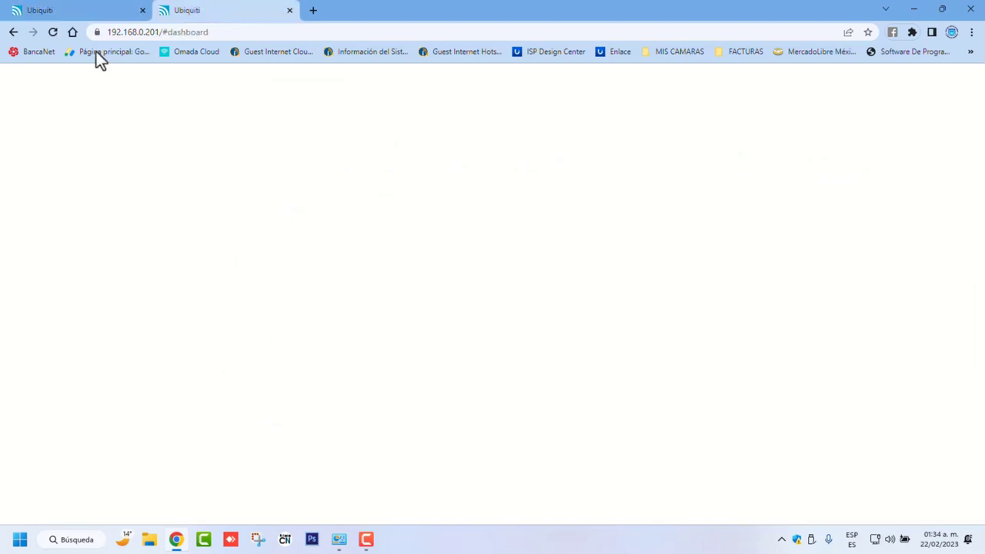
click(51, 31)
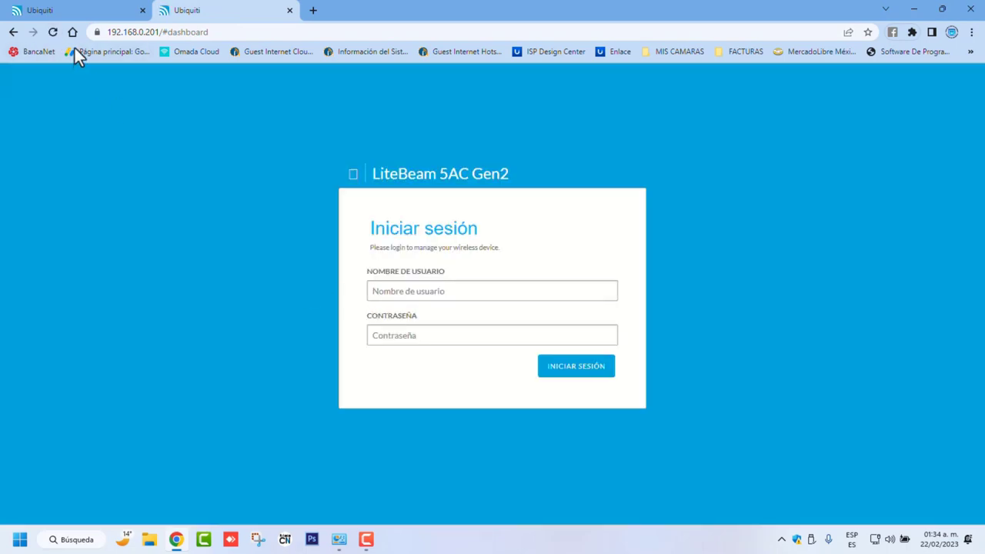
Sign in to the access point at 192.168.0.200 with the username and password
click(82, 17)
click(421, 290)
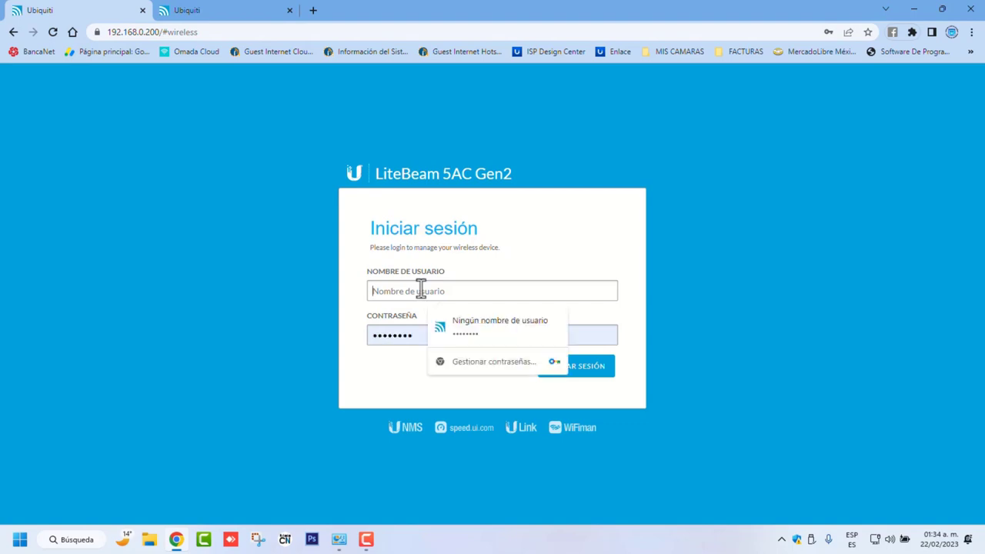
text(oniel)
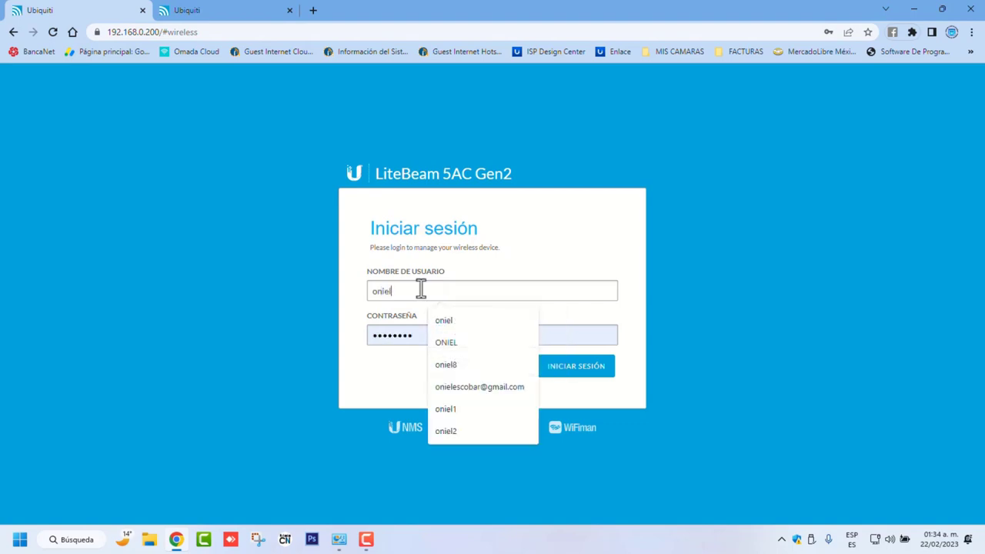
key(Tab)
text(•)
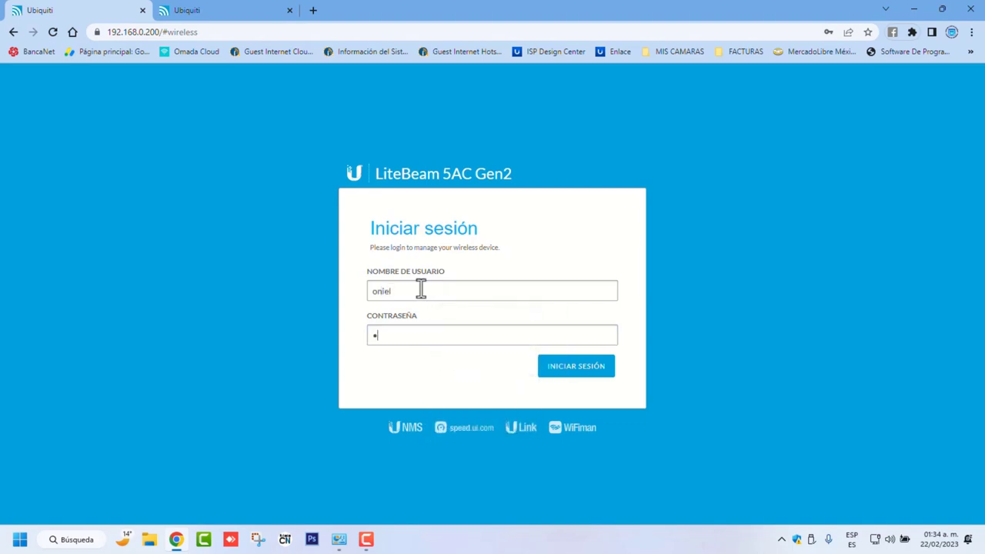
text(•••••••••)
key(Return)
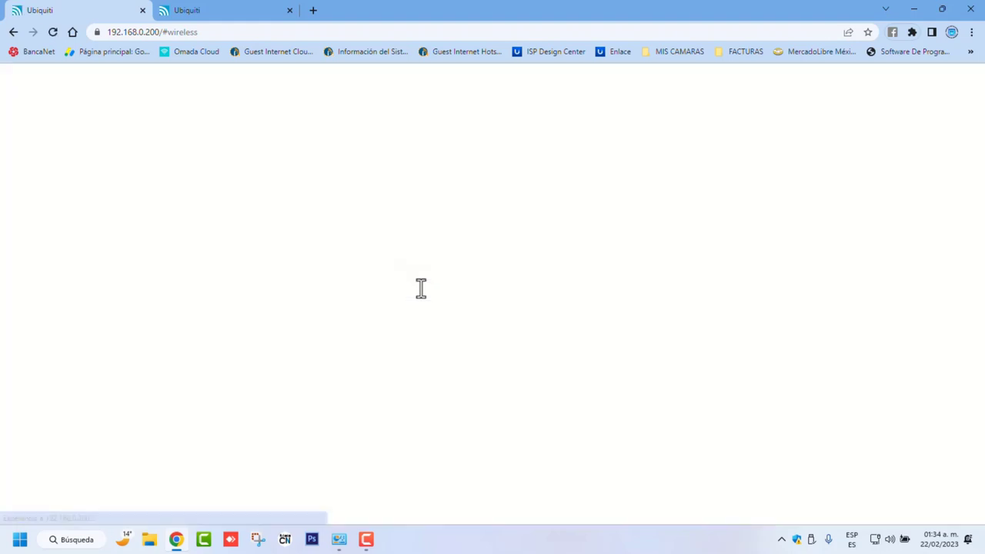
Sign in to the ANTENA-CLIENTE unit at 192.168.0.201
click(227, 14)
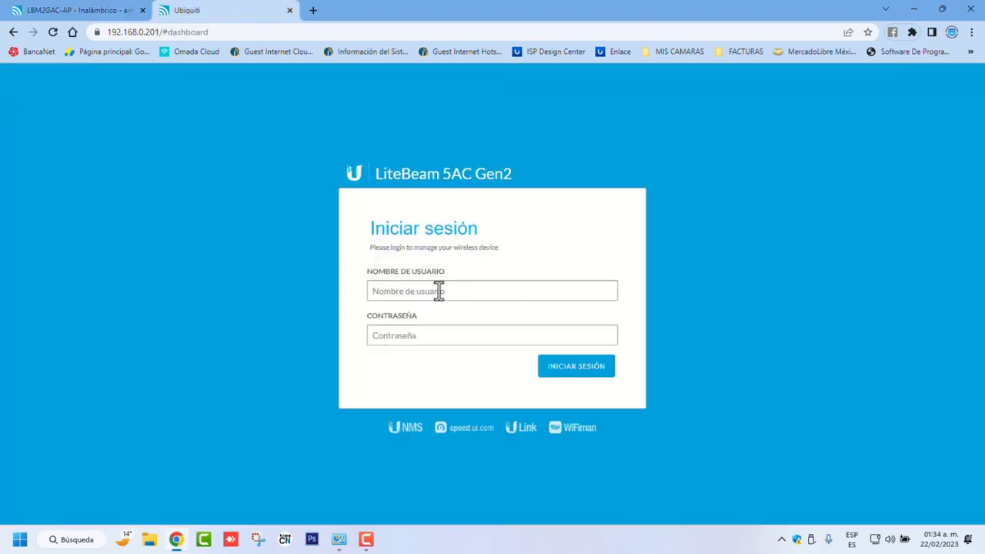
text(oniel)
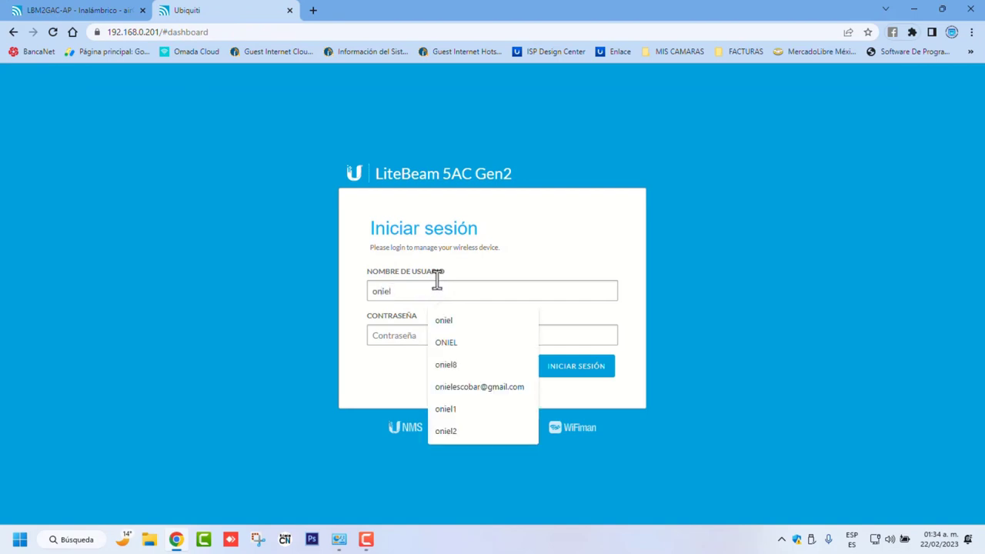
key(Escape)
text(•)
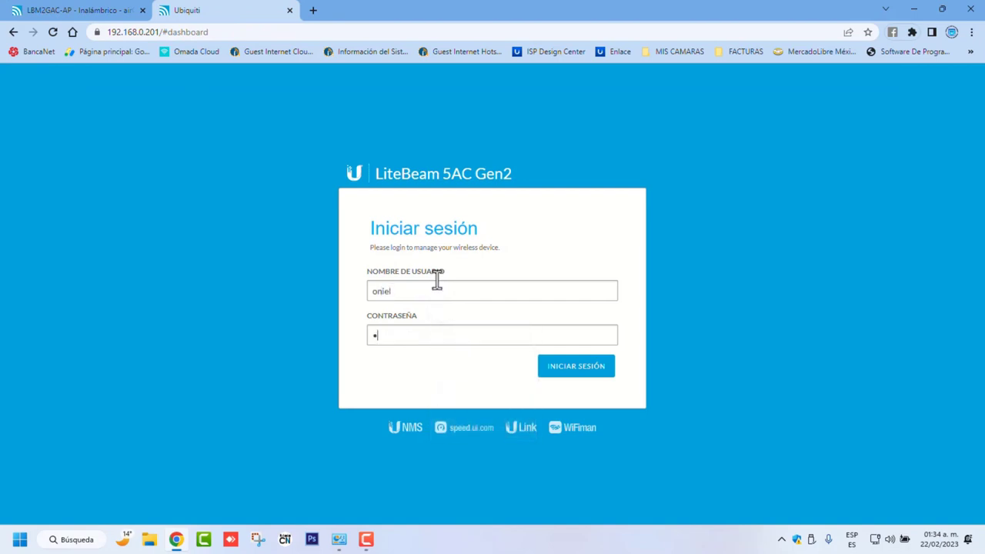
text(•••••••••)
key(Return)
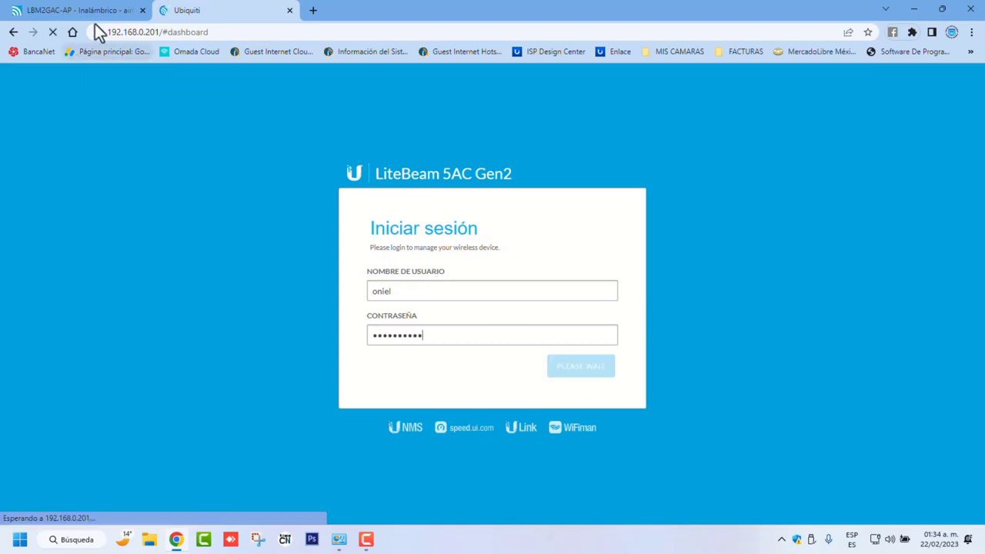
Log in again on the access point to view its dashboard linked to ANTENA-CLIENTE
click(94, 11)
click(15, 111)
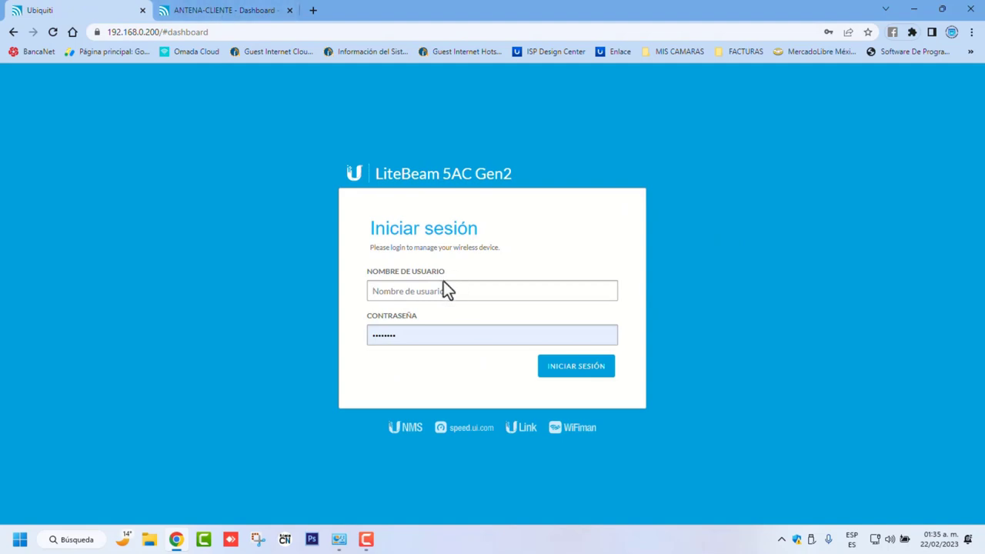
click(442, 291)
text(oniel)
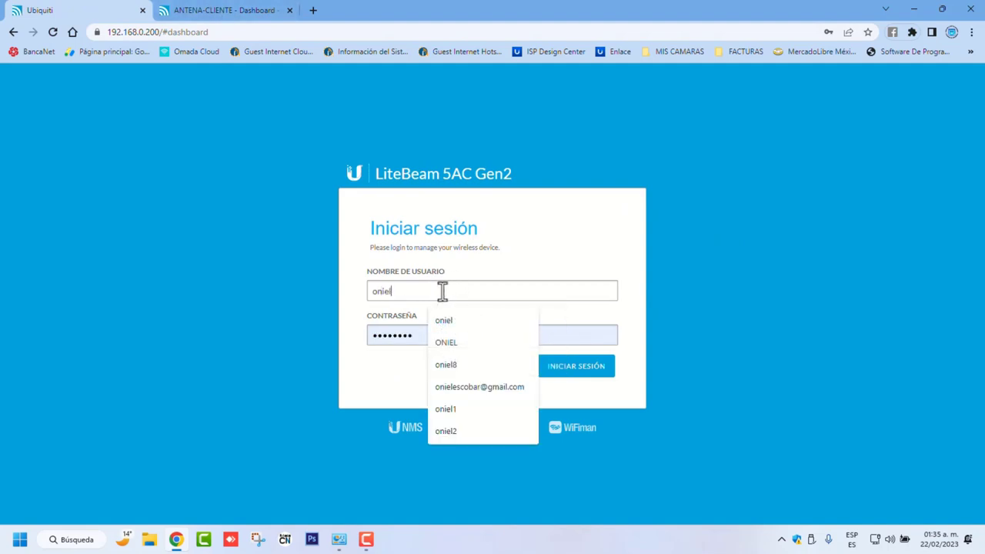
key(Tab)
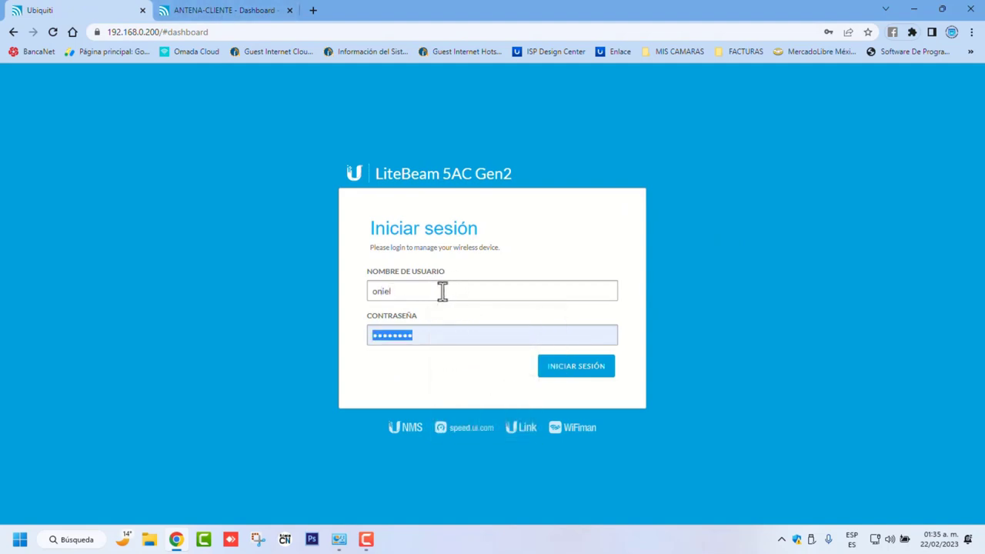
text(••••••••)
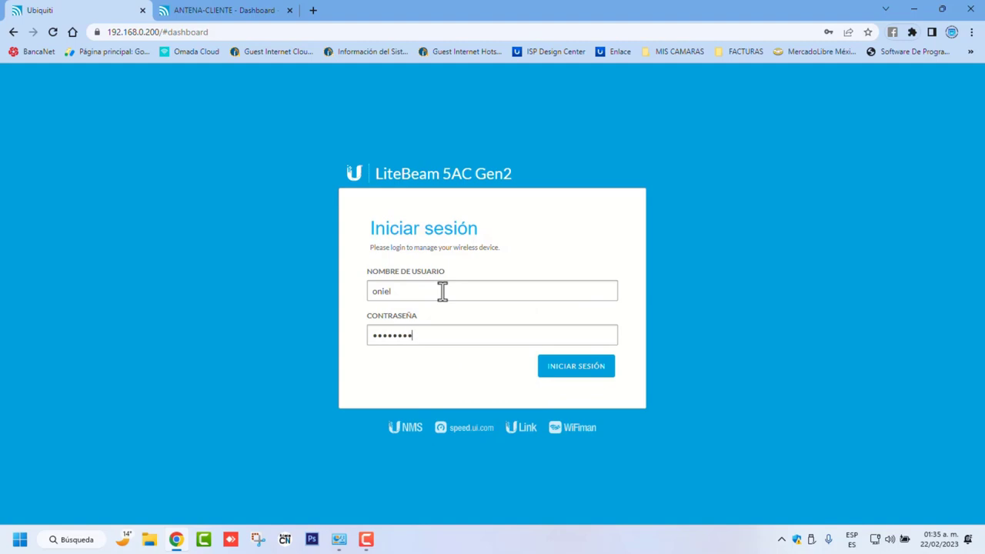
text(••)
key(Return)
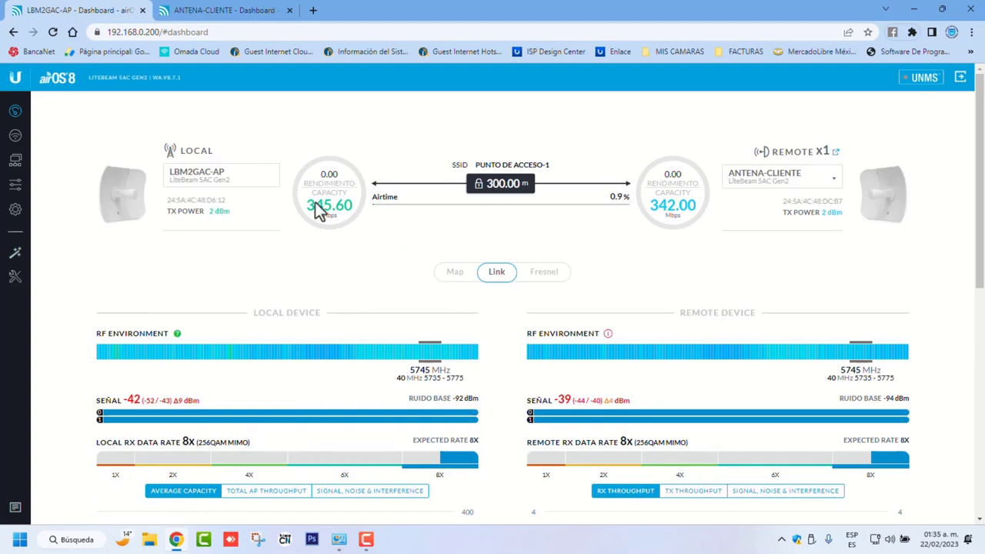
click(192, 11)
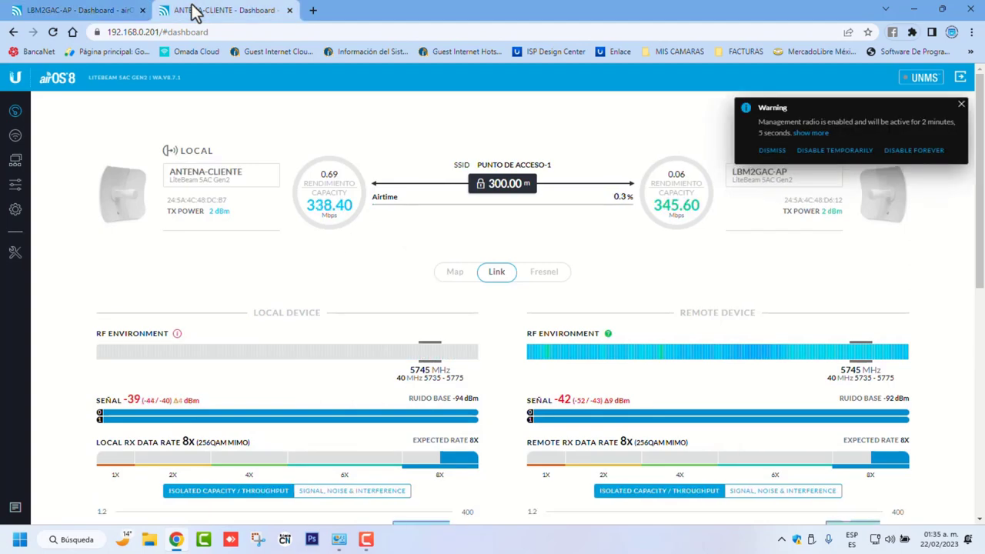
click(71, 11)
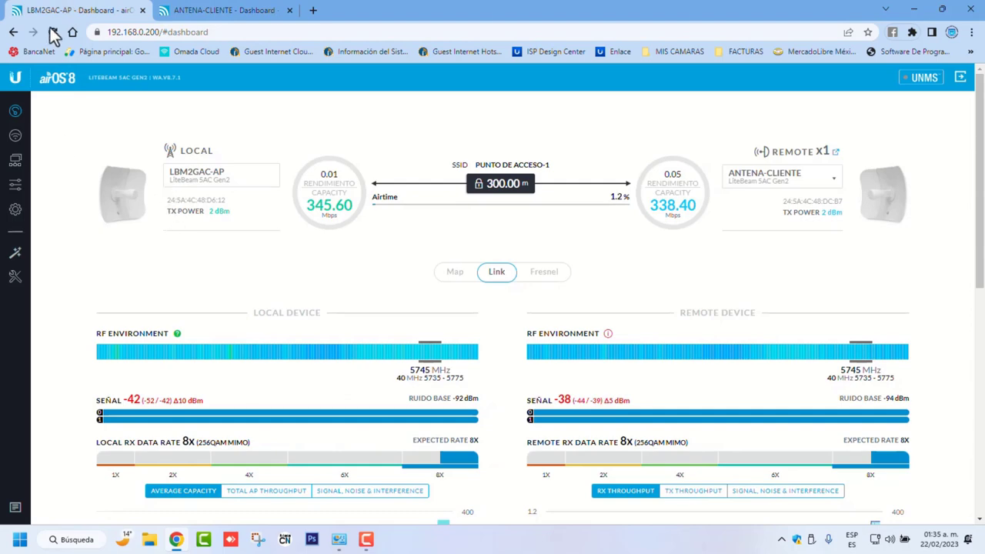
click(239, 11)
click(131, 11)
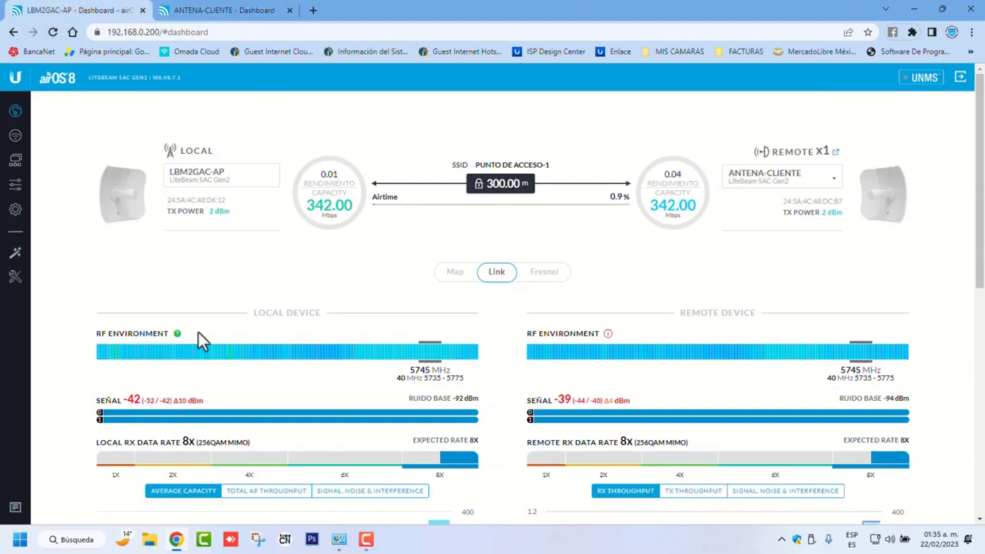
click(341, 542)
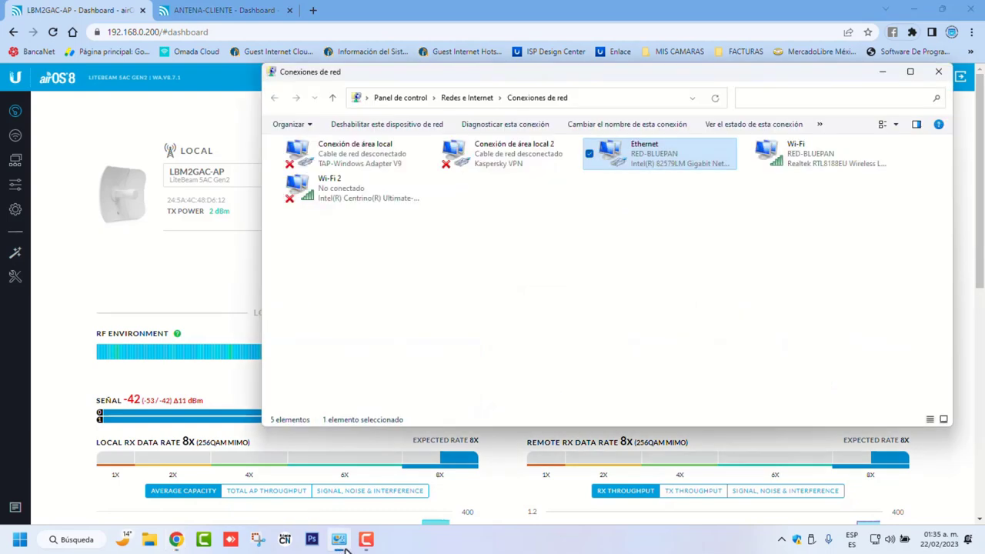
click(59, 274)
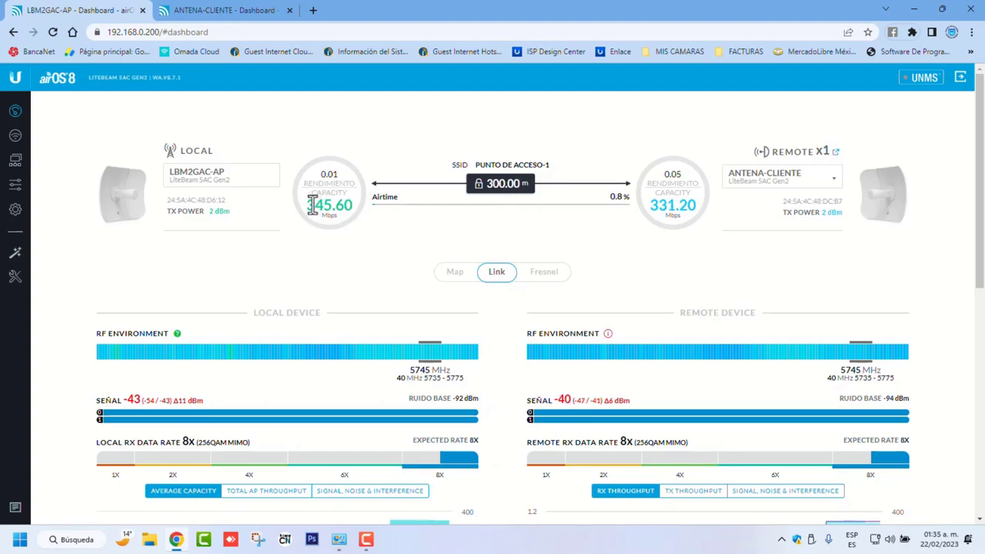
drag(308, 205, 349, 204)
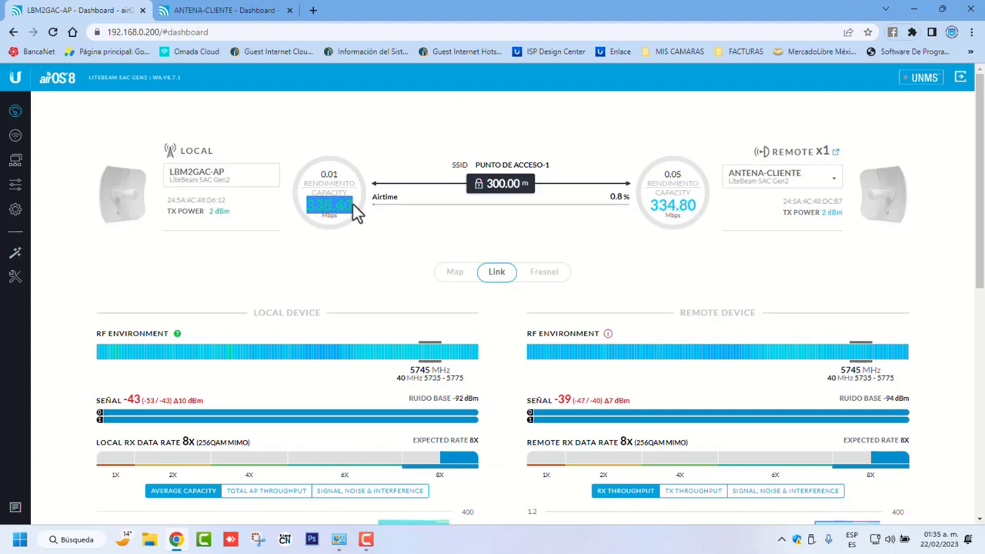
click(334, 224)
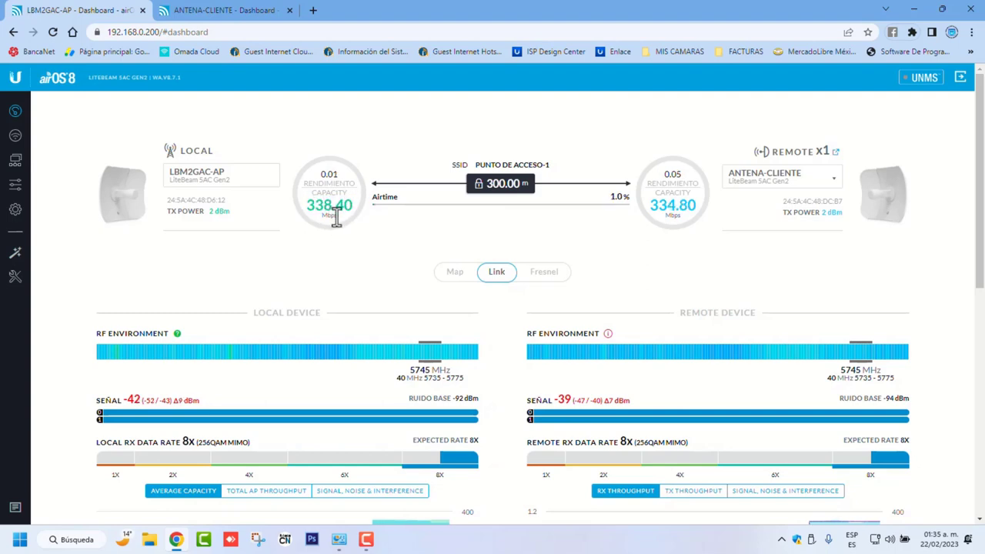